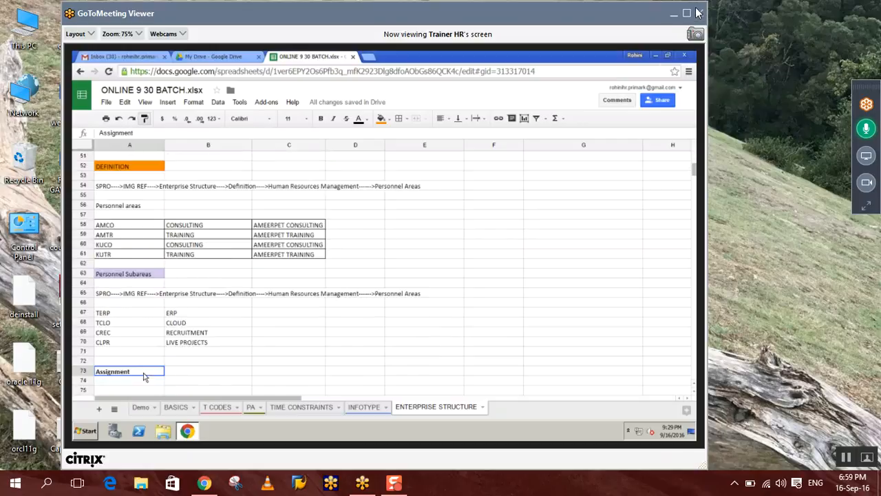
Switch GoToMeeting Viewer to full-screen to watch the trainer's shared SAP Logon desktop
left_click(696, 33)
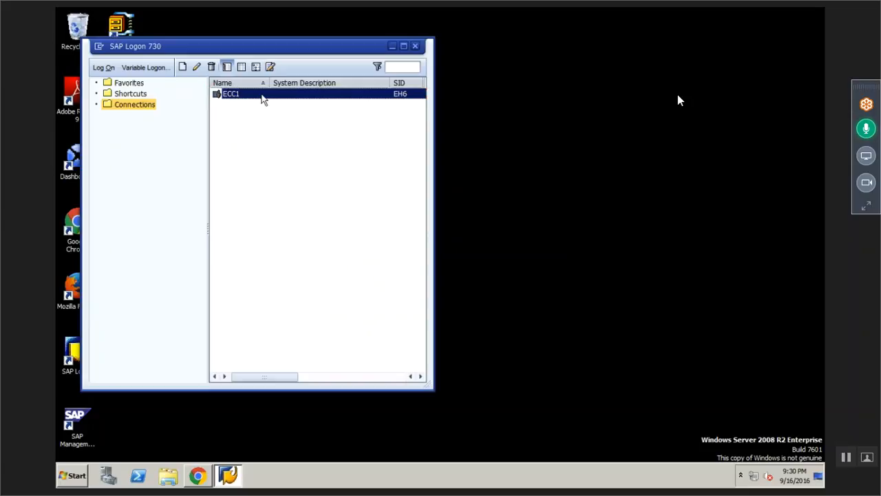
Log on to the ECC1 system with the account password
double_click(262, 98)
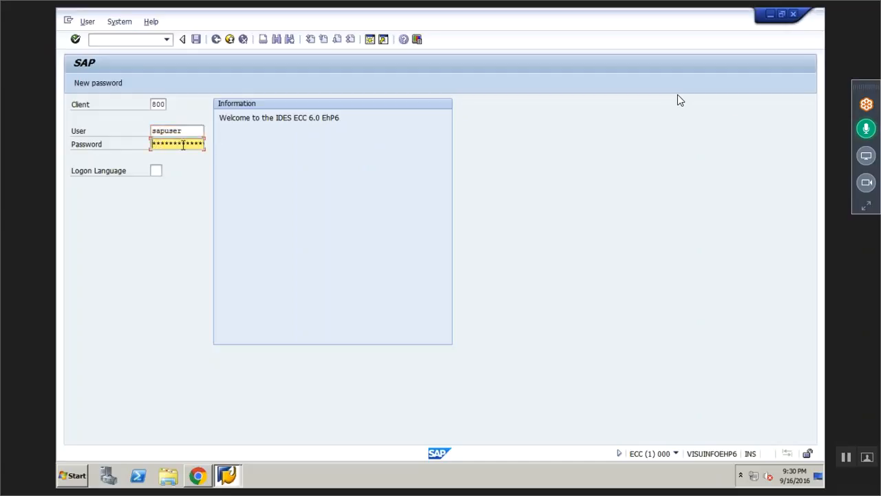
type("********")
key("Return")
Run transaction spro and open the SAP Reference IMG
left_click(866, 128)
type("spro")
key("Return")
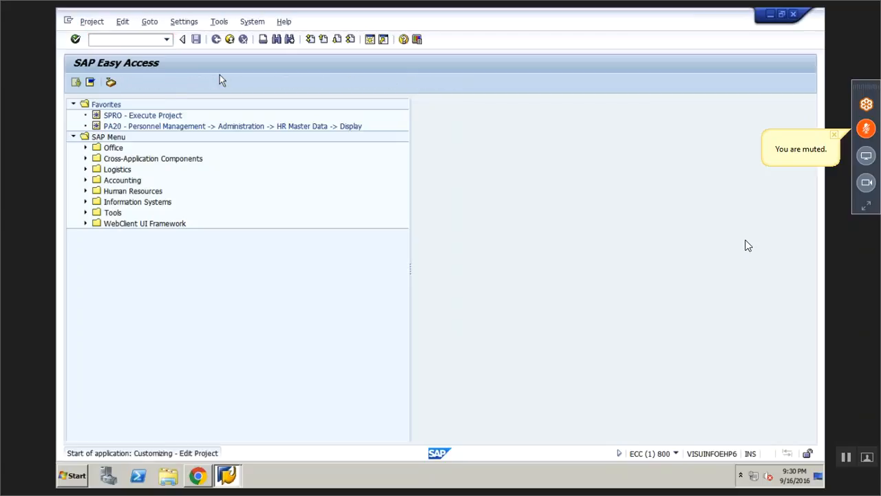
left_click(88, 87)
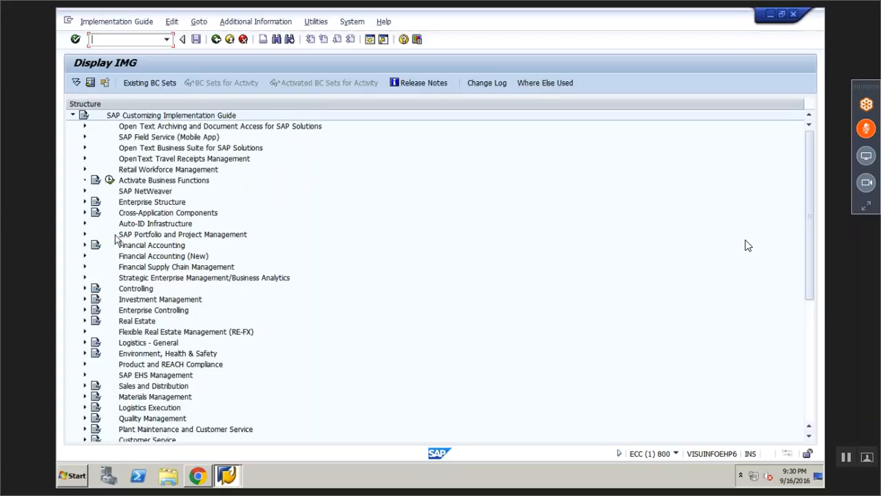
Expand Enterprise Structure > Assignment > Human Resources Management, then bring up the notes spreadsheet
left_click(85, 202)
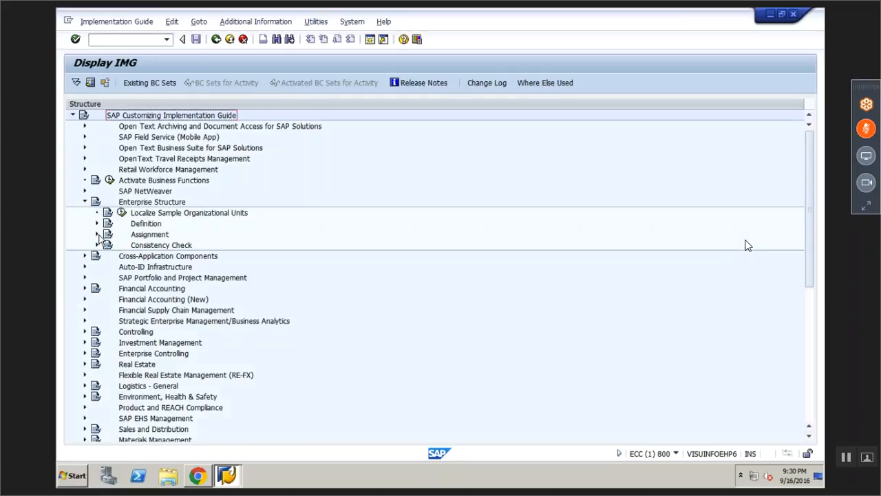
left_click(98, 235)
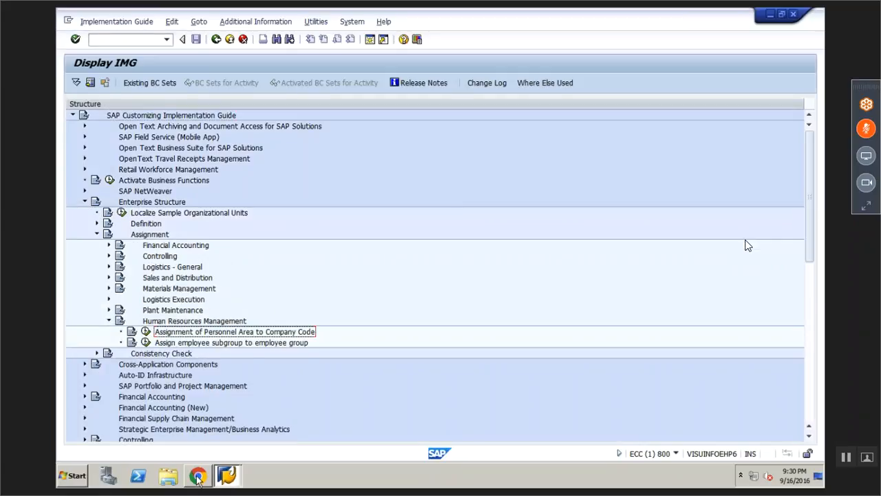
left_click(222, 470)
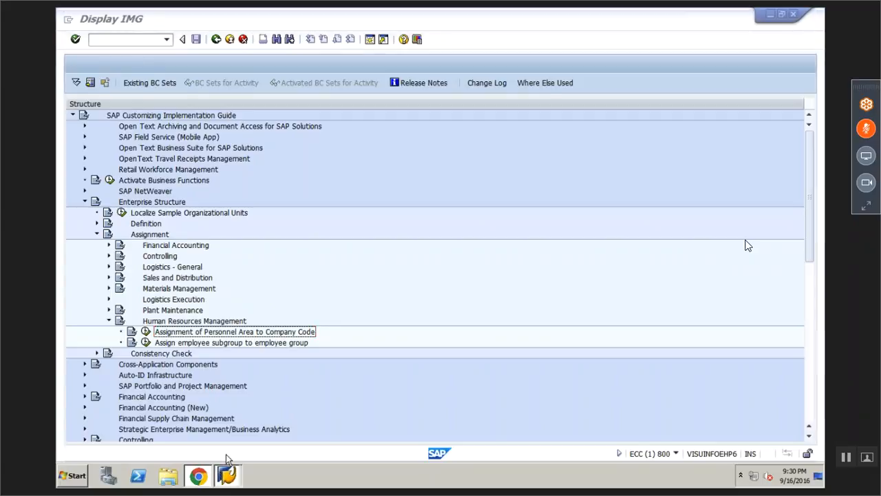
left_click(155, 415)
Paste the activity name into A74 and copy A54's SPRO path into A76
type("Assignment of Personnel Area to Company Code")
left_click(199, 366)
left_click(151, 177)
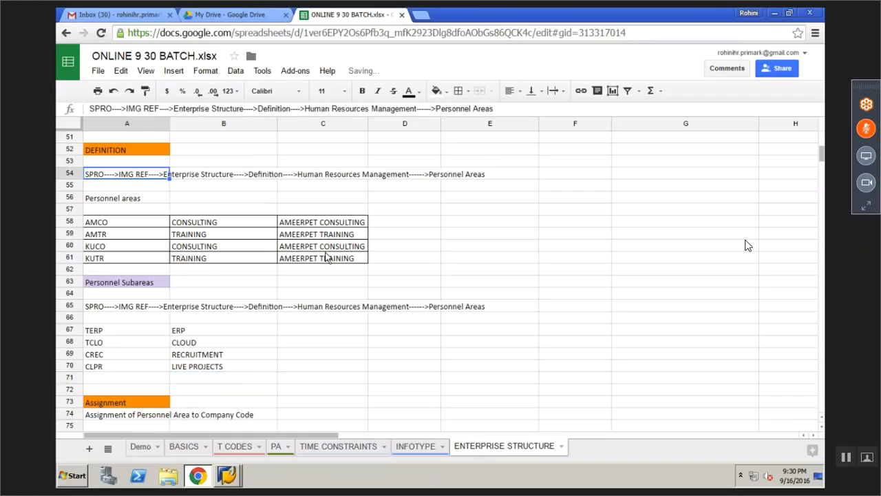
key("ctrl+c")
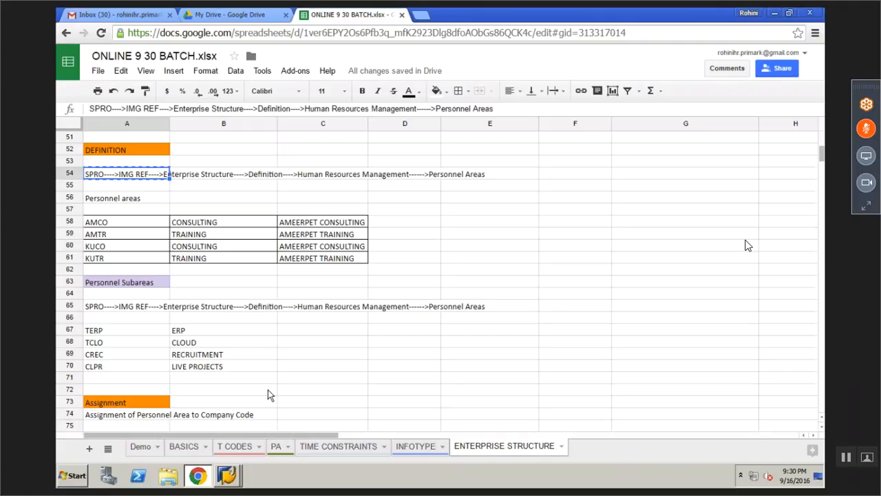
scroll(270, 395, "up", 1)
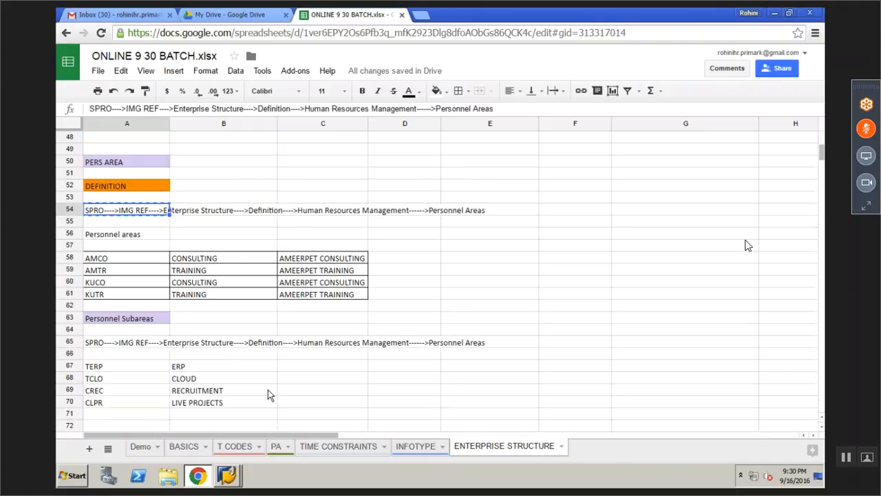
scroll(269, 395, "up", 2)
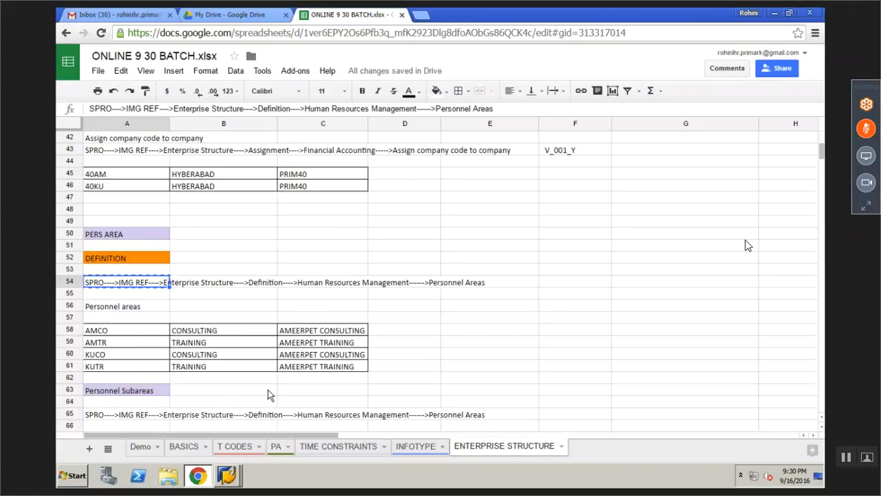
scroll(267, 391, "down", 4)
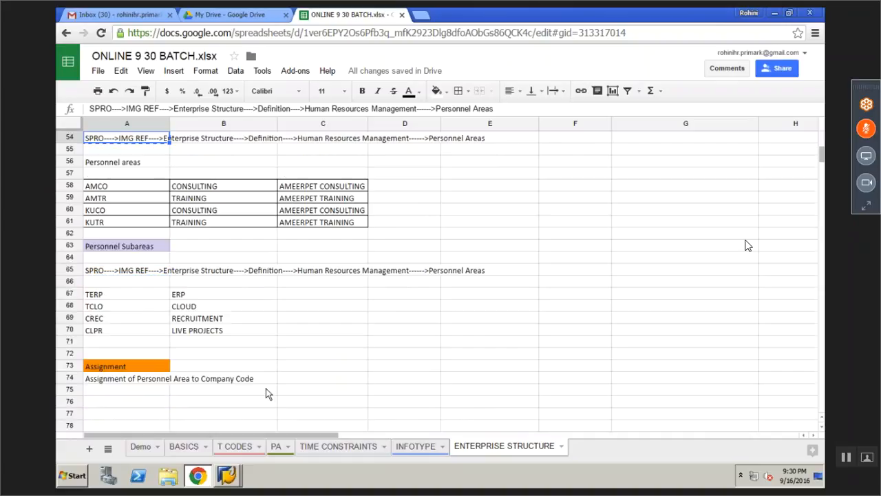
scroll(265, 388, "down", 3)
left_click(135, 372)
left_click(141, 294)
key("ctrl+v")
Edit A76's path to end with Assignment---->Assignment of Personnel Area to Company Code
left_click(164, 272)
key("ctrl+c")
left_click(141, 294)
left_click(529, 105)
key("BackSpace")
key("BackSpace")
key("BackSpace")
key("BackSpace")
key("BackSpace")
key("BackSpace")
key("BackSpace")
key("BackSpace")
key("BackSpace")
key("BackSpace")
key("BackSpace")
key("BackSpace")
key("BackSpace")
key("BackSpace")
key("BackSpace")
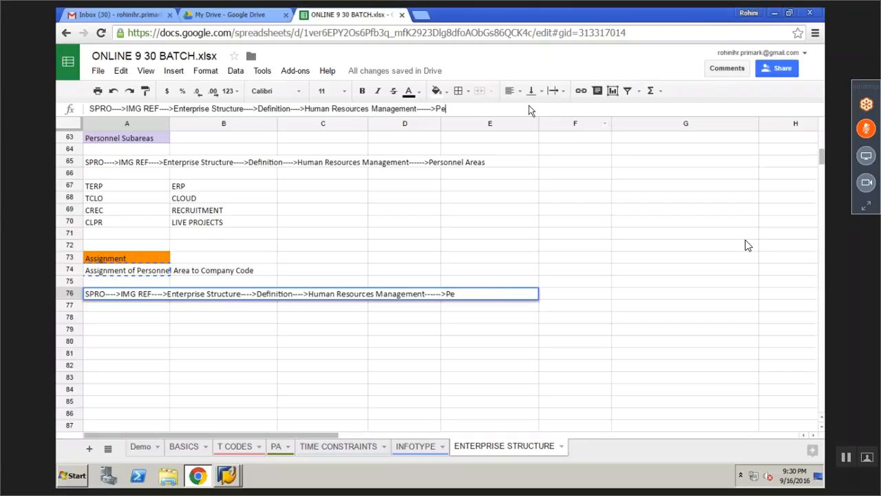
key("ctrl+v")
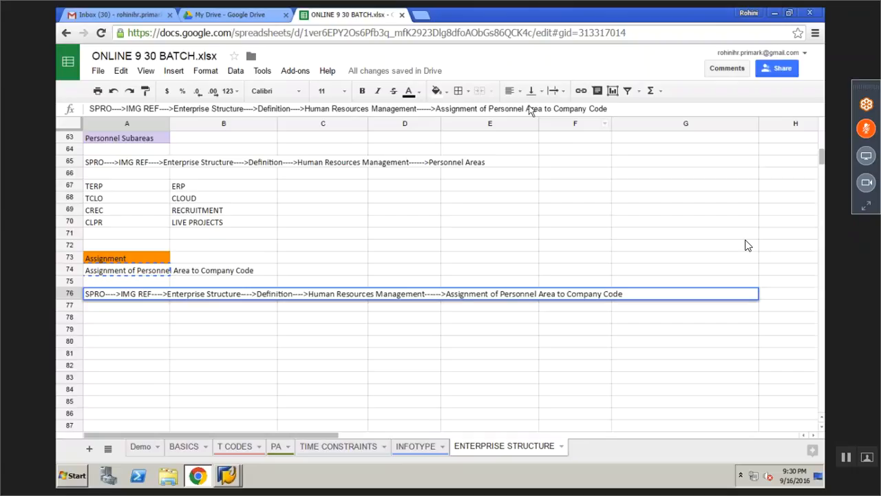
left_click(288, 109)
key("BackSpace")
key("BackSpace")
key("BackSpace")
key("BackSpace")
key("BackSpace")
key("BackSpace")
key("BackSpace")
key("BackSpace")
key("BackSpace")
key("BackSpace")
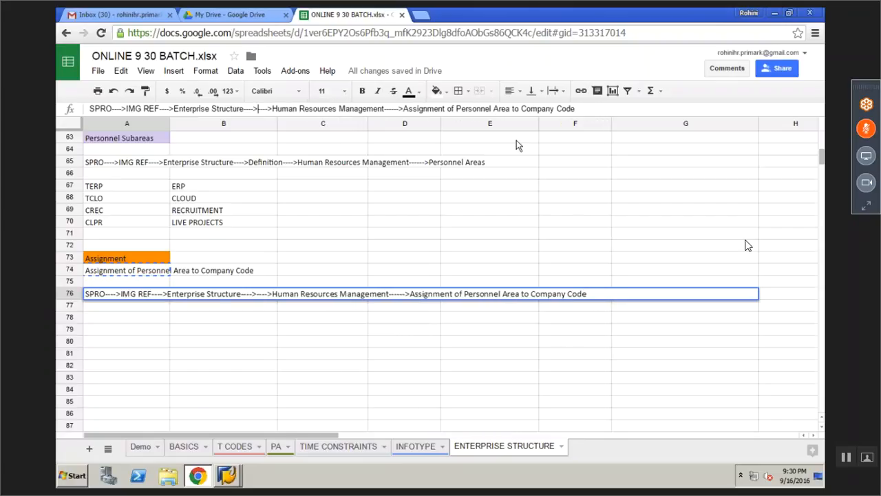
type("Assignme")
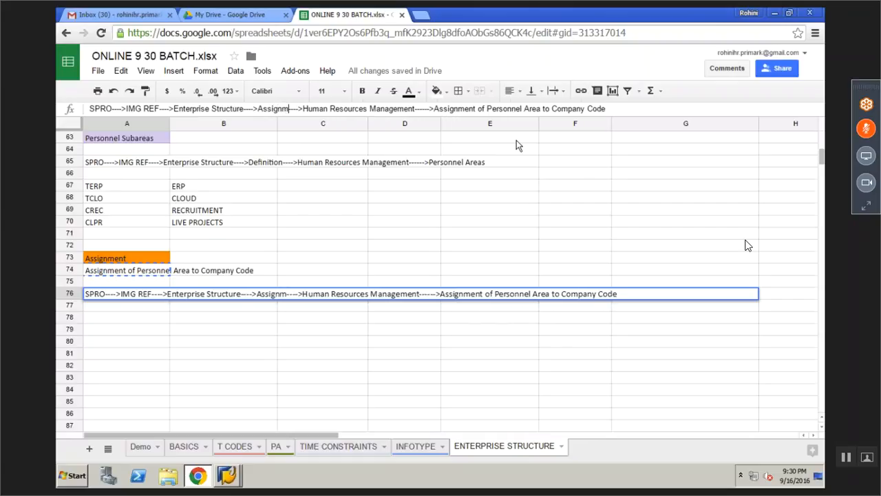
type("nt")
left_click(404, 329)
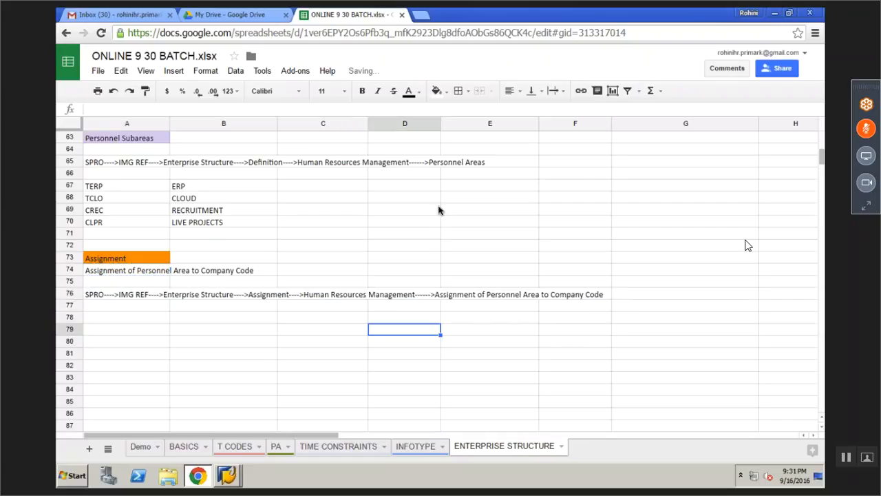
Check the SAP configuration window, then scroll back through the company code notes
left_click(224, 477)
left_click(224, 451)
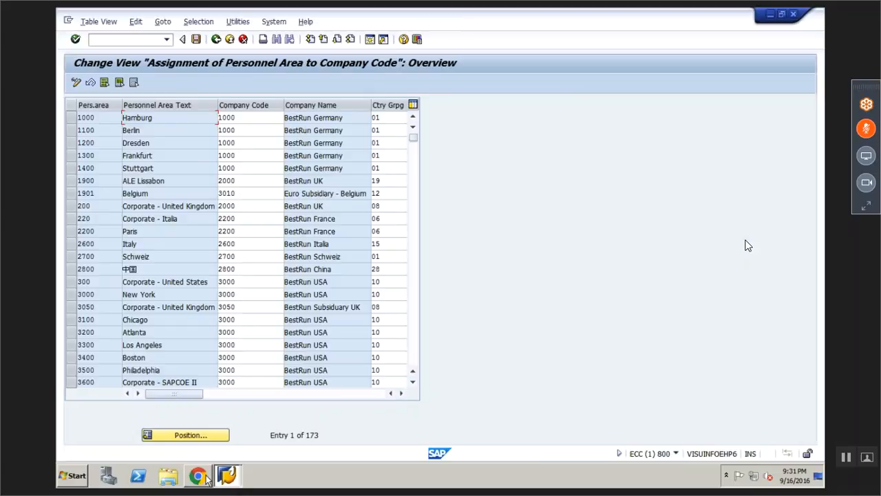
left_click(204, 475)
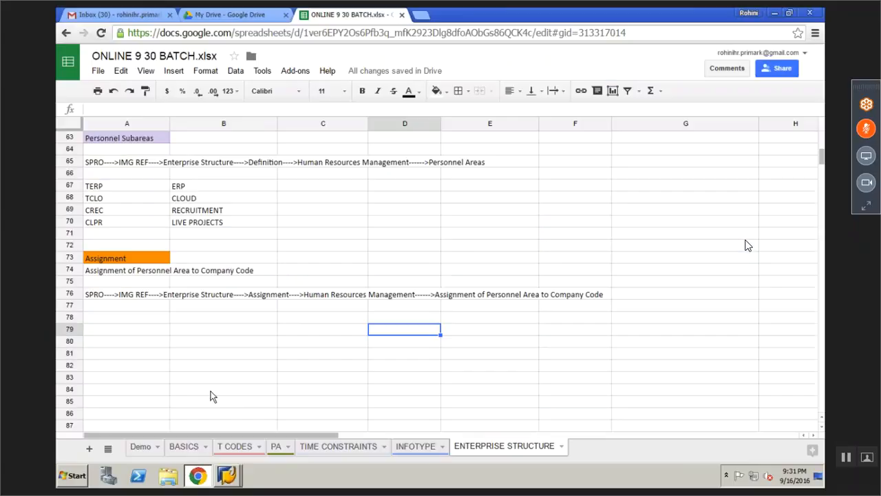
left_click(218, 362)
scroll(215, 357, "down", 2)
scroll(215, 356, "up", 3)
scroll(216, 362, "up", 2)
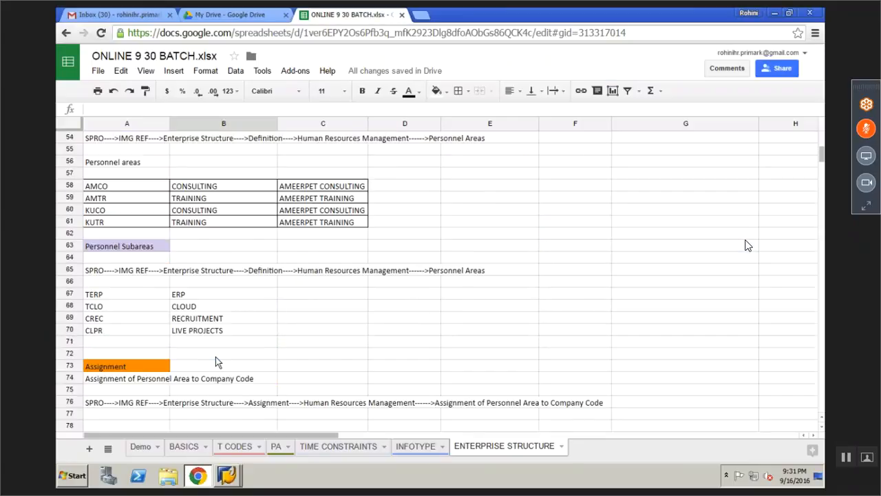
scroll(215, 362, "up", 4)
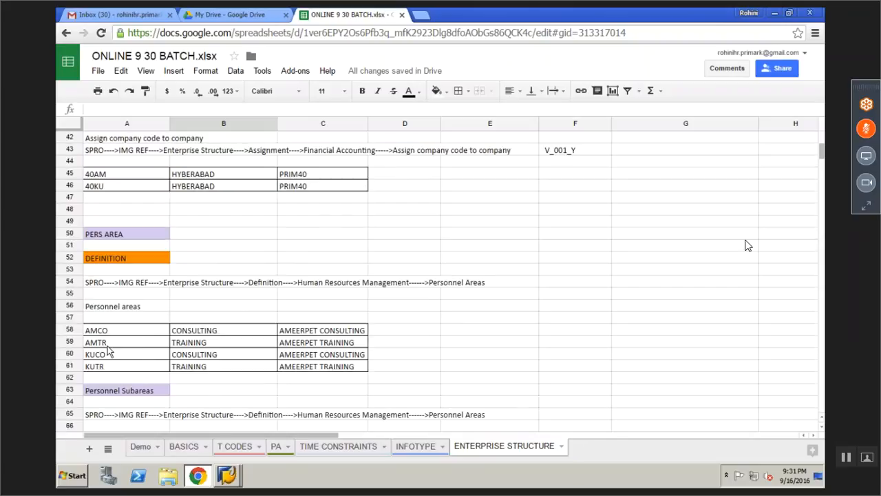
left_click(230, 476)
Position the assignment table at entry 'a' to reach AMCO and AMTR, and enter company code 40AM
left_click(213, 449)
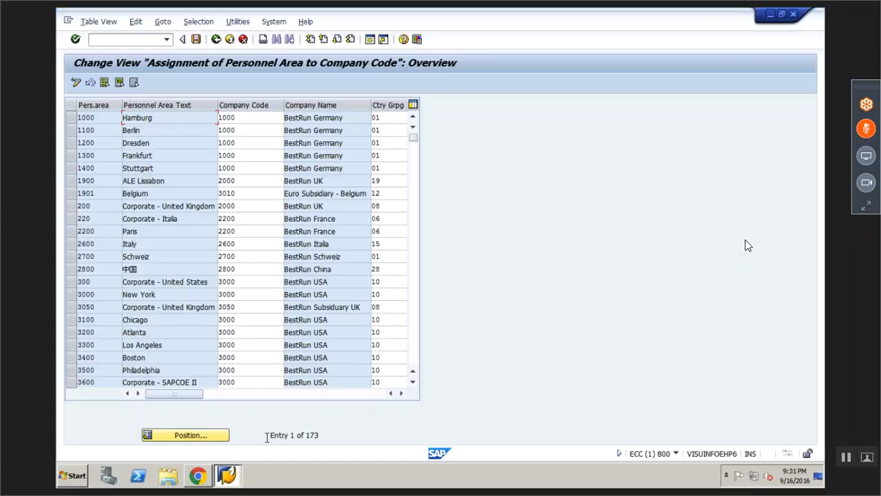
left_click(187, 435)
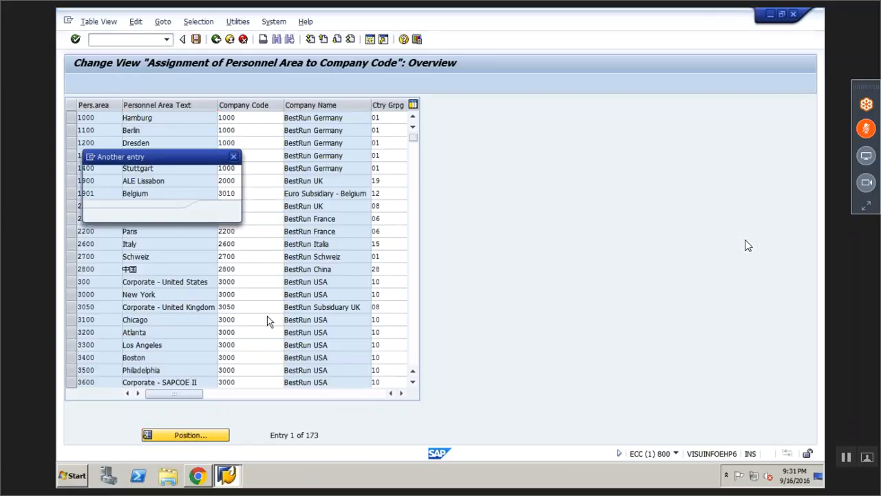
type("a")
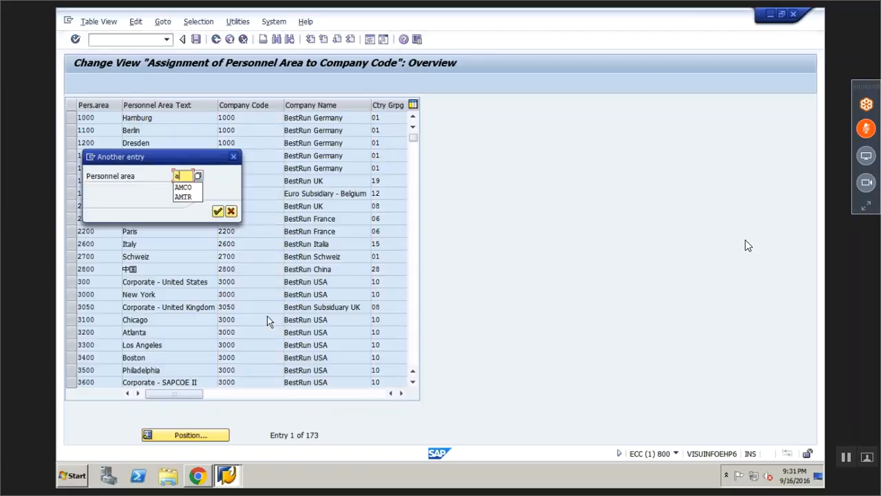
key("Return")
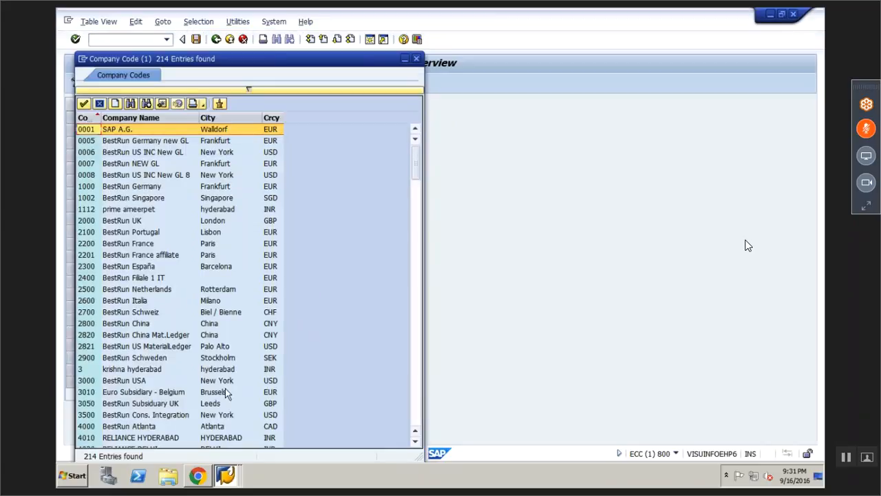
left_click(416, 442)
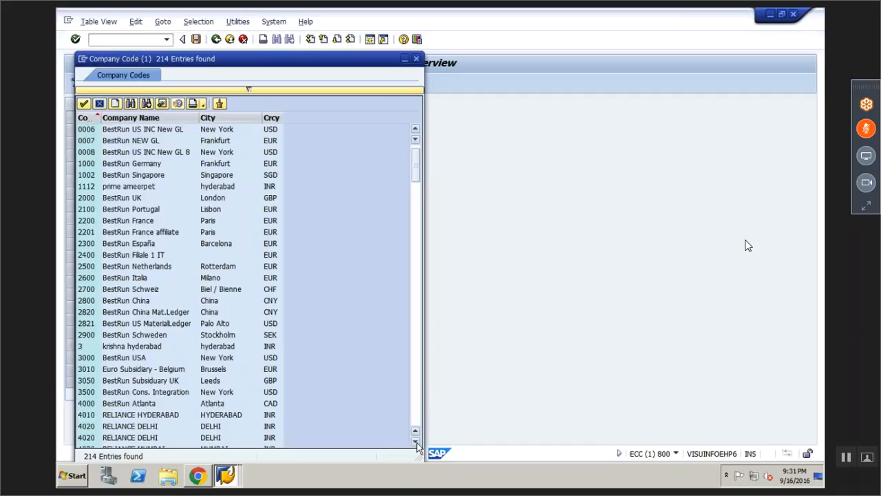
left_click(415, 442)
key("Escape")
Enter company code 40am and country grouping 40 for the CONSULTING and TRAINING rows
type("40am")
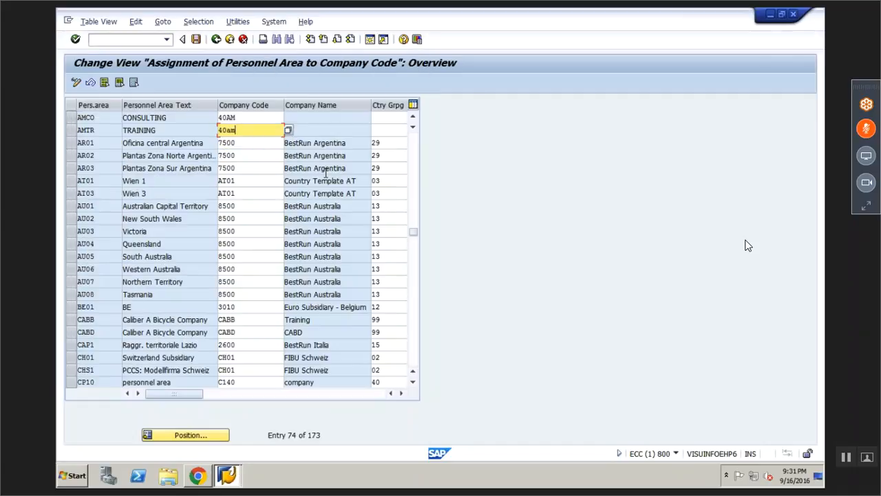
left_click(381, 119)
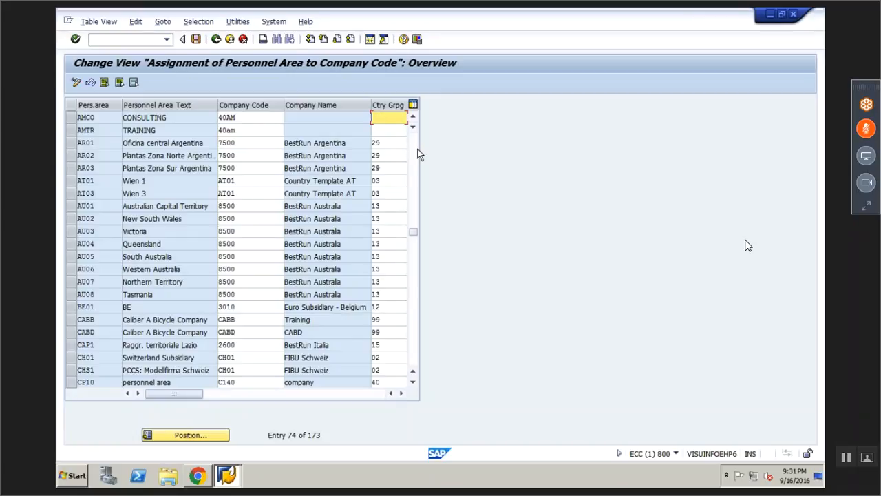
type("40")
left_click(386, 130)
type("40")
left_click(389, 117)
Review the country grouping value list, then confirm the 40AM entries and accept the grouping change
left_click(402, 394)
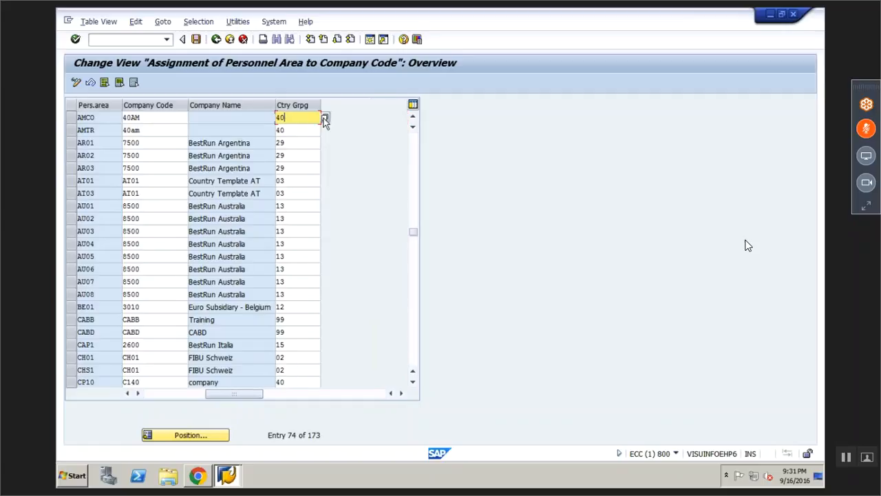
left_click(324, 118)
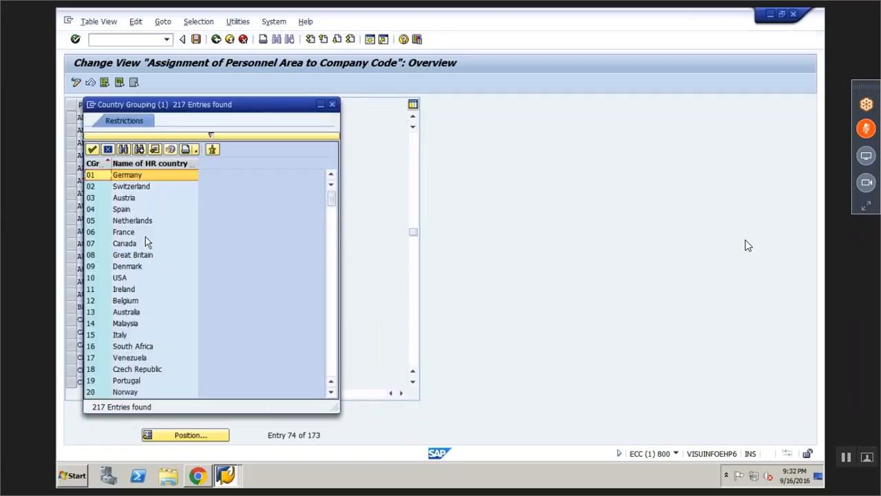
scroll(146, 236, "down", 13)
right_click(185, 292)
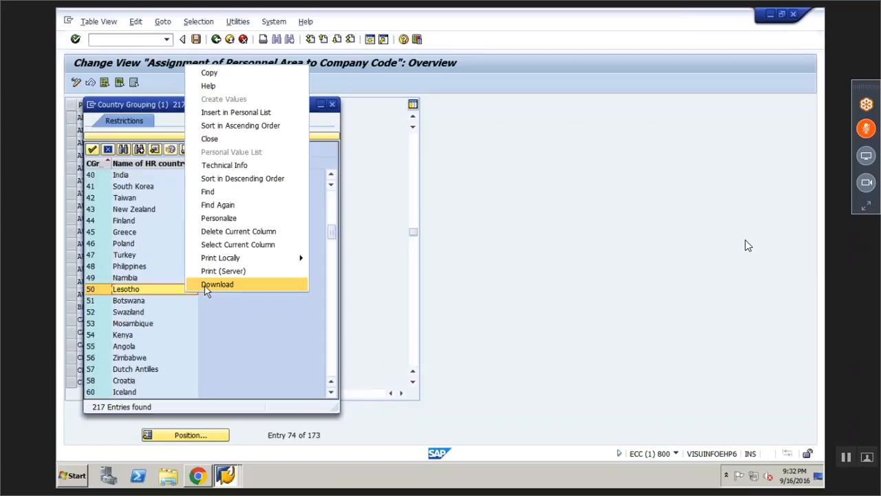
left_click(204, 286)
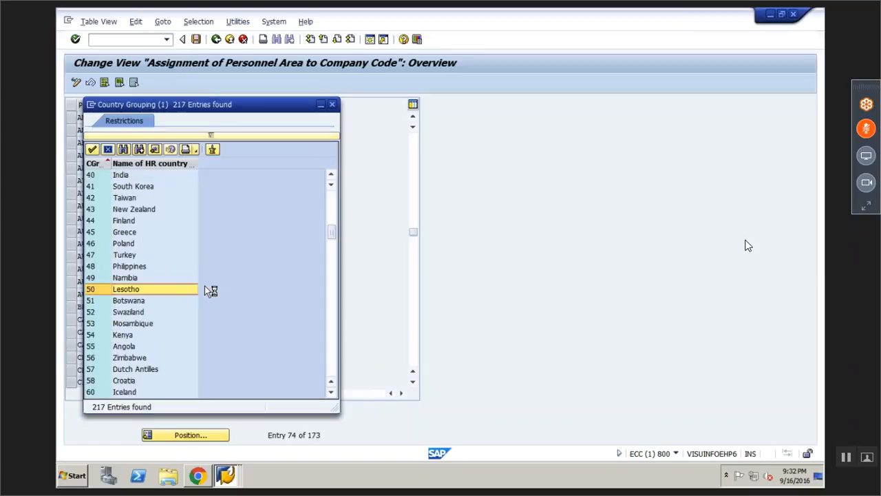
left_click(206, 251)
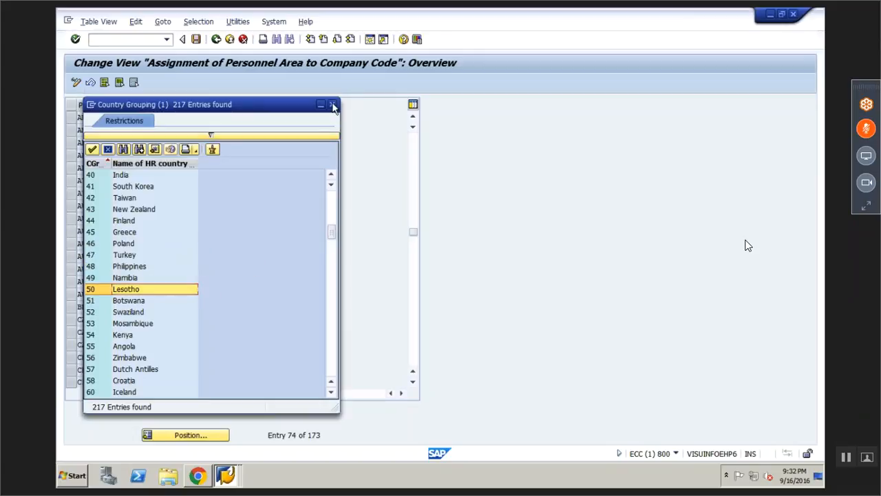
left_click(332, 105)
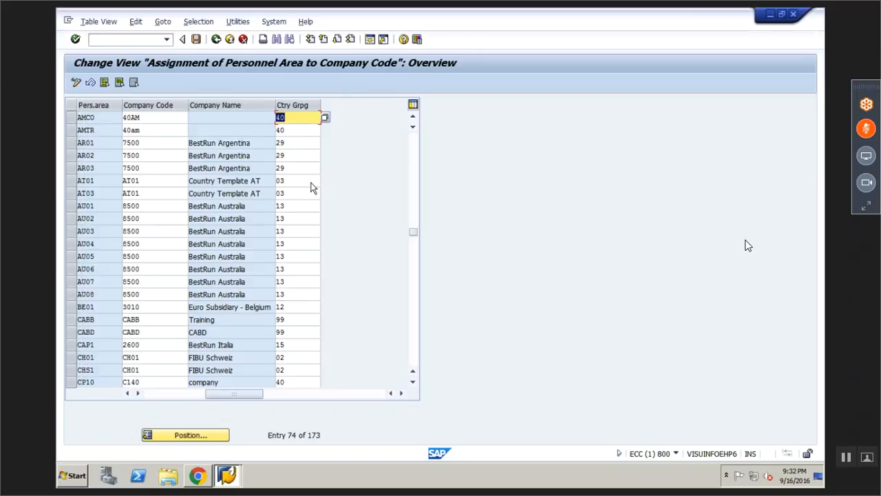
key("Return")
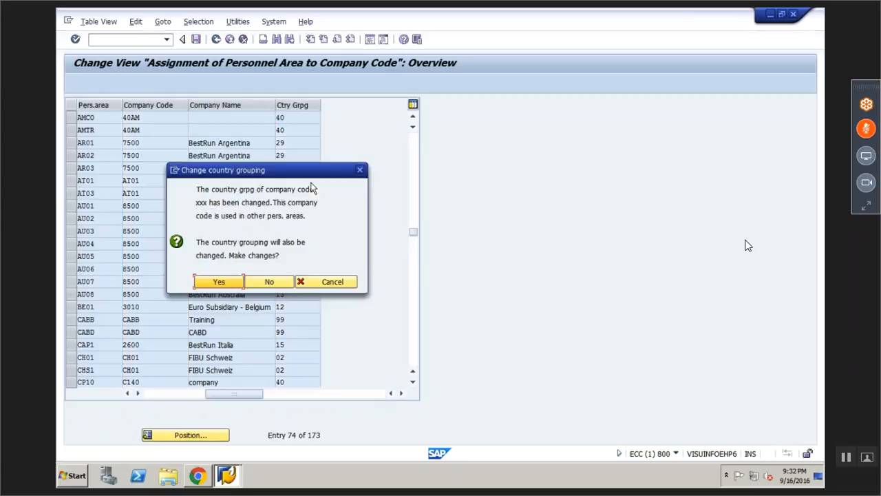
left_click(219, 282)
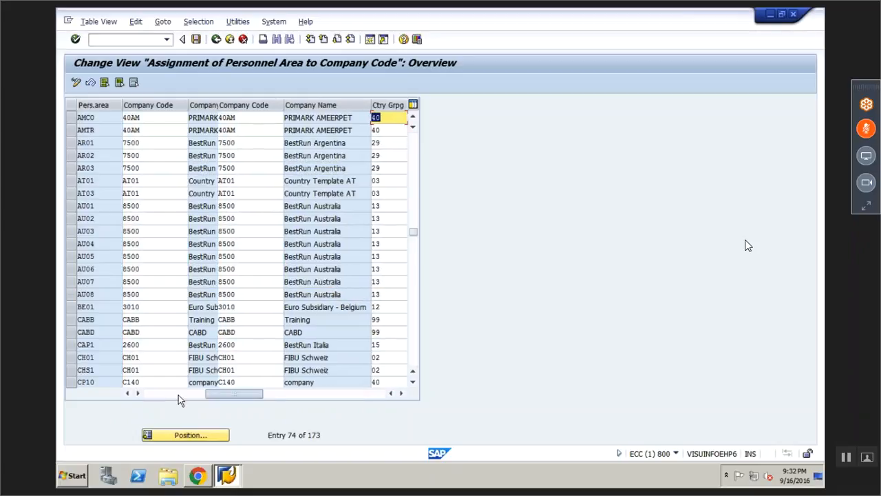
Narrow the Company Code column and review the KU entries in the notes spreadsheet
left_click_drag(283, 104, 272, 105)
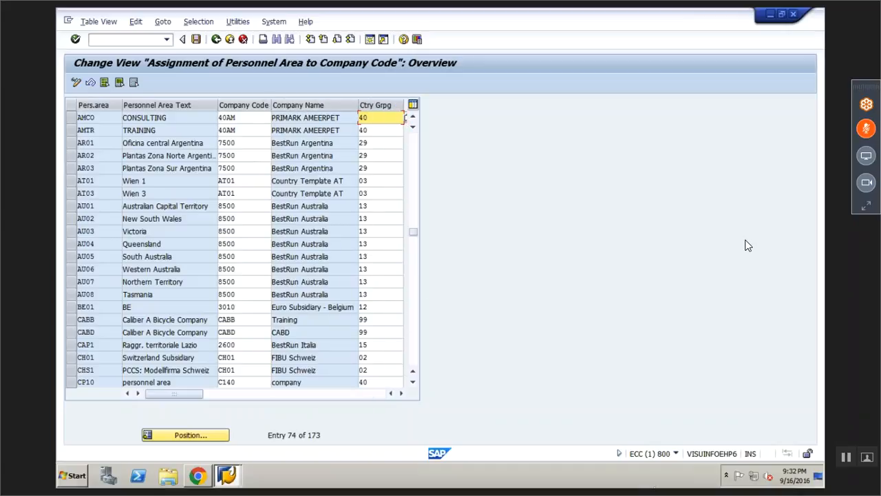
mouse_move(658, 471)
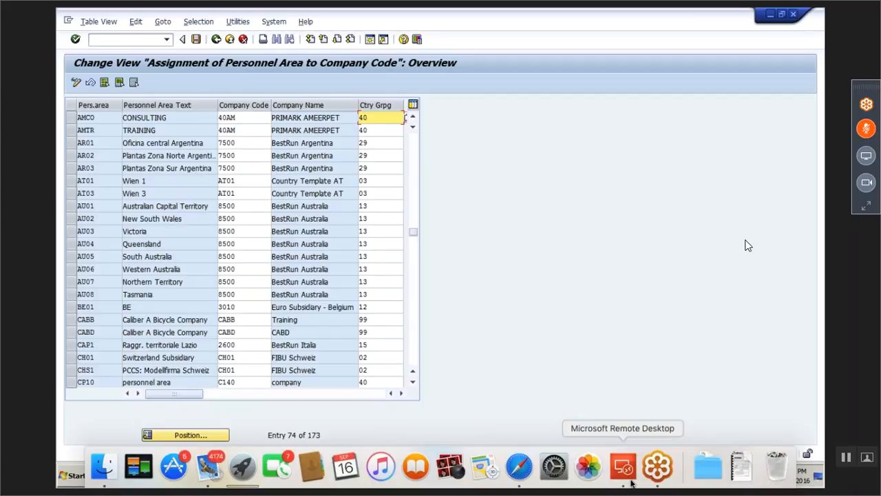
left_click(653, 472)
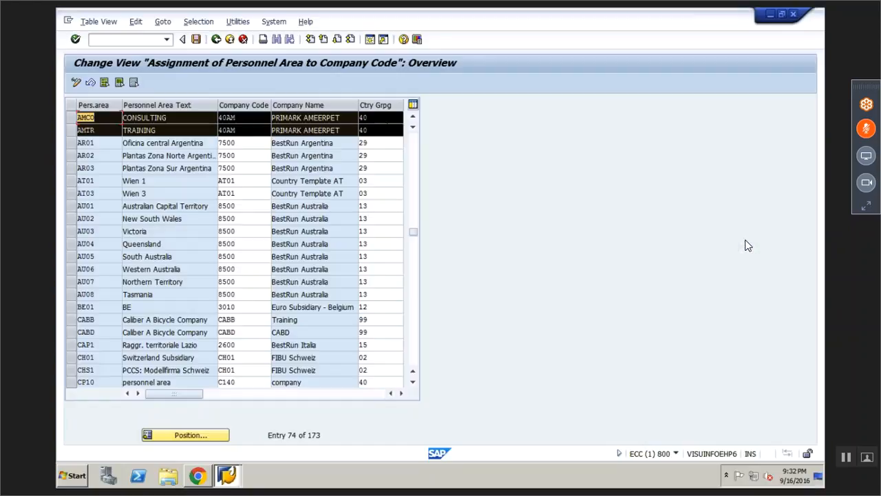
left_click(197, 478)
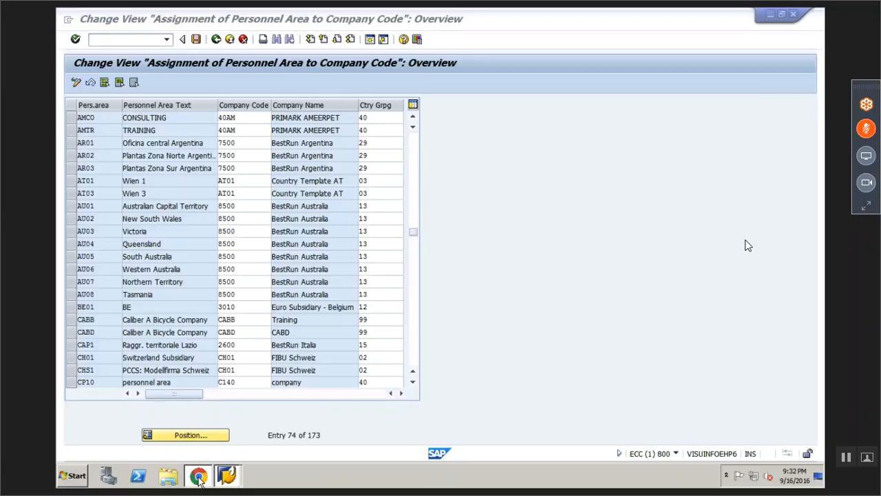
left_click(198, 476)
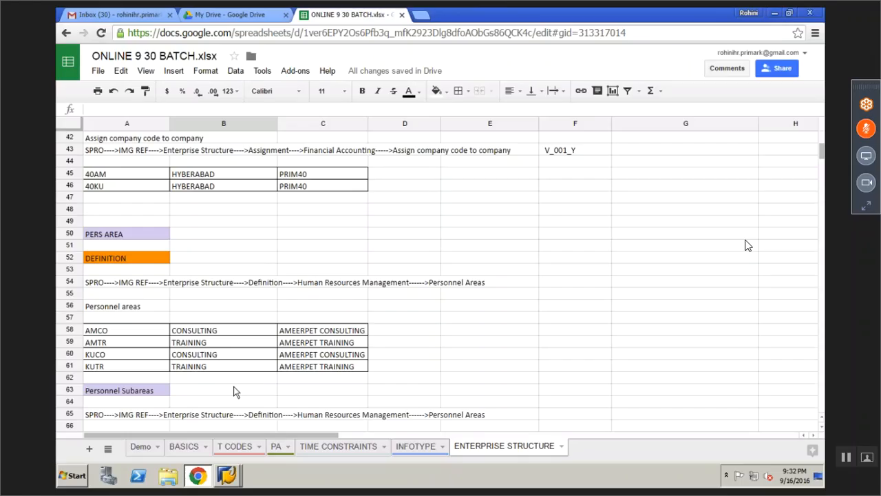
scroll(235, 392, "down", 2)
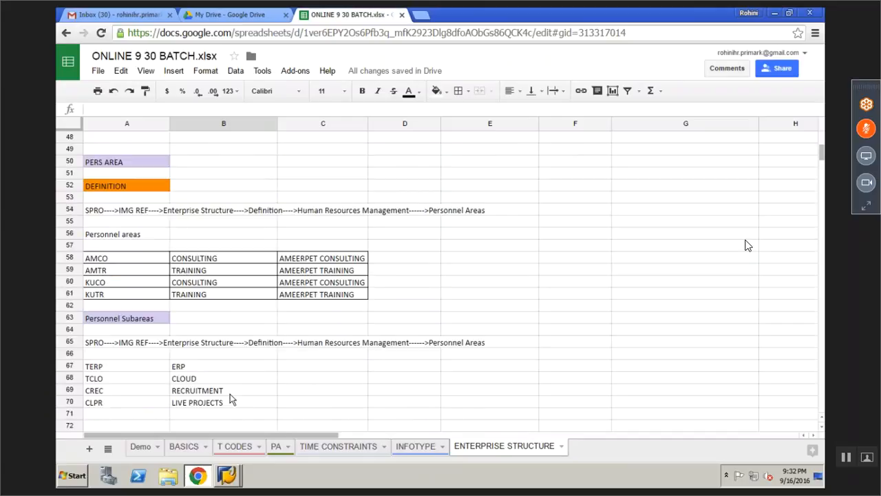
scroll(231, 399, "down", 8)
In the assignment table, open the Another entry prompt and type ku40
left_click(228, 475)
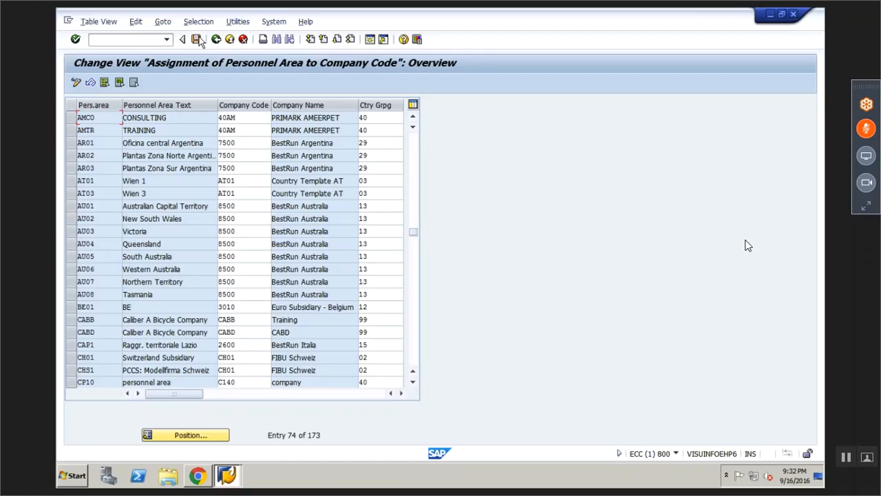
left_click(199, 437)
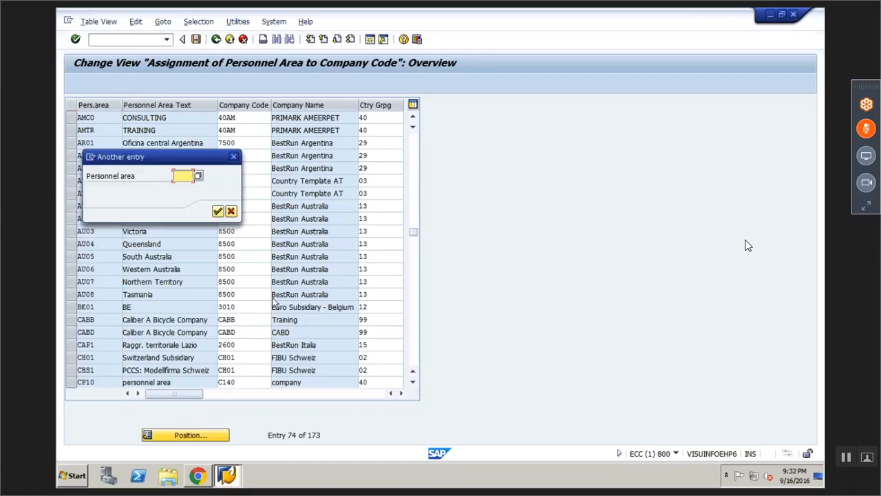
type("ku")
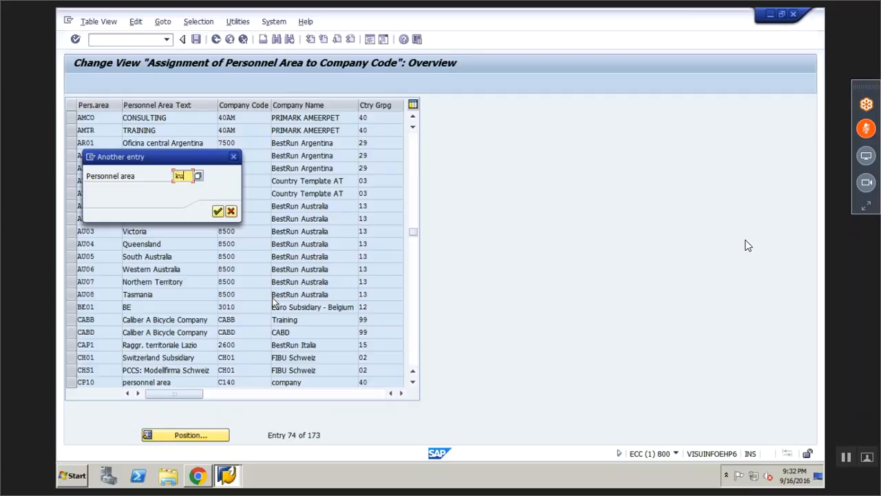
type("40")
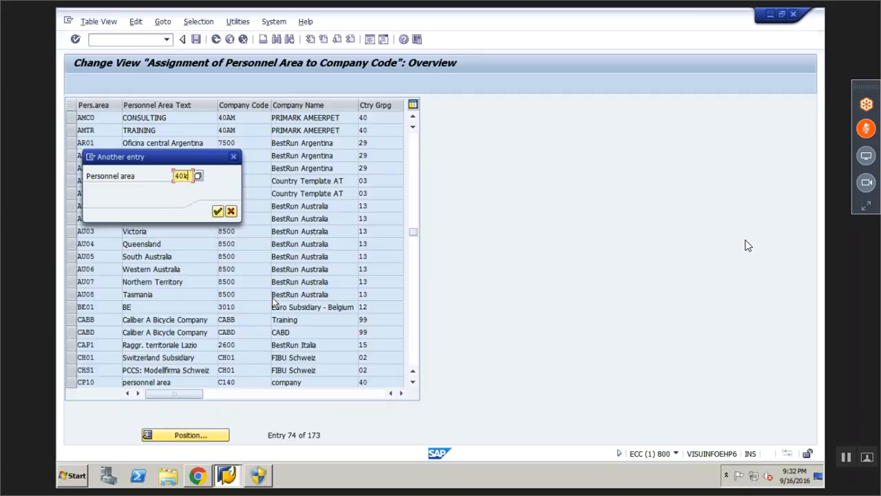
Jump to personnel area KUCO in the assignment table
key("Return")
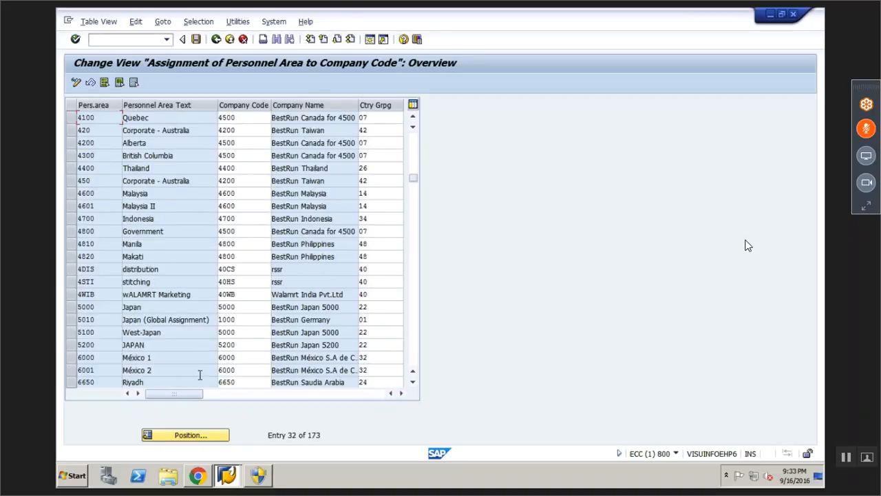
left_click(192, 433)
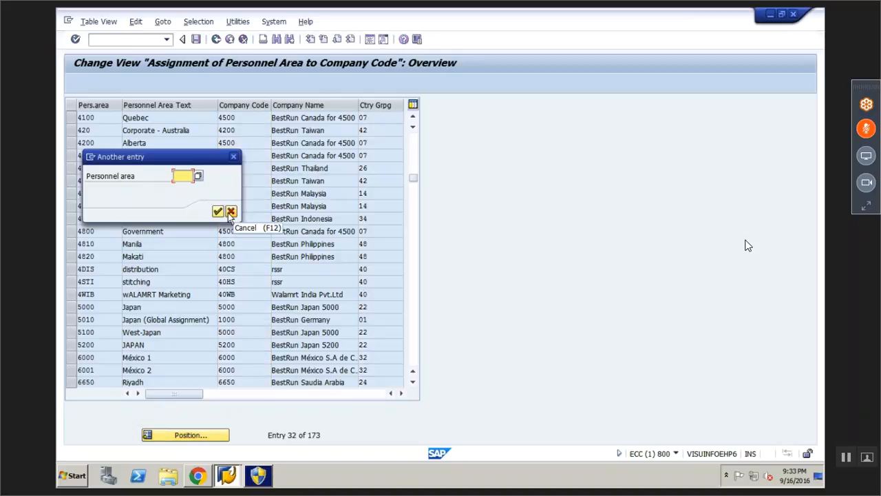
type("kuco")
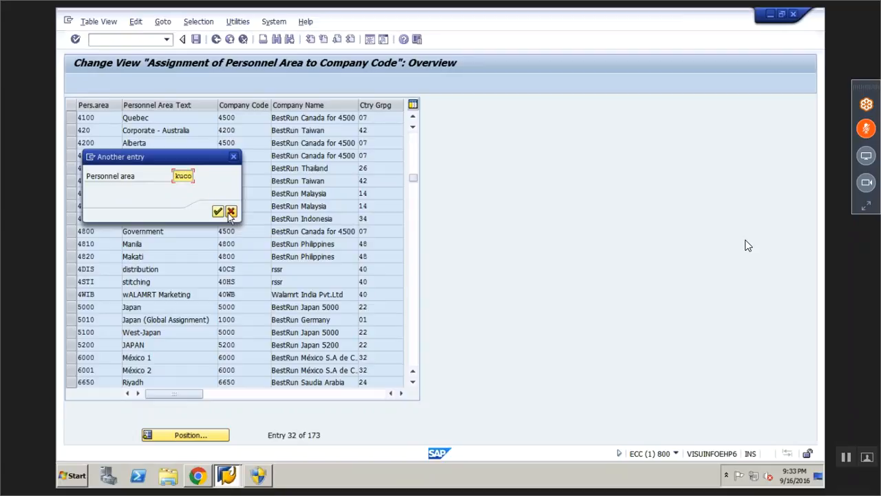
key("Return")
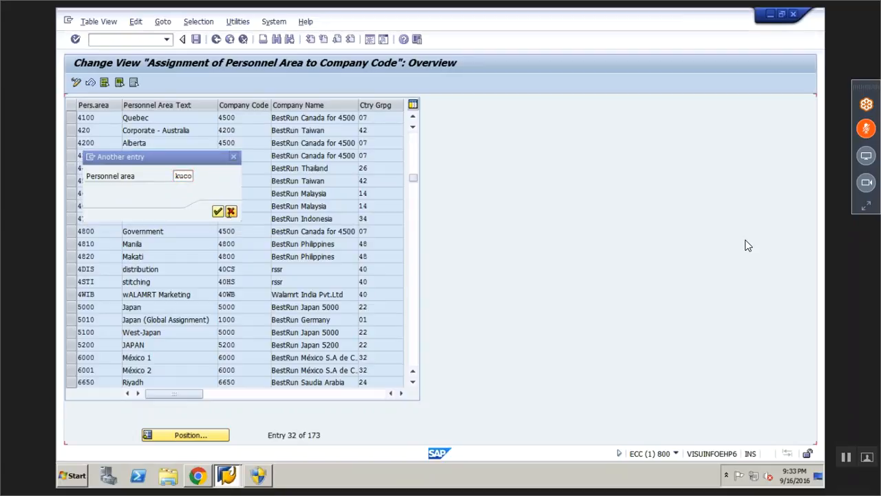
Give KUCO and KUTR company code 40KU and country grouping 40, accept, and copy both rows
type("40ku")
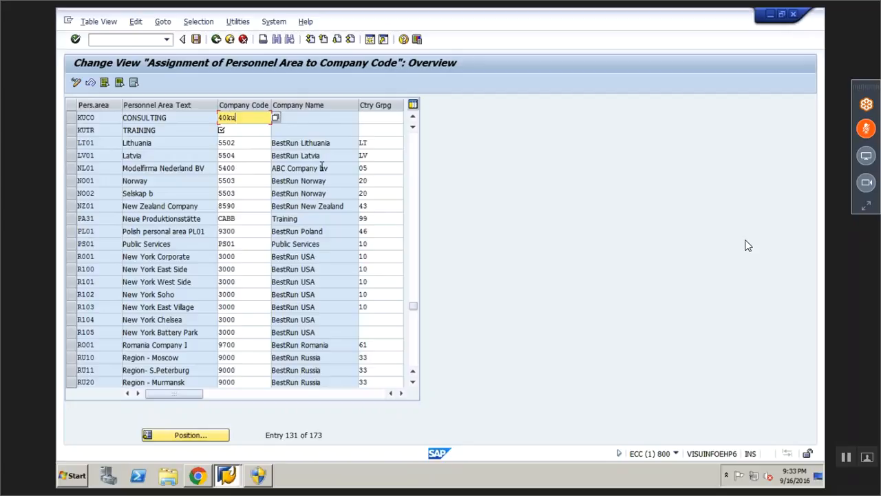
left_click(261, 130)
type("40ku")
left_click(373, 118)
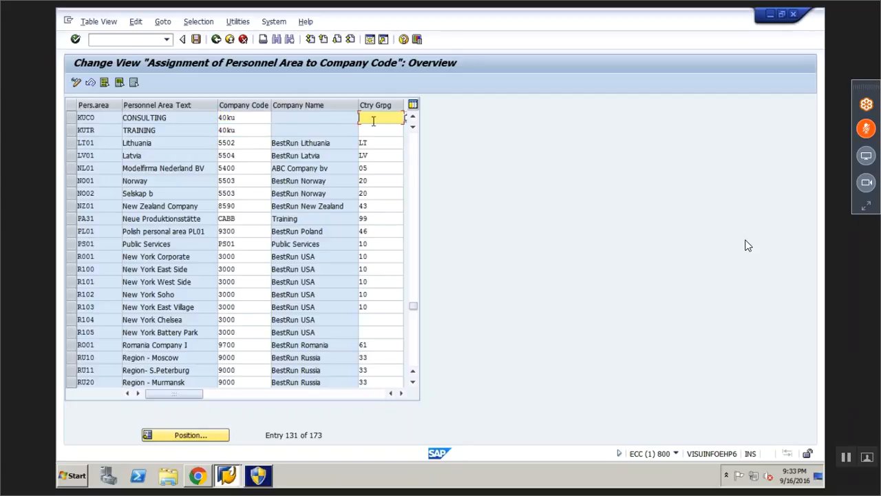
type("40")
key("Down")
type("40")
key("Return")
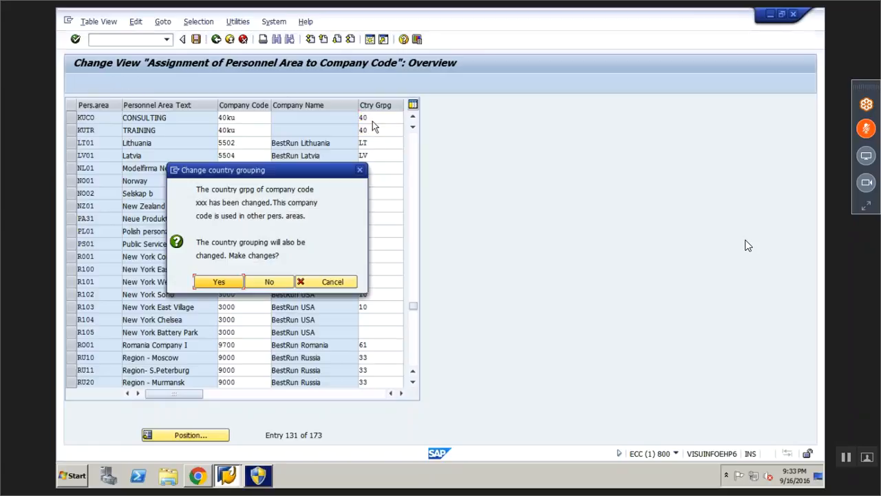
left_click(218, 282)
left_click_drag(77, 119, 100, 120)
left_click_drag(232, 120, 381, 131)
key("ctrl+c")
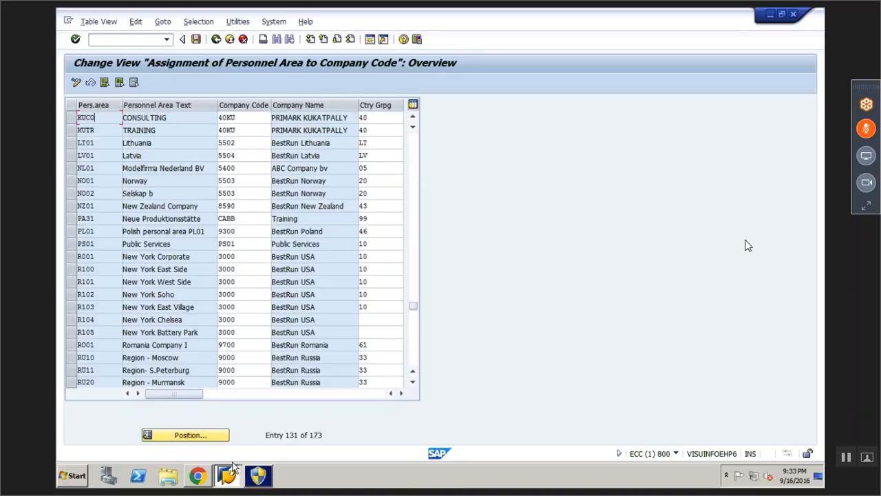
Paste the KUCO and KUTR rows into the notes at A80
left_click(198, 475)
left_click(108, 235)
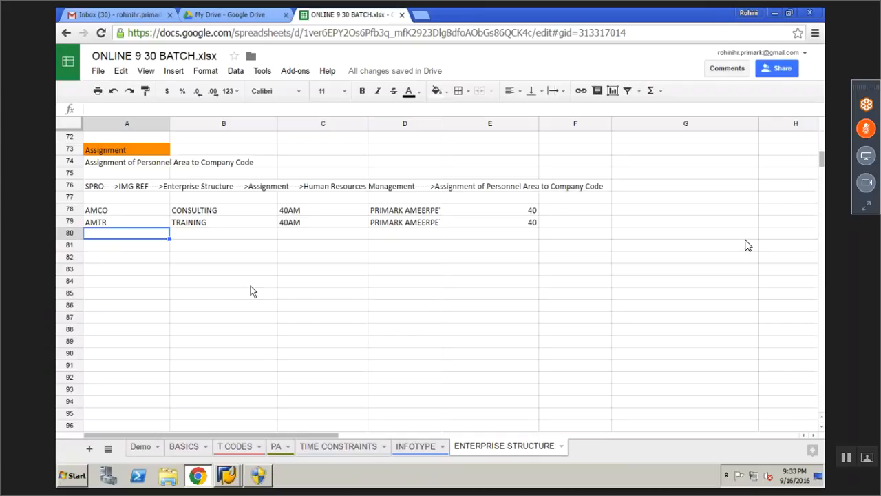
key("ctrl+v")
left_click(320, 340)
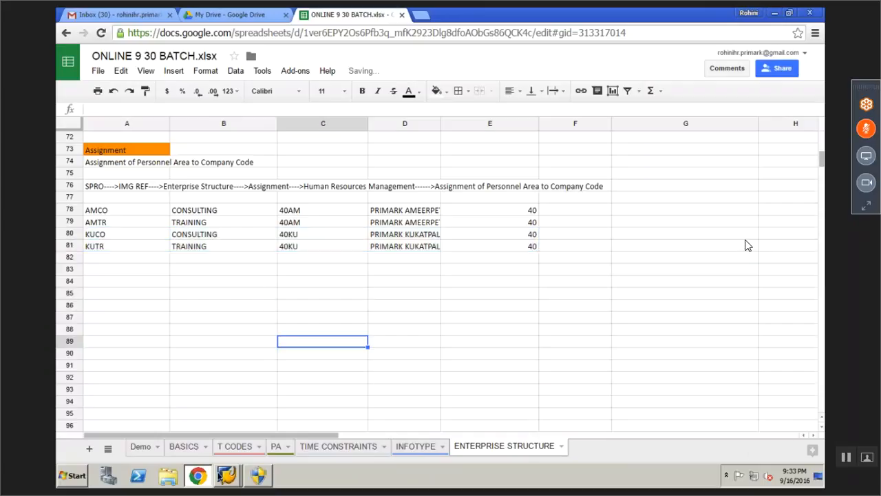
Save the personnel area assignments in SAP under the customizing request
left_click(227, 475)
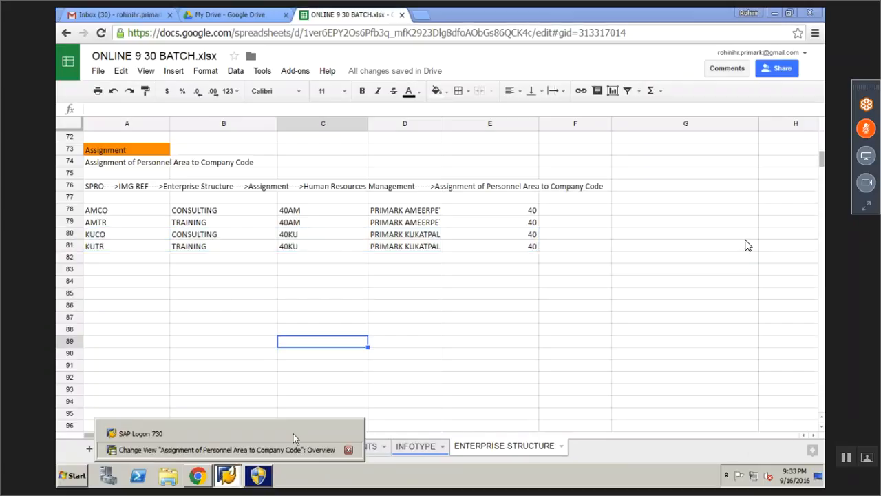
left_click(293, 449)
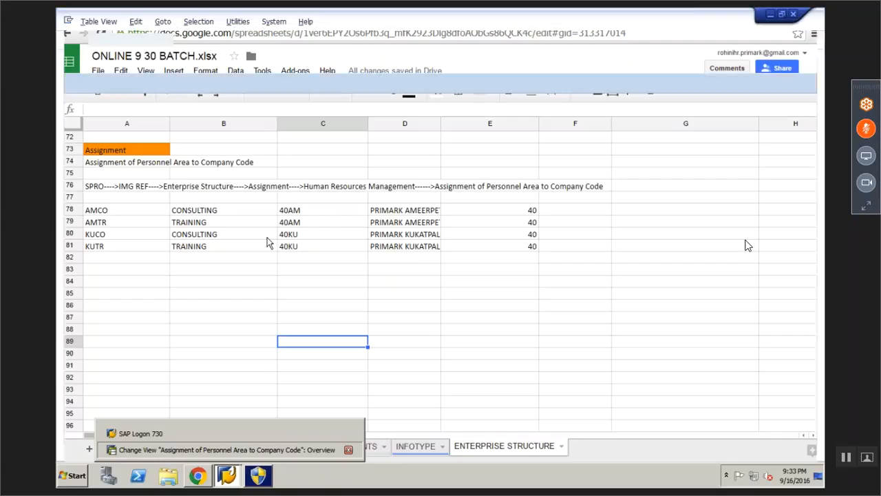
left_click(196, 39)
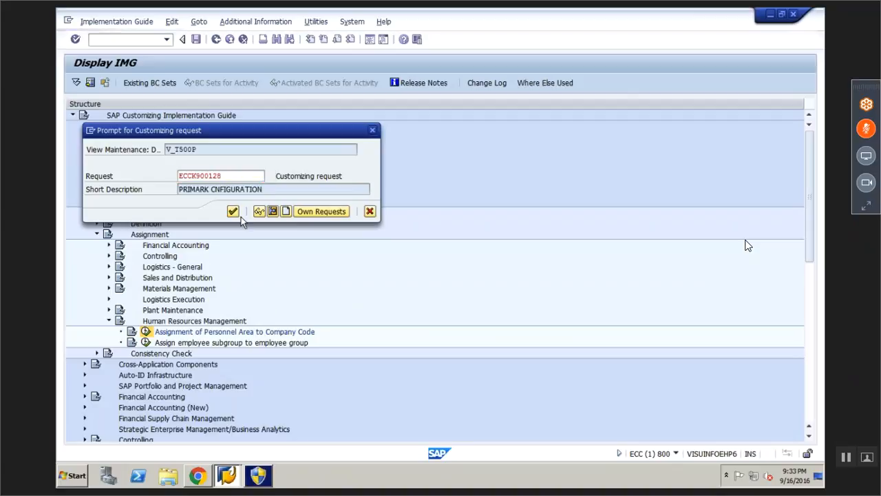
left_click(236, 214)
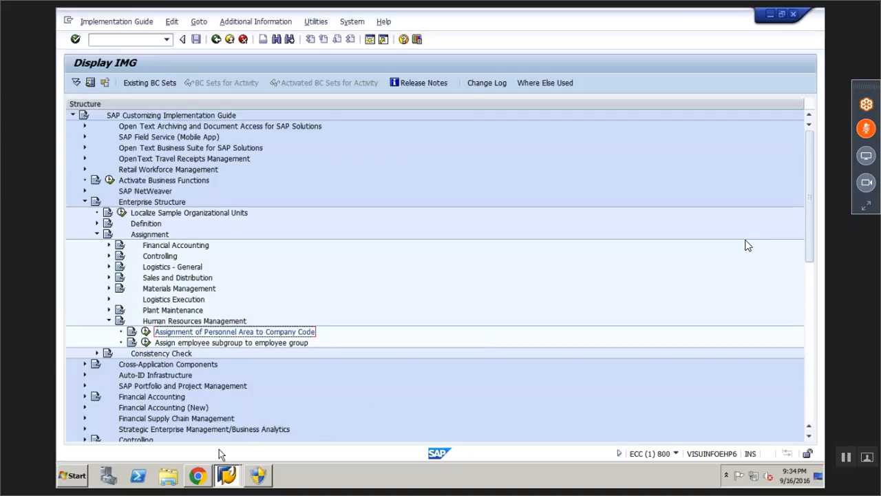
Apply All borders to A78:E81 in the notes, then return to the SAP IMG tree
left_click(200, 478)
left_click(273, 296)
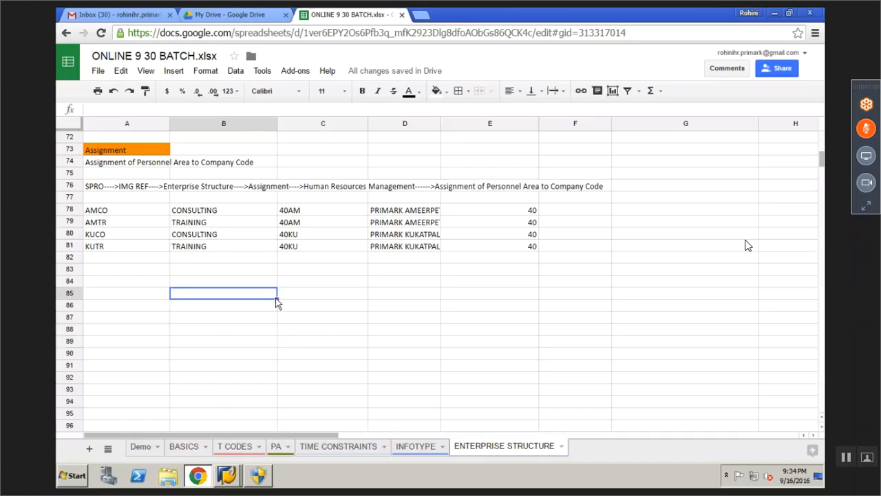
left_click_drag(148, 212, 523, 246)
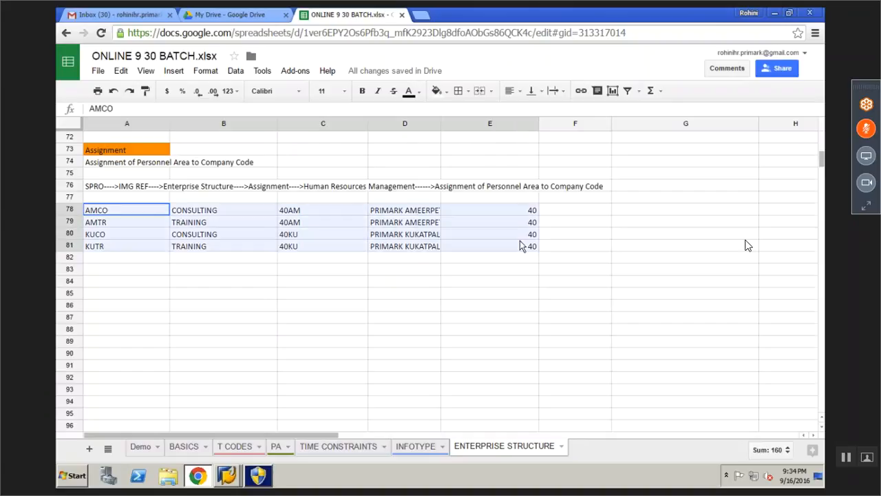
left_click(458, 91)
left_click(464, 115)
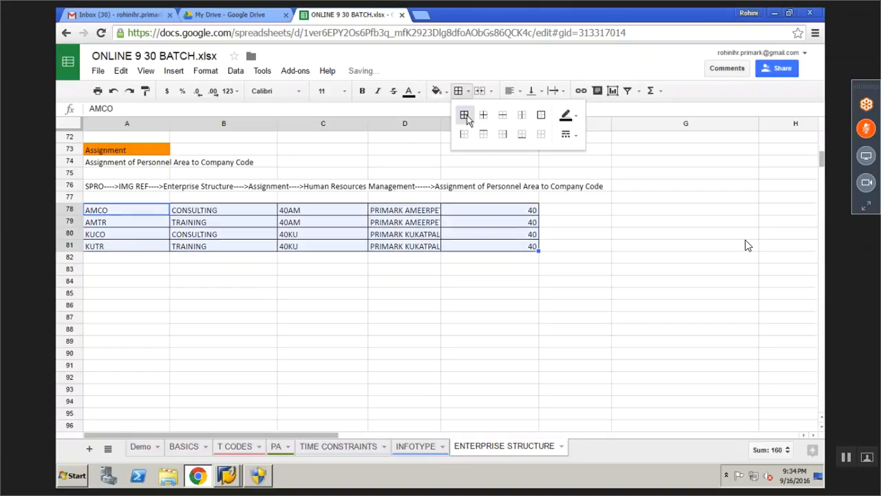
left_click(322, 317)
mouse_move(227, 475)
left_click(231, 449)
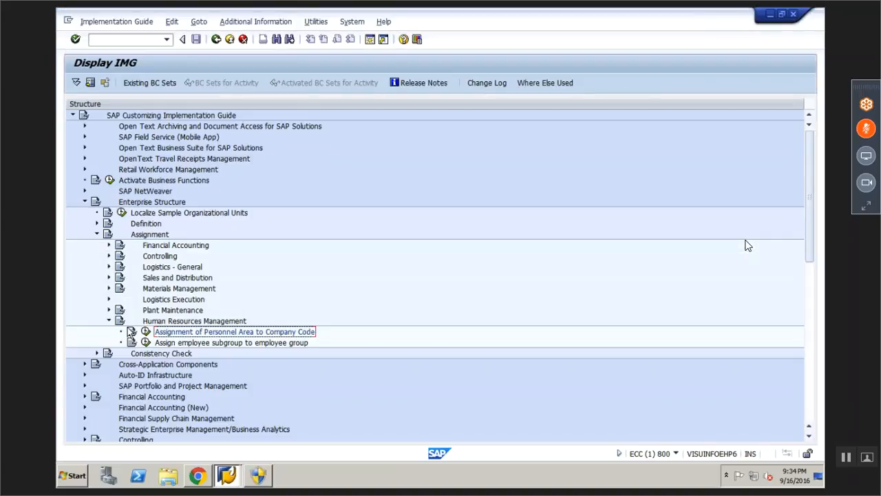
Collapse Human Resources Management and start PA20 in a new SAP session
left_click(108, 321)
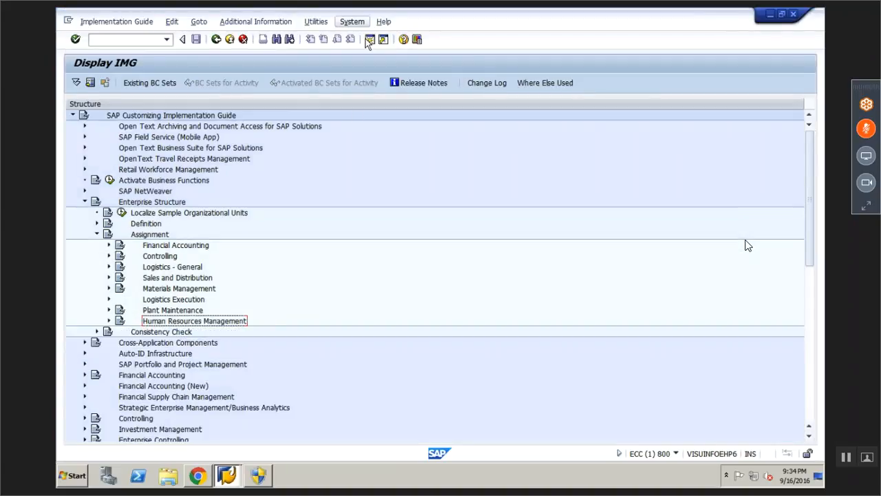
left_click(146, 43)
type("pa20")
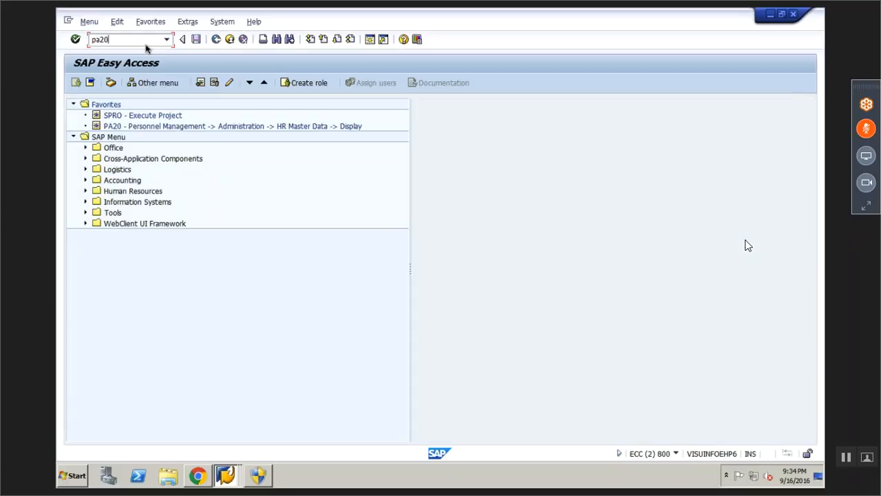
key("Return")
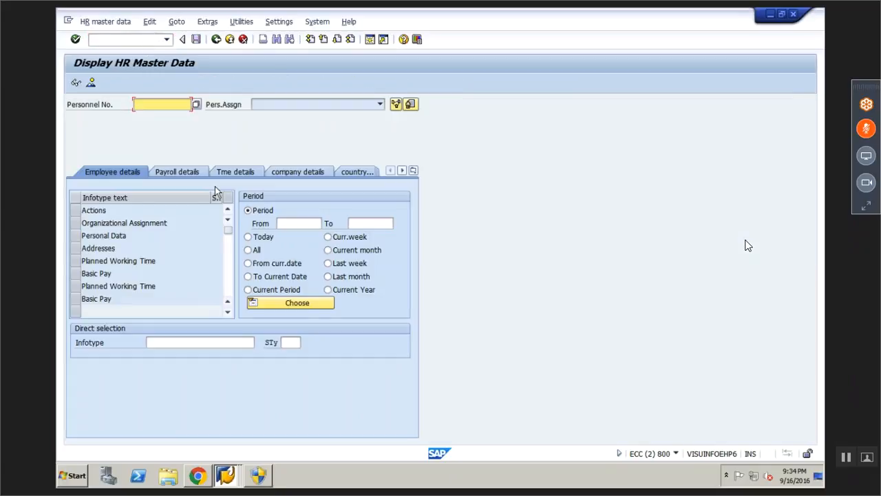
Display an employee's Organizational Assignment record showing company code 3000, employee group 1, subgroup U1
left_click(155, 119)
key("Return")
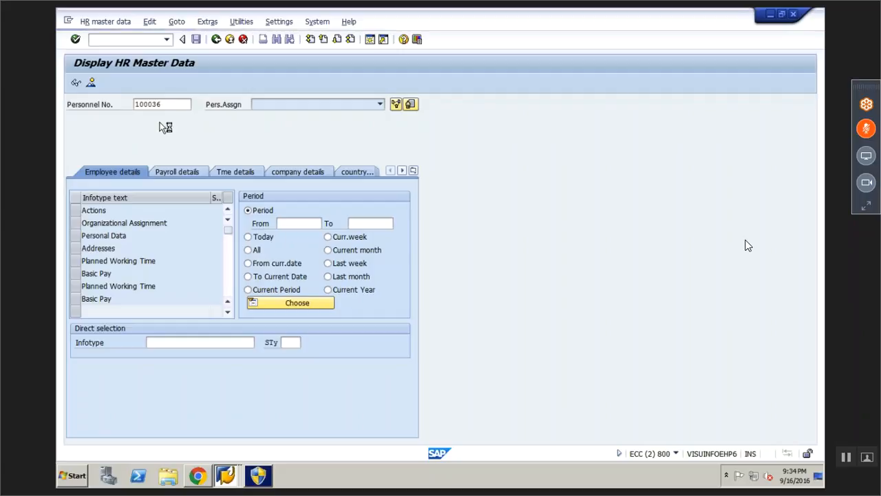
left_click(191, 342)
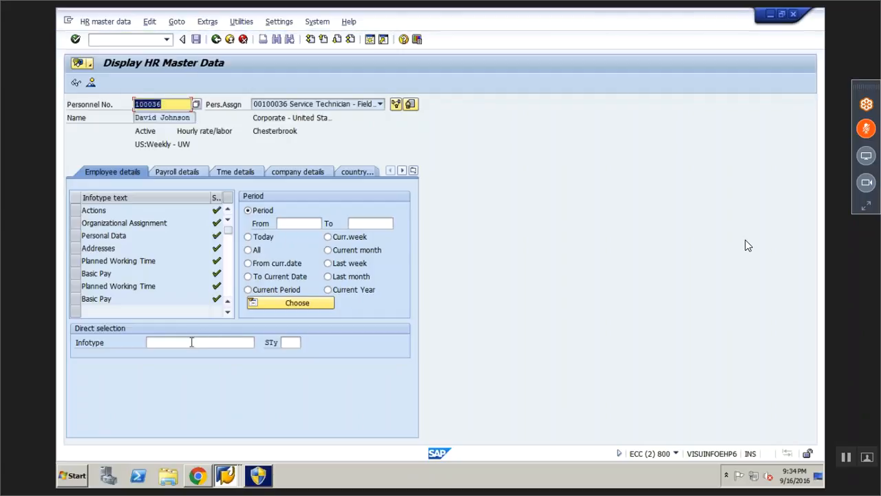
left_click(198, 349)
key("Return")
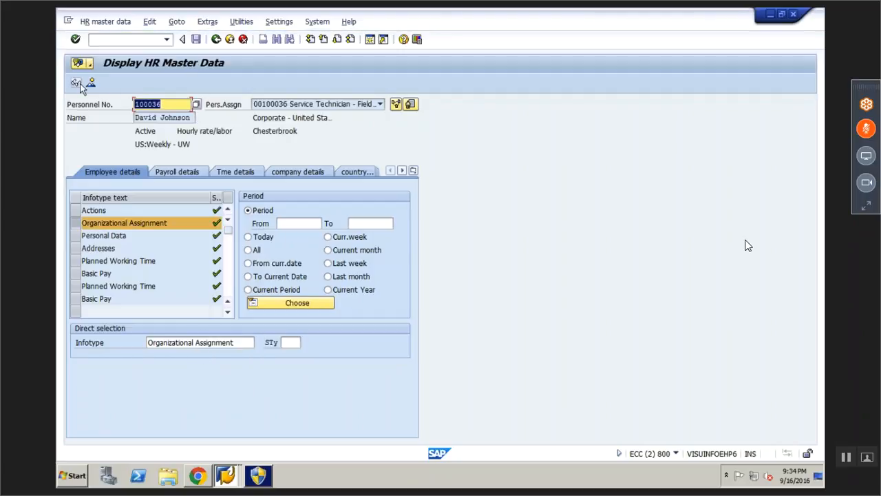
left_click(77, 84)
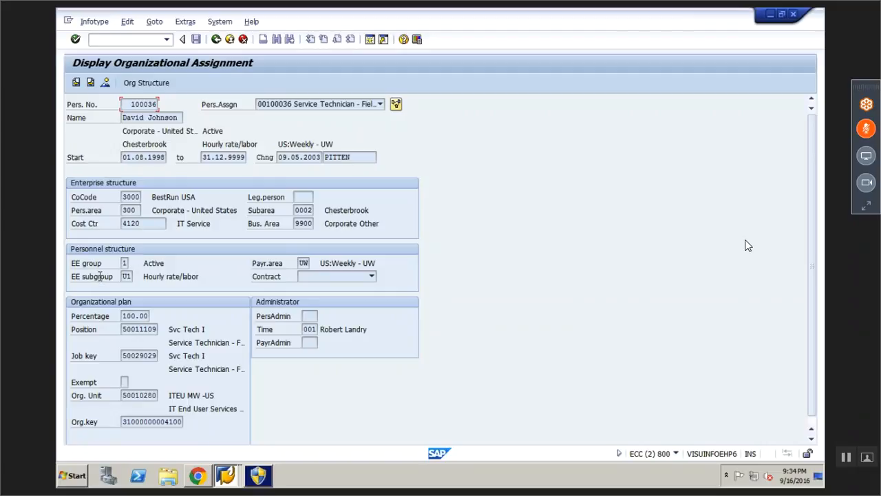
left_click(197, 475)
In the Display IMG tree, collapse Assignment and expand Definition > Human Resources Management to Employee Groups
left_click(226, 475)
left_click(195, 433)
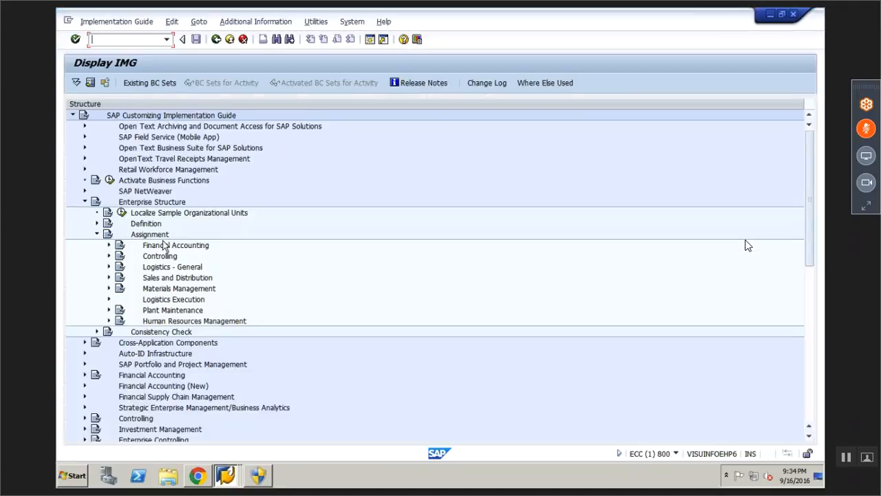
left_click(97, 235)
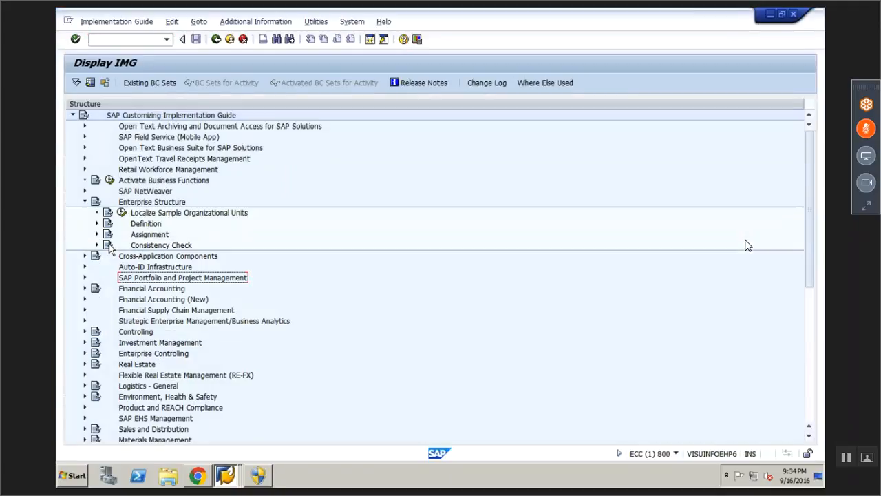
left_click(97, 223)
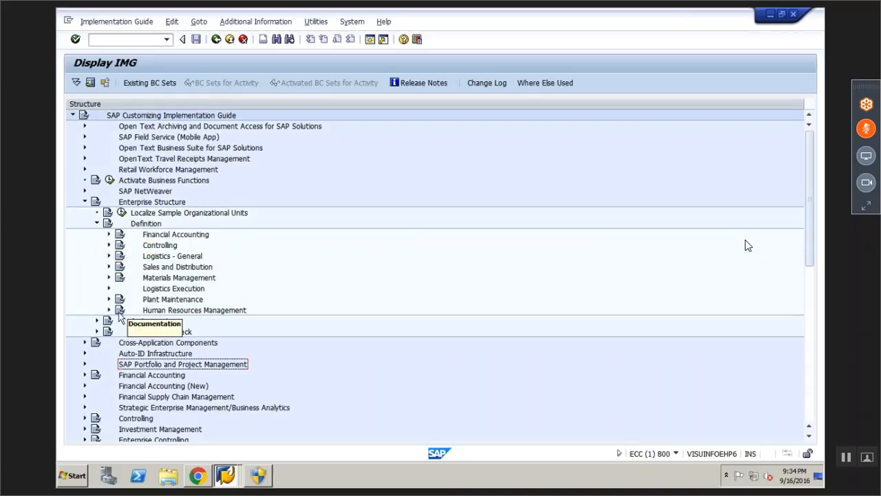
double_click(187, 312)
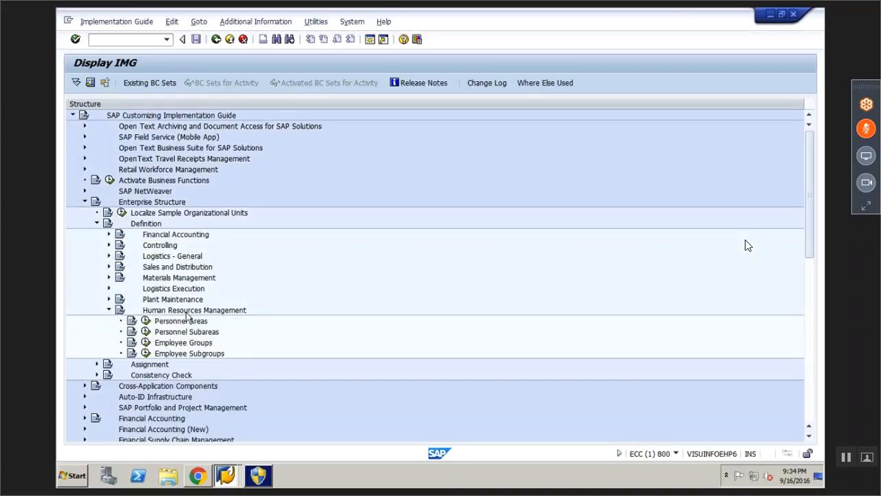
left_click(198, 343)
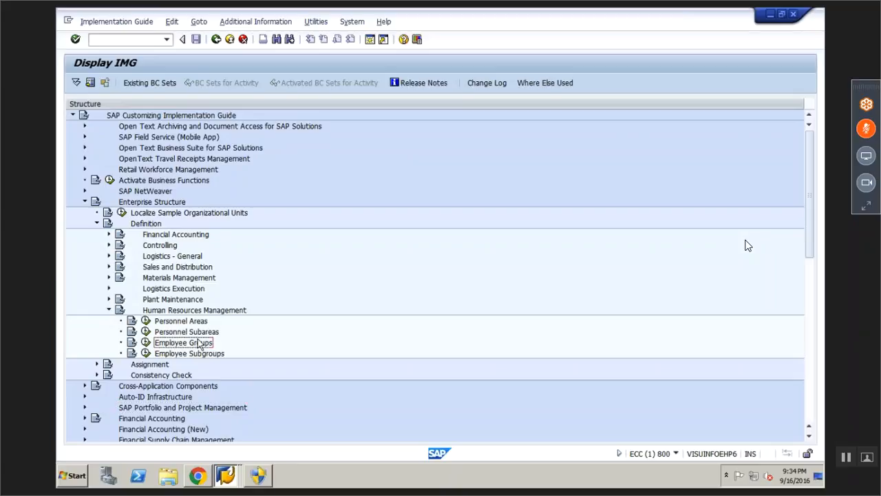
Paste 'Employee Groups' into cell A84 of the Google Sheets notes
left_click(198, 475)
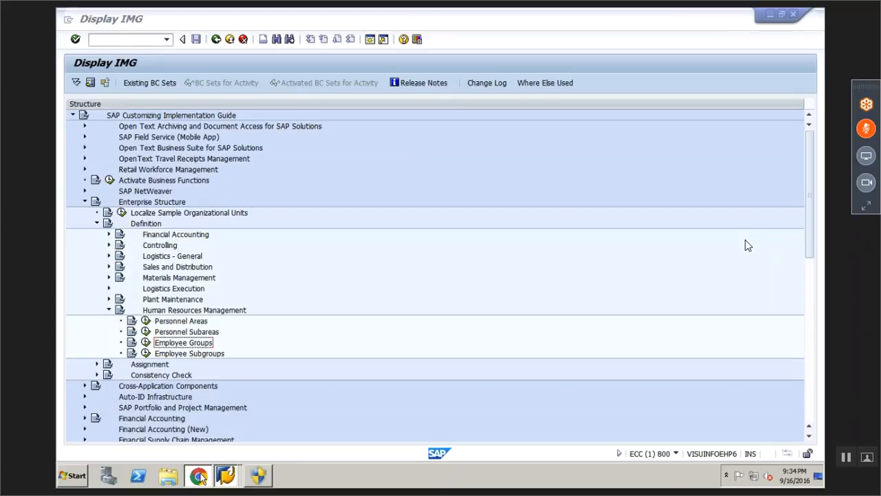
left_click(123, 282)
type("Employee Groups")
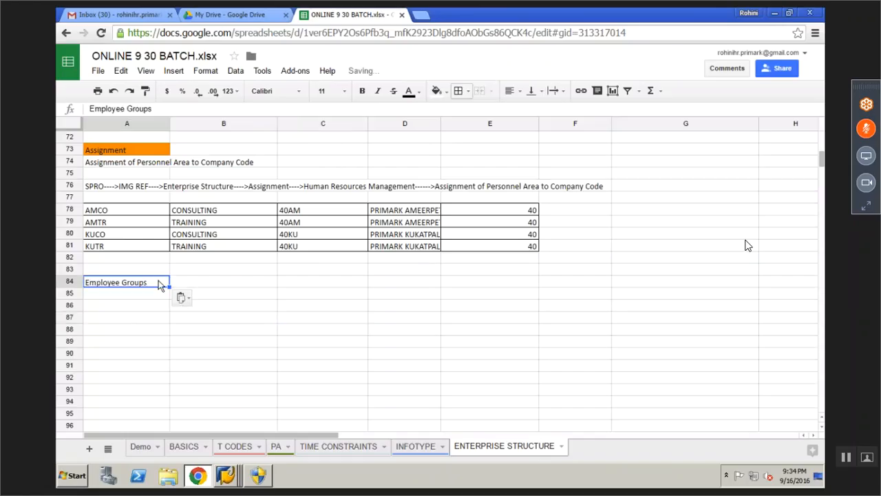
Extend the A84 heading with 'and', a second pasted 'Employee Groups' and 'Sub'
left_click(164, 115)
type("and")
type("Employee Groups")
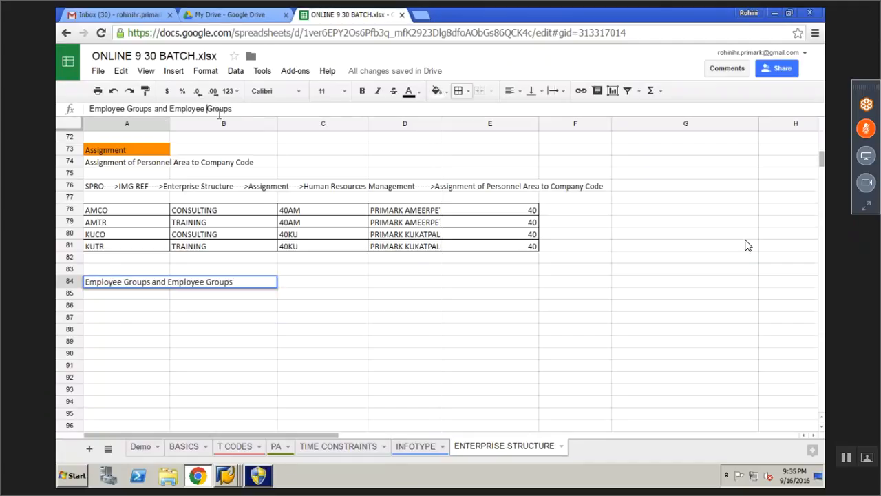
type("Sub")
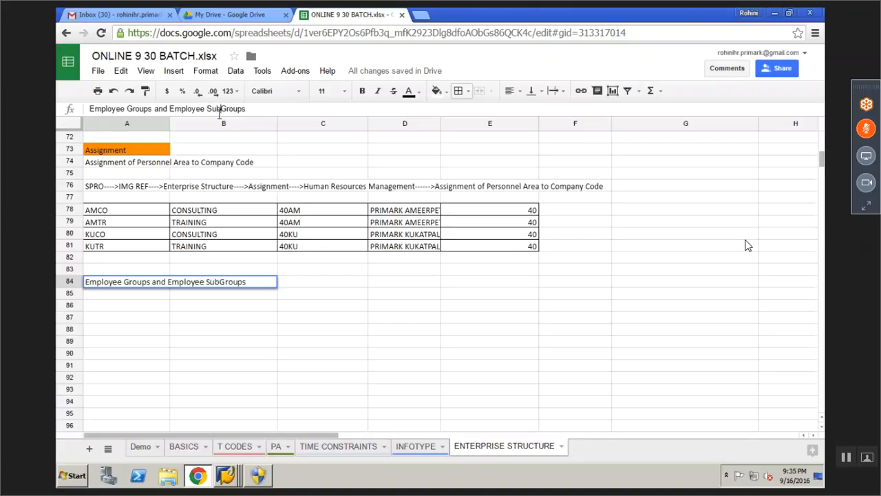
left_click(103, 270)
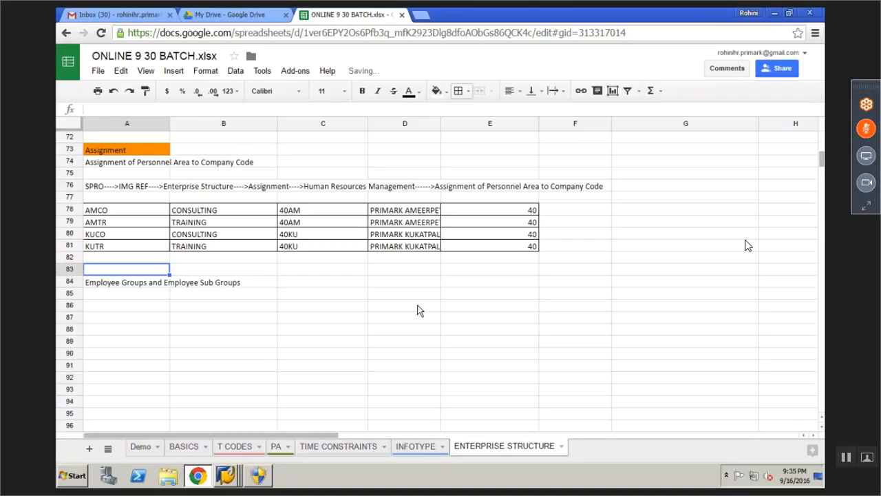
Enter 'config' in A83 and give that cell a light green fill
type("confi")
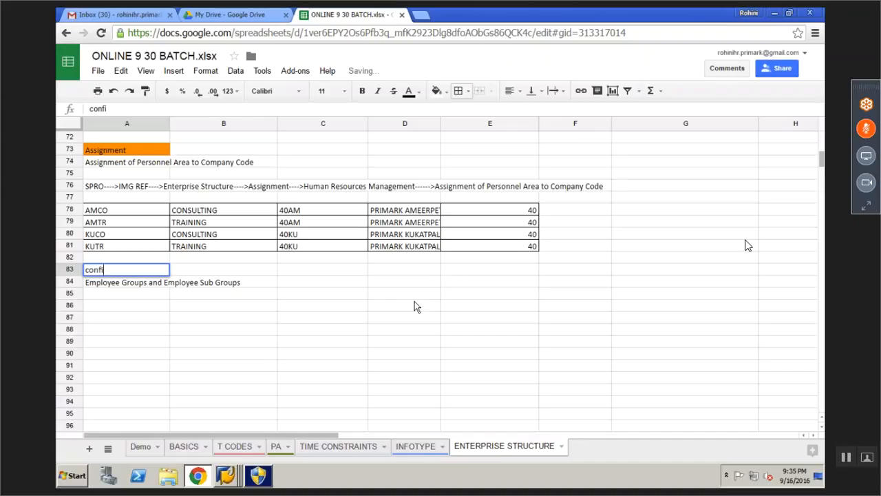
type("g")
key("Return")
key("Up")
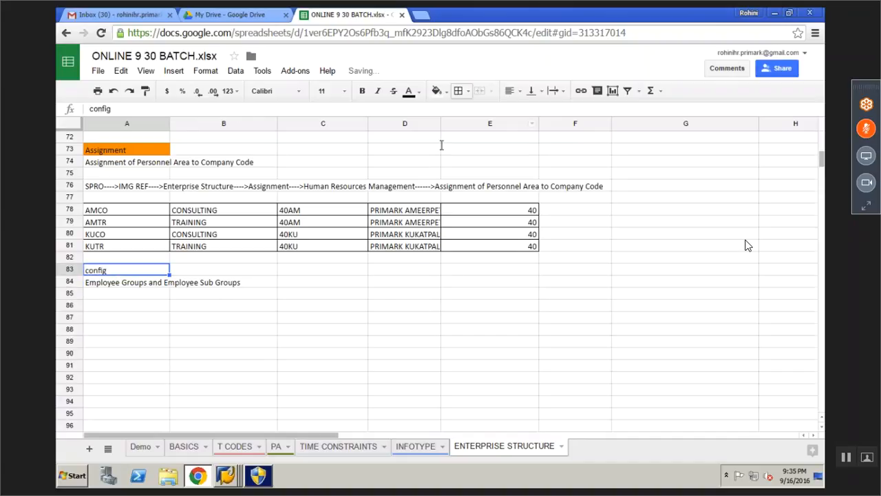
left_click(438, 91)
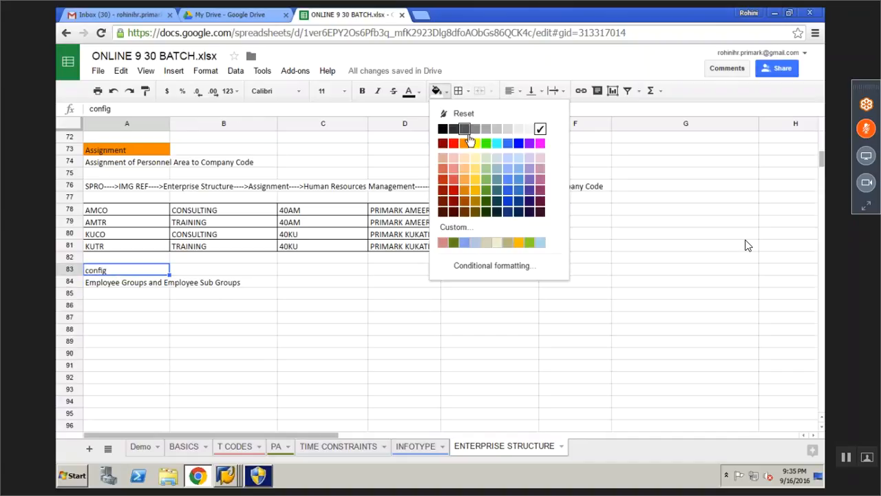
left_click(466, 142)
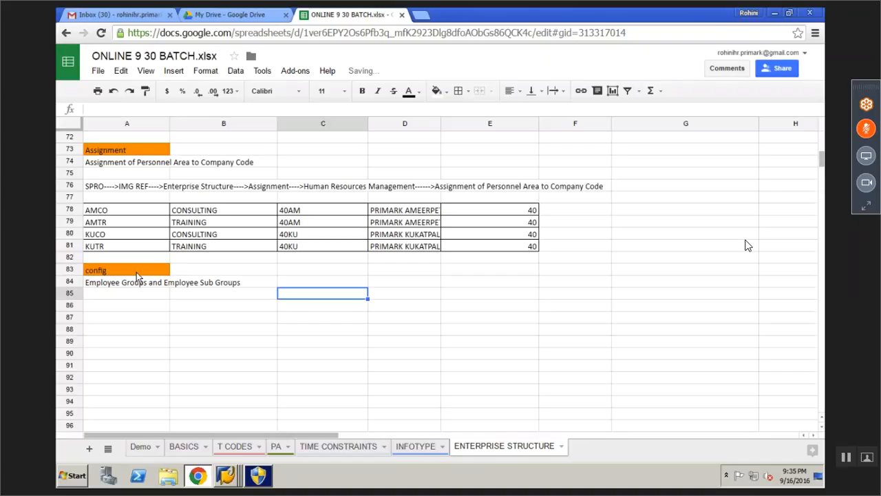
left_click(449, 94)
left_click(486, 172)
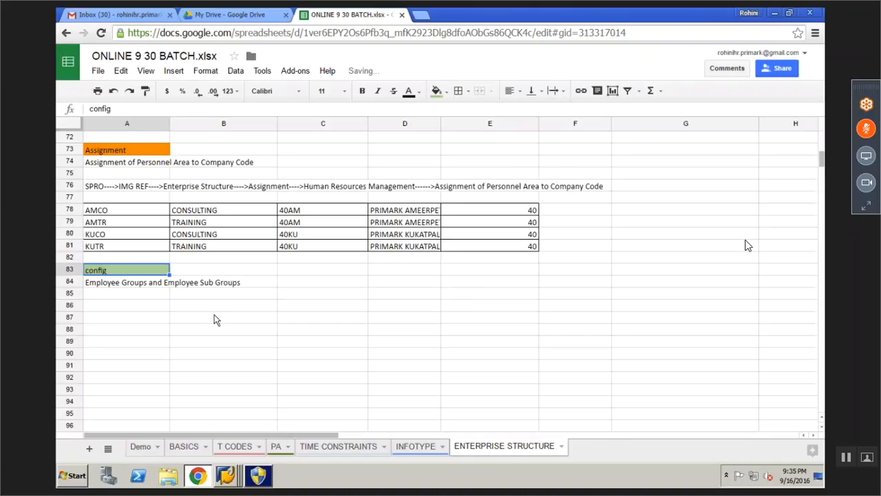
left_click(219, 320)
Copy the IMG path note from A76 into A86
left_click(146, 282)
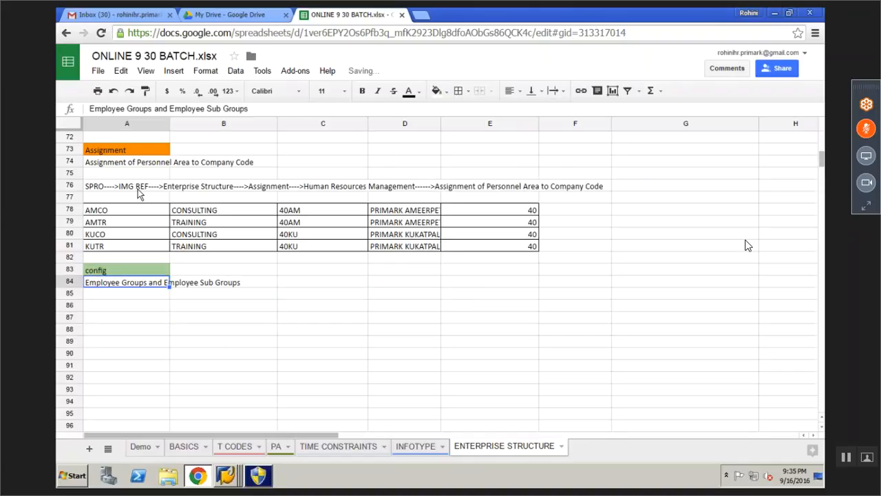
left_click(125, 186)
key("ctrl+c")
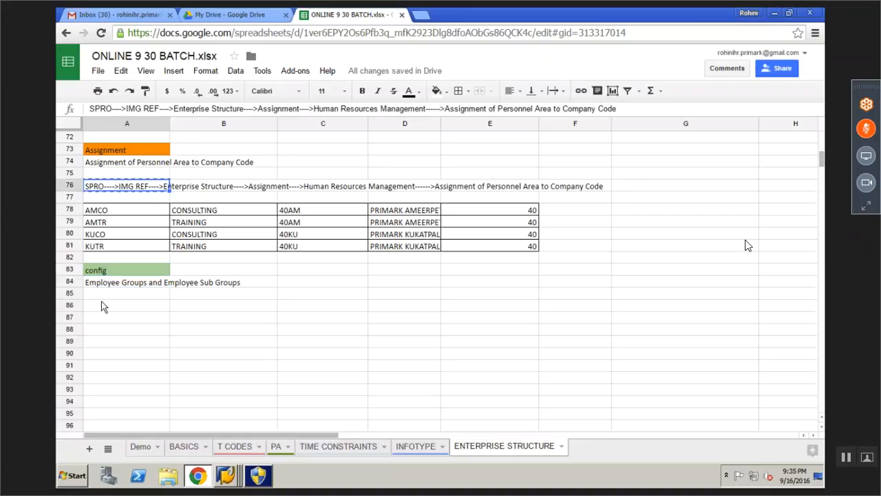
left_click(103, 304)
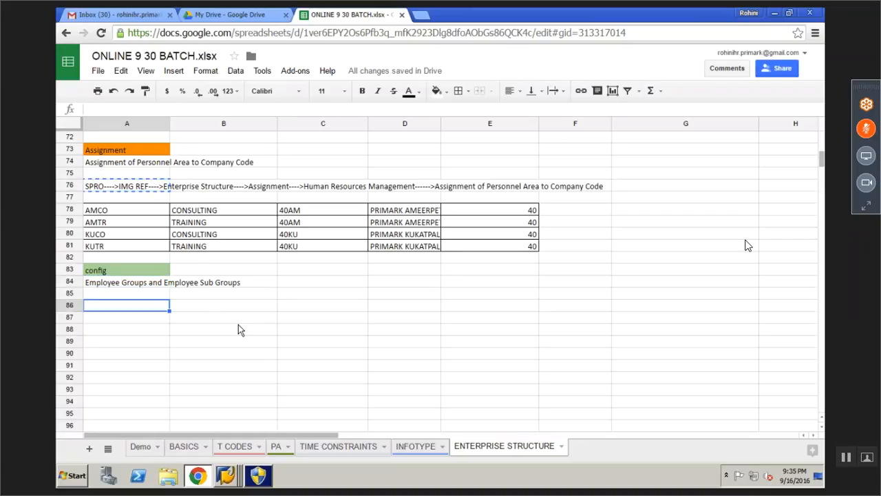
key("ctrl+v")
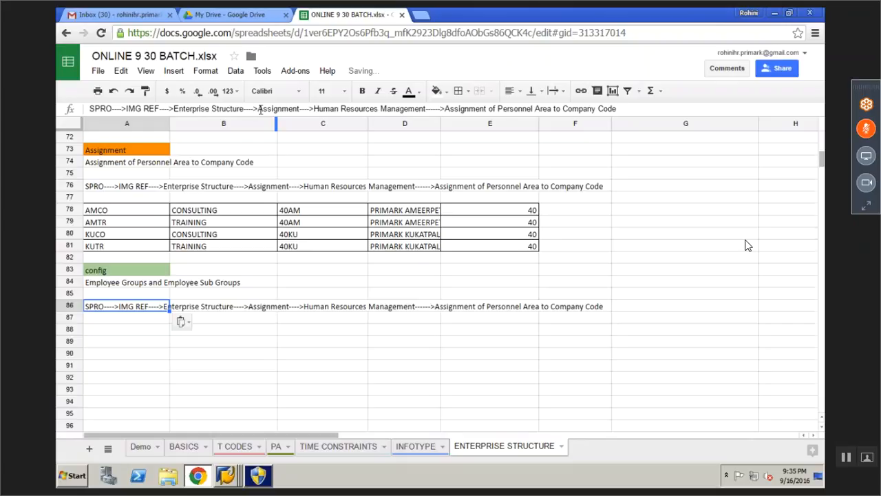
In the A86 path, replace 'Assignment' with 'Definition' and delete the old final node
double_click(272, 109)
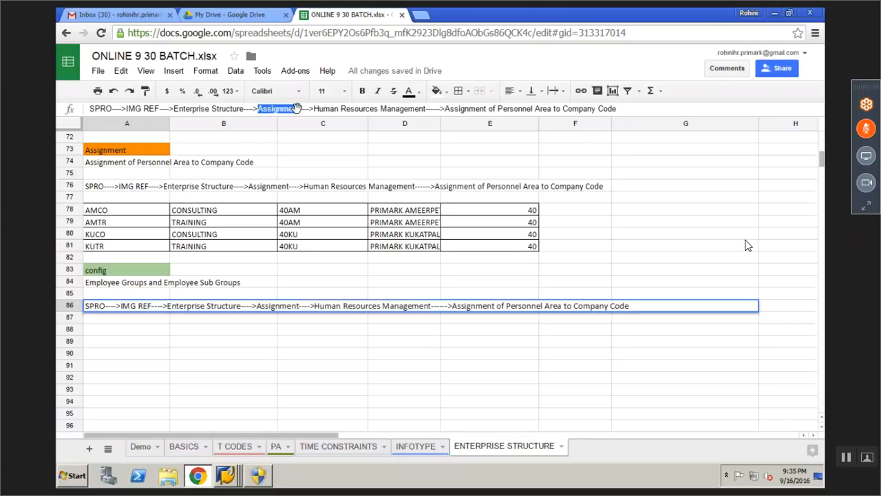
key("BackSpace")
type("t")
key("BackSpace")
type("D")
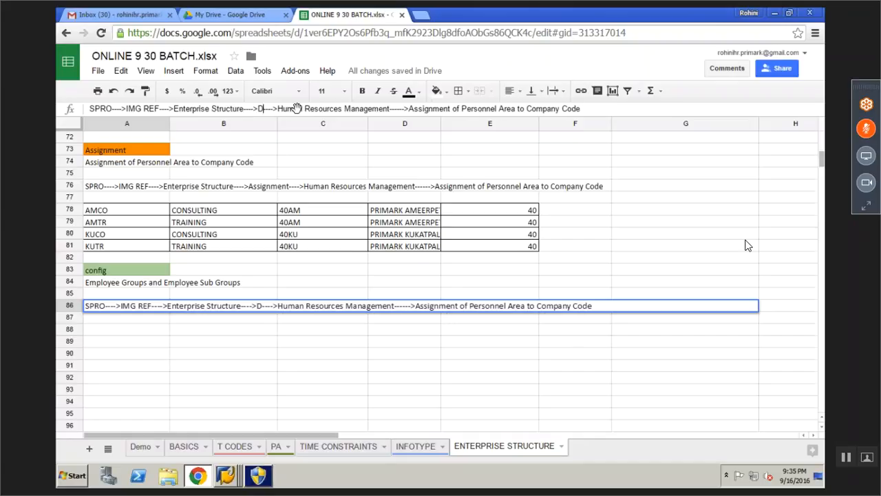
type("efinition")
left_click_drag(436, 108, 633, 121)
key("BackSpace")
left_click(131, 282)
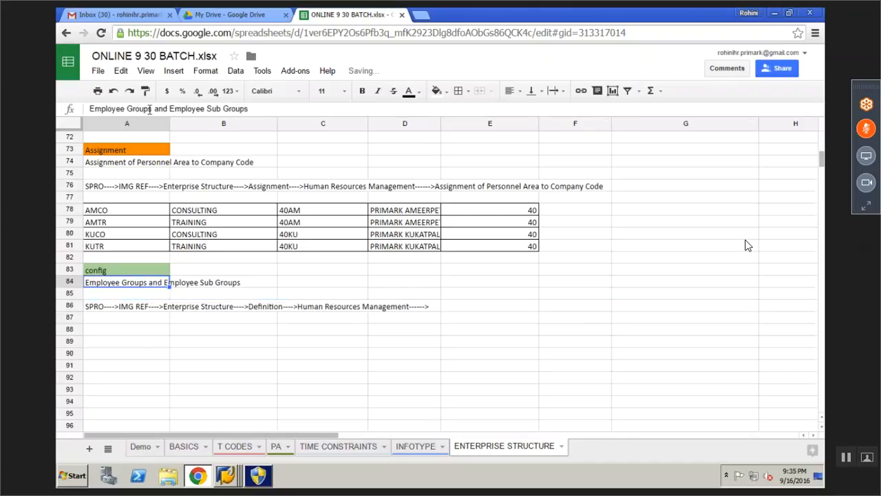
Append 'Employee Groups' to the end of the A86 path
left_click_drag(153, 108, 88, 109)
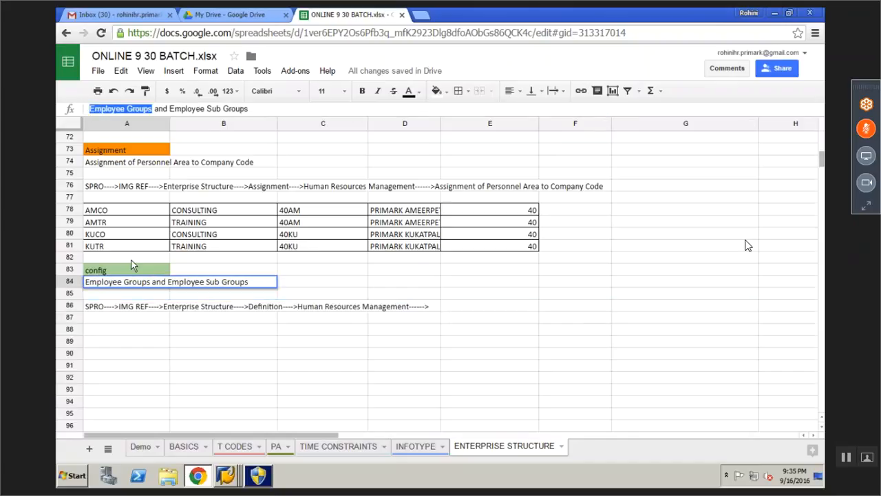
left_click(126, 307)
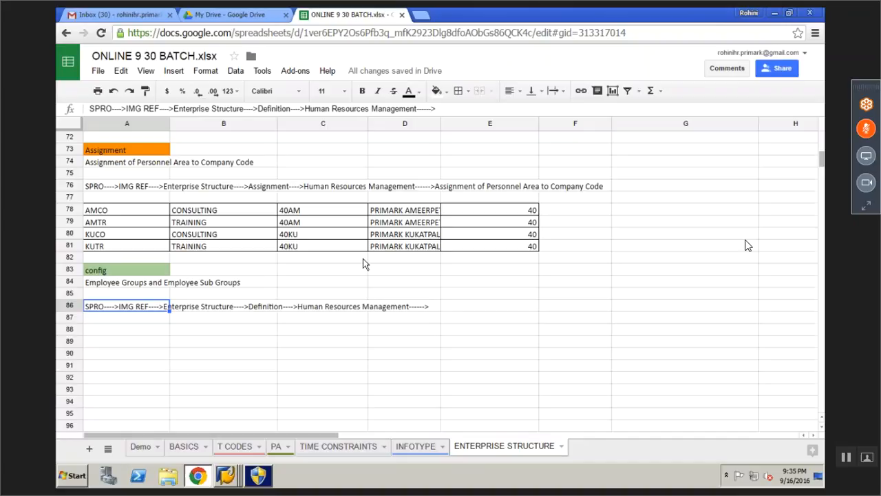
left_click(442, 110)
key("ctrl+v")
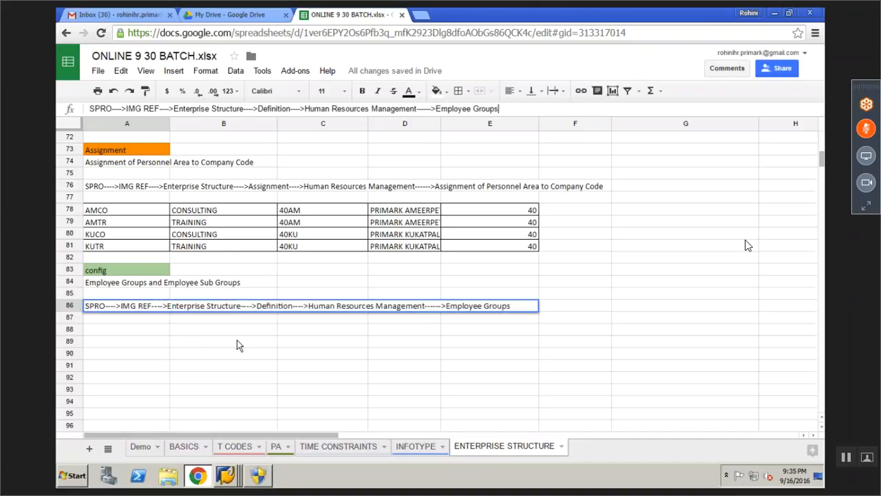
left_click(132, 341)
Paste 'Employee Groups' as a heading in A88, then return to SAP's Organizational Assignment record
key("Up")
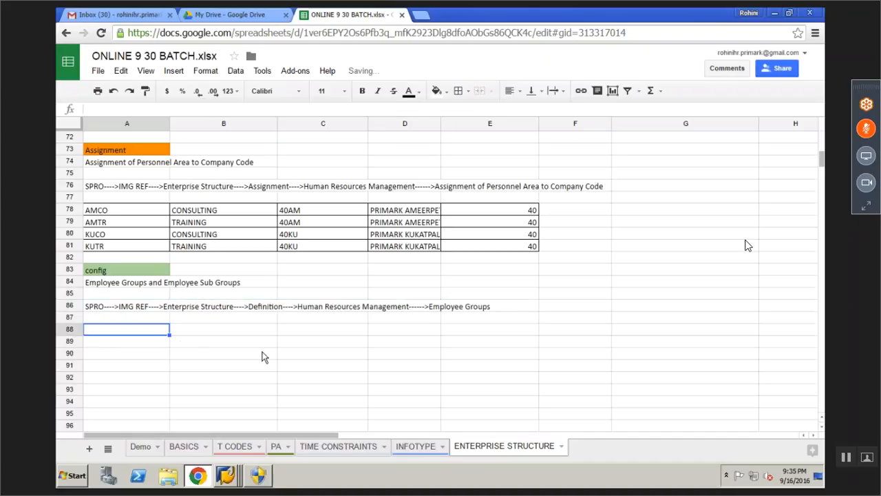
key("ctrl+v")
left_click(206, 381)
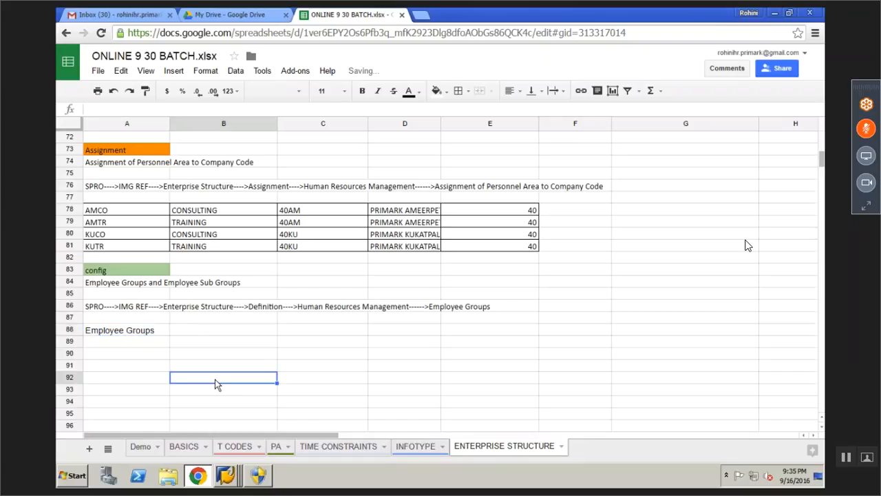
left_click(227, 477)
left_click(228, 450)
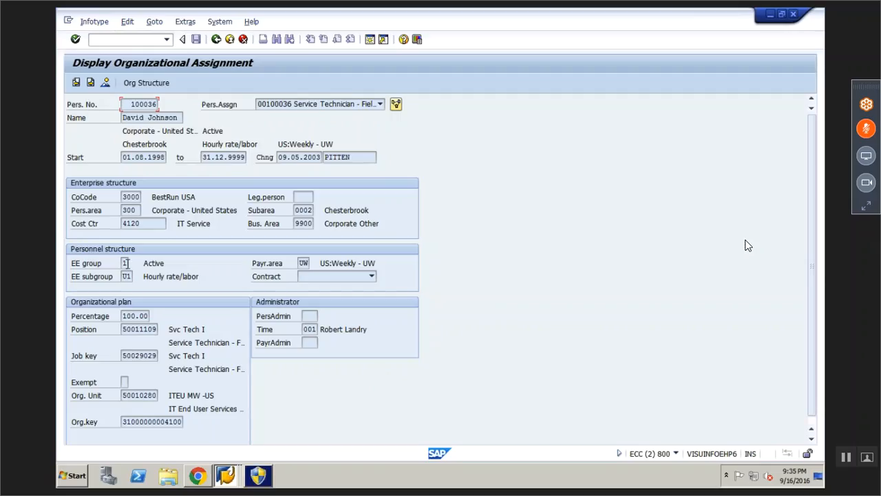
Open the value help on the EE group field (1 Active) to list all 22 employee groups
left_click_drag(144, 265, 165, 265)
left_click(166, 266)
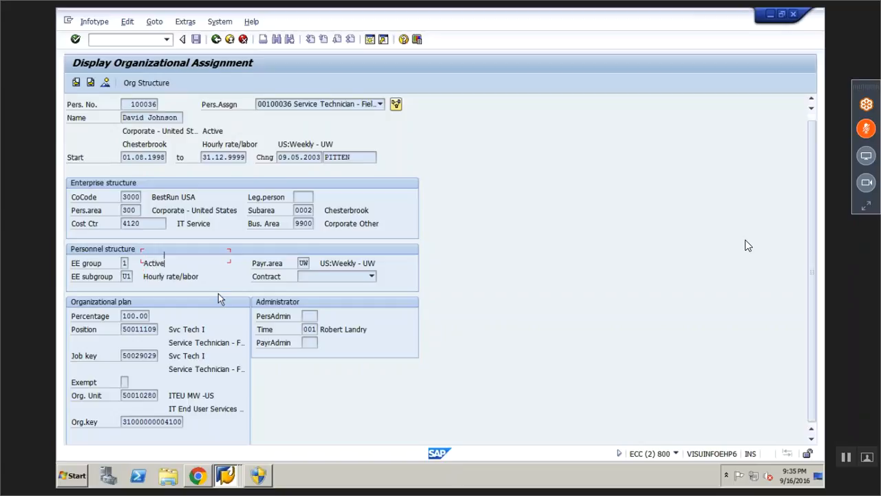
scroll(219, 297, "down", 1)
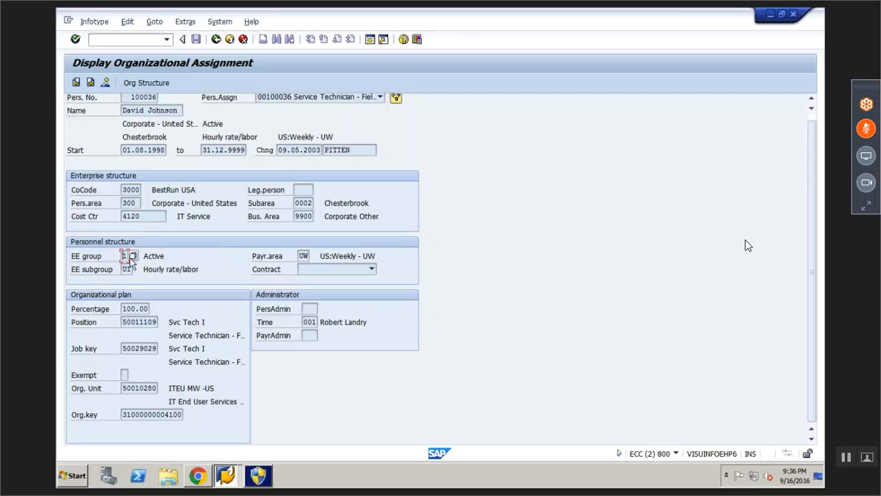
left_click(132, 256)
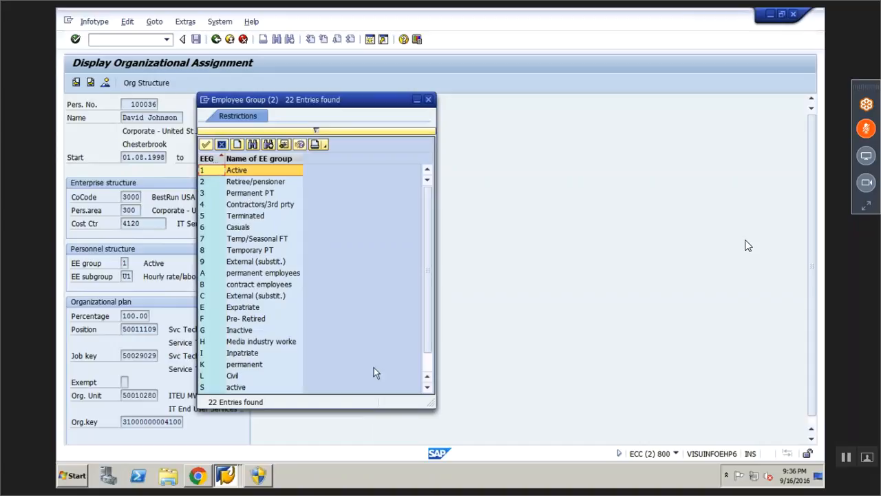
Browse the Employee Group list, pointing out Inpatriate, then close the popup
left_click(427, 388)
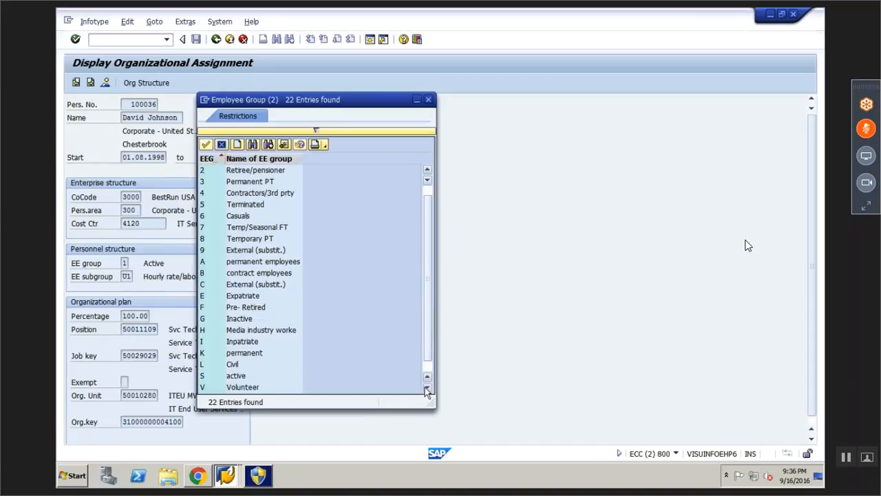
left_click(423, 385)
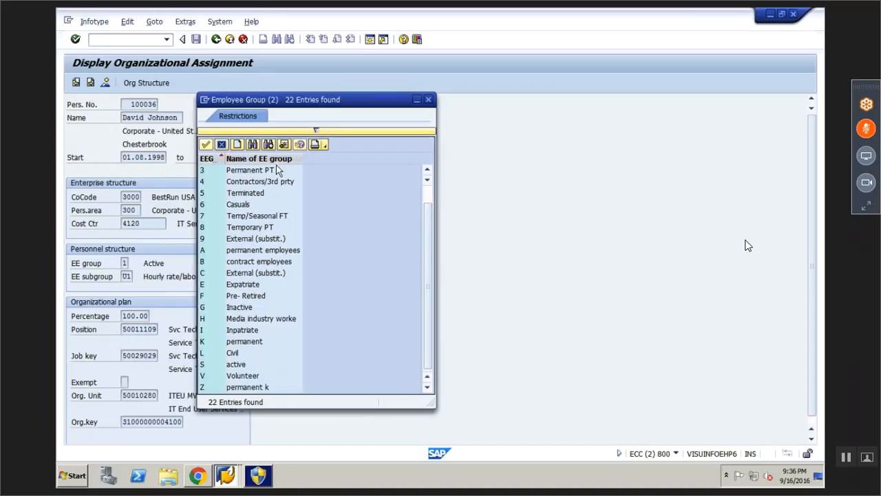
left_click_drag(440, 193, 440, 192)
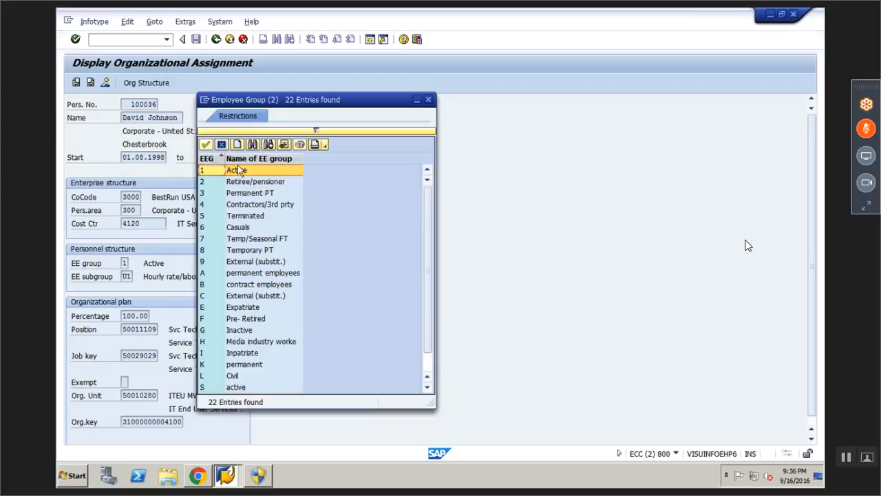
left_click(207, 354)
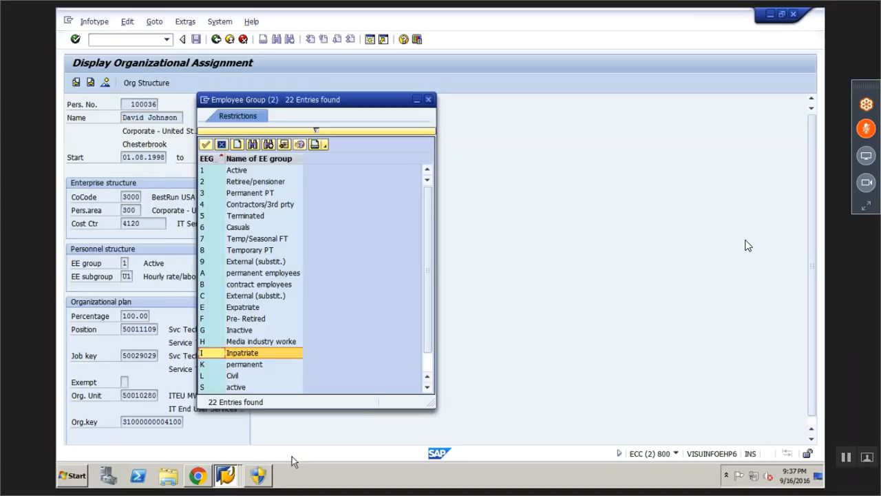
left_click(428, 101)
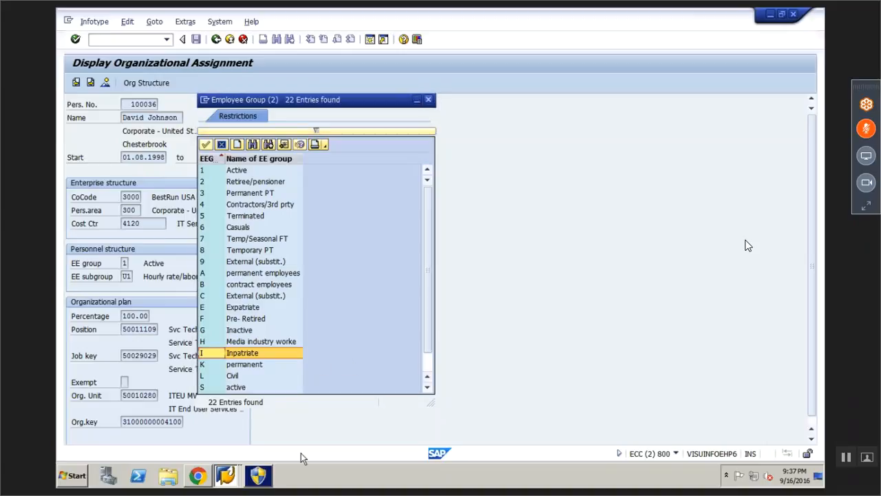
left_click(225, 475)
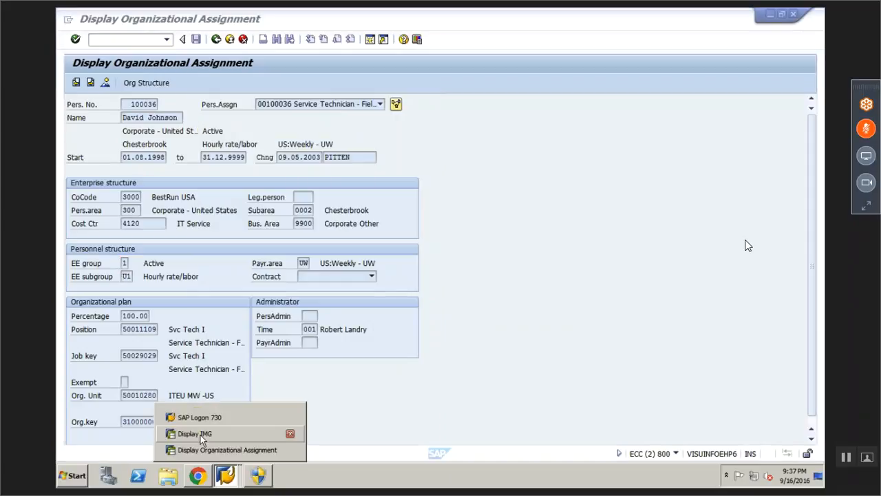
In Change View 'Employee Group', select the 22 group codes and names for copying
left_click(200, 434)
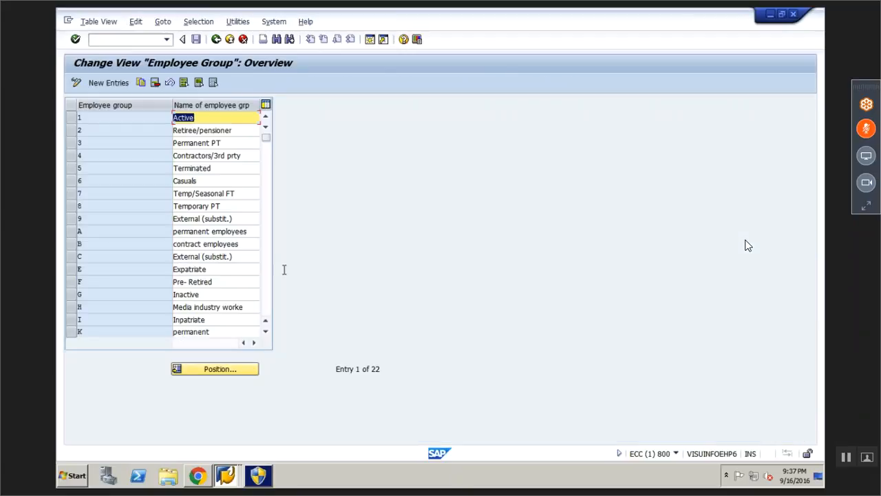
left_click_drag(170, 107, 139, 107)
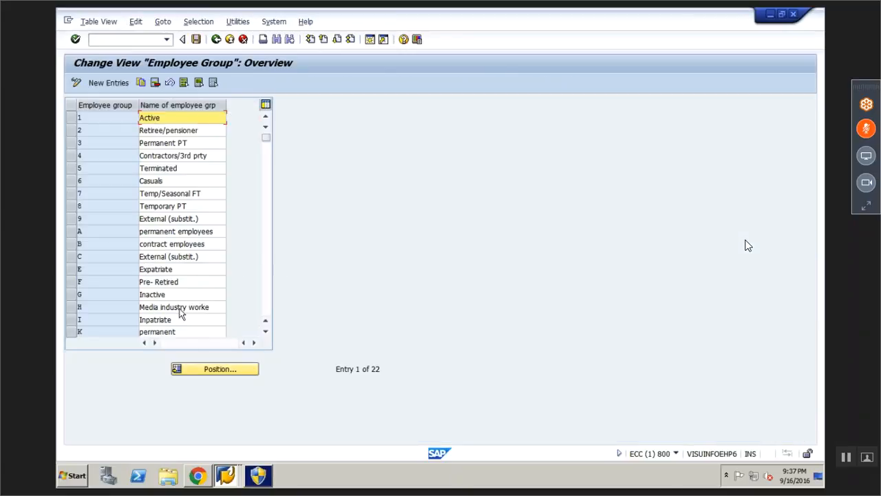
left_click(102, 86)
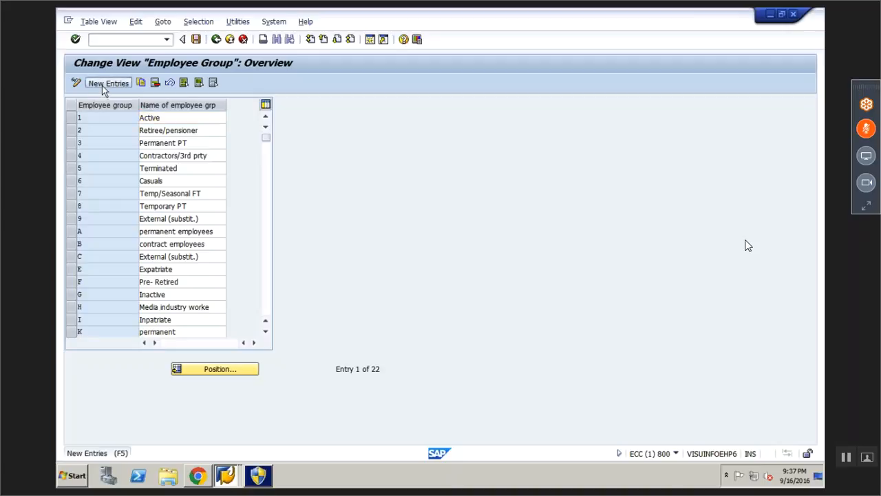
left_click(215, 39)
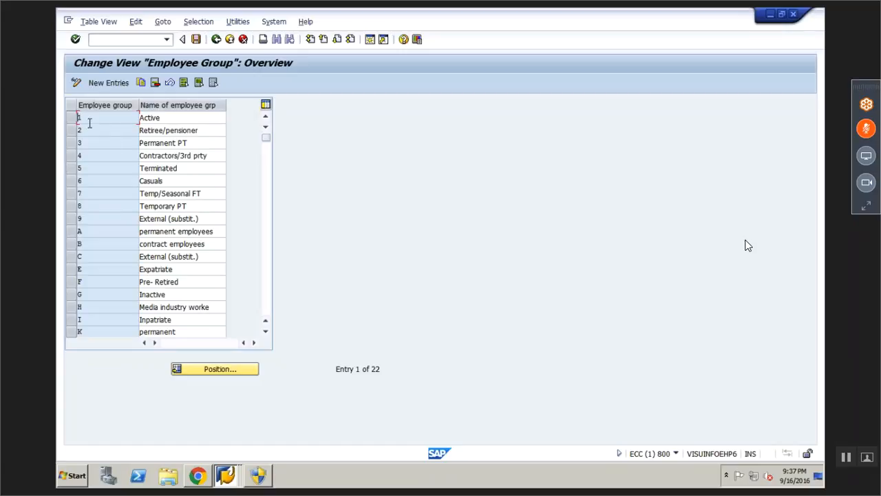
left_click_drag(80, 118, 219, 326)
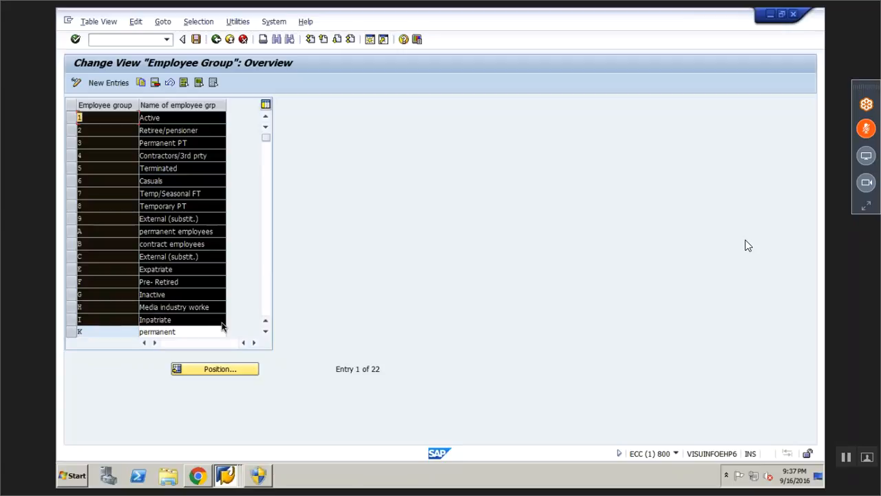
left_click(200, 480)
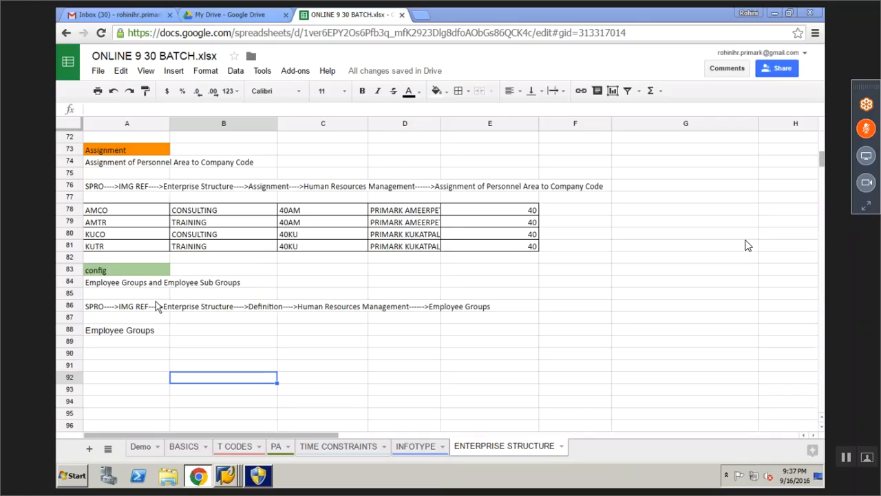
Paste the employee group codes and names into A90, starting with 1 Active
left_click(226, 475)
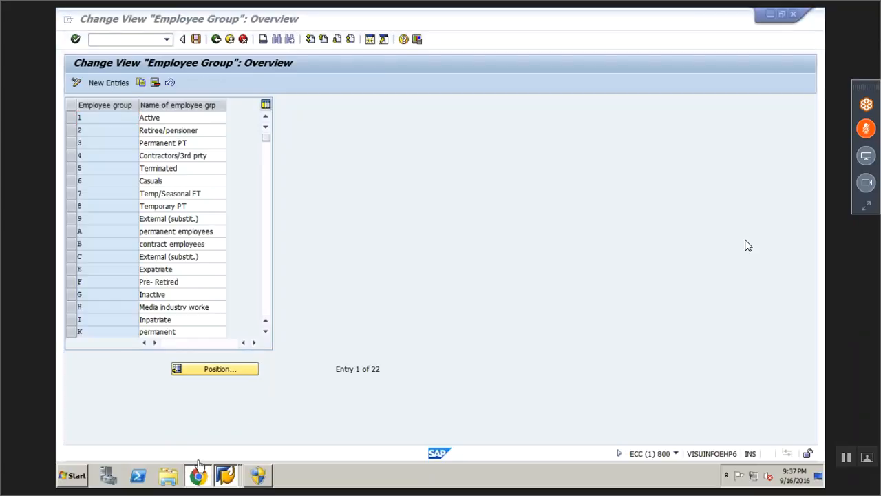
left_click(199, 470)
left_click(198, 468)
left_click(199, 468)
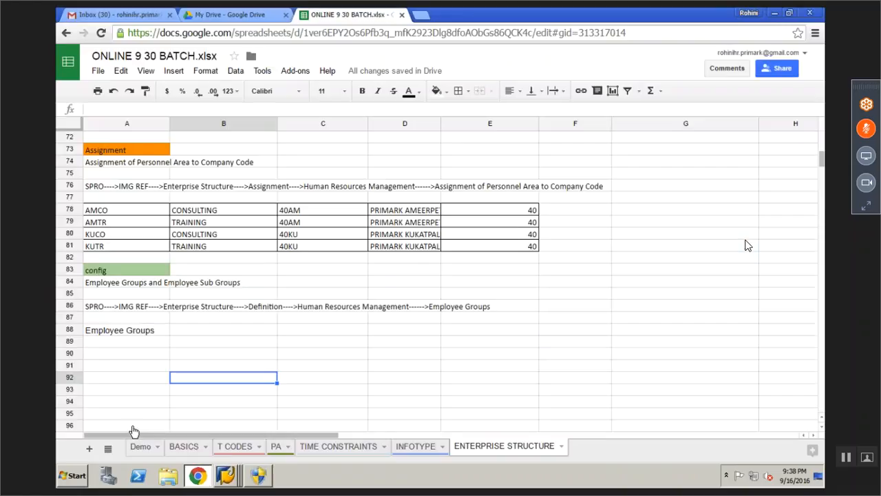
key("Left")
key("Up")
key("Up")
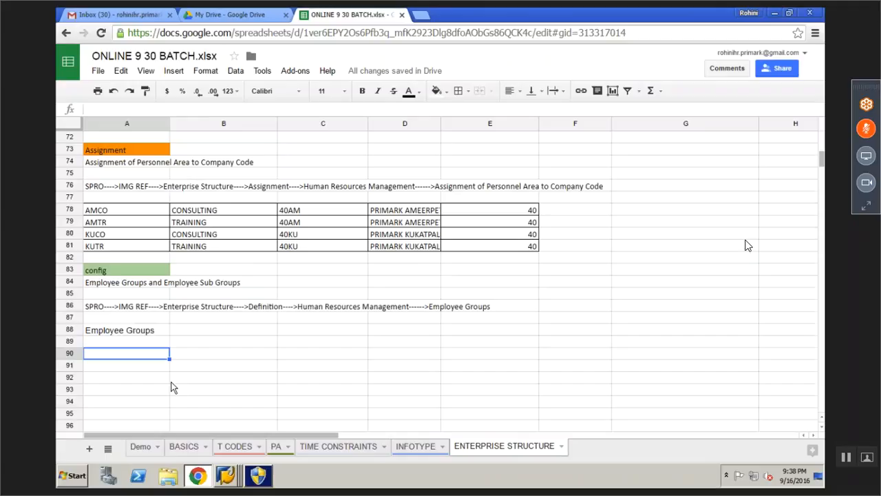
key("ctrl+v")
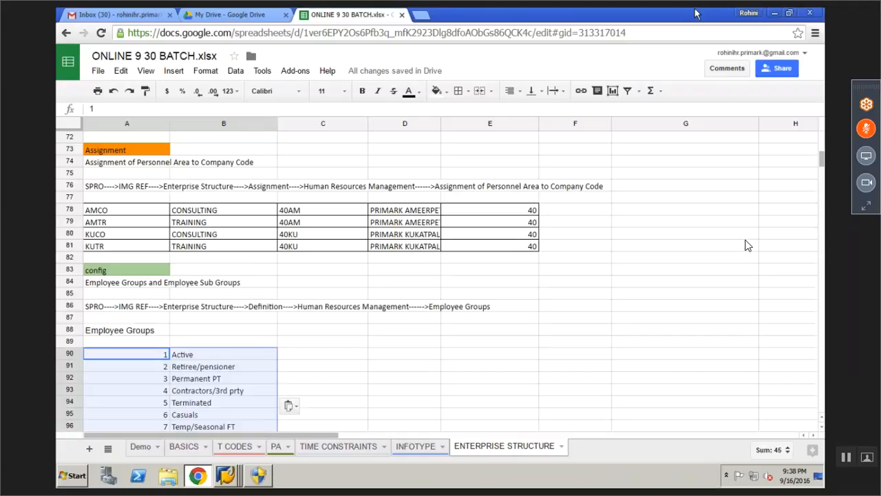
left_click(332, 384)
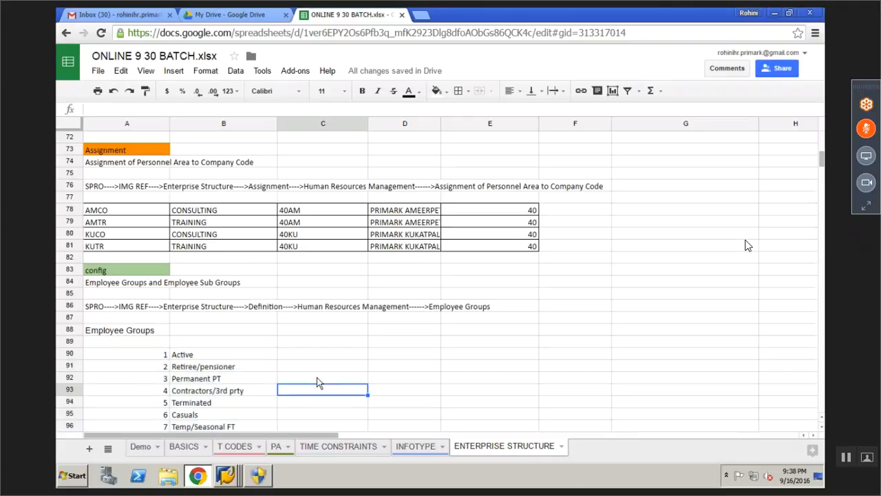
Scroll through the Enterprise Structure notes, stopping with the Employee Groups list (rows 88–106) visible
scroll(317, 382, "up", 2)
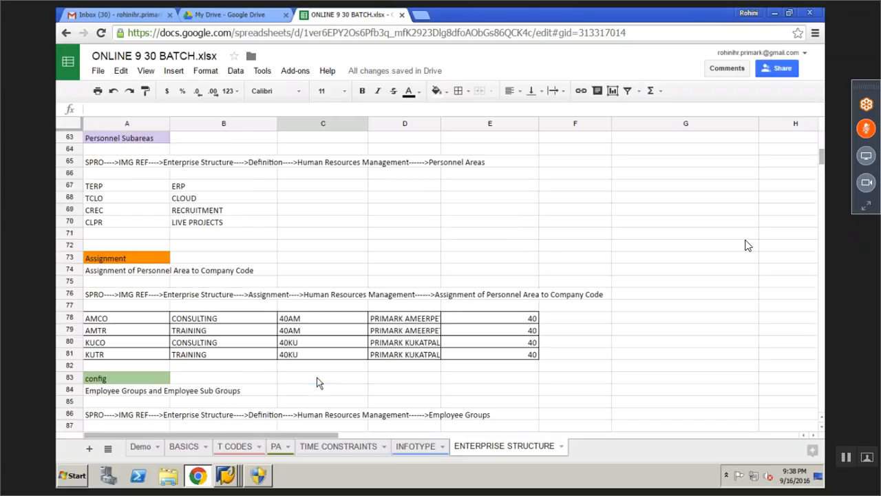
scroll(317, 382, "up", 1)
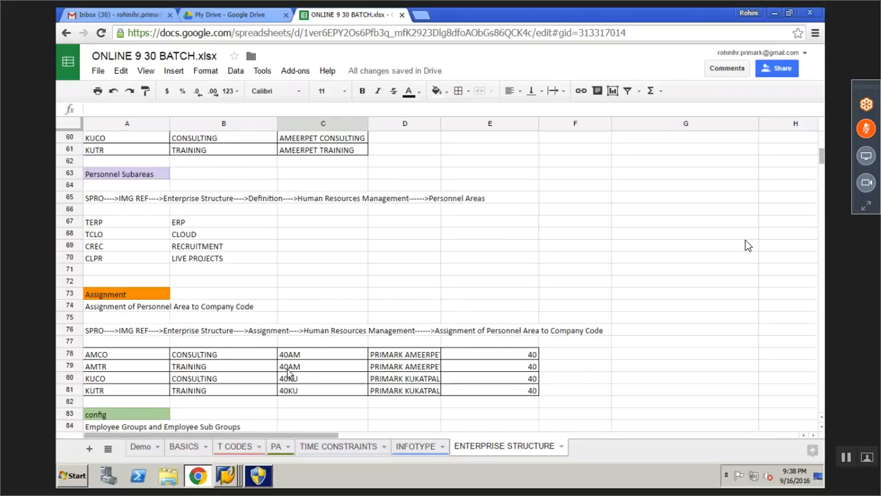
scroll(290, 374, "down", 2)
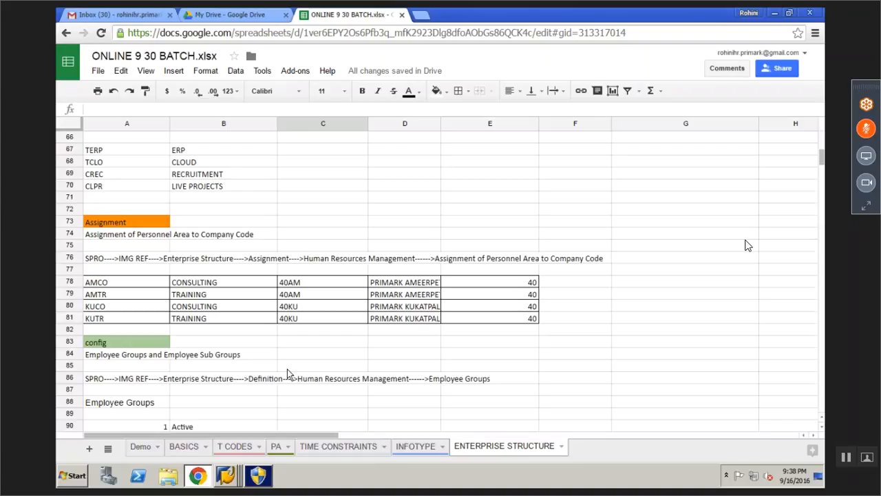
scroll(287, 373, "up", 8)
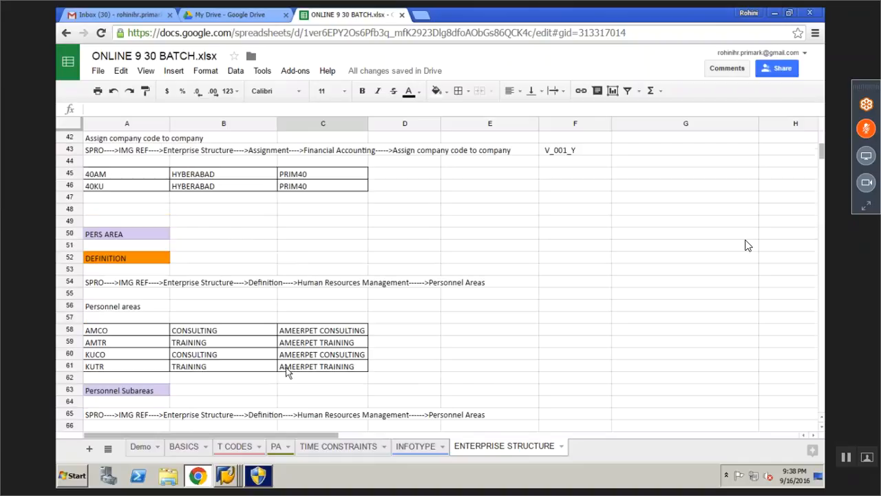
scroll(288, 372, "up", 6)
scroll(247, 385, "down", 5)
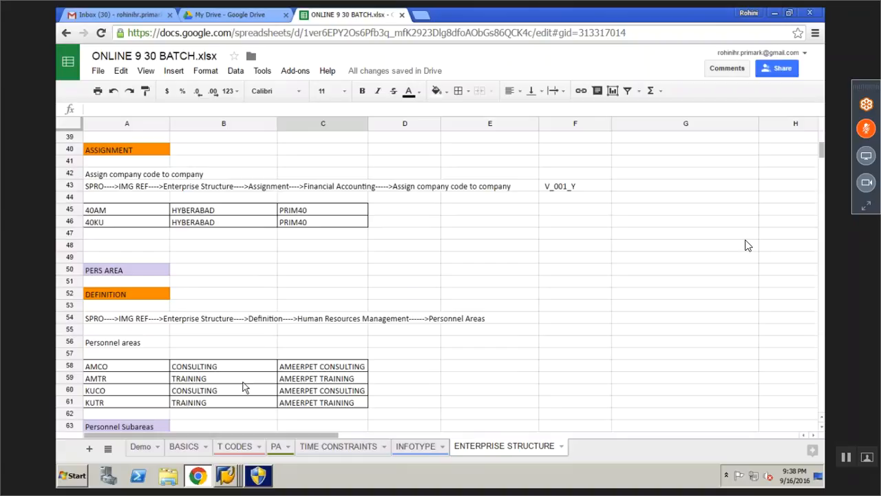
scroll(242, 385, "down", 3)
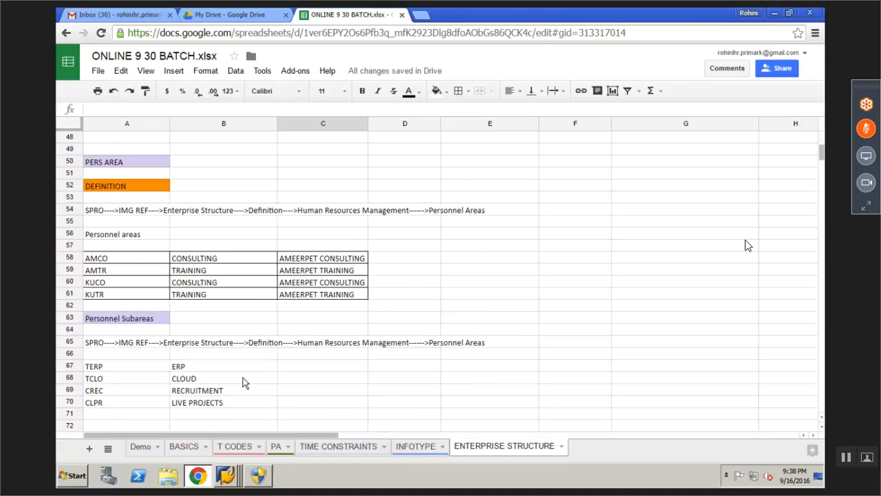
scroll(242, 383, "down", 3)
scroll(243, 383, "down", 20)
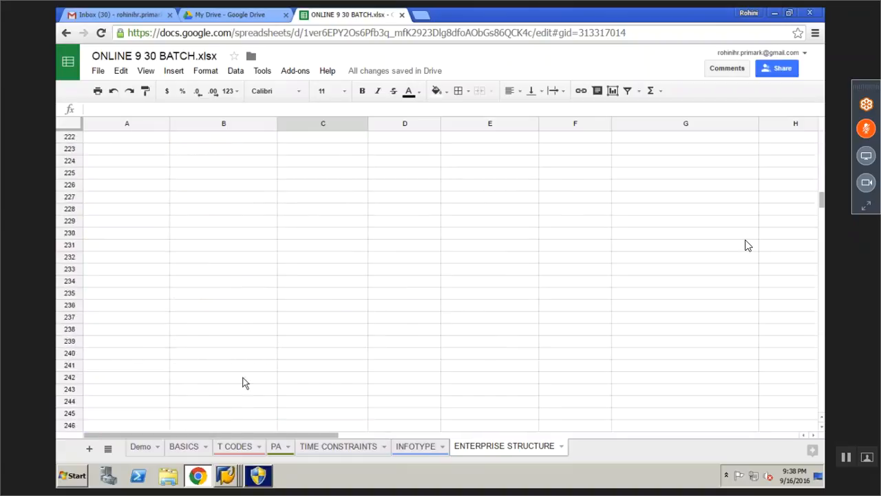
scroll(243, 383, "up", 1)
scroll(242, 382, "up", 20)
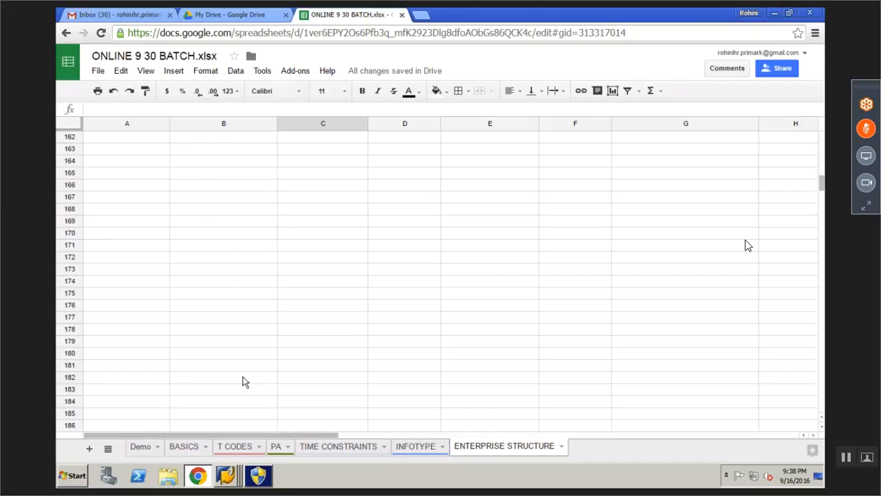
scroll(227, 291, "up", 2)
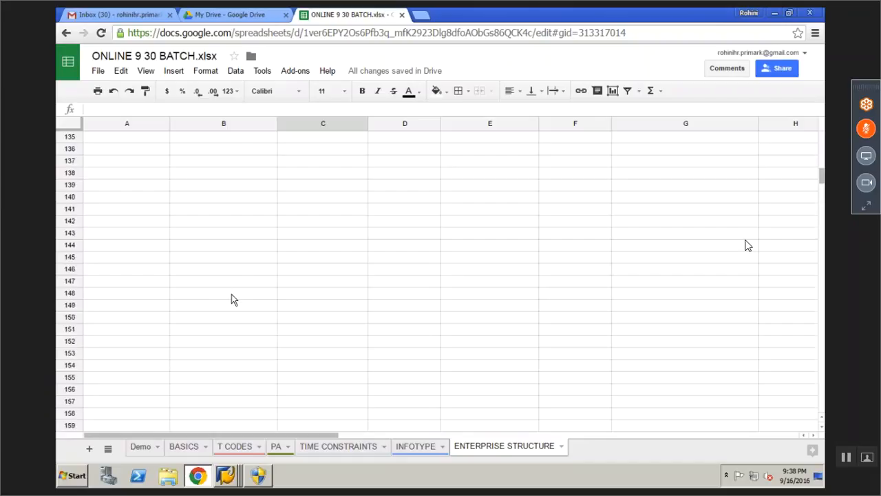
scroll(231, 293, "up", 16)
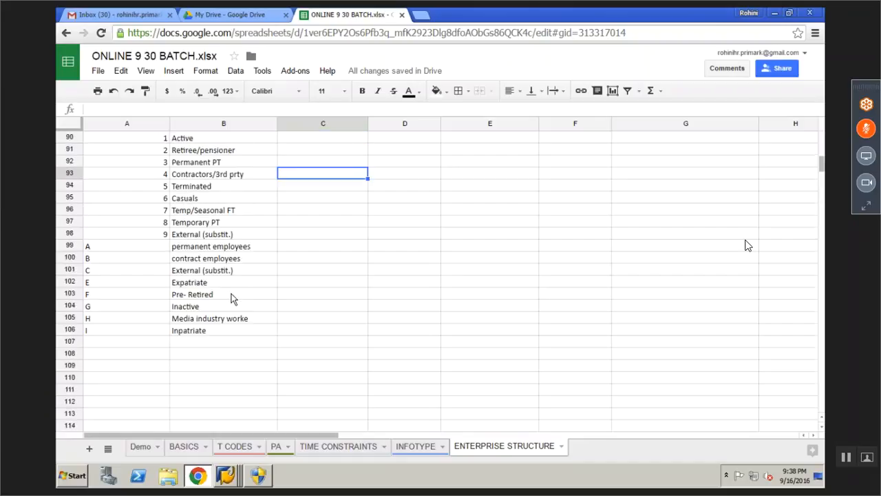
scroll(232, 297, "up", 3)
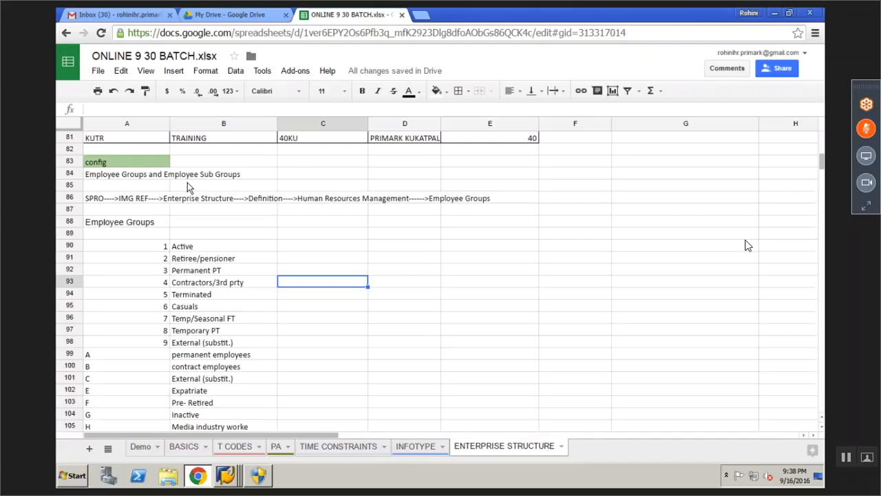
scroll(172, 221, "up", 1)
scroll(172, 289, "up", 14)
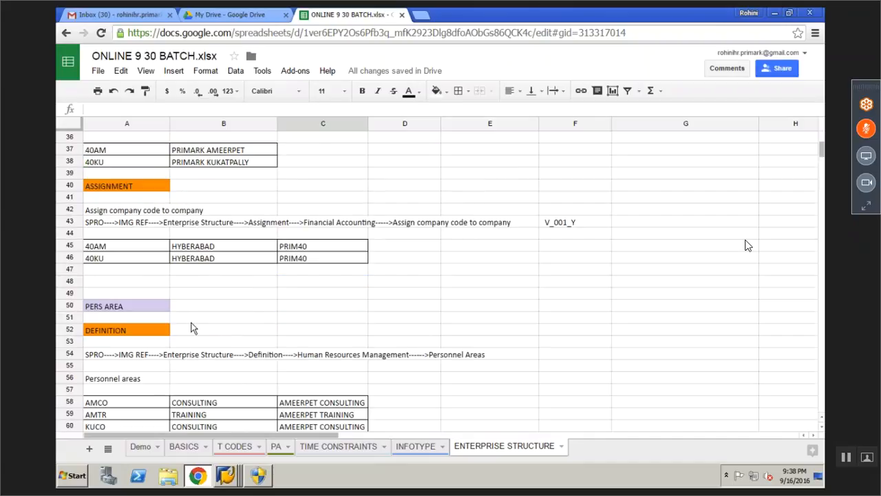
scroll(193, 326, "up", 1)
left_click(237, 319)
scroll(278, 332, "up", 2)
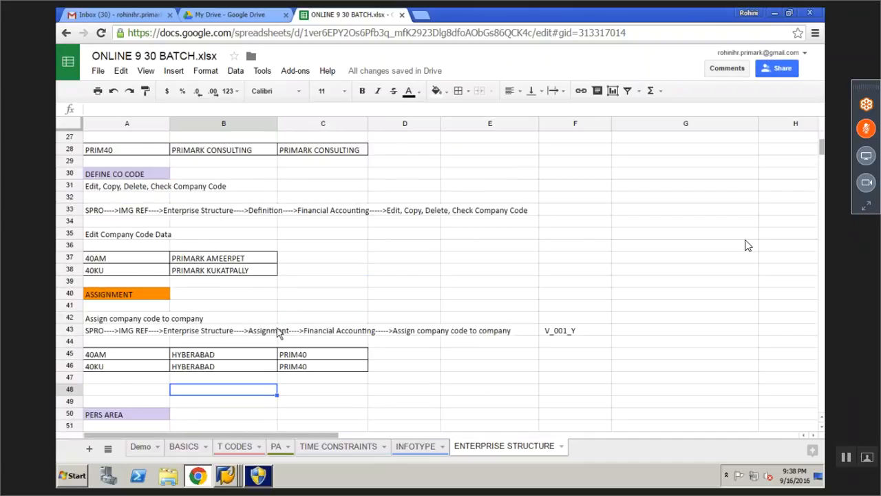
scroll(278, 329, "up", 4)
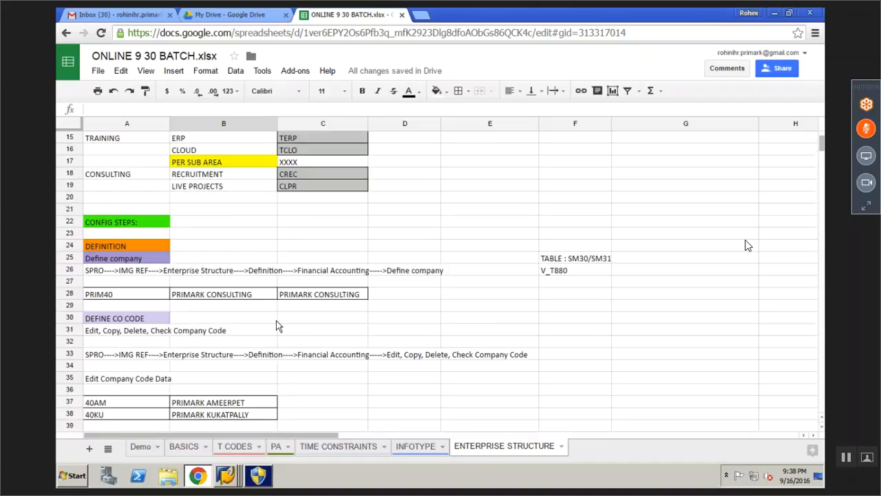
scroll(276, 326, "down", 4)
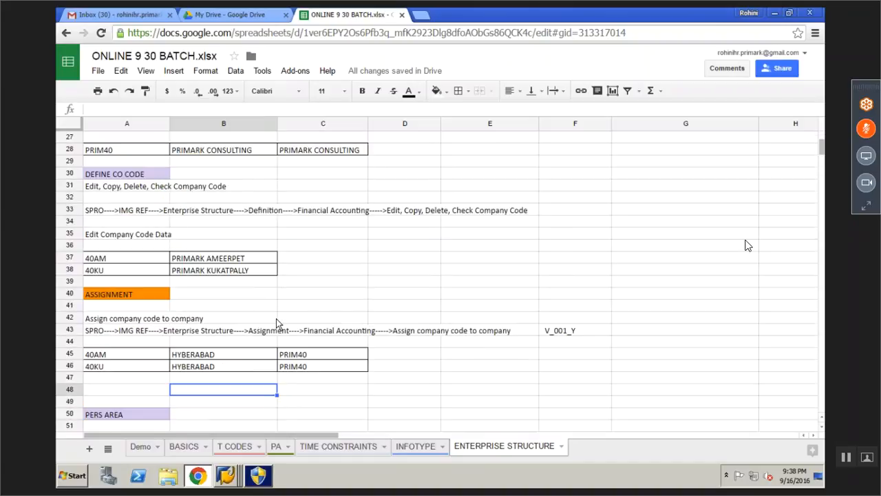
scroll(276, 323, "down", 7)
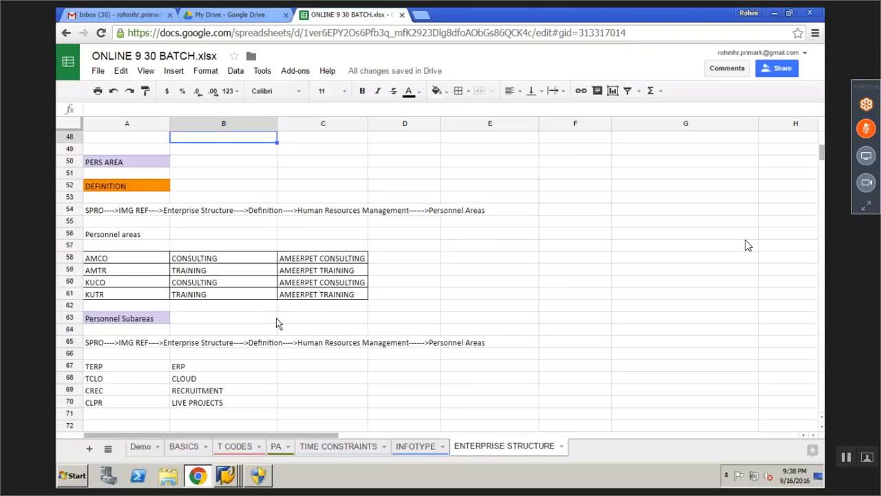
scroll(278, 324, "down", 1)
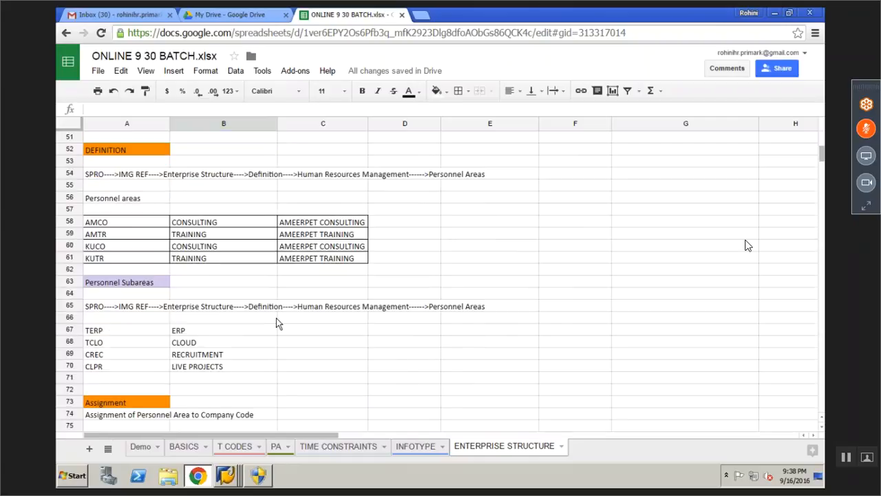
scroll(278, 323, "down", 3)
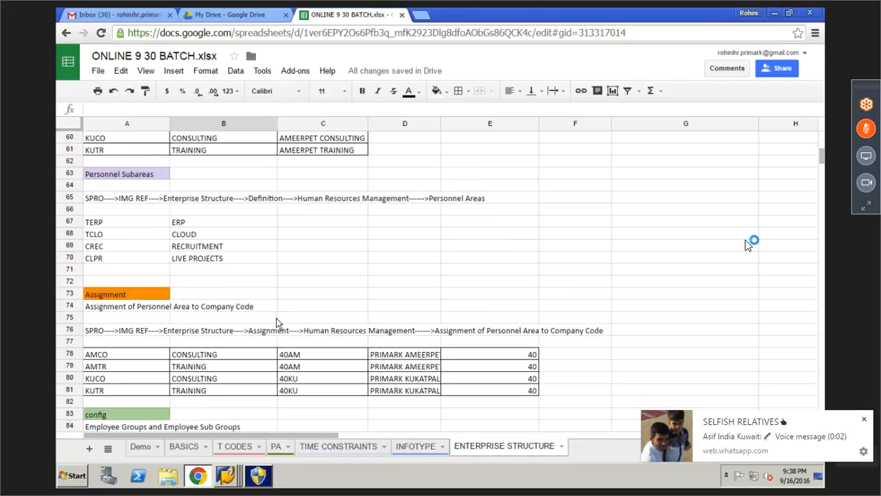
scroll(277, 323, "down", 15)
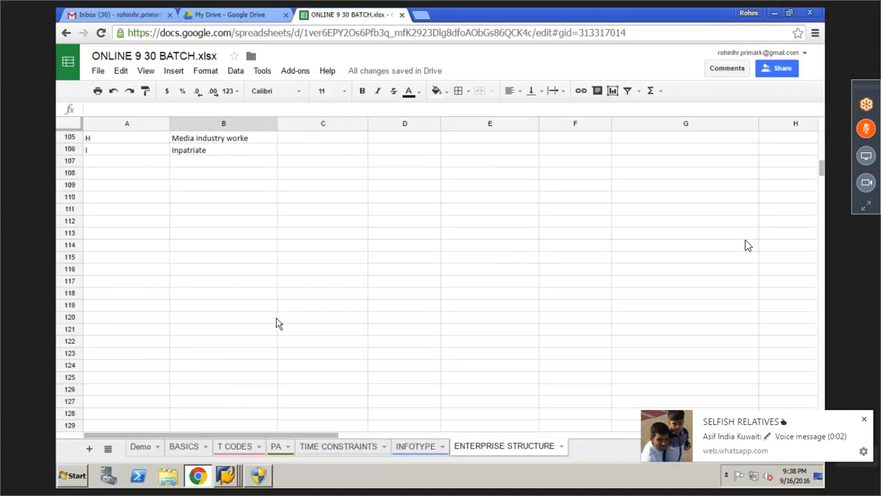
scroll(276, 324, "up", 1)
scroll(278, 324, "up", 1)
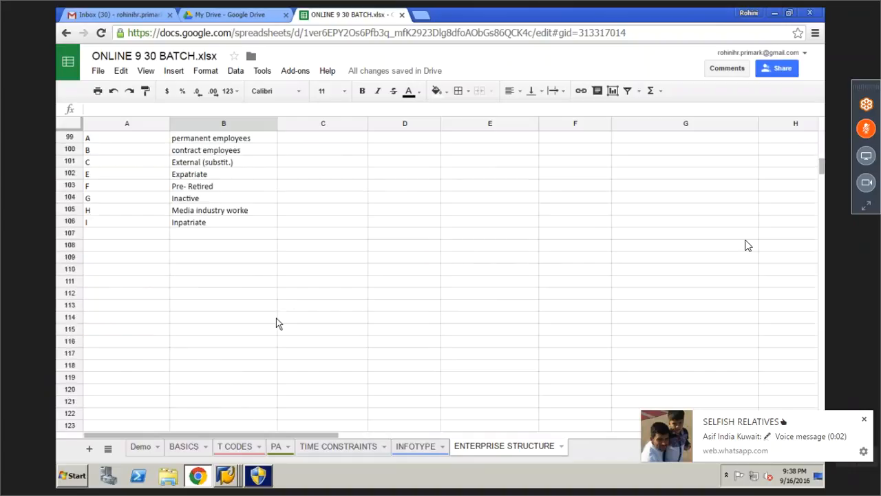
scroll(278, 324, "up", 3)
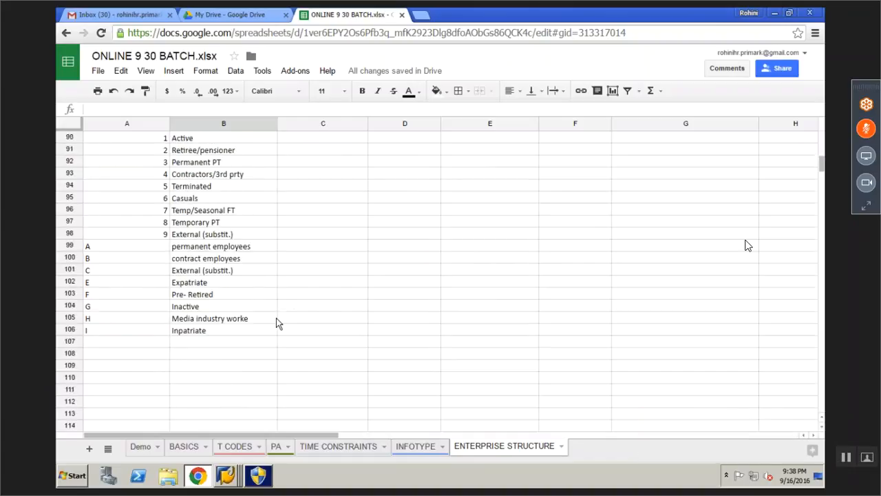
scroll(277, 324, "up", 1)
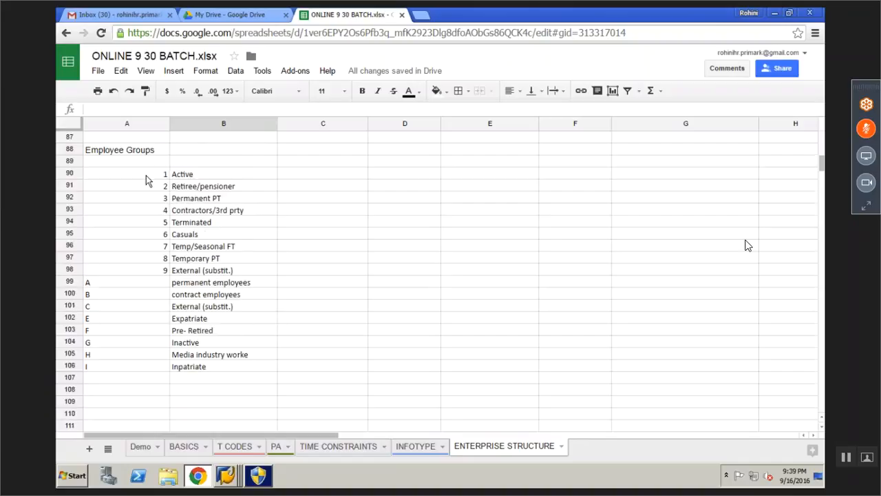
Apply all borders and centre alignment to the Employee Groups table in A90:B106
left_click_drag(146, 180, 185, 198)
left_click_drag(185, 252, 202, 366)
left_click(466, 95)
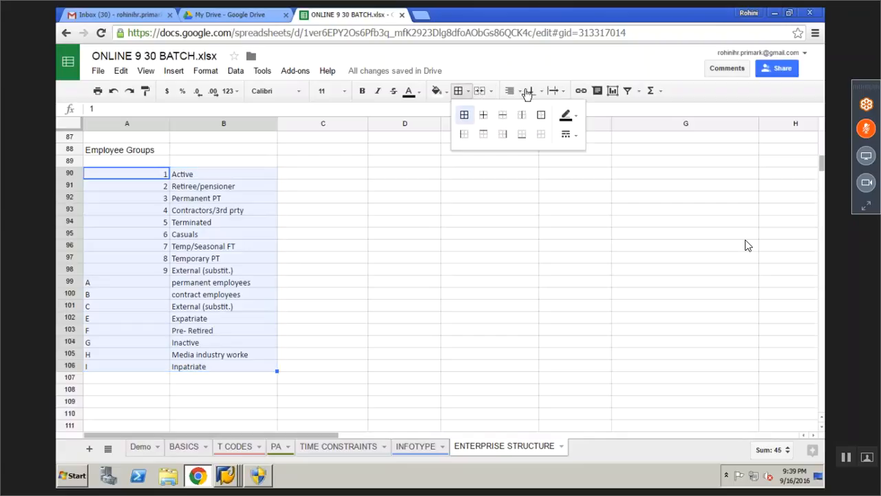
left_click(464, 114)
left_click(513, 90)
left_click(527, 112)
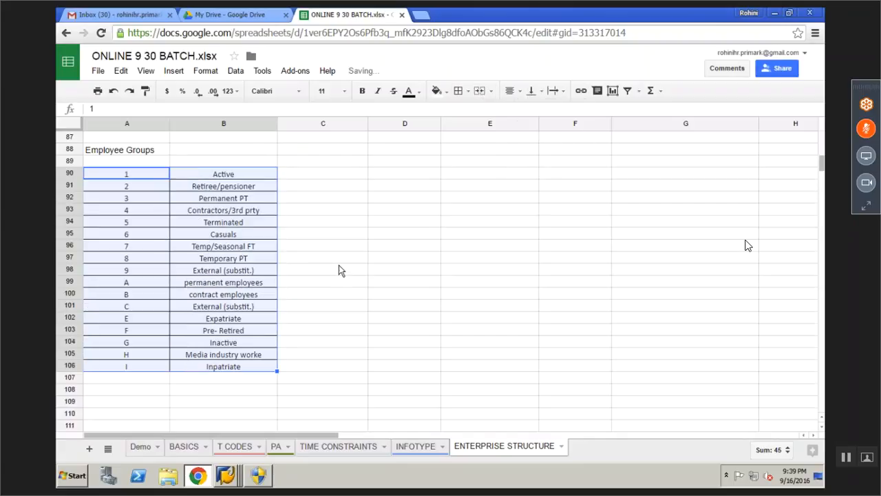
left_click(338, 281)
left_click(405, 246)
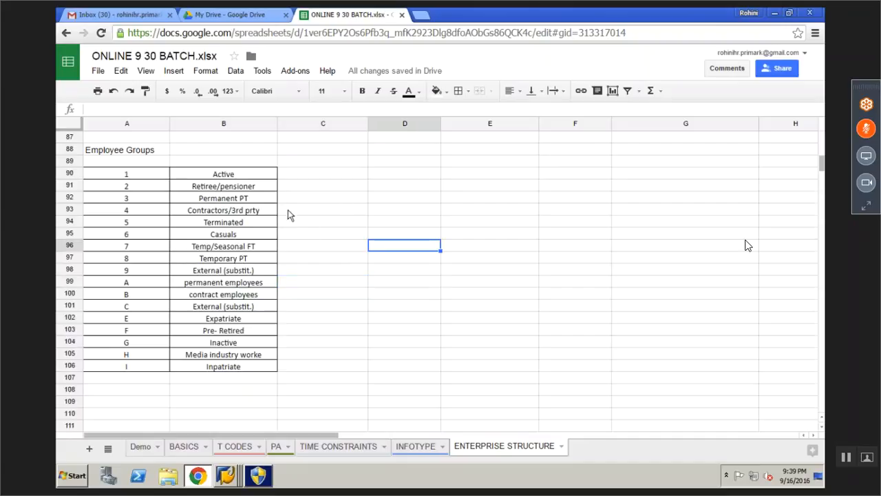
left_click(135, 157)
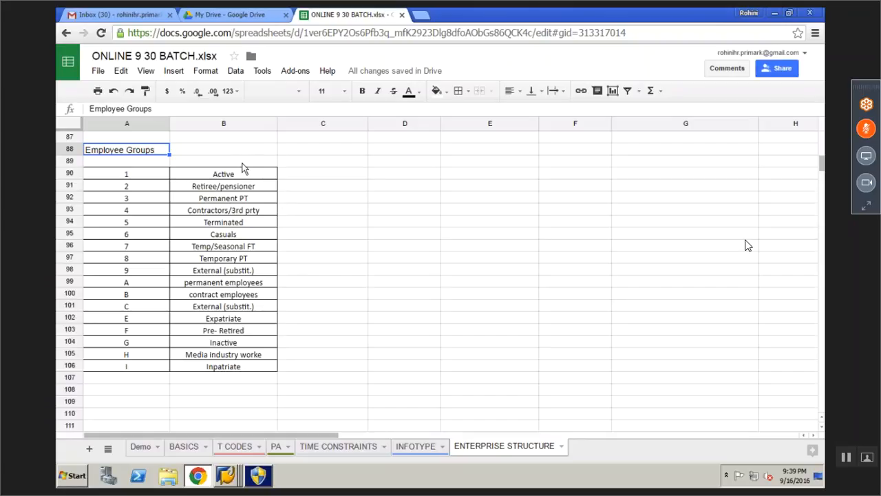
Try pasting the group 3 Permanent PT row into A109, then clear the stray entry there
left_click(230, 174)
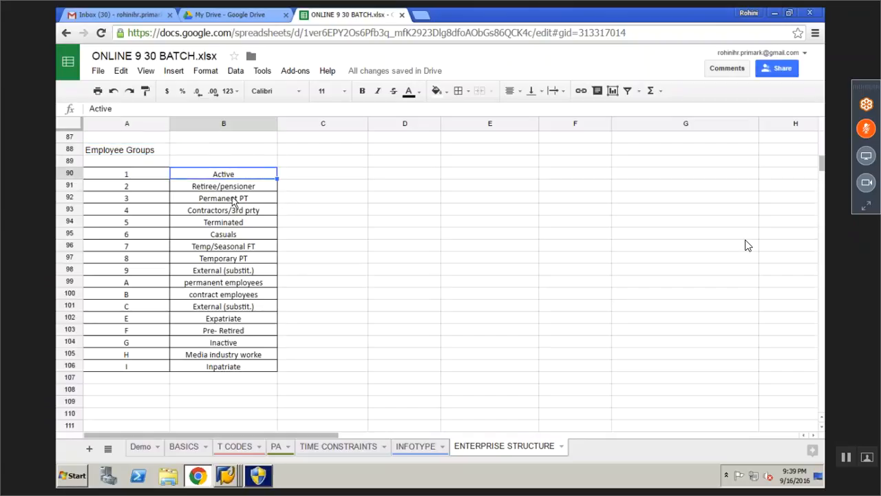
left_click(233, 200)
left_click(306, 201)
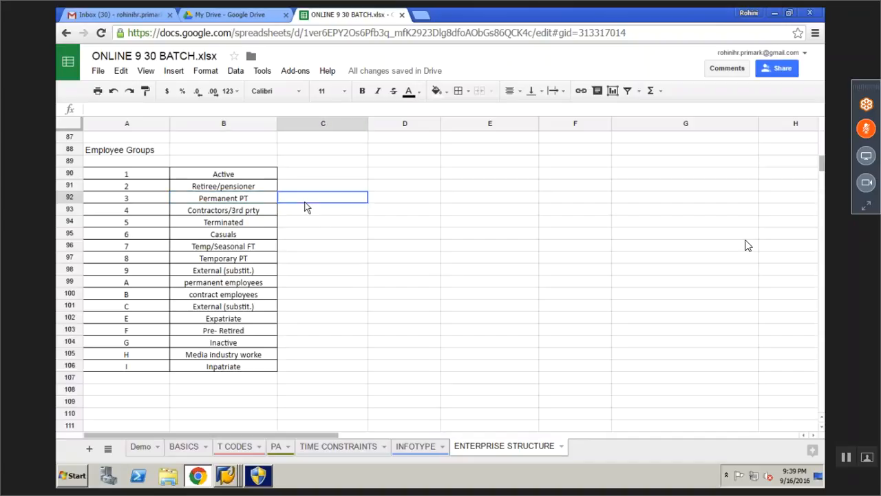
left_click_drag(125, 200, 243, 205)
key("ctrl+c")
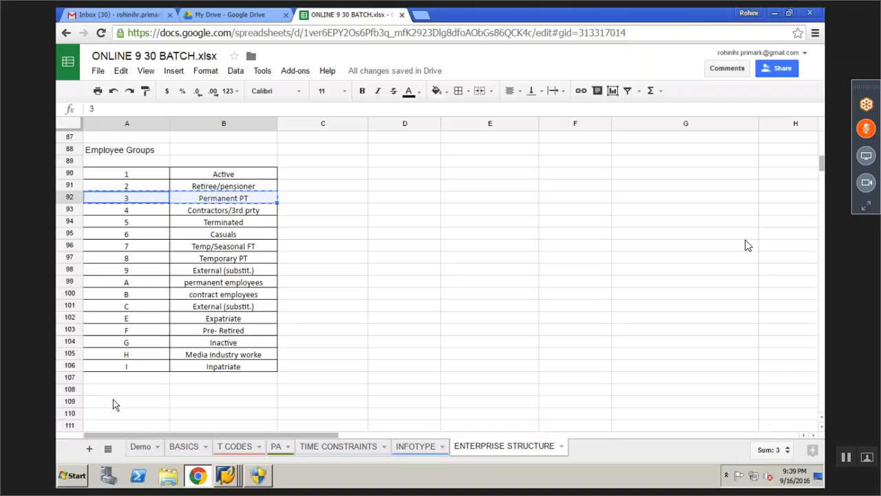
left_click(114, 401)
double_click(114, 401)
key("ctrl+v")
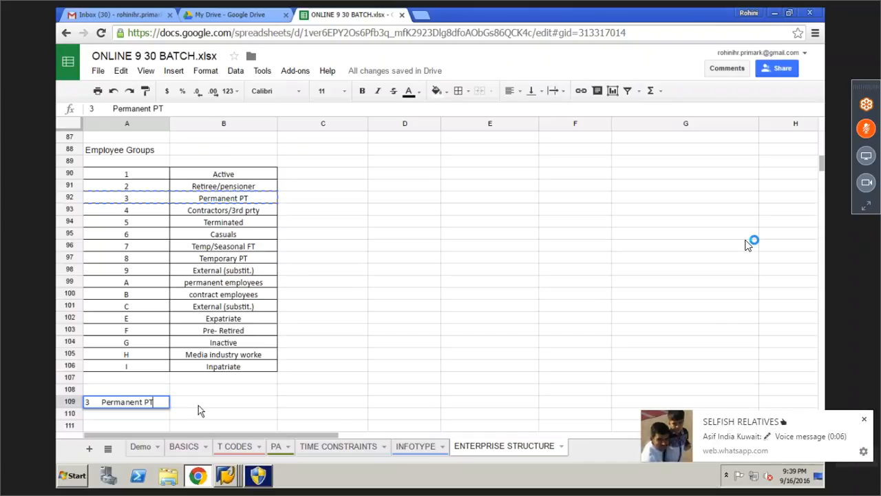
left_click(200, 410)
left_click(141, 405)
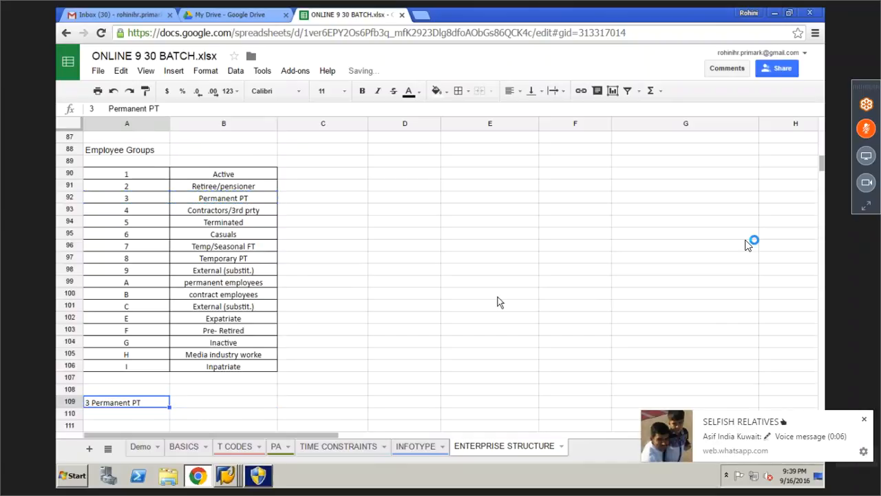
key("Delete")
left_click(296, 259)
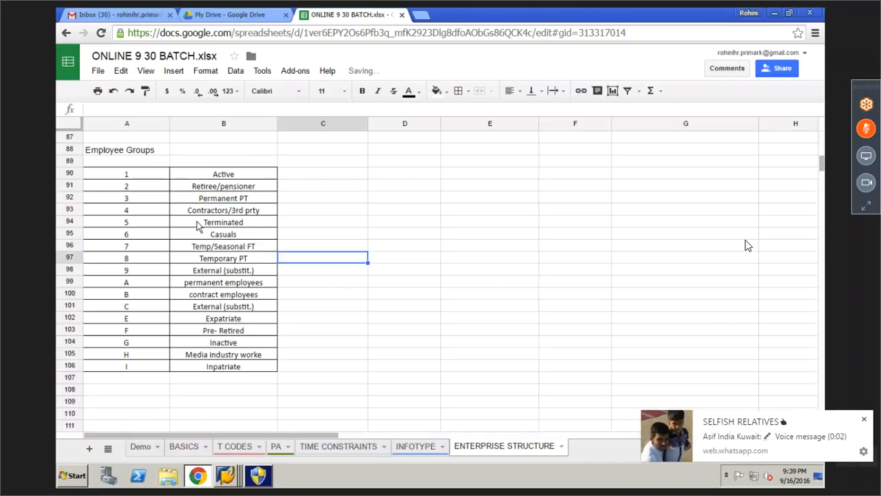
Copy 3 Permanent PT into row 109 and 4 Contractors/3rd prty into row 110
left_click_drag(161, 198, 214, 201)
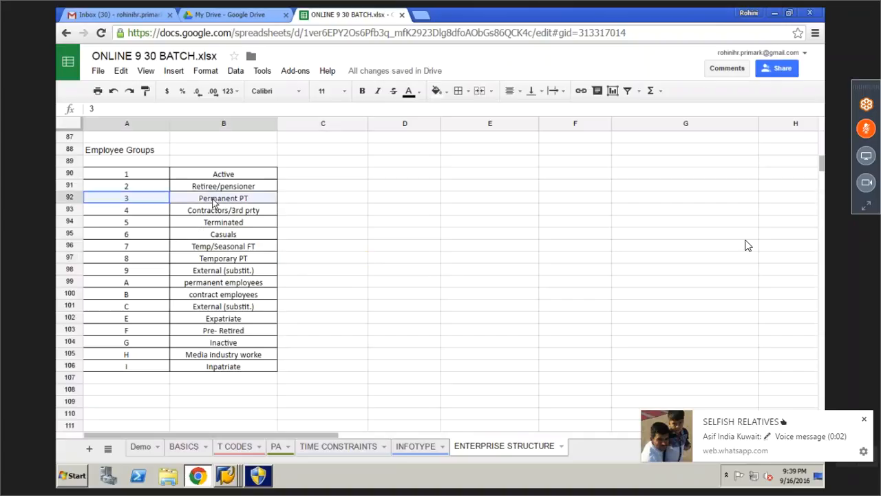
key("ctrl+c")
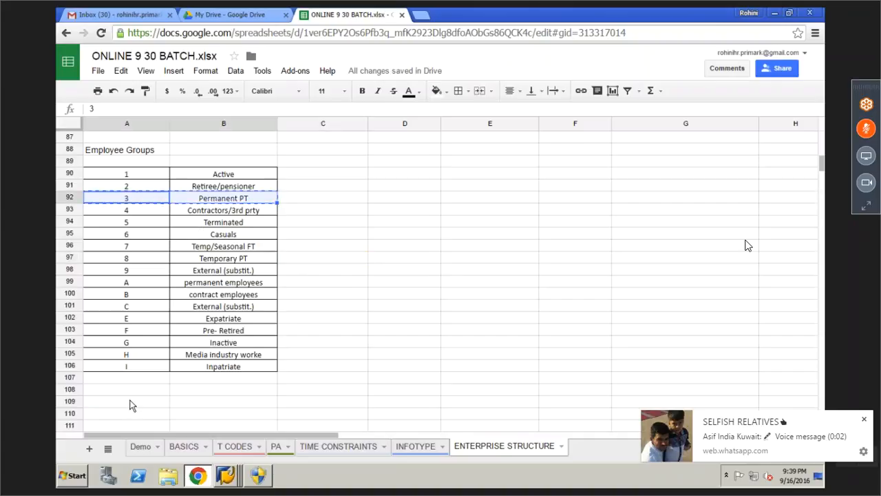
left_click(134, 400)
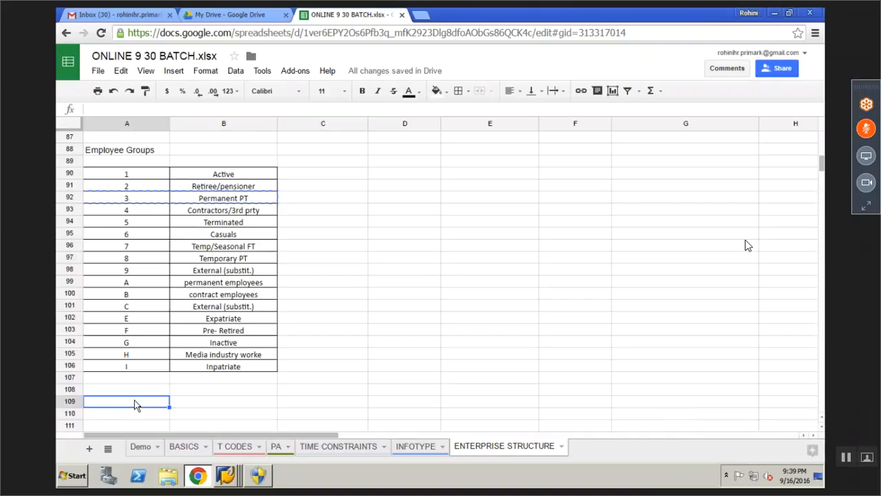
key("ctrl+v")
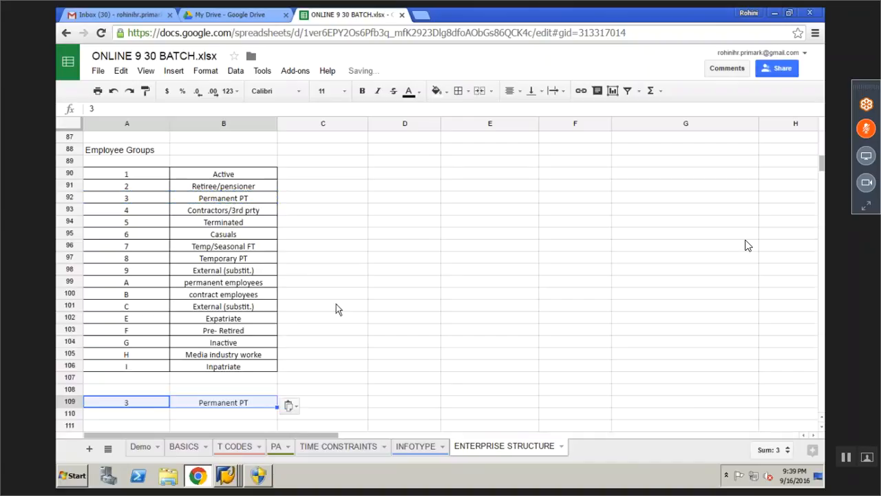
left_click(336, 309)
left_click_drag(159, 211, 198, 211)
key("ctrl+c")
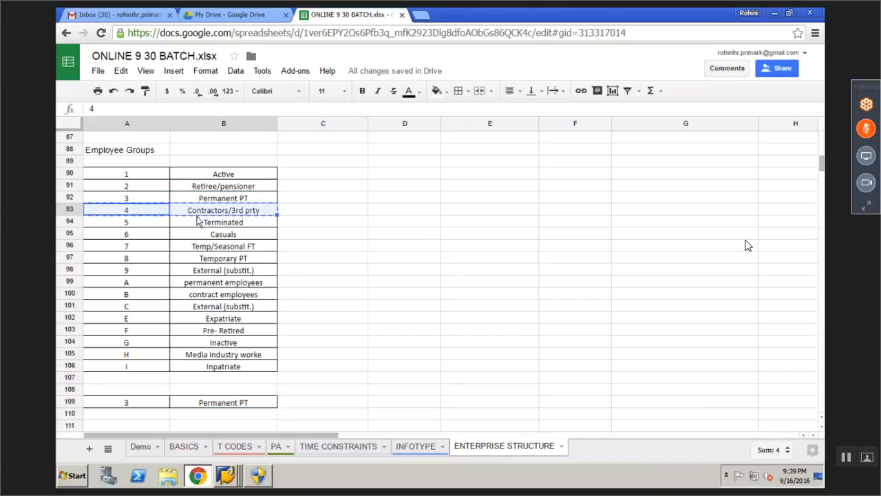
left_click(142, 411)
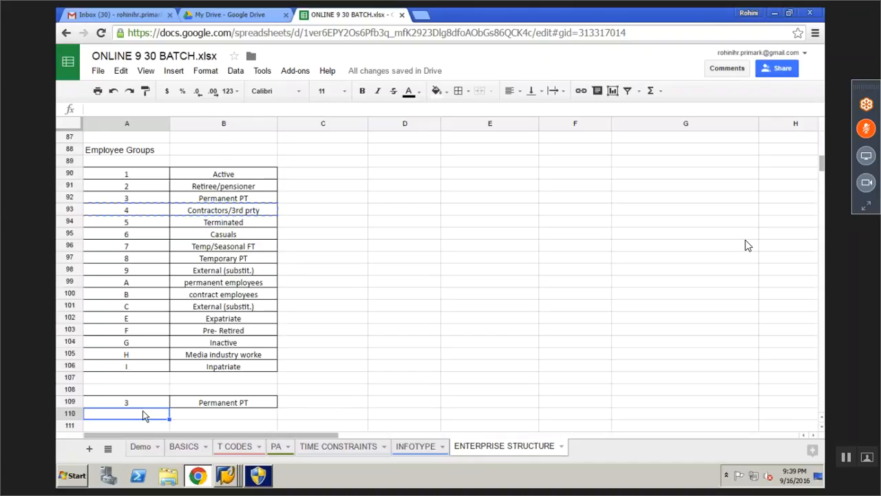
key("ctrl+v")
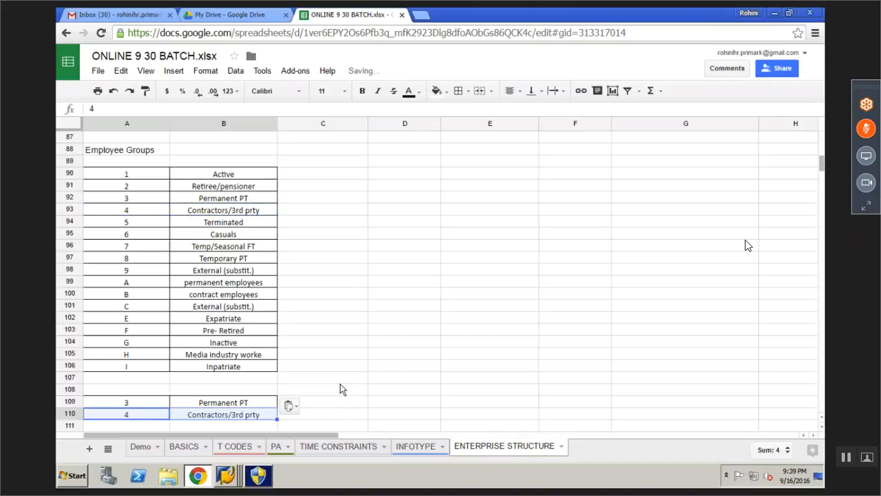
left_click(334, 343)
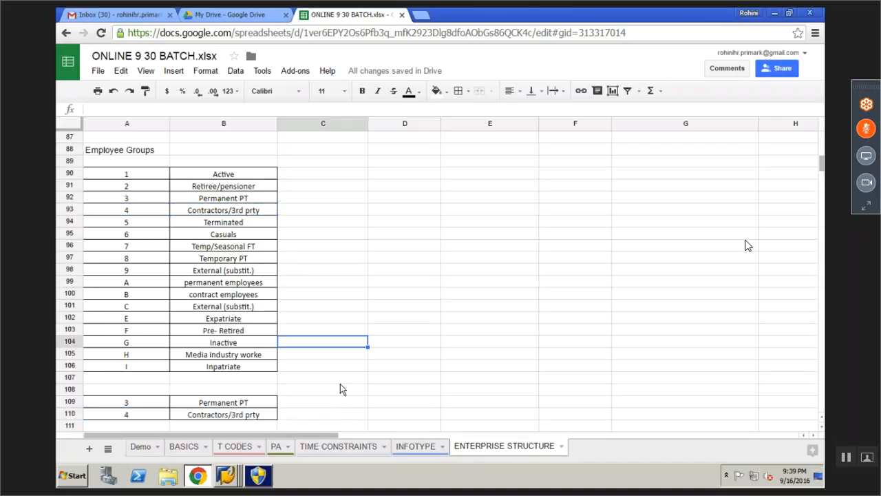
scroll(340, 384, "up", 2)
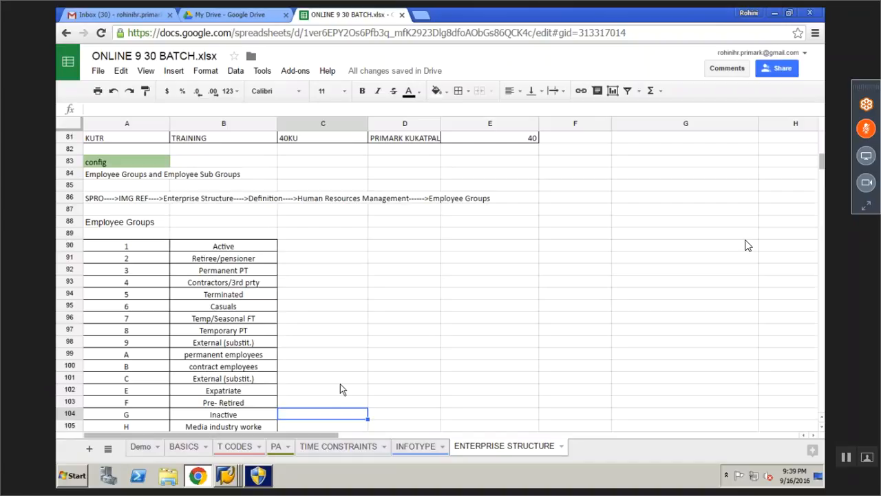
scroll(340, 385, "down", 7)
Enter the heading EE SUB GROUP in cell C108
left_click(142, 221)
left_click_drag(186, 216, 227, 220)
left_click(294, 211)
type("ermane")
key("BackSpace")
key("BackSpace")
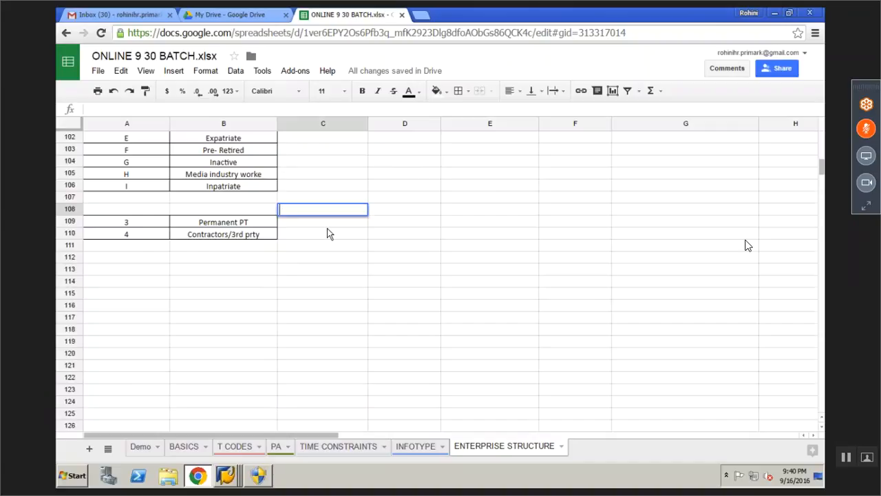
type("EE SUB")
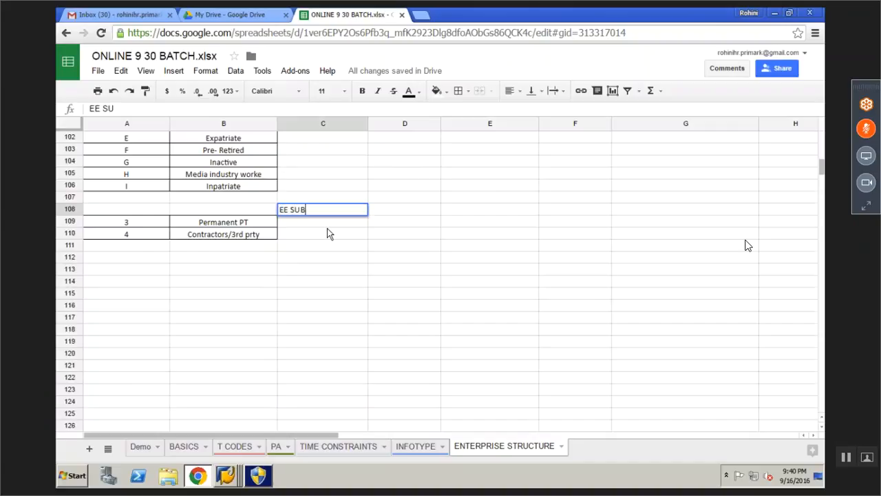
type(" GROUP")
key("Return")
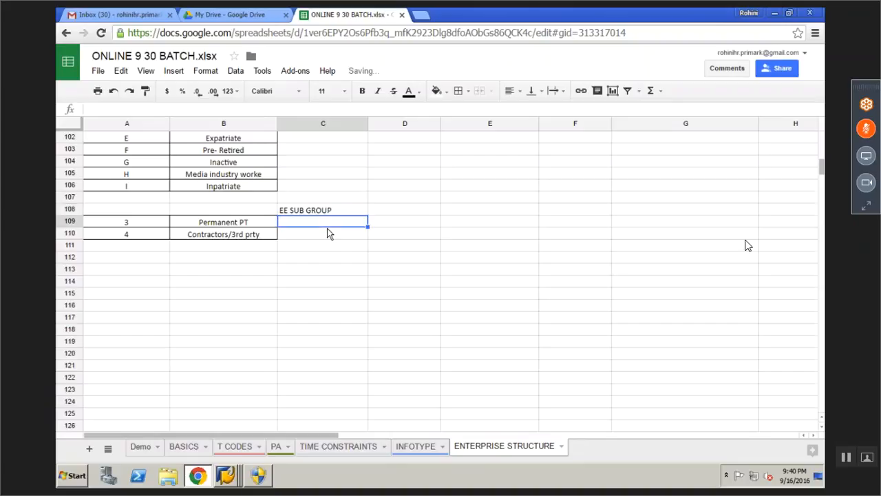
Label C109 PAY SCALE GROUP and C110 NON PAY SCALE GROUP
left_click(866, 129)
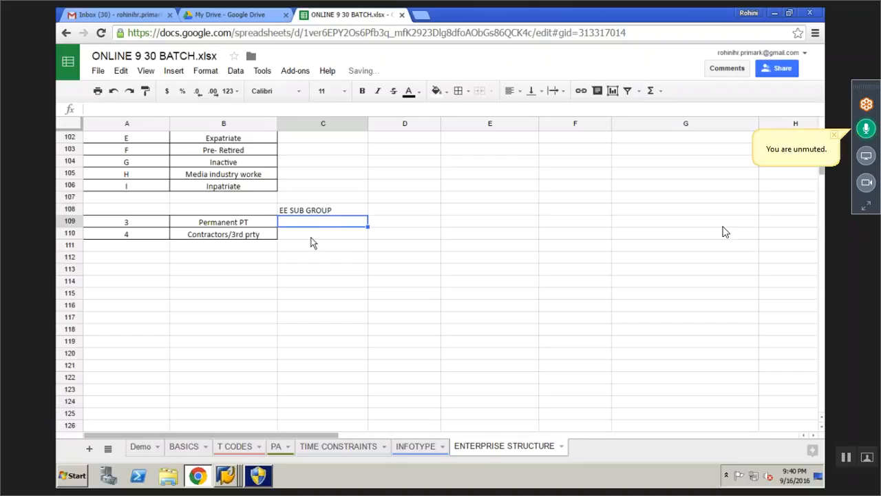
left_click(245, 223)
left_click(289, 223)
type("PAY SCALE")
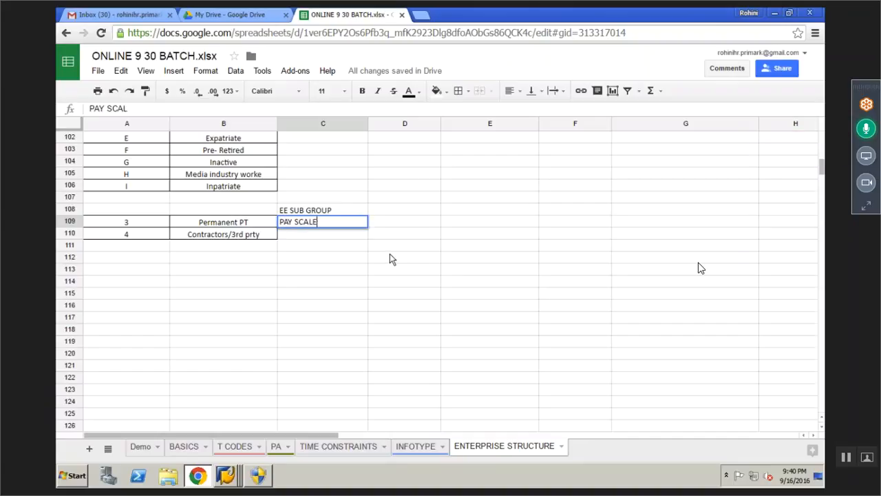
type(" GROUP")
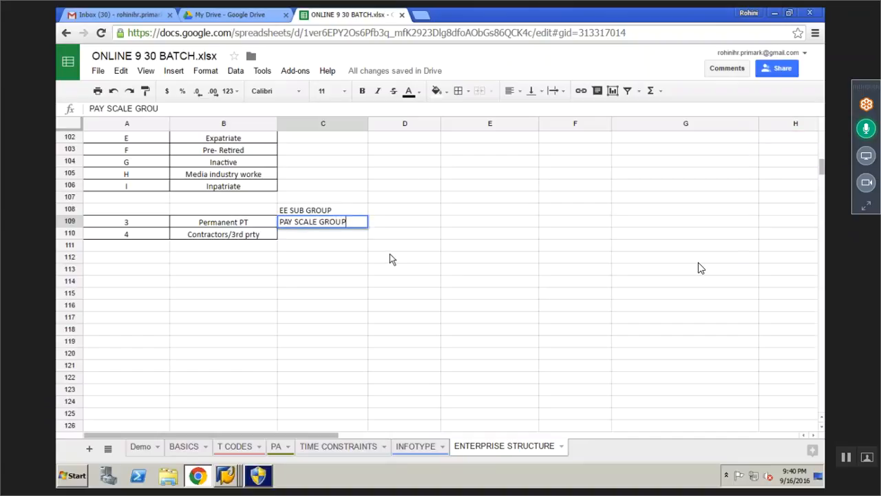
key("Return")
type("NON PAY ")
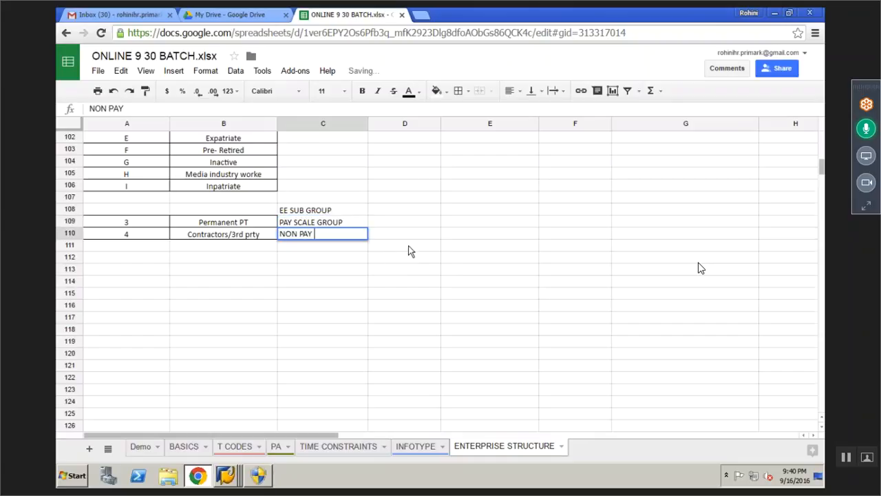
type("SCALE GROUP")
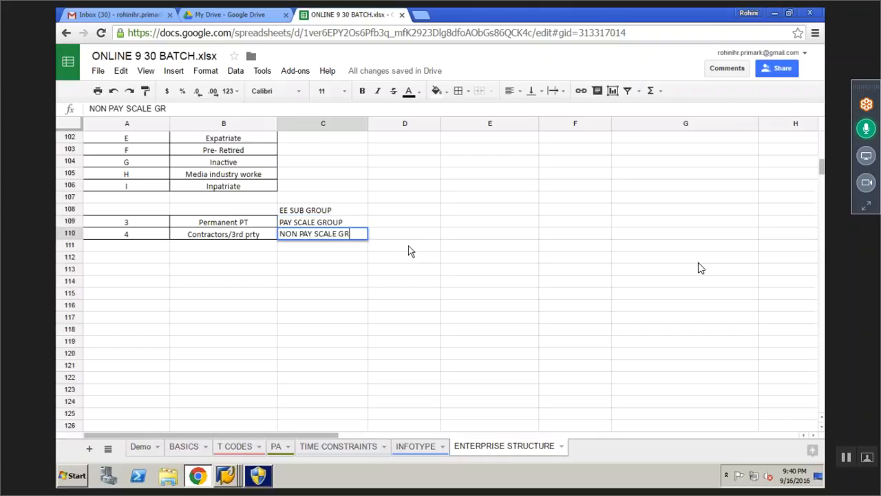
key("Return")
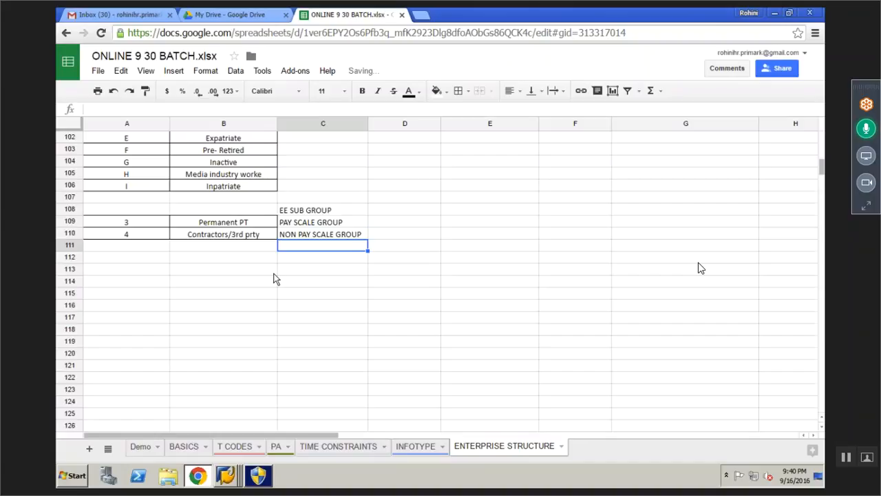
Centre the EE SUB GROUP heading and give it a light yellow fill
left_click(300, 215)
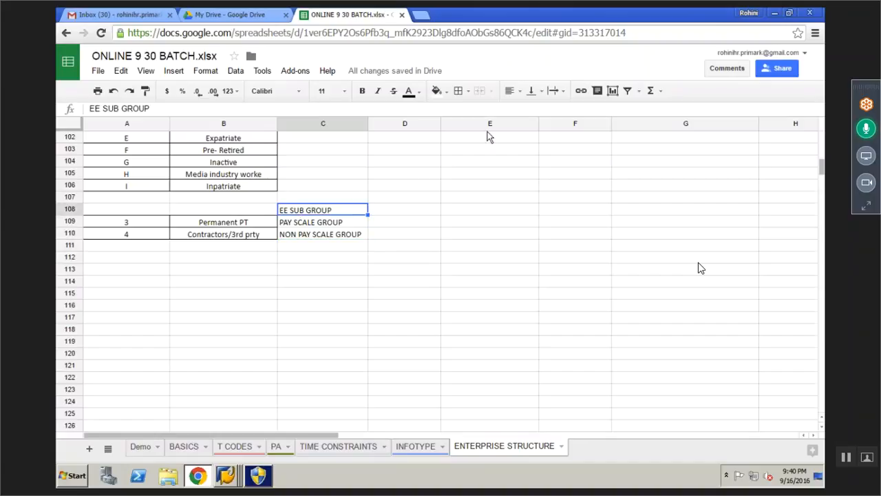
left_click(516, 91)
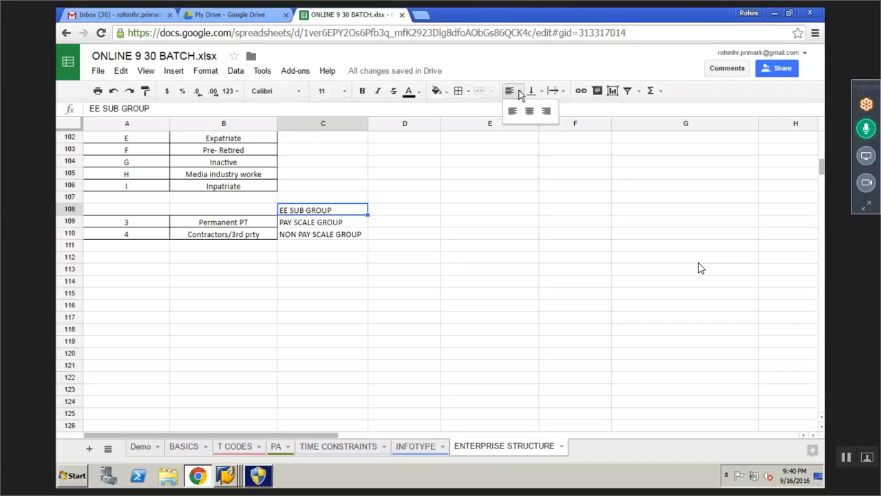
left_click(530, 111)
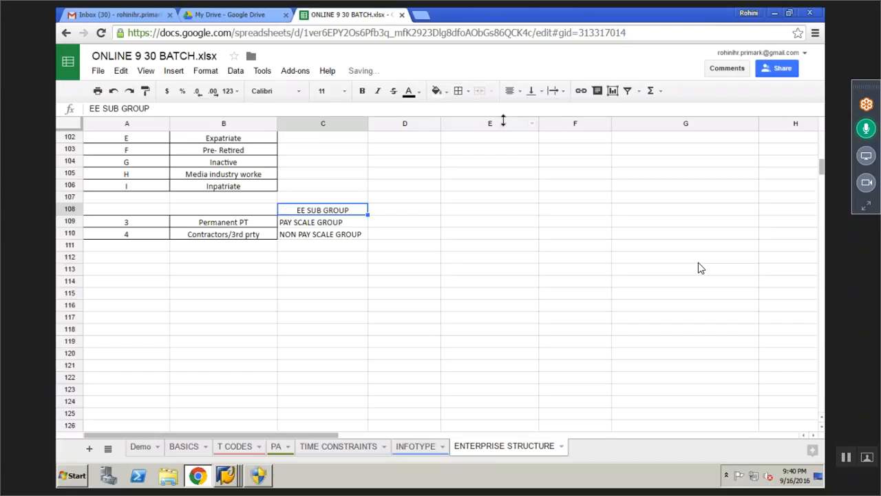
left_click(442, 91)
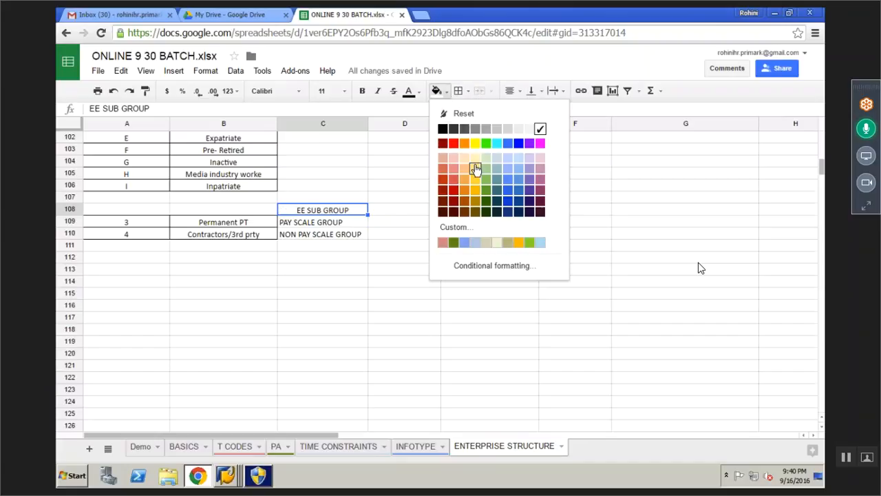
left_click(475, 169)
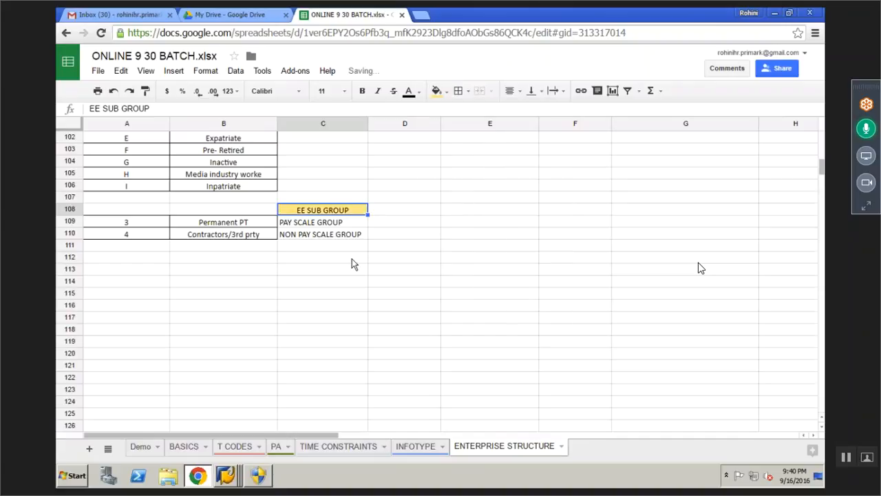
key("Down")
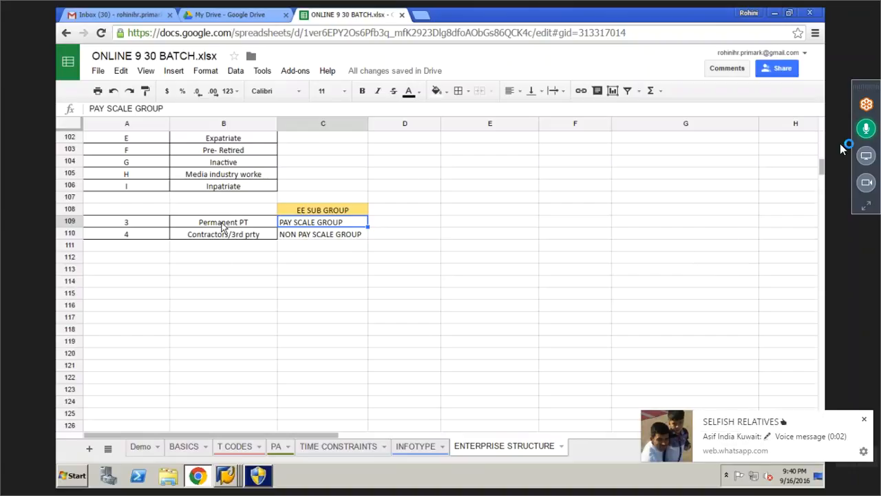
Mute the meeting microphone, dismiss the chat notifications and leave full-screen view
left_click(864, 135)
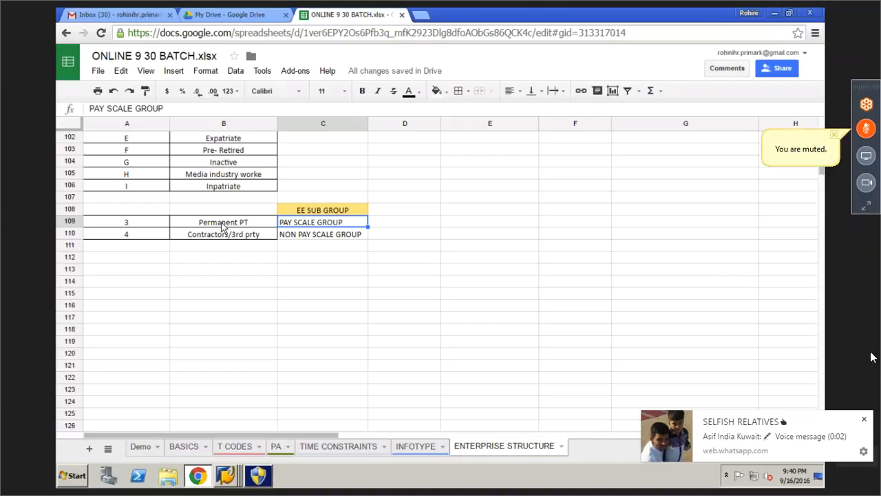
left_click(864, 419)
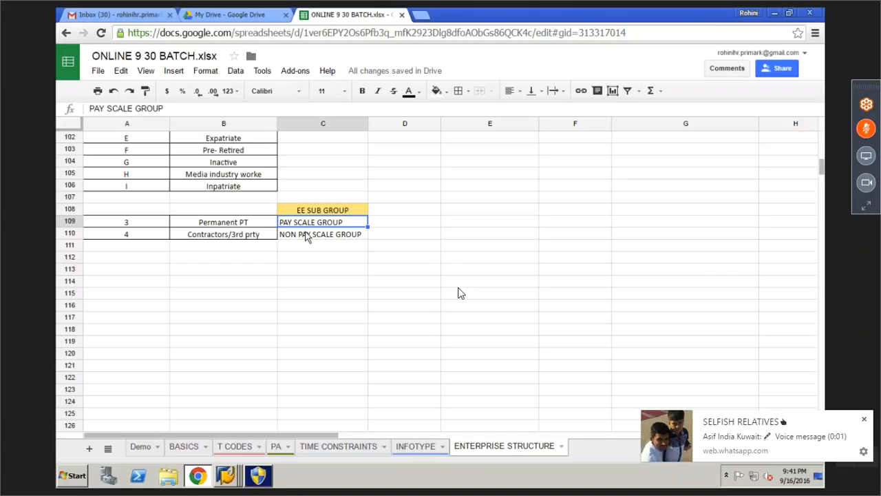
left_click(864, 420)
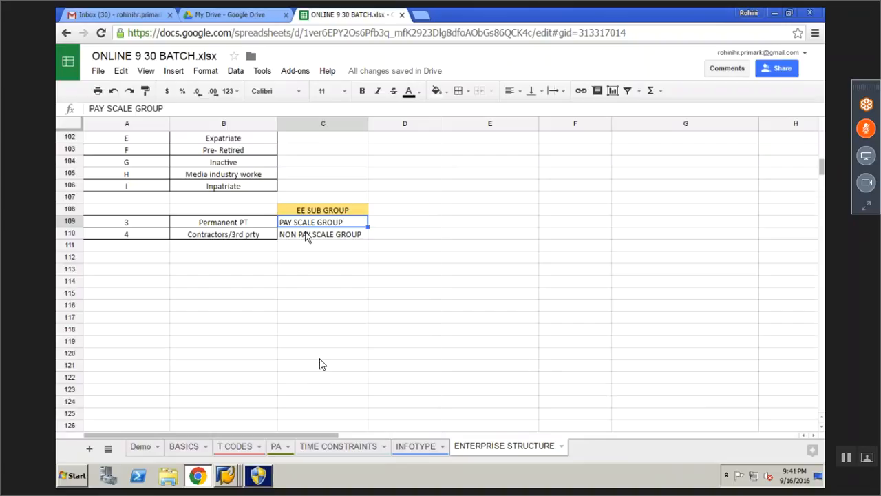
key("Escape")
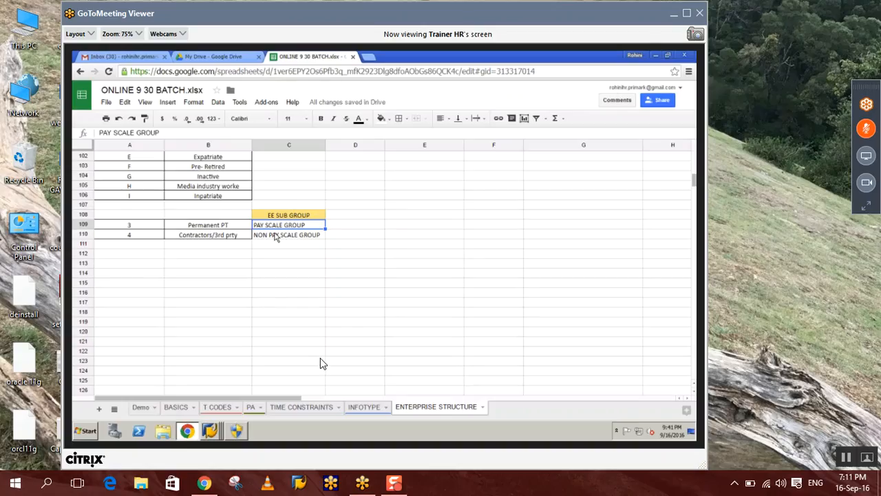
Close the WhatsApp tab in Chrome and minimize the browser
left_click(203, 490)
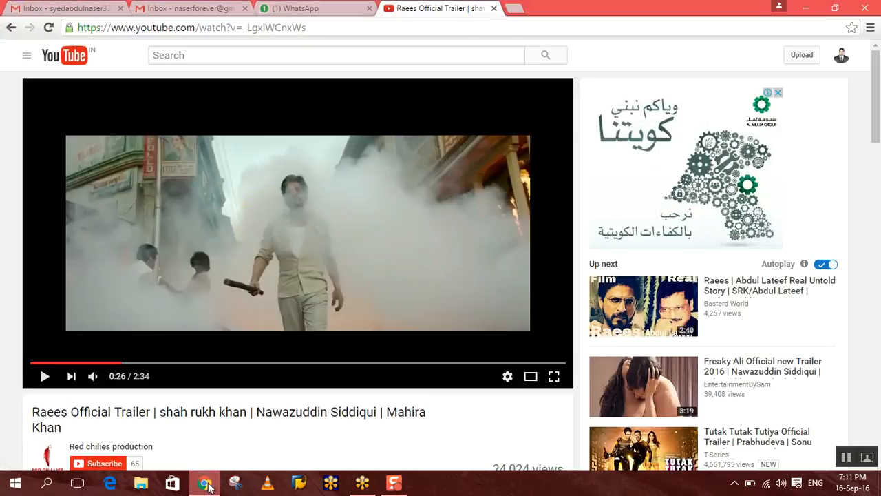
left_click(369, 9)
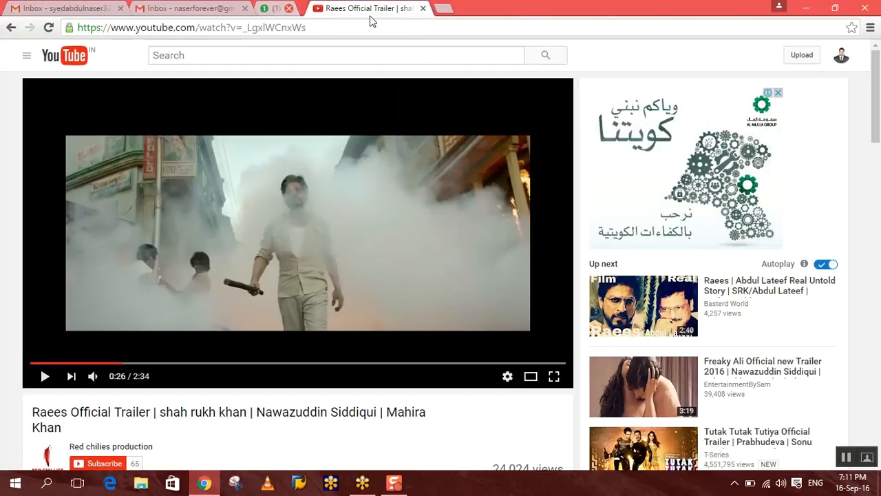
left_click(807, 9)
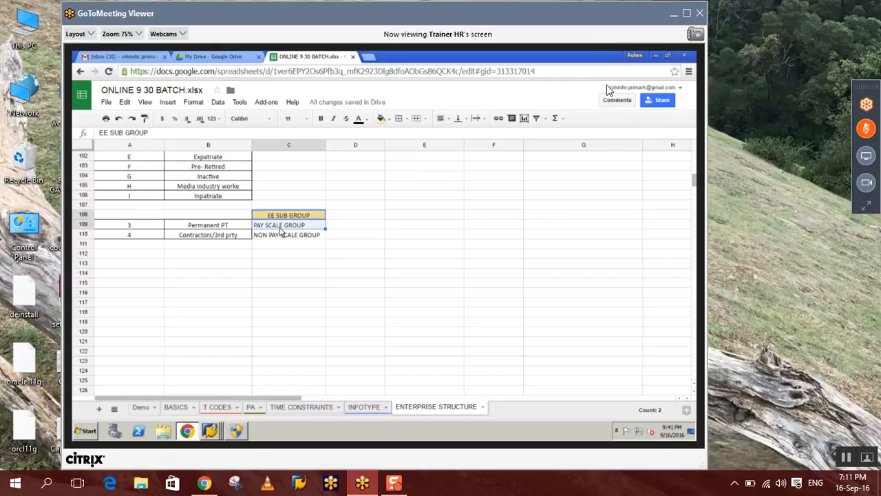
Switch the GoToMeeting shared screen to full-screen view
left_click(691, 12)
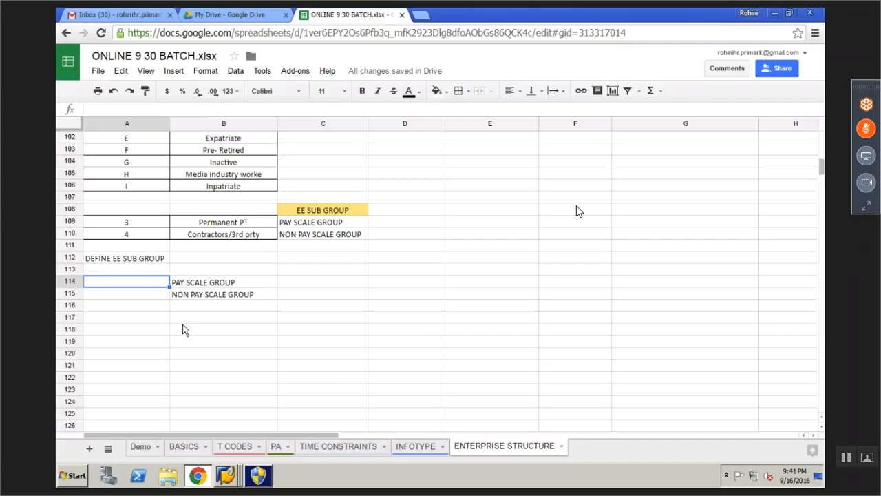
Enter P2 in A115 beside NON PAY SCALE GROUP
type("P2")
key("Return")
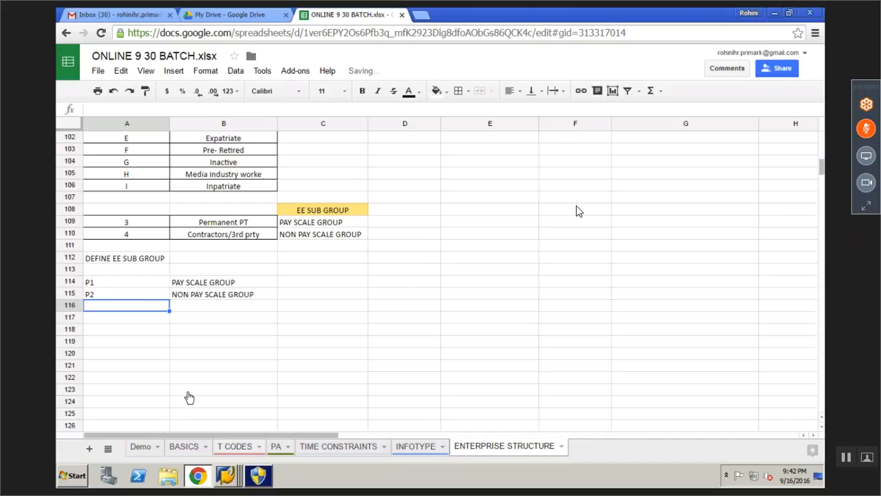
left_click(226, 475)
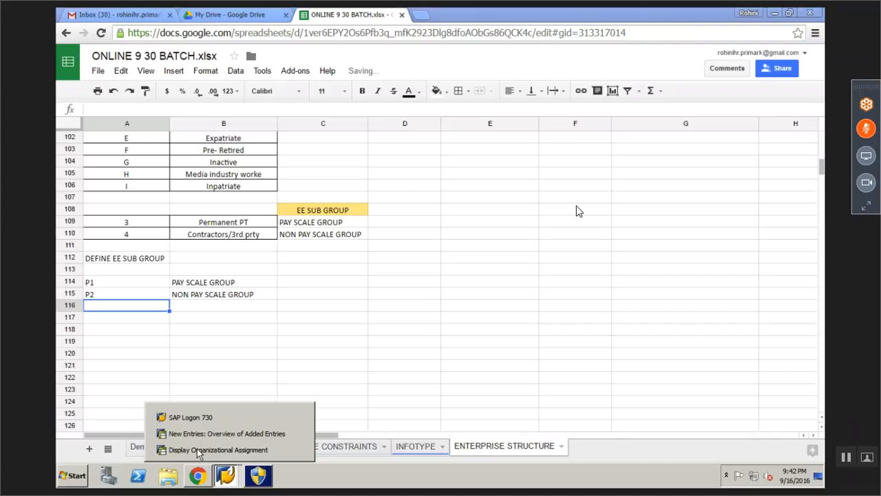
left_click(200, 449)
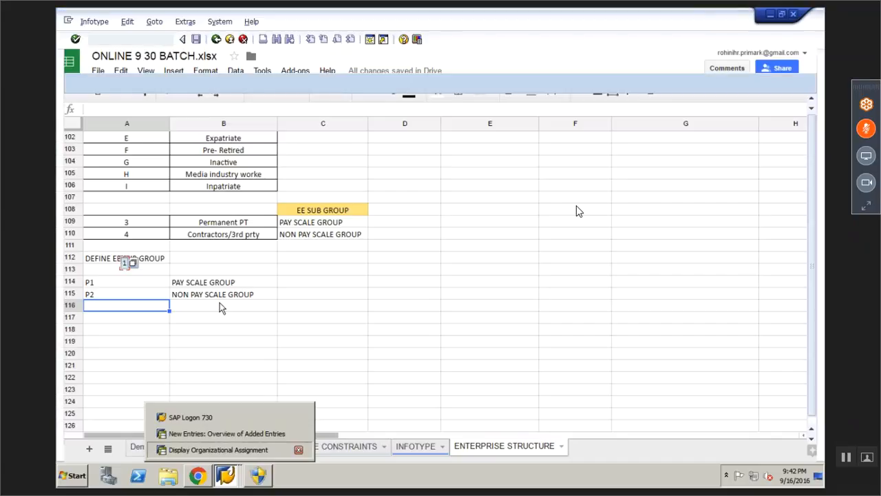
Copy subgroup rows A114:B115 and switch to the SAP New Entries screen
left_click_drag(104, 282, 211, 298)
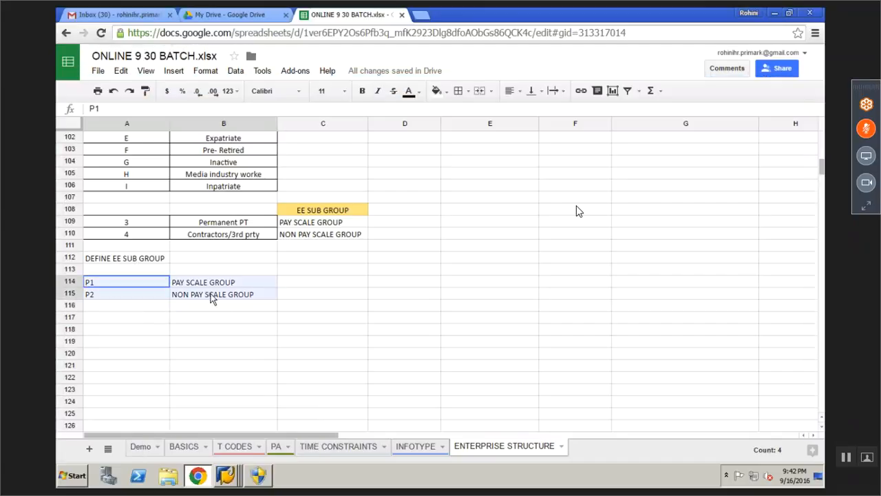
key("ctrl+c")
left_click(226, 475)
left_click(207, 433)
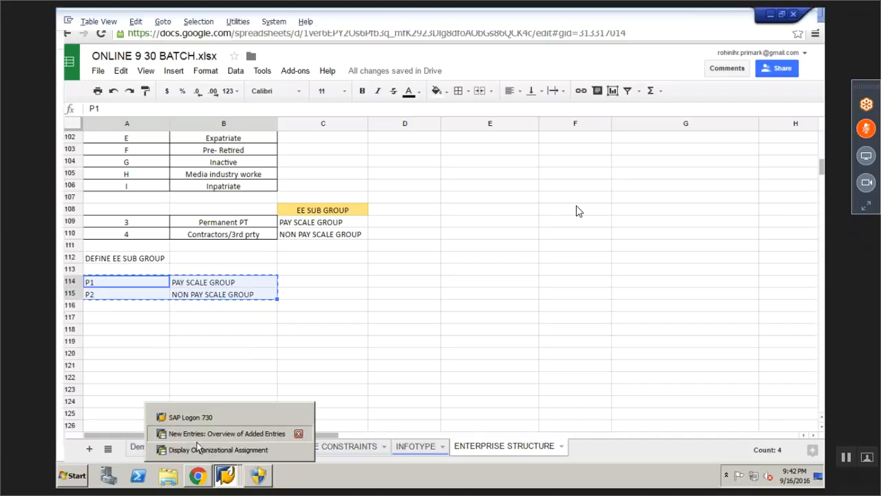
Paste both subgroups into New Entries and recode them as 1P and 2P
key("ctrl+v")
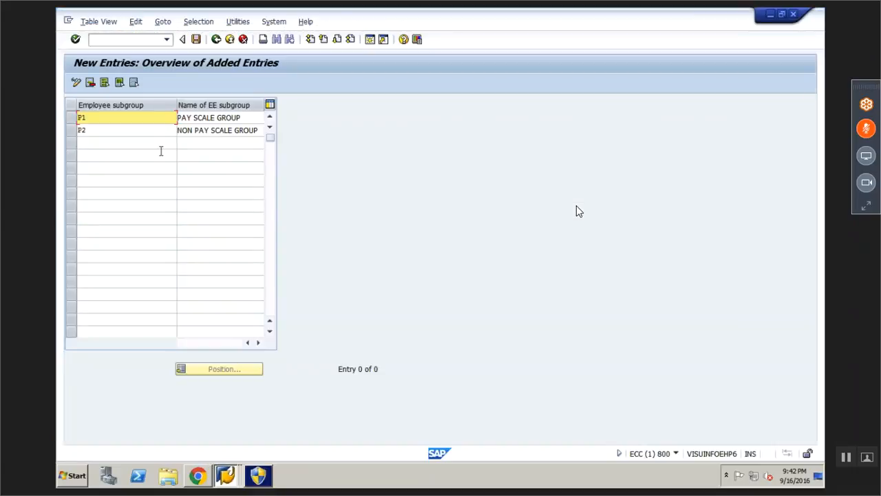
key("Return")
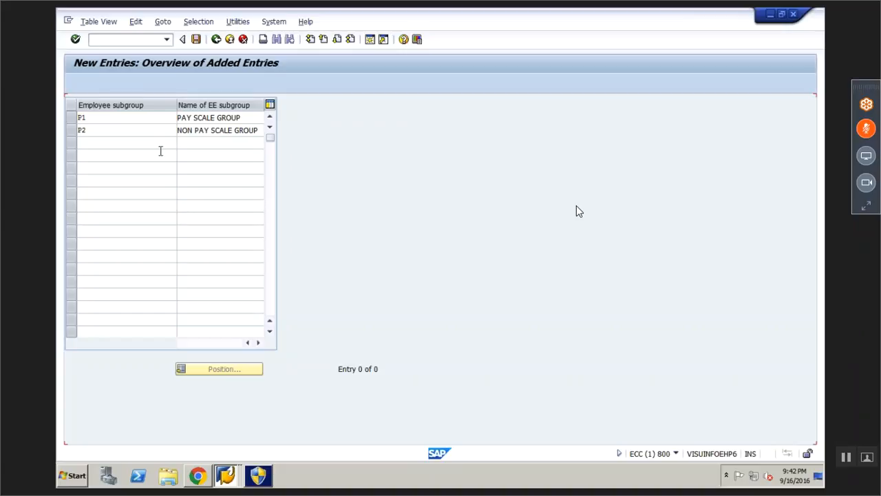
key("Right")
key("BackSpace")
key("BackSpace")
type("1P")
key("Return")
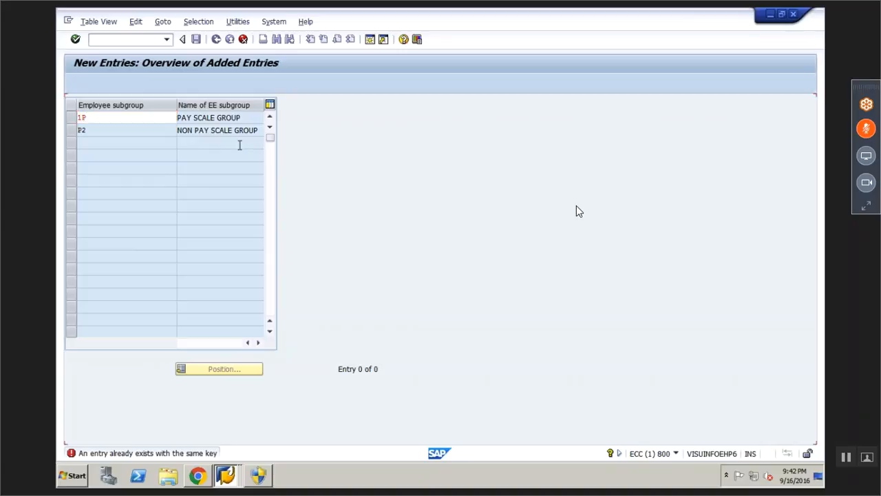
type("2P")
key("Return")
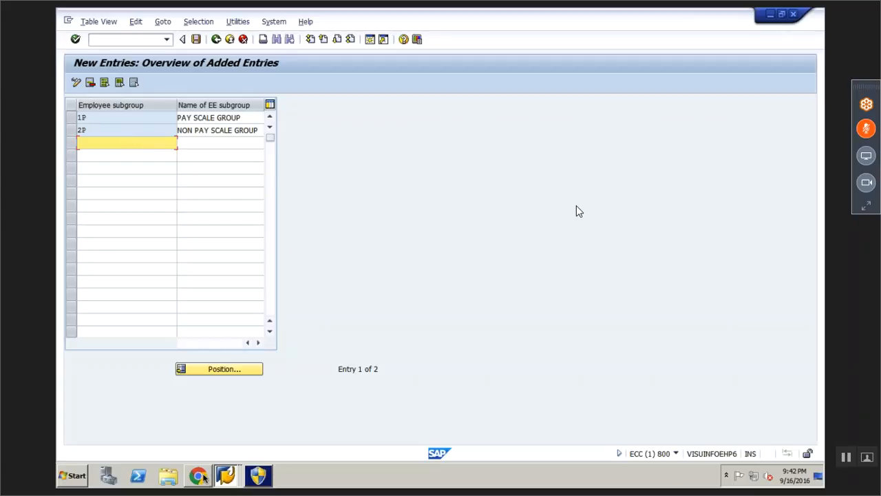
Change the sheet codes in A114 and A115 to 1P and 2P
left_click(197, 475)
left_click(95, 287)
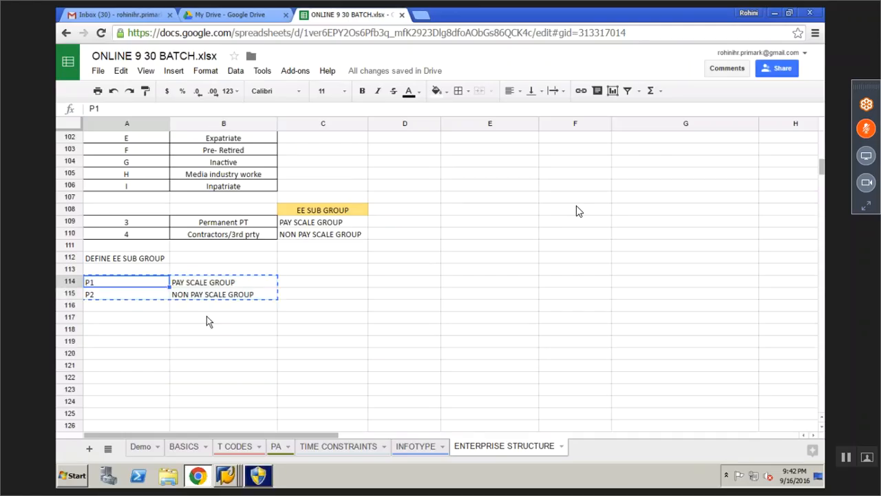
type("1p")
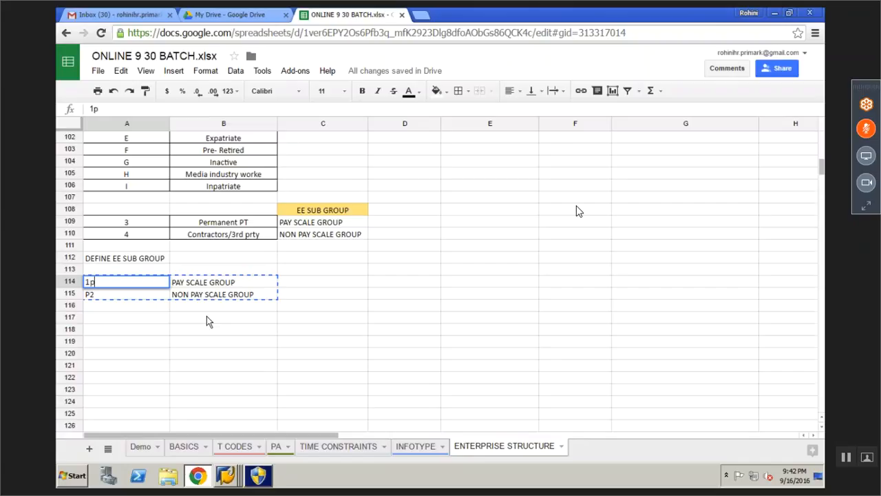
key("BackSpace")
type("P")
key("Return")
type("2")
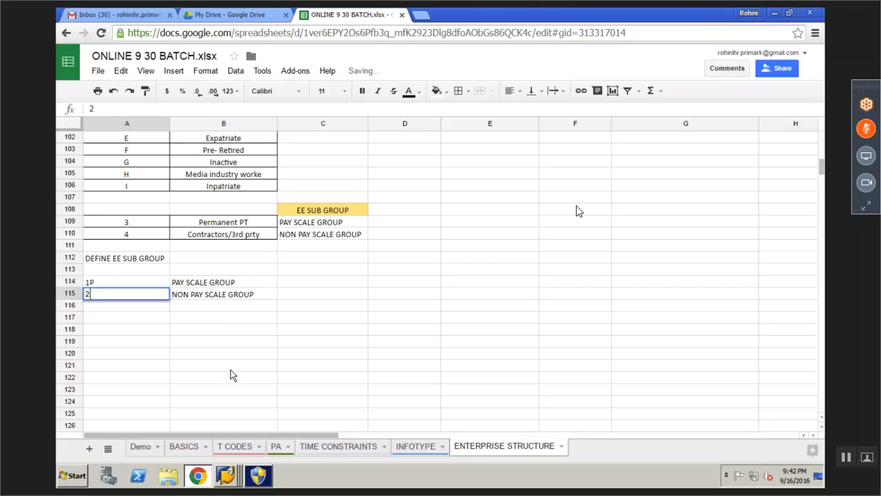
type("P")
key("Return")
left_click(224, 367)
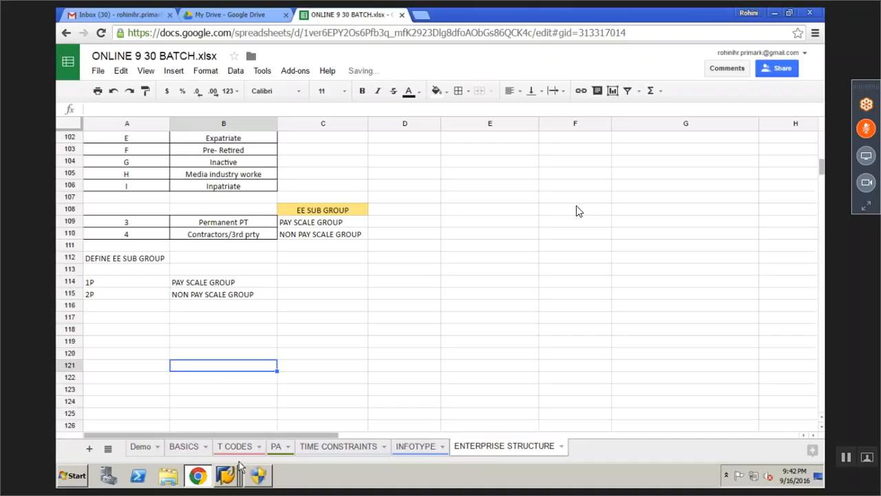
mouse_move(226, 475)
left_click(207, 433)
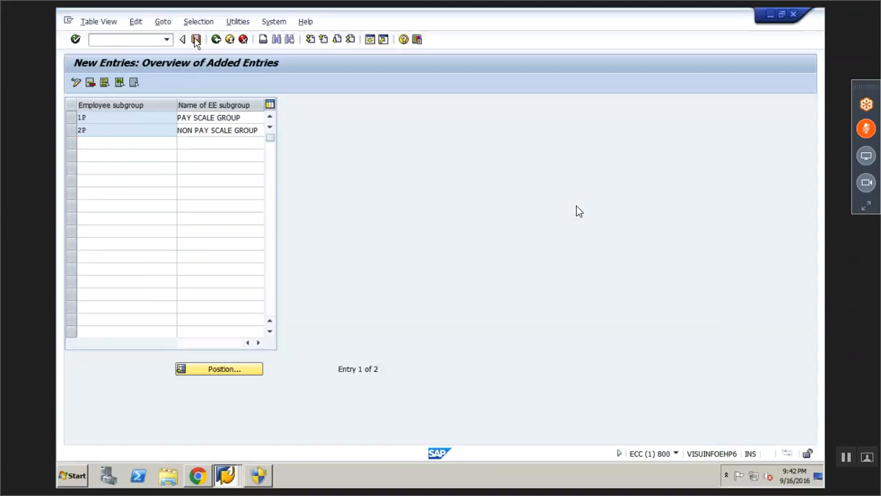
Save subgroups 1P and 2P under the customizing request and back out to Display IMG
left_click(197, 40)
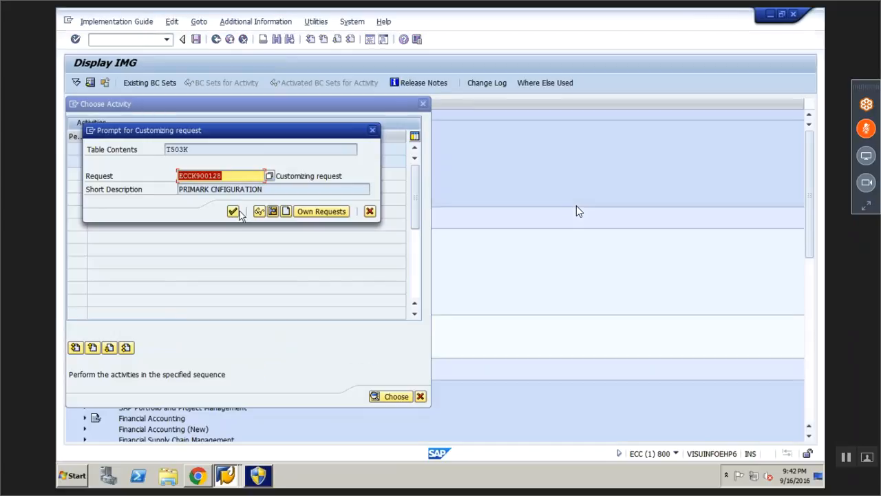
left_click(233, 211)
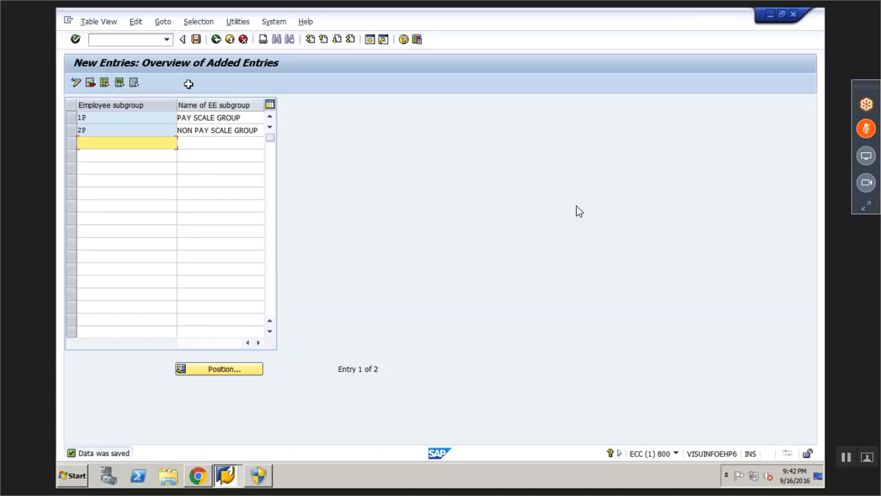
left_click(216, 39)
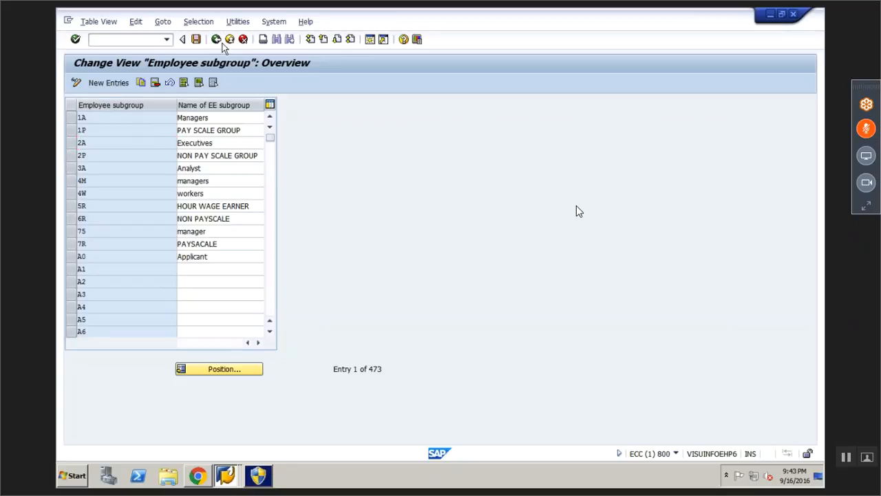
left_click(221, 43)
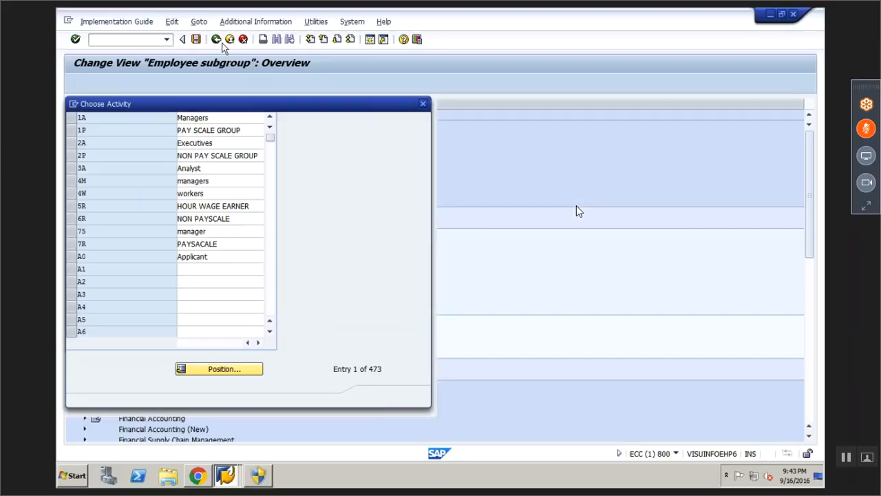
left_click(424, 105)
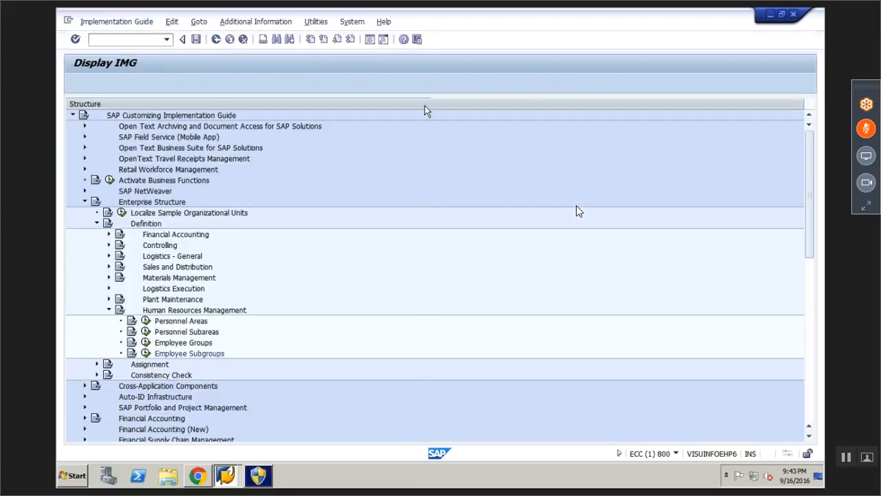
Paste the IMG node name Definition into cell A108
left_click(149, 226)
left_click(200, 473)
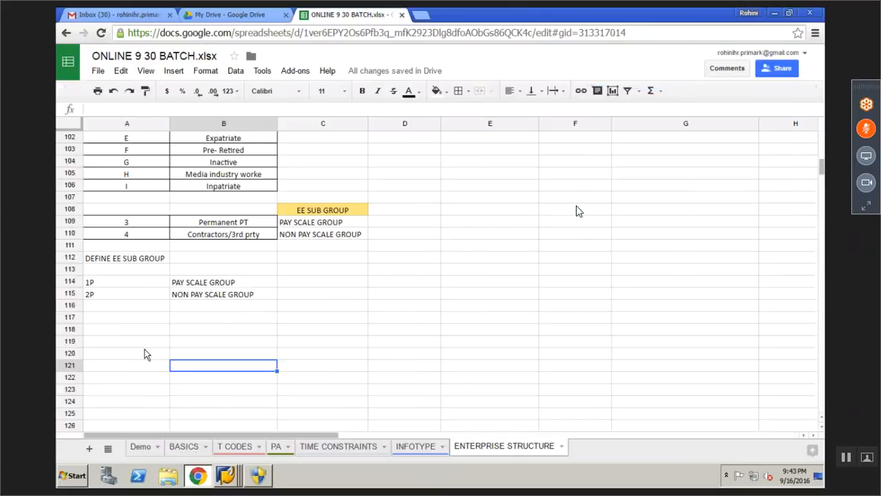
left_click(268, 310)
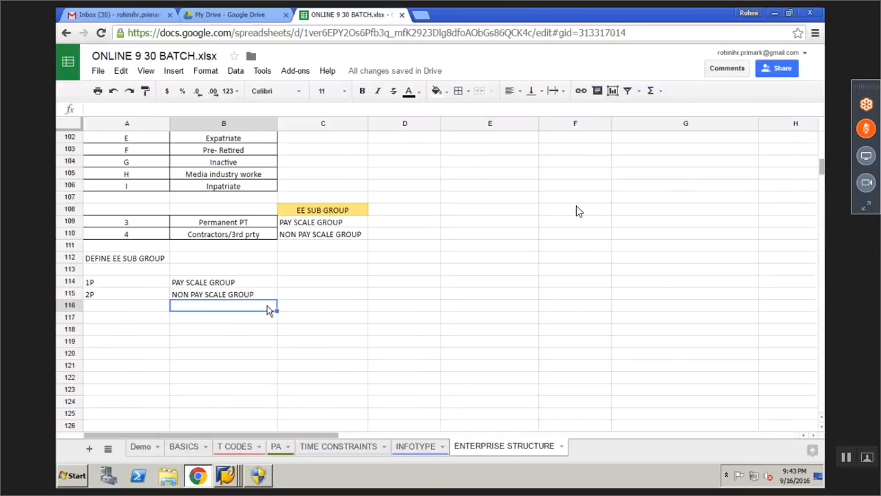
scroll(269, 310, "down", 3)
scroll(268, 311, "up", 3)
scroll(268, 311, "up", 1)
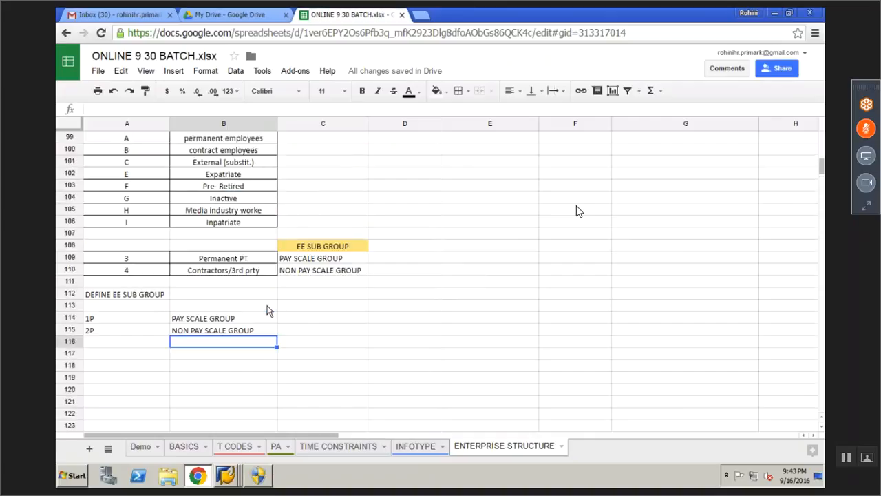
scroll(268, 311, "up", 3)
left_click(126, 354)
key("ctrl+v")
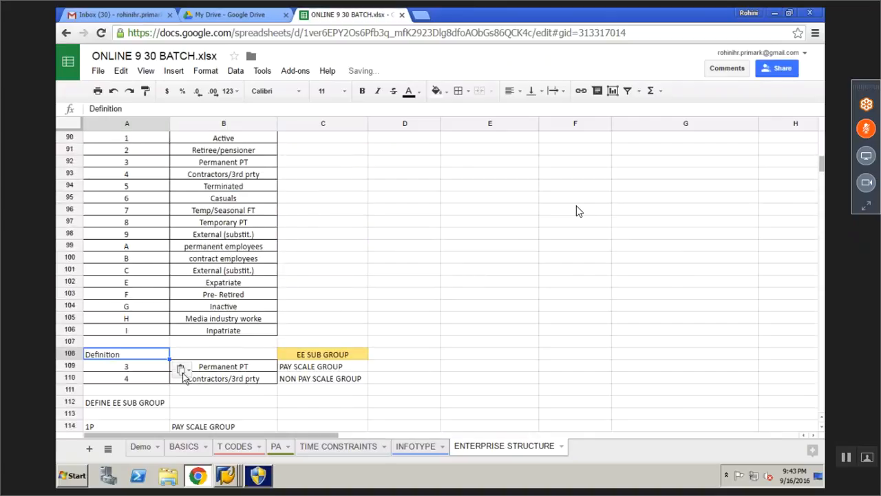
Fill cell A108 with orange
left_click(185, 355)
left_click(117, 357)
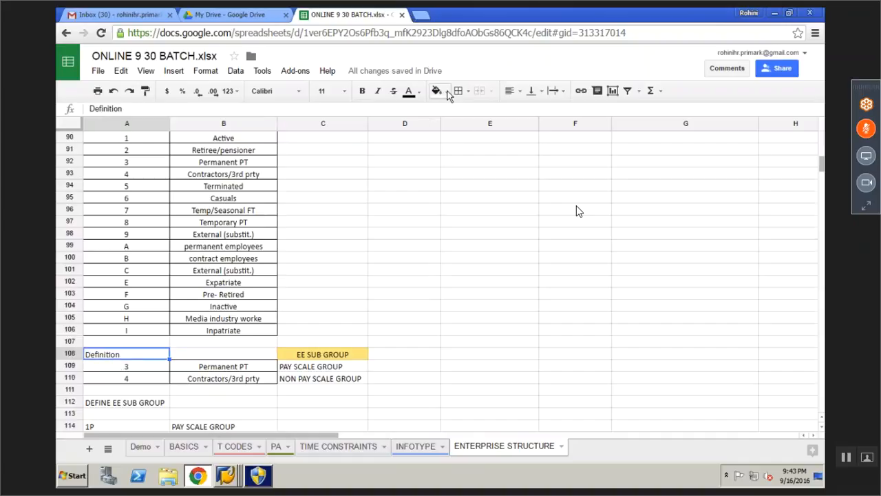
left_click(448, 94)
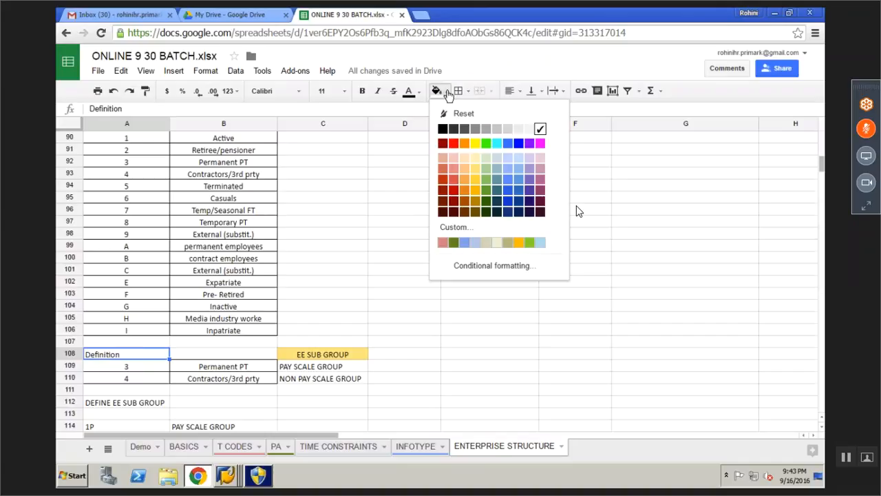
left_click(464, 142)
left_click(404, 257)
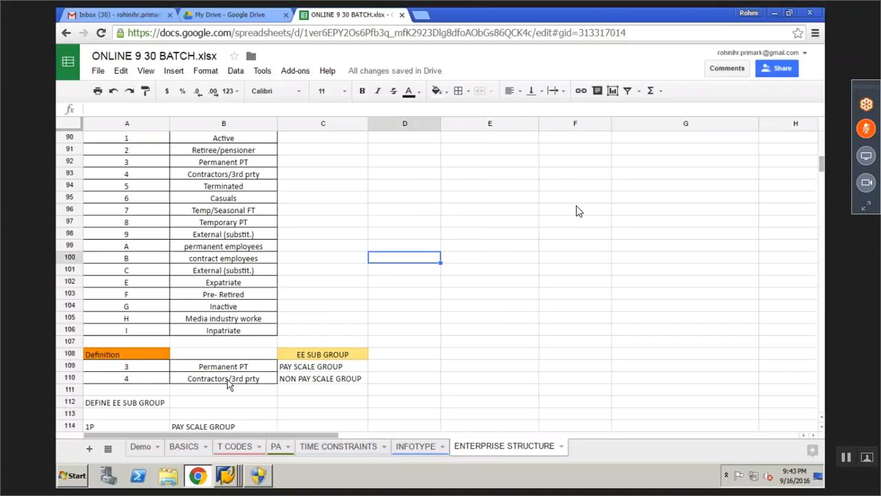
Type ASSIGNMENT in A117, make it bold and fill it orange
scroll(229, 384, "up", 1)
scroll(229, 384, "up", 2)
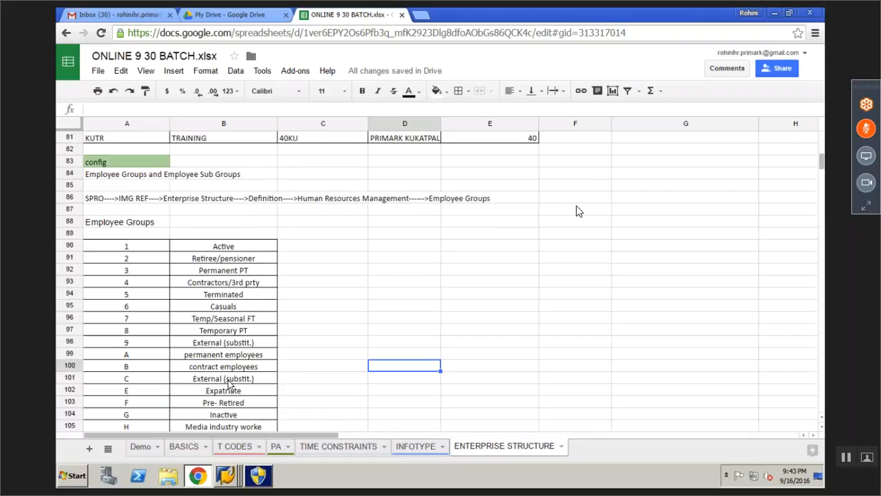
scroll(229, 384, "down", 4)
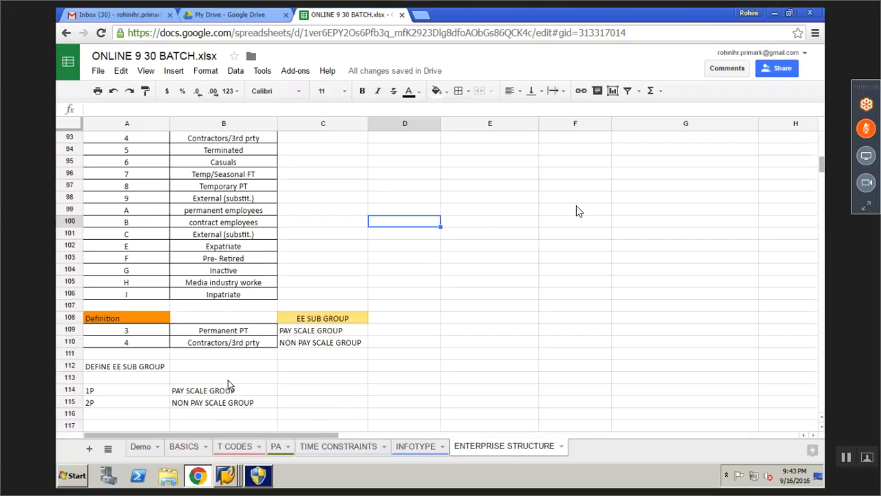
scroll(228, 385, "down", 2)
left_click(131, 354)
type("AS")
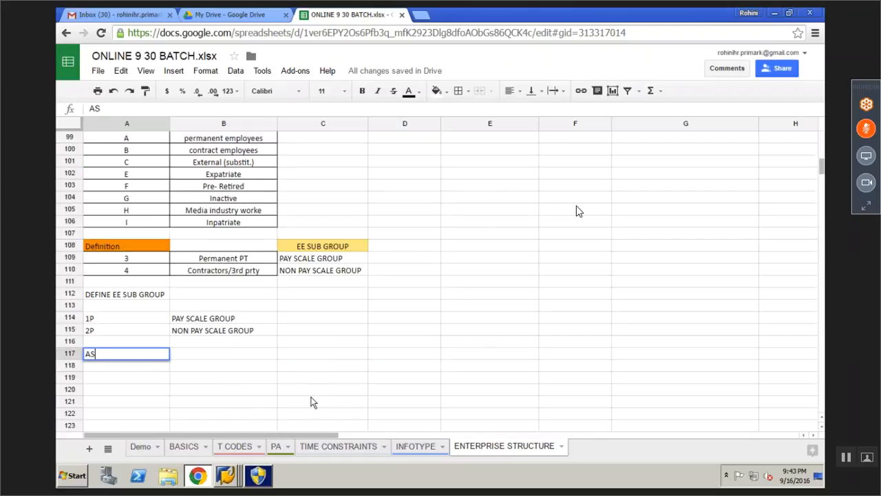
type("SIGN")
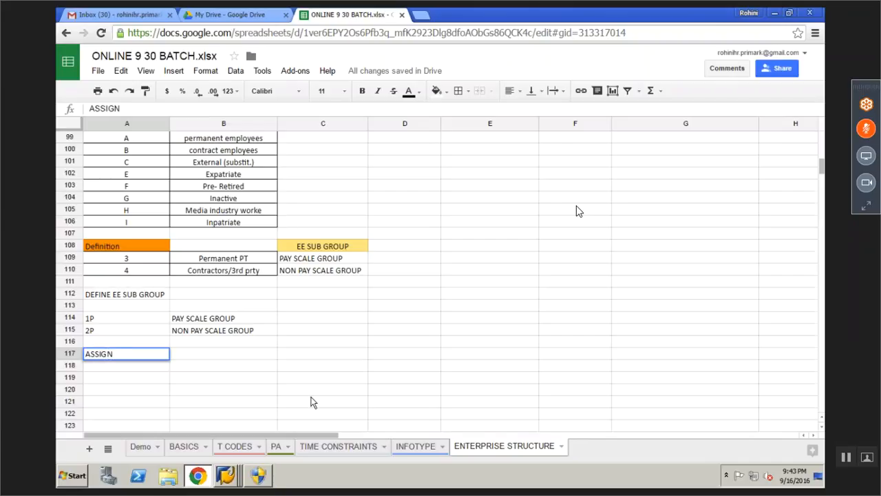
type("MENT")
key("Return")
key("Up")
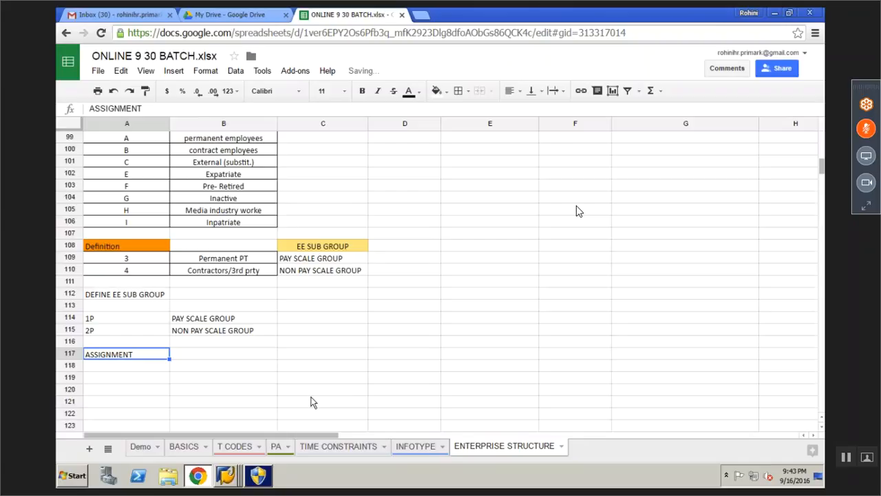
key("ctrl+b")
left_click(446, 92)
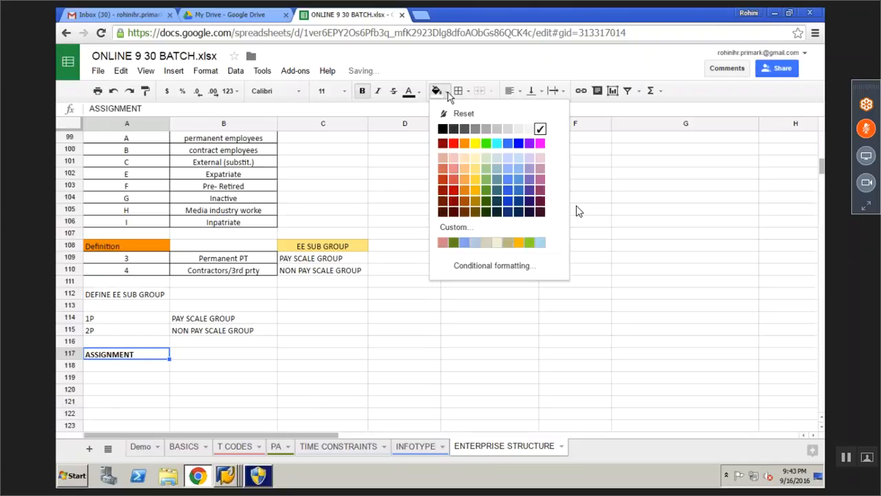
left_click(465, 143)
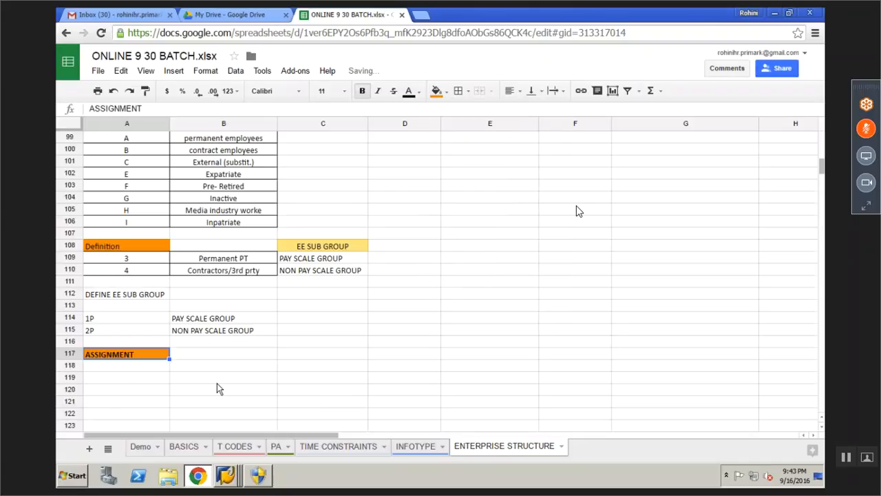
left_click(138, 379)
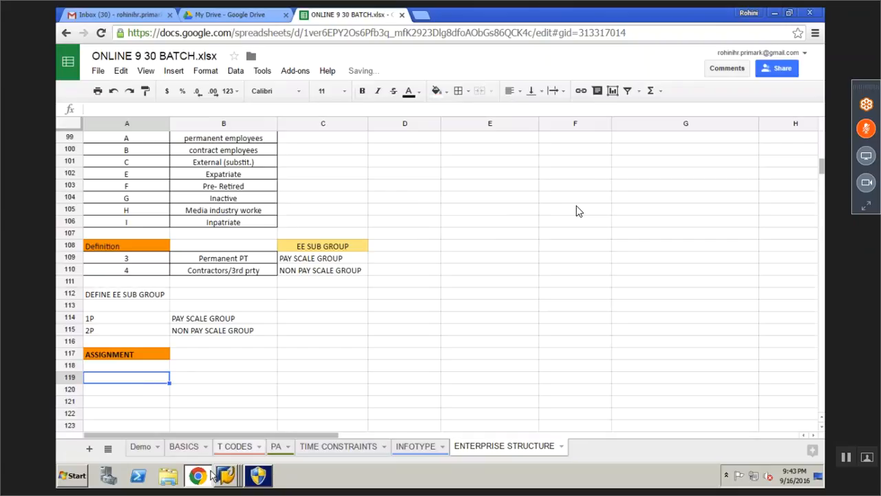
Expand Enterprise Structure > Assignment > Human Resources Management and select Assign employee subgroup to employee group
mouse_move(226, 475)
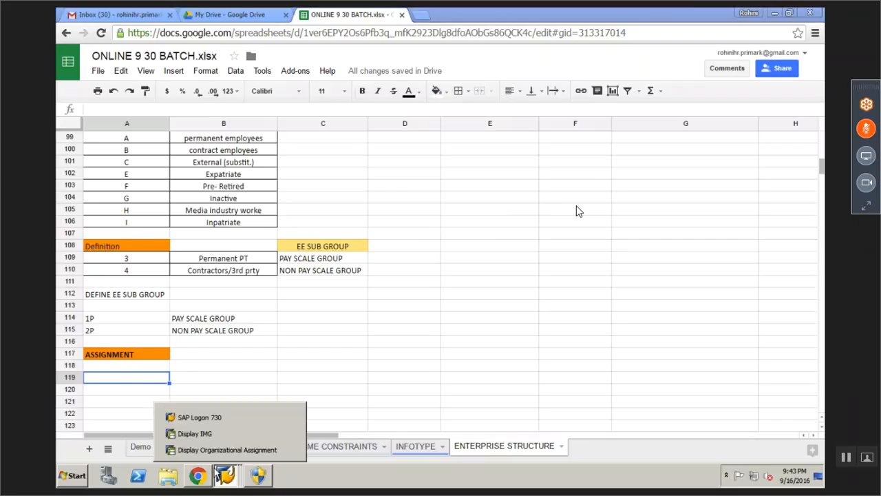
left_click(208, 449)
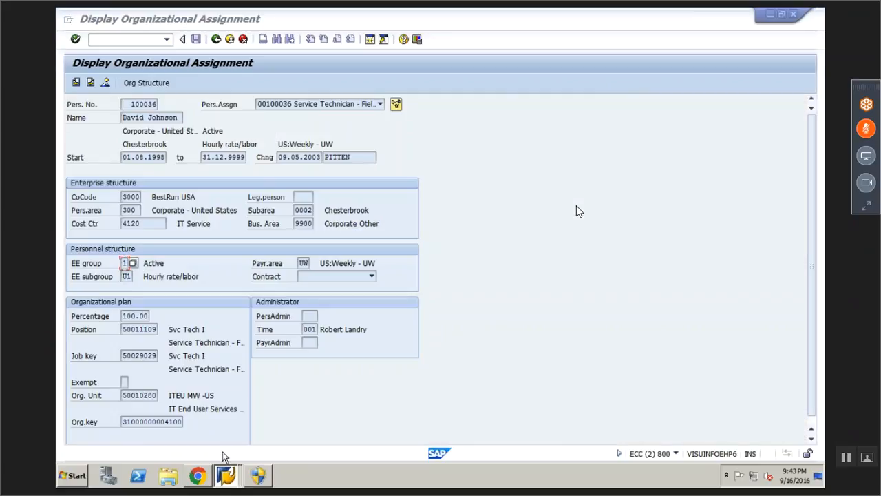
left_click(222, 432)
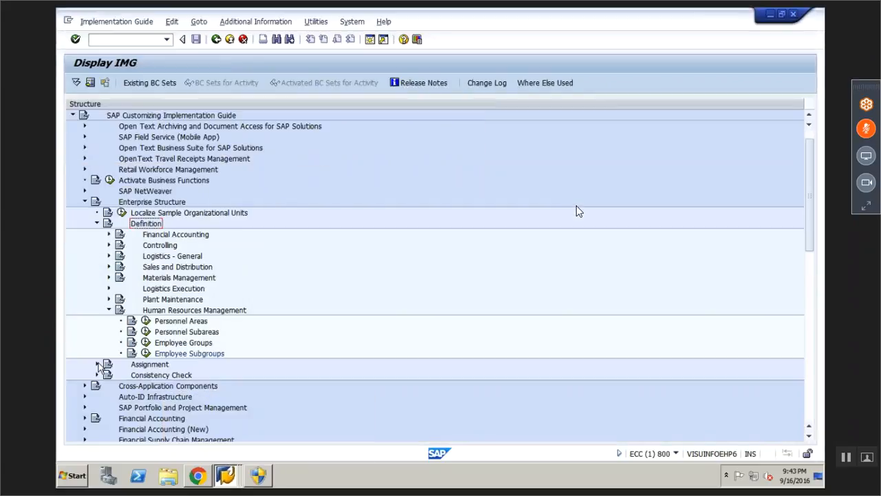
left_click(97, 364)
scroll(263, 401, "down", 1)
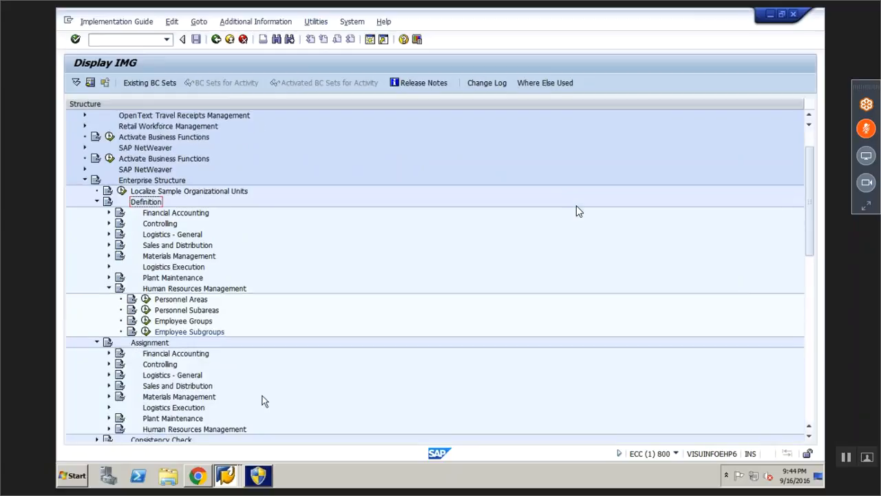
scroll(263, 401, "down", 1)
left_click(108, 407)
left_click(229, 429)
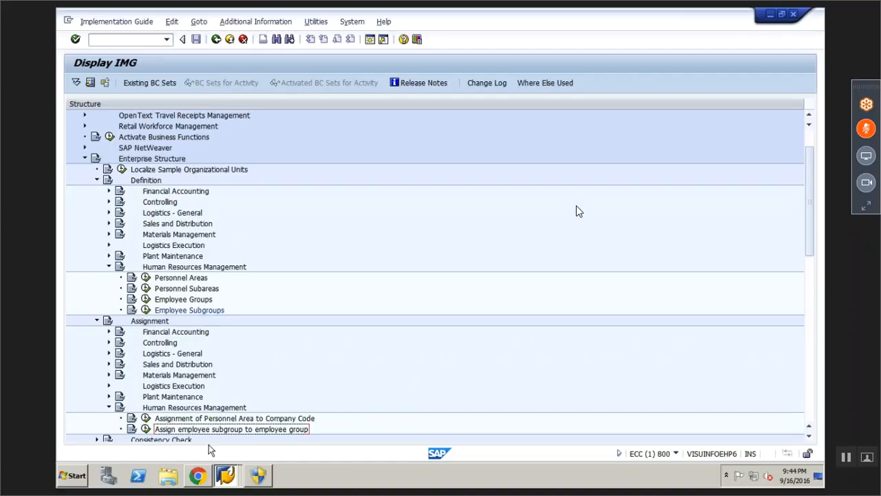
key("alt+Tab")
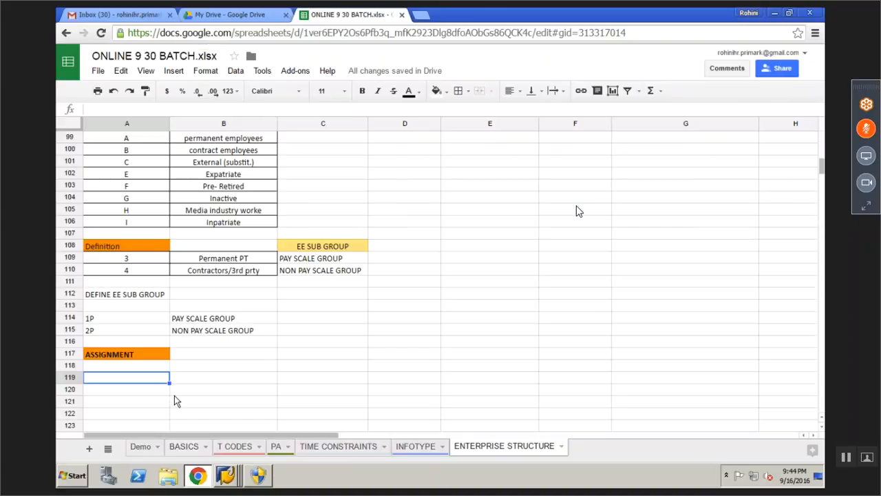
Paste the activity name into A119 and write its SPRO--->IMG REF--->ENT STRUCTURE--->ASSIGNMENT path in A121
type("Assign employee subgroup to employee group")
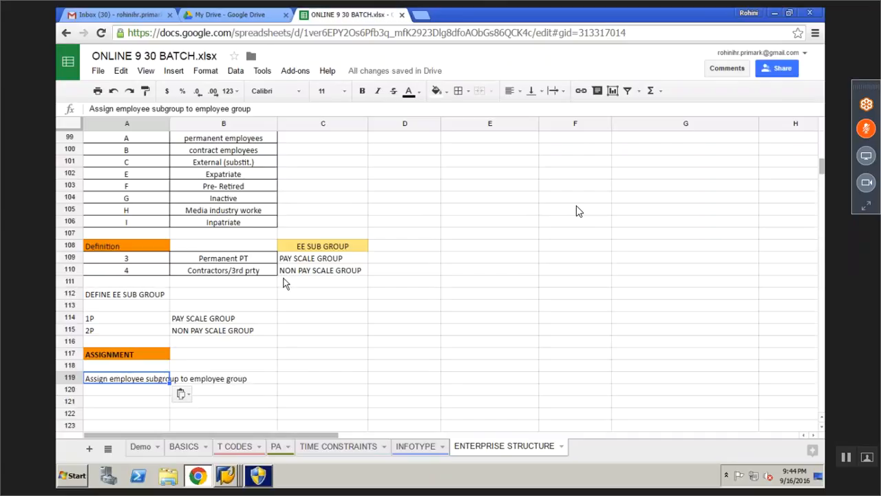
left_click(123, 400)
type("SPRO--->IMG REF0")
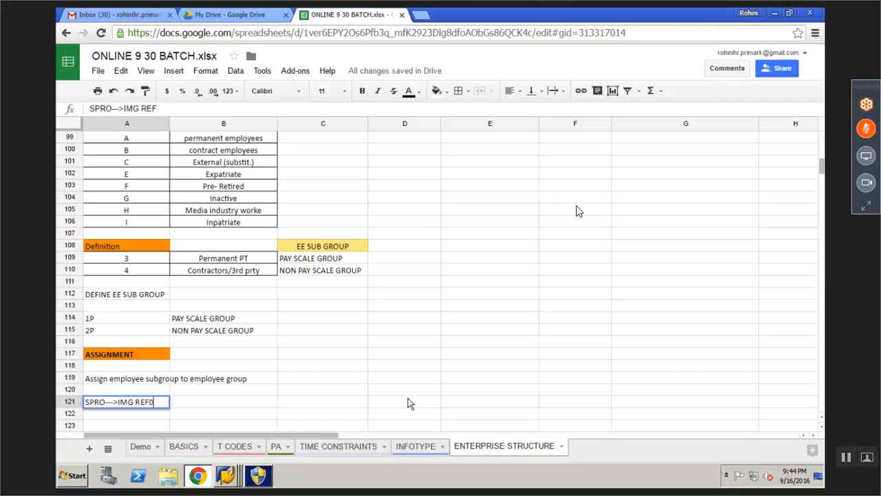
key("BackSpace")
type("---->ENTE")
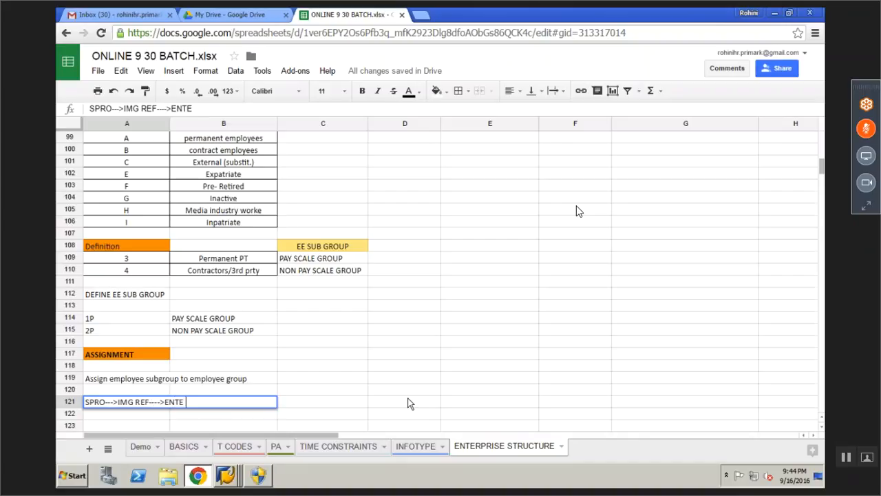
key("BackSpace")
key("BackSpace")
type("T STRUCTURE---")
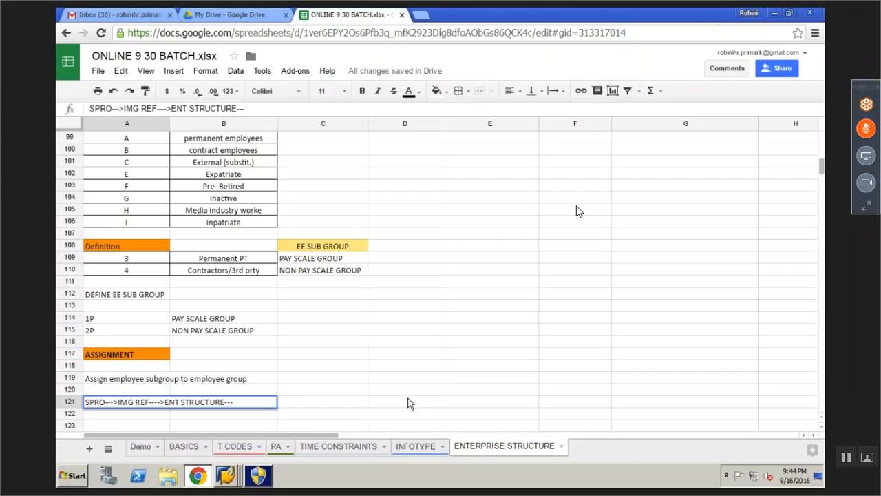
type(">A")
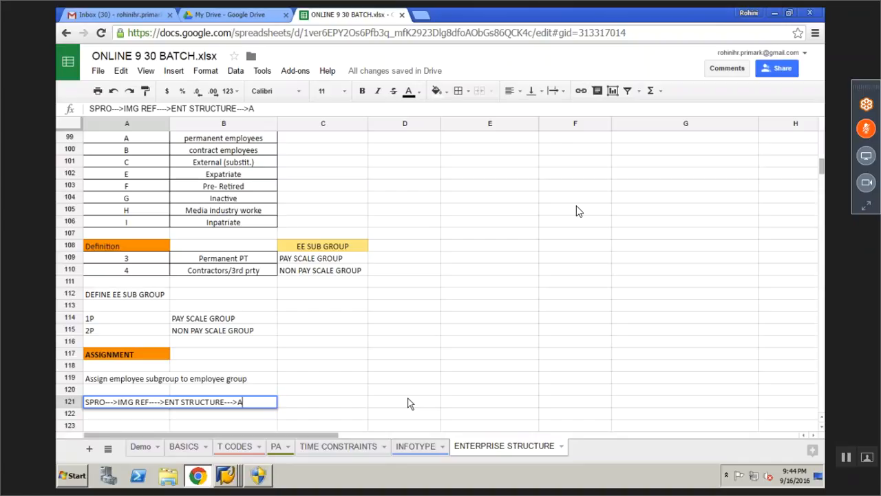
type("SSIGNME")
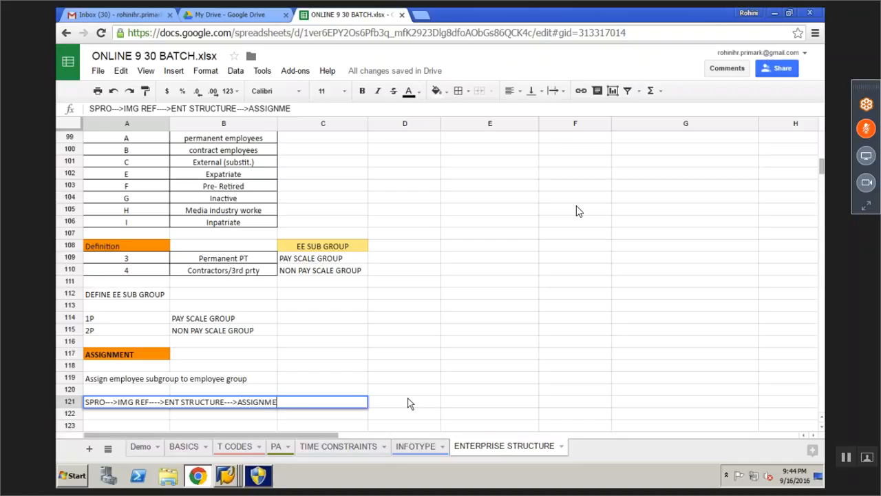
type("NT--->")
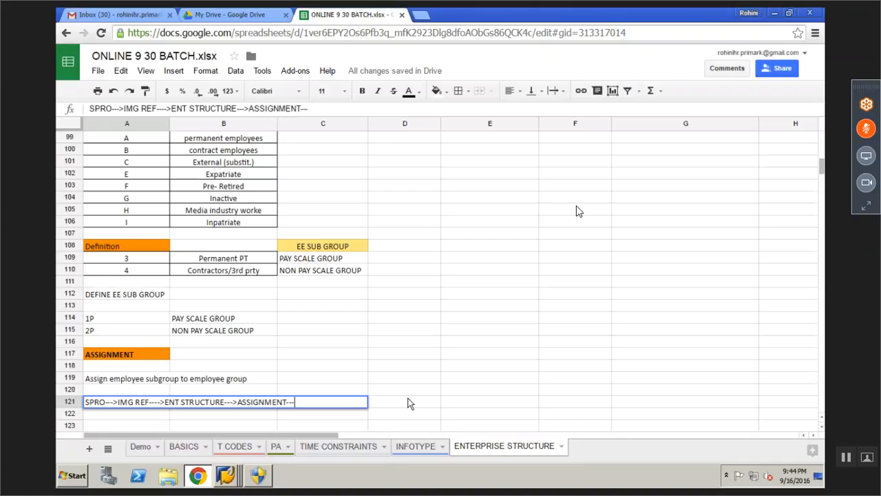
type("Assign employee subgroup to employee group")
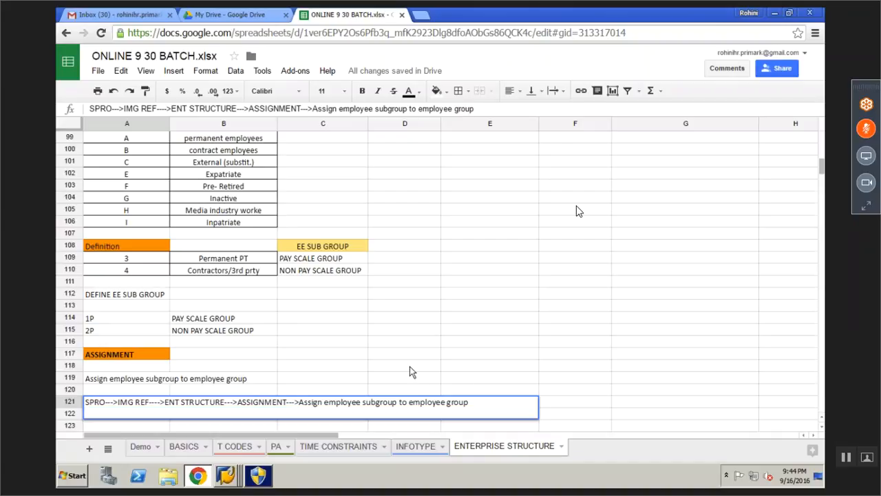
left_click(410, 366)
left_click(110, 422)
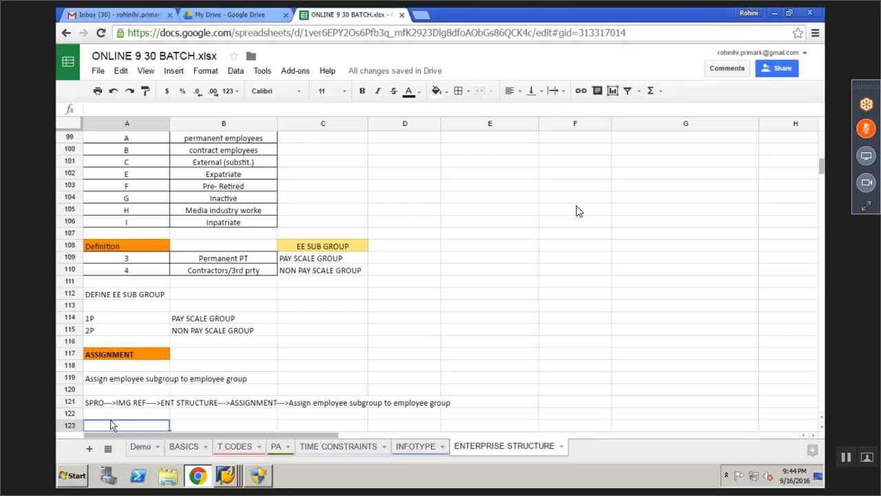
Insert HRM----> into the A121 path just before the activity name
left_click(226, 475)
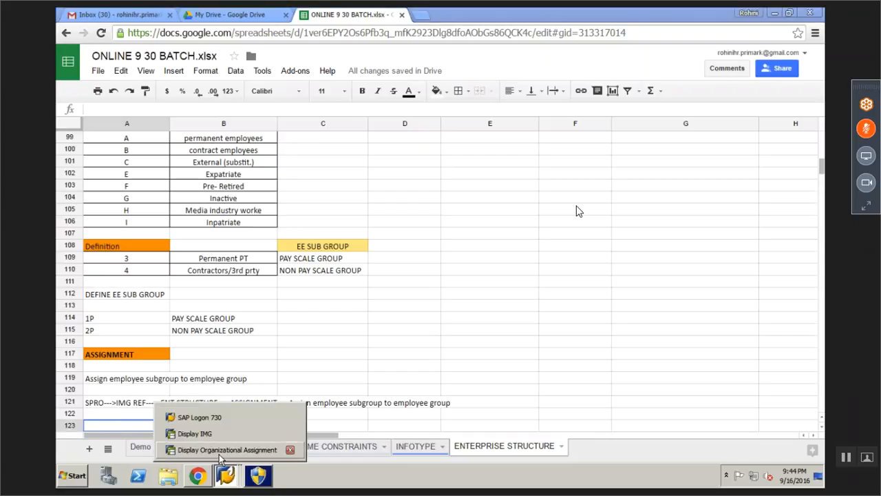
left_click(219, 451)
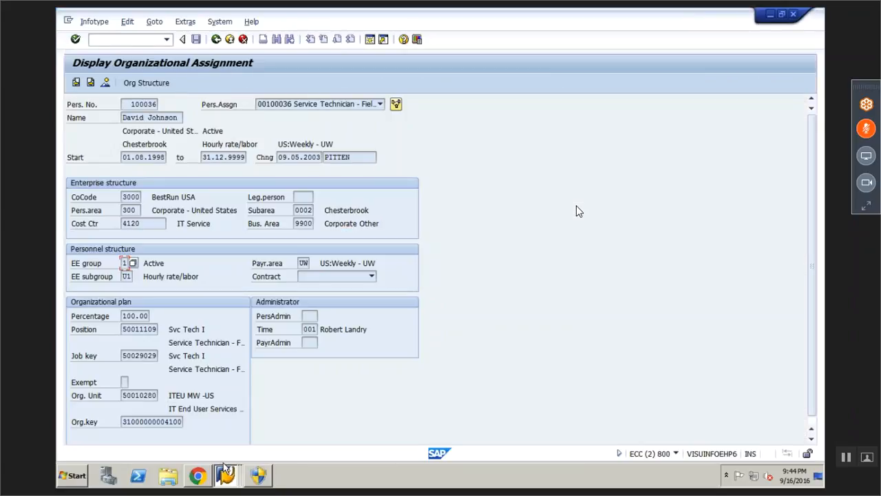
left_click(198, 475)
left_click(138, 402)
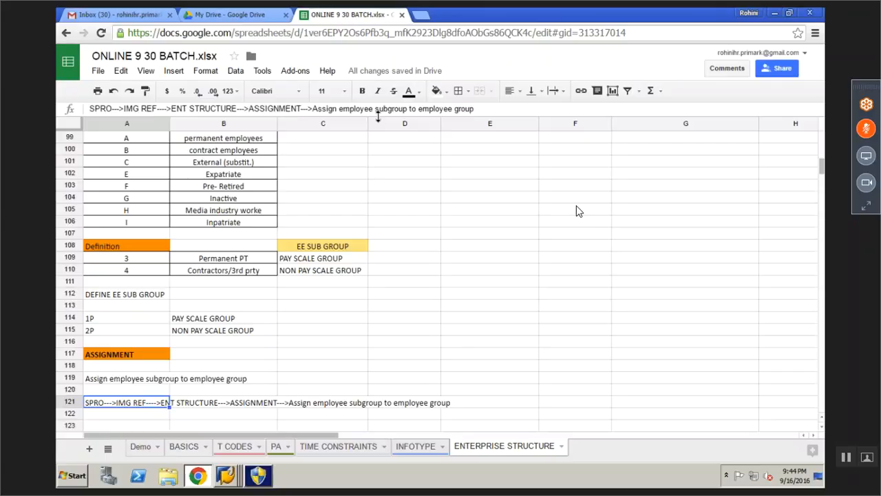
left_click(313, 109)
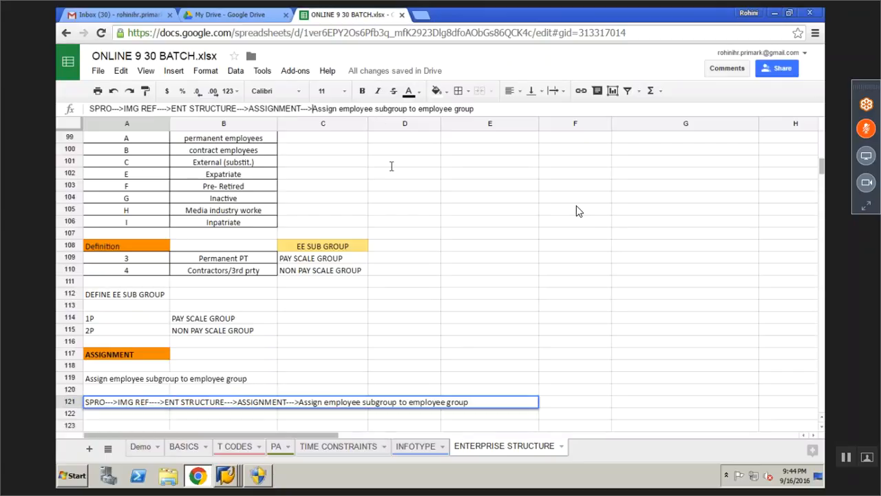
type("HRM")
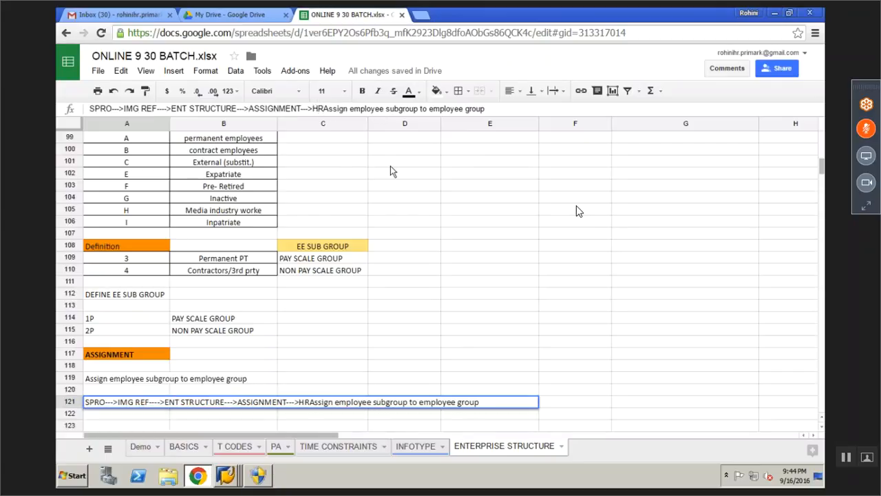
type("---->")
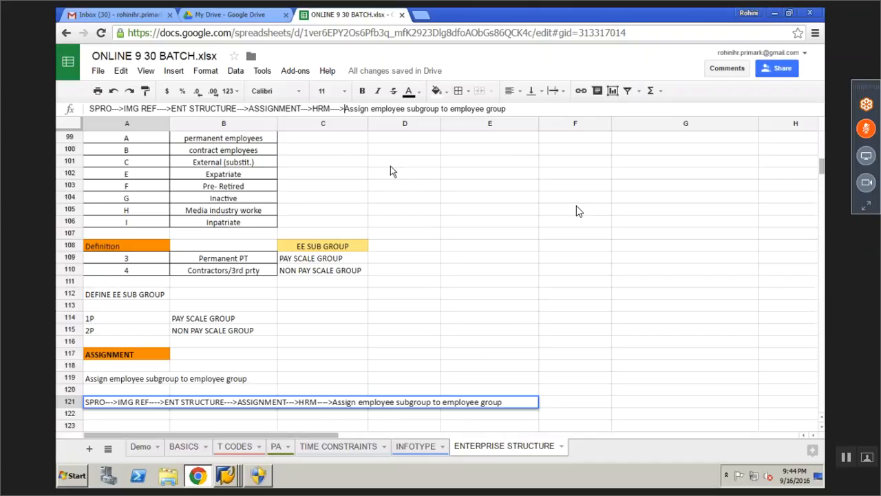
key("Return")
left_click(227, 474)
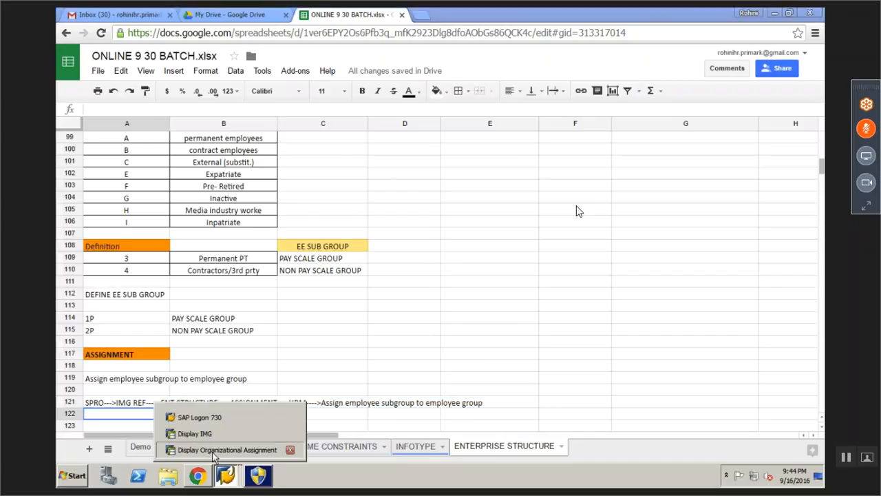
Open the Assign employee subgroup to employee group activity and add a new entry for group 3, subgroup 1P
left_click(220, 449)
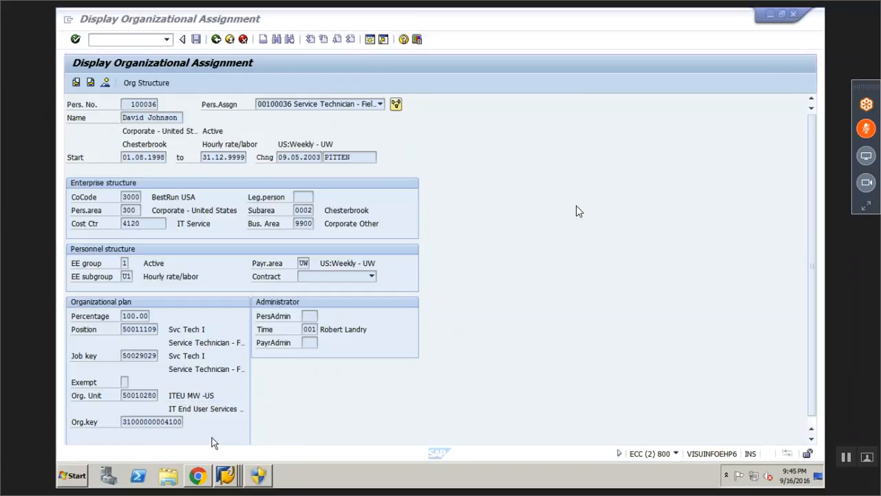
left_click(214, 443)
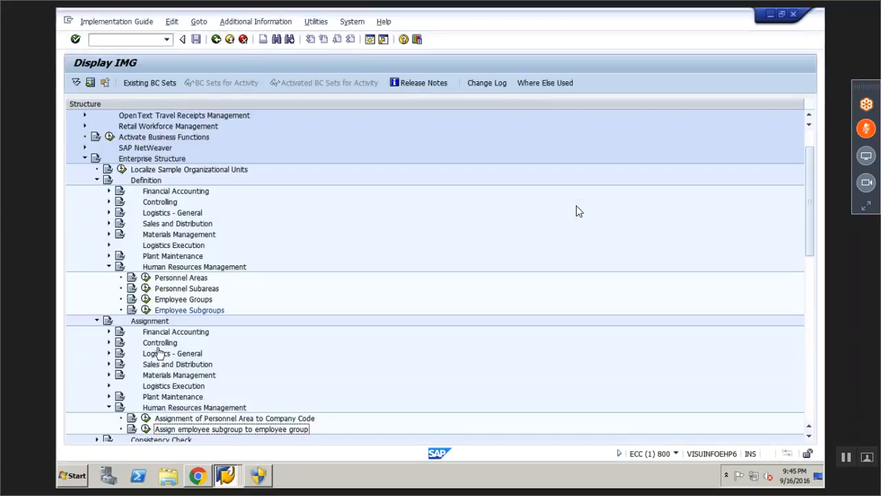
left_click(145, 429)
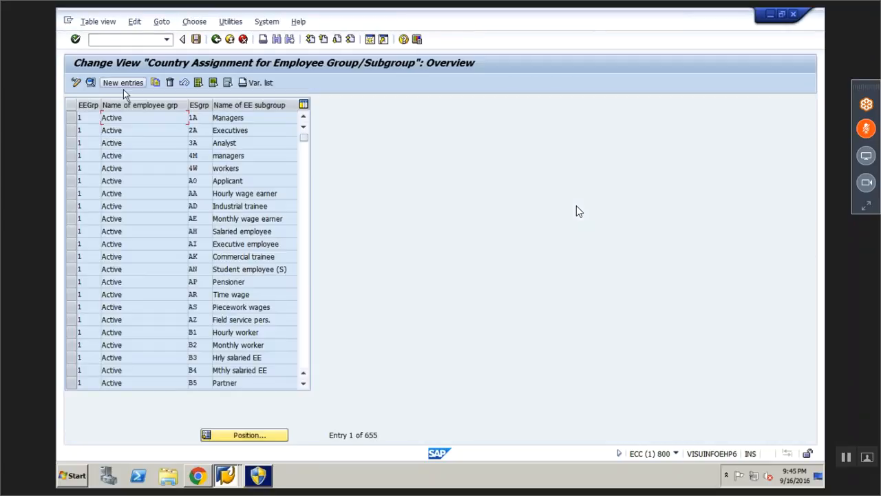
left_click(123, 88)
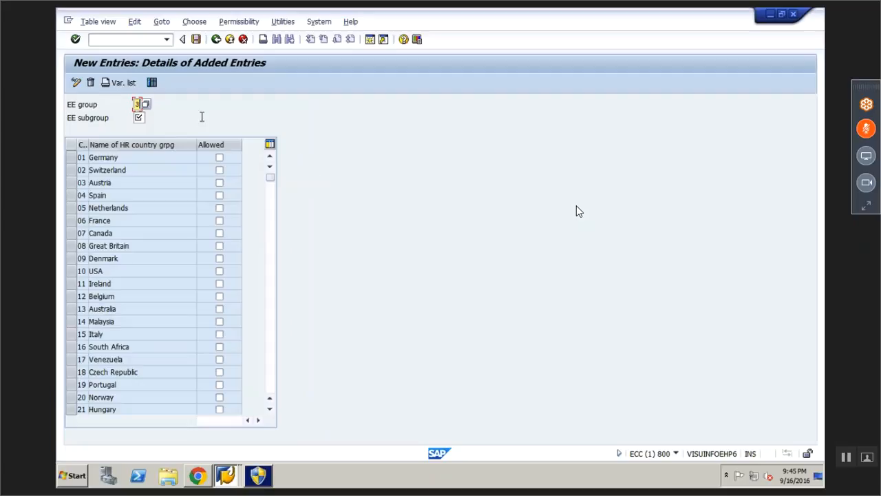
type("3")
key("Tab")
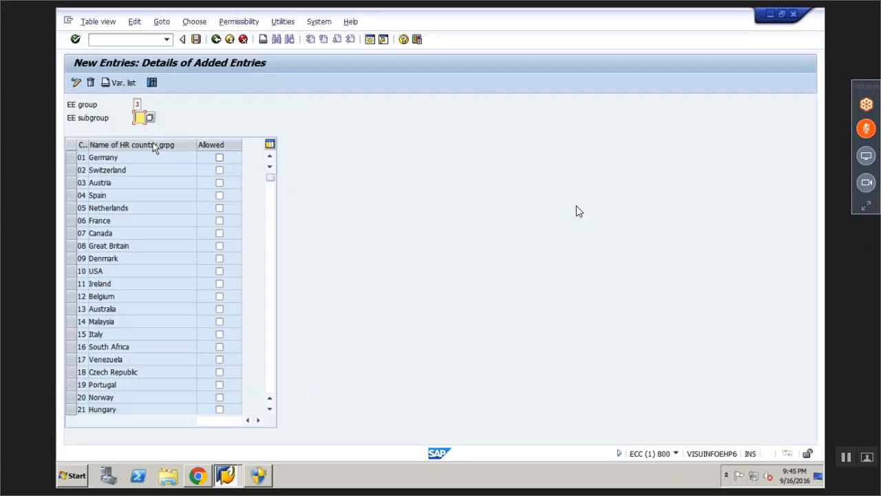
type("1P")
key("Return")
Tick Allowed for India on the 3/1P entry, save it under the customizing request, and go back
left_click(211, 105)
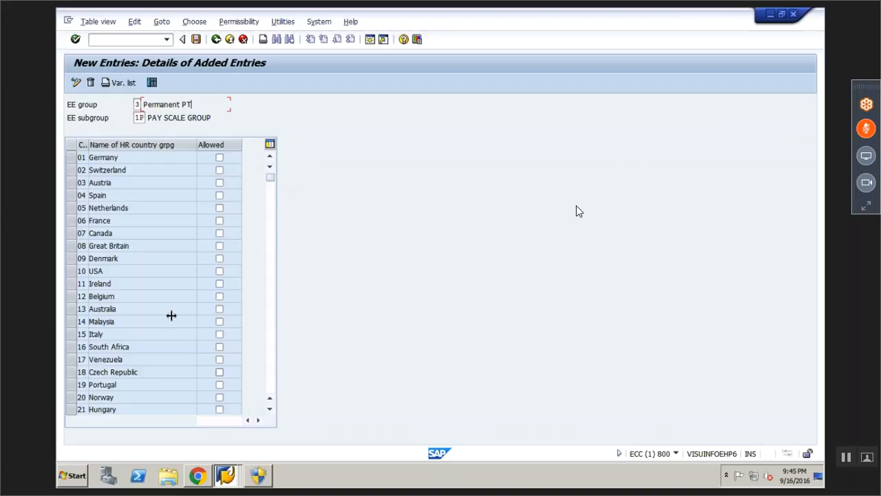
left_click(272, 410)
left_click(272, 409)
left_click(272, 409)
left_click(272, 410)
left_click(272, 410)
left_click(272, 410)
left_click(272, 410)
left_click(272, 410)
left_click(272, 410)
left_click(272, 410)
left_click(204, 386)
left_click(219, 385)
left_click(219, 371)
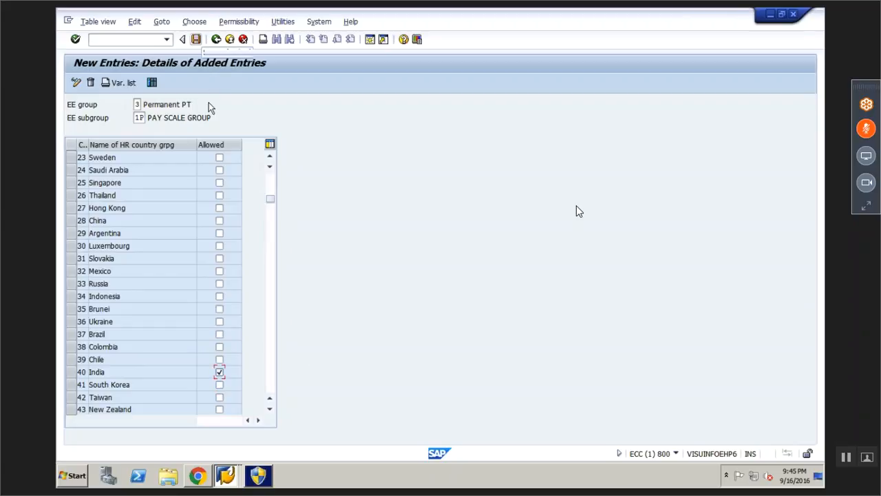
key("ctrl+s")
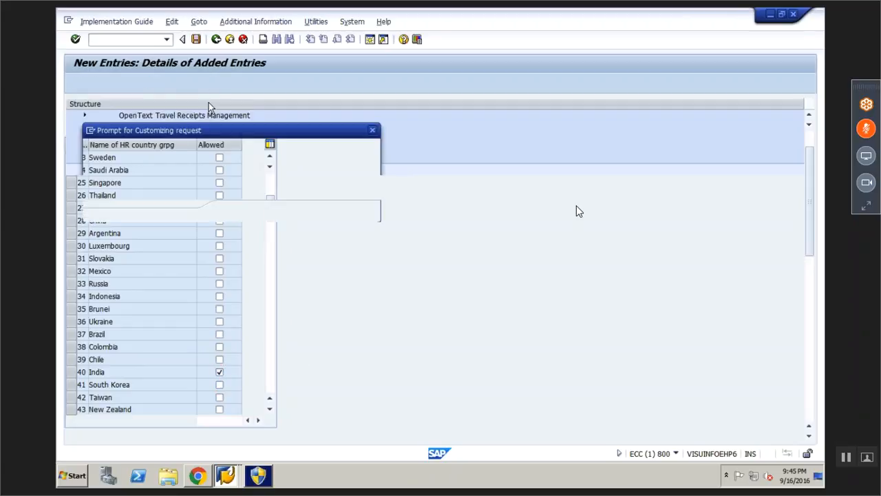
key("Return")
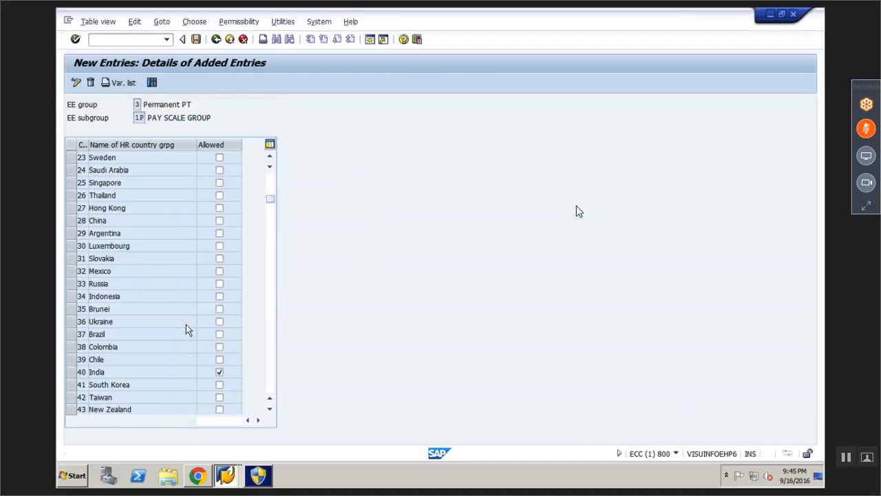
key("F3")
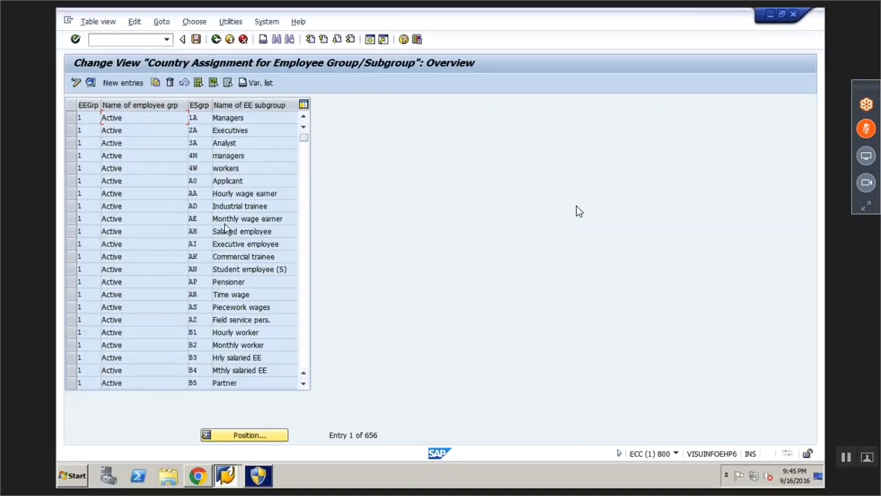
Add a new country assignment entry for employee group 4 with subgroup 2P
left_click(120, 87)
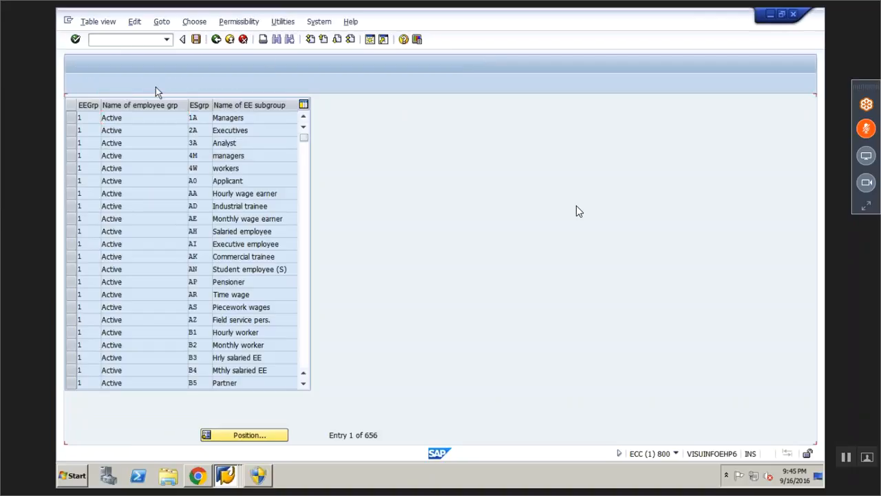
type("4")
key("Tab")
type("2P")
key("Return")
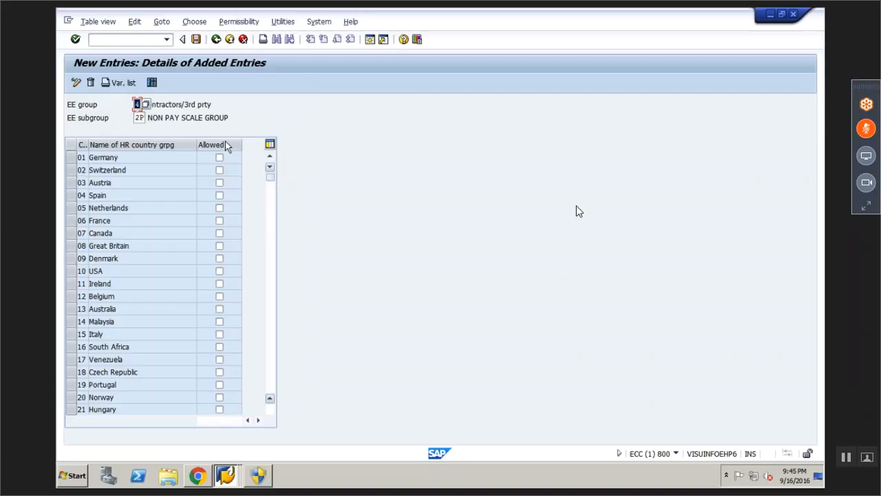
Mark the group 4 / subgroup 2P entry as allowed for India
left_click(270, 409)
left_click(270, 409)
left_click(270, 410)
double_click(270, 409)
double_click(270, 410)
double_click(270, 410)
double_click(269, 410)
double_click(269, 410)
left_click(268, 410)
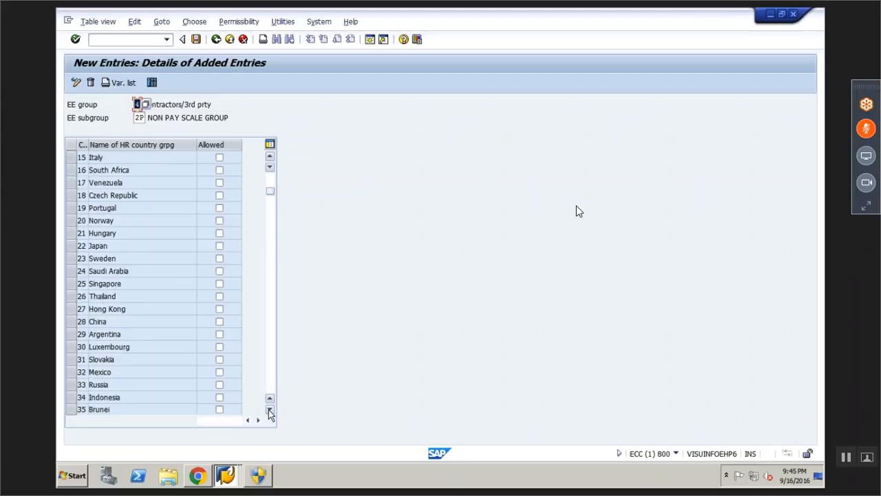
left_click(269, 410)
double_click(270, 410)
double_click(269, 411)
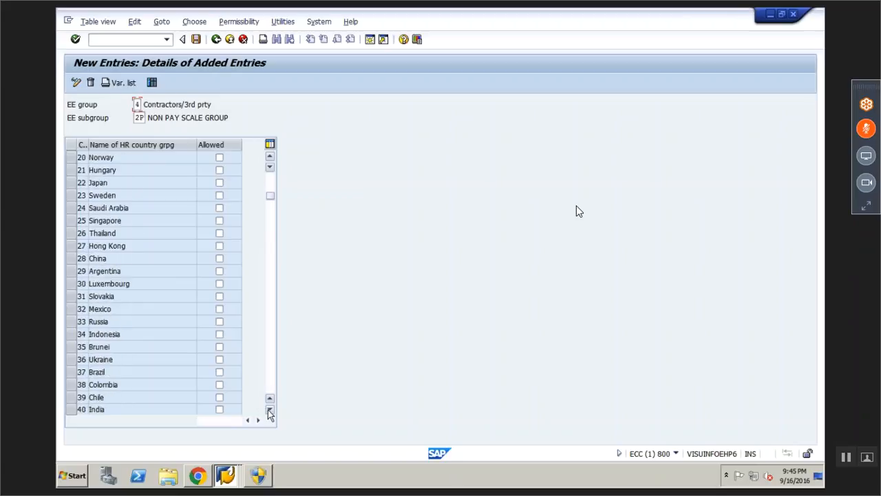
double_click(269, 411)
left_click(219, 385)
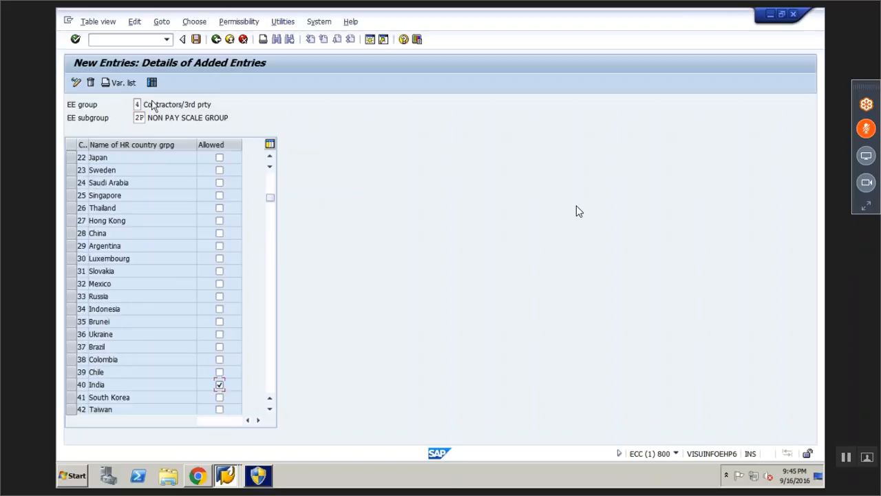
Save the 4/2P entry and return to the country assignment overview
left_click(198, 41)
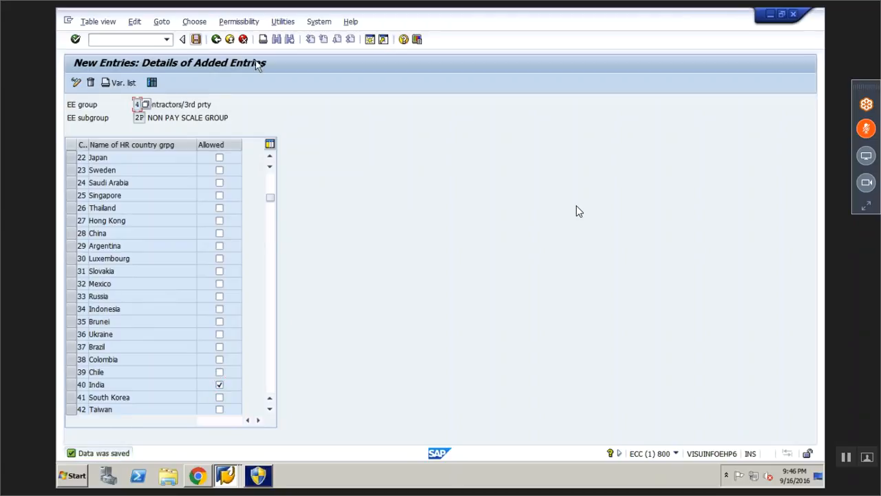
left_click(216, 40)
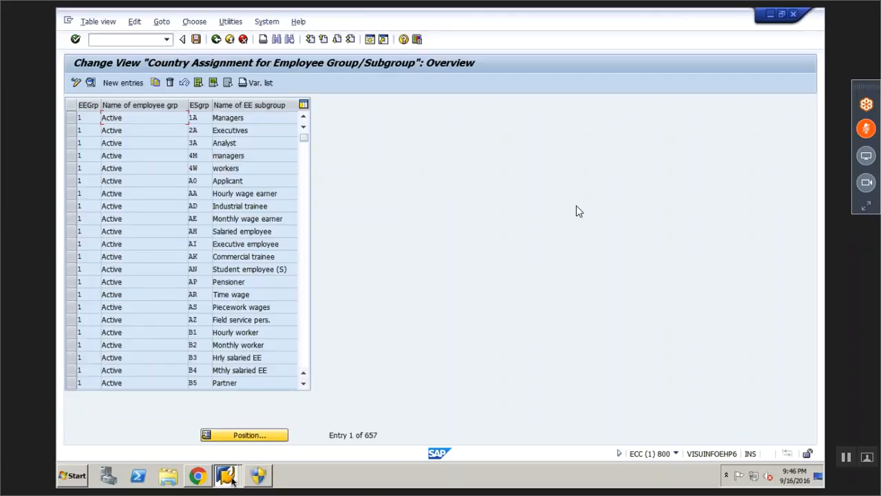
left_click(267, 475)
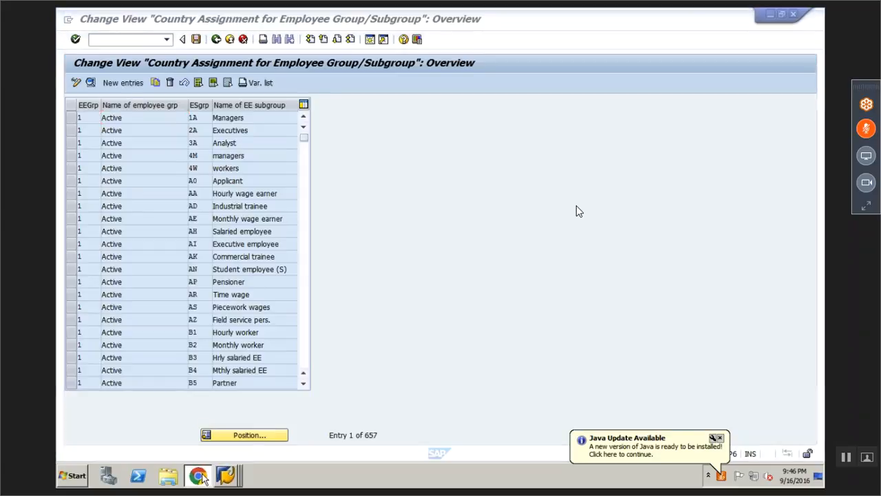
Bring the Google Sheets notes back into view on the ENTERPRISE STRUCTURE tab
left_click(203, 478)
left_click(228, 378)
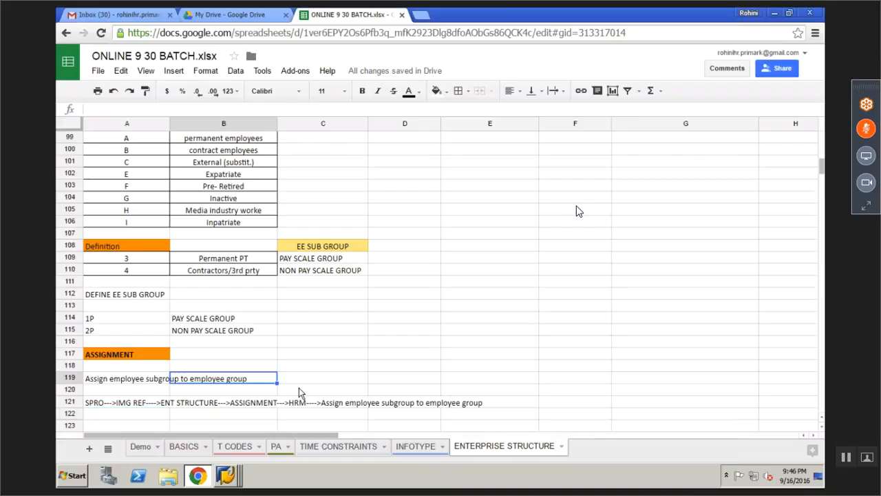
scroll(300, 393, "up", 1)
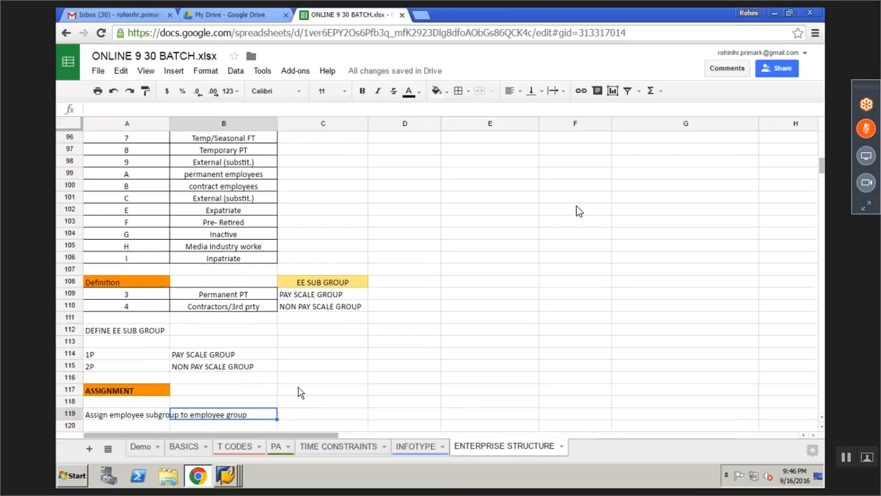
scroll(298, 387, "up", 1)
scroll(297, 386, "down", 3)
left_click(103, 389)
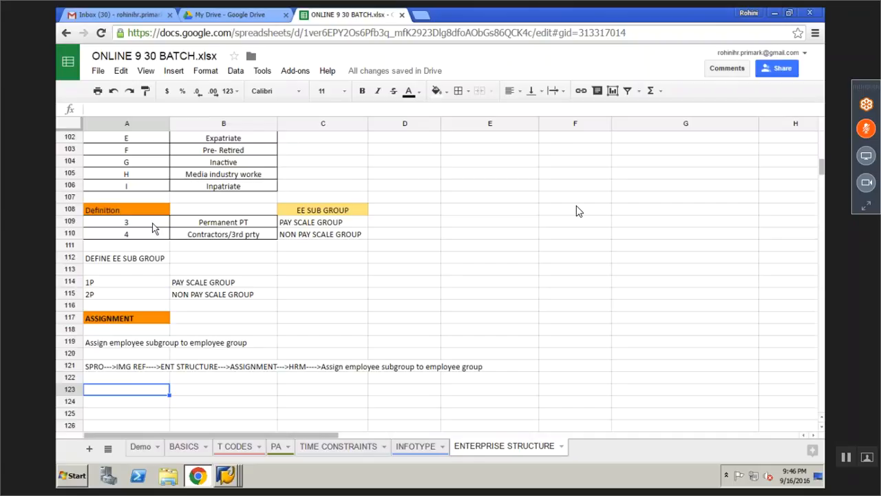
Point out group 3 Permanent PT with PAY SCALE GROUP 1P, and group 4 Contractors/3rd prty with 2P
left_click(197, 226)
left_click(310, 224)
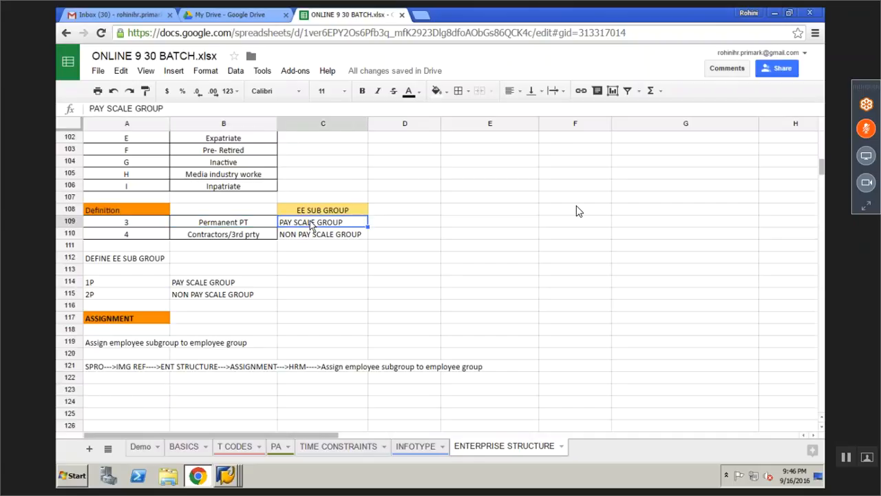
left_click(136, 289)
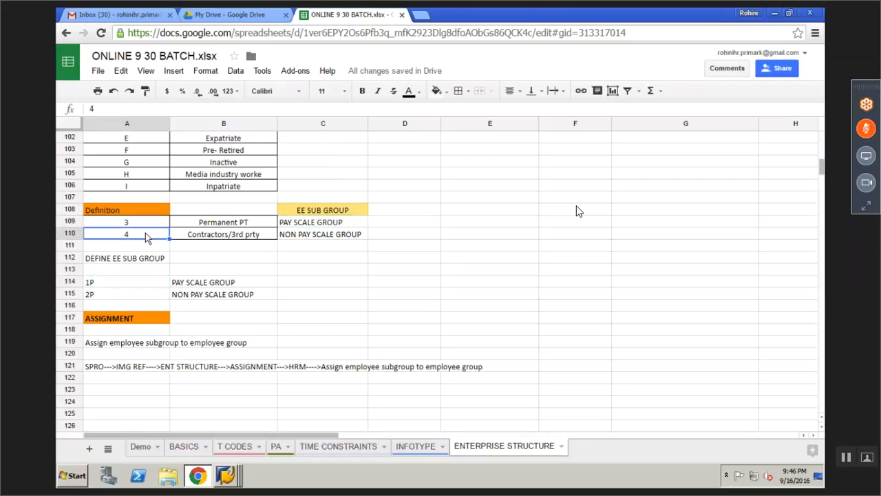
left_click(221, 234)
left_click(302, 236)
left_click(112, 297)
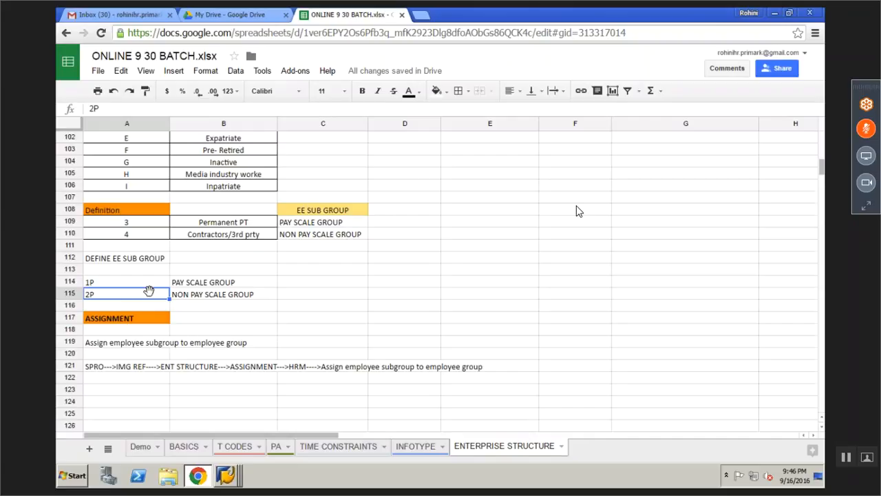
left_click(198, 223)
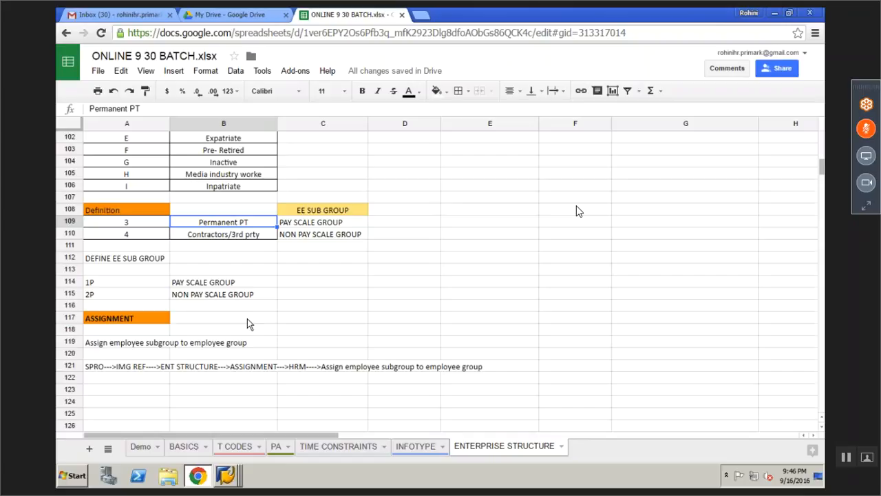
Add the A123 note on picking the EE group and subgroup and saving by check mark, then open a new window
left_click(316, 259)
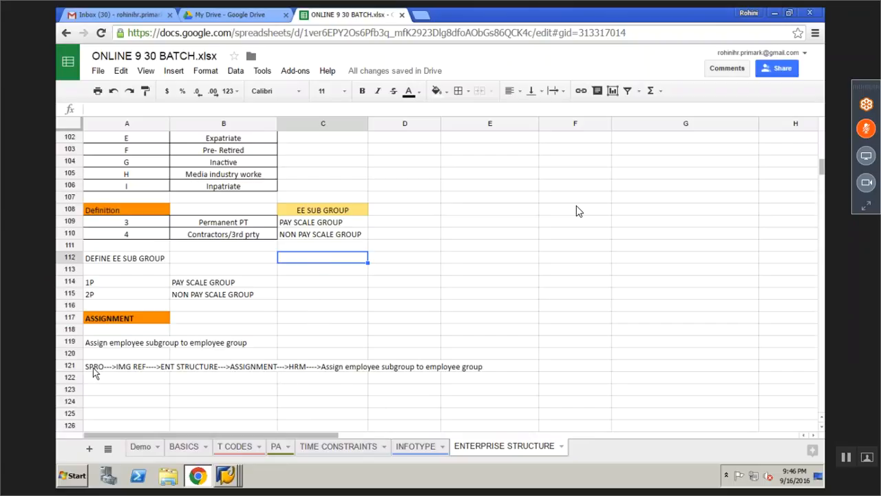
left_click(98, 390)
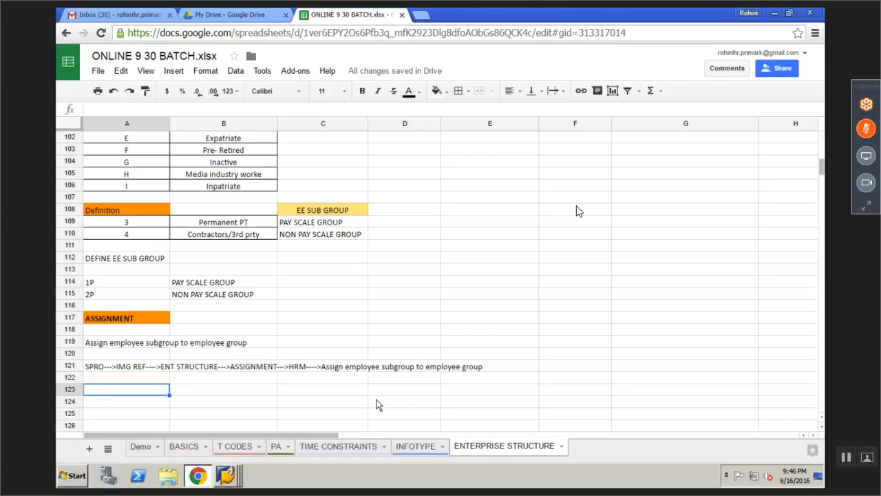
type("IN THI")
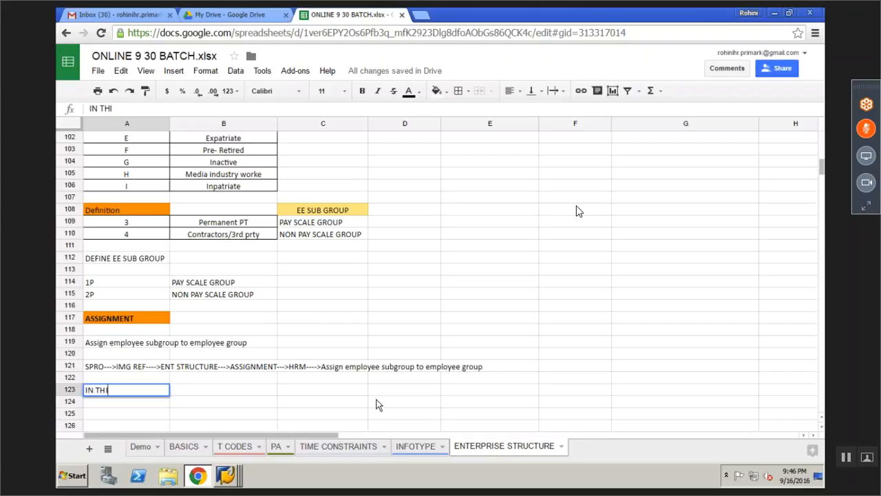
type("S STEP PICK UP THE")
key("BackSpace")
key("BackSpace")
type("H")
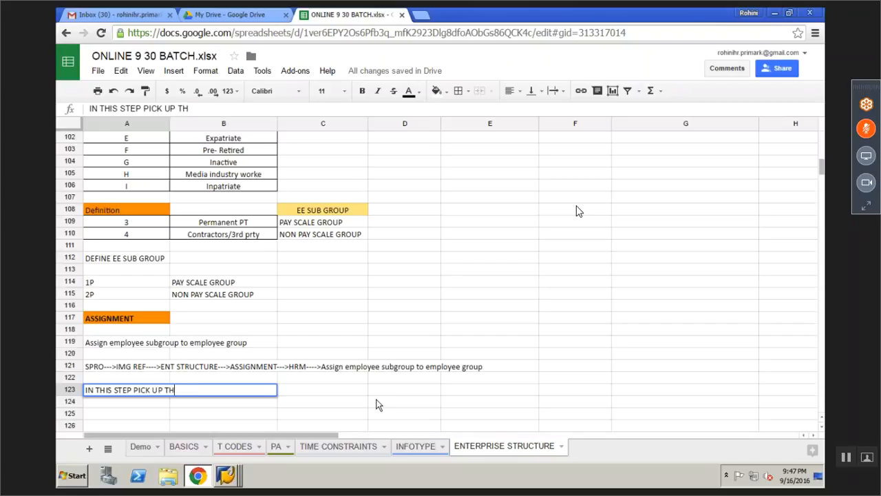
type("E EE GROUP AND ")
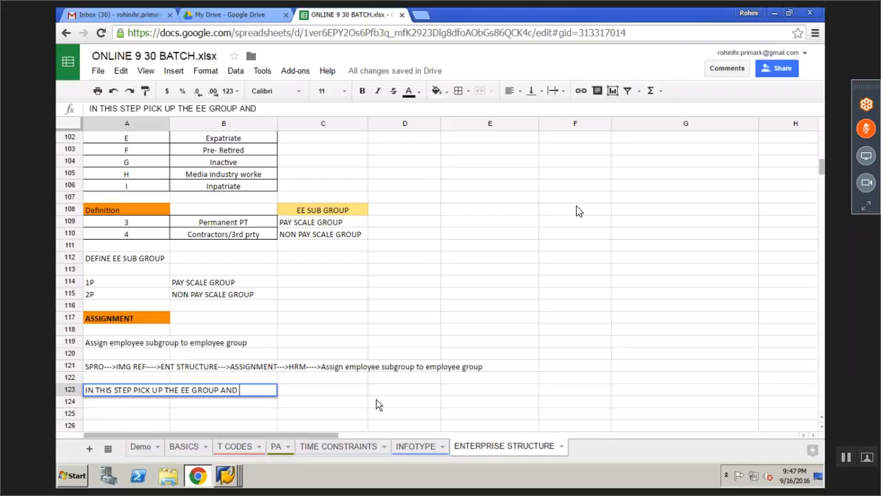
type("EE SUB GROUP AND SAVE IT T")
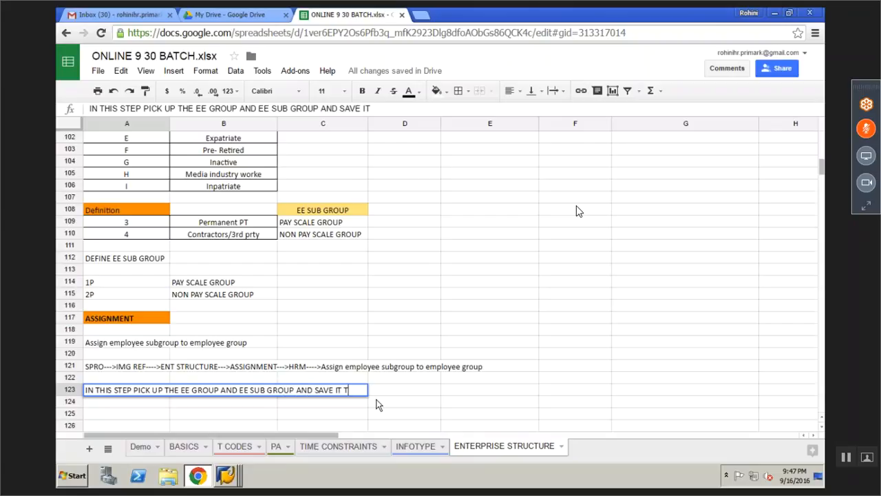
type("O THE CONTRY ")
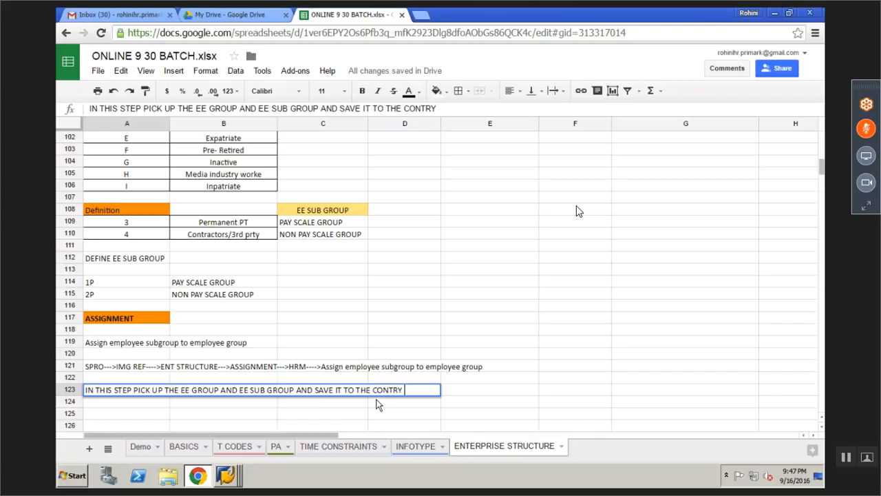
type("BY CHECK MARK")
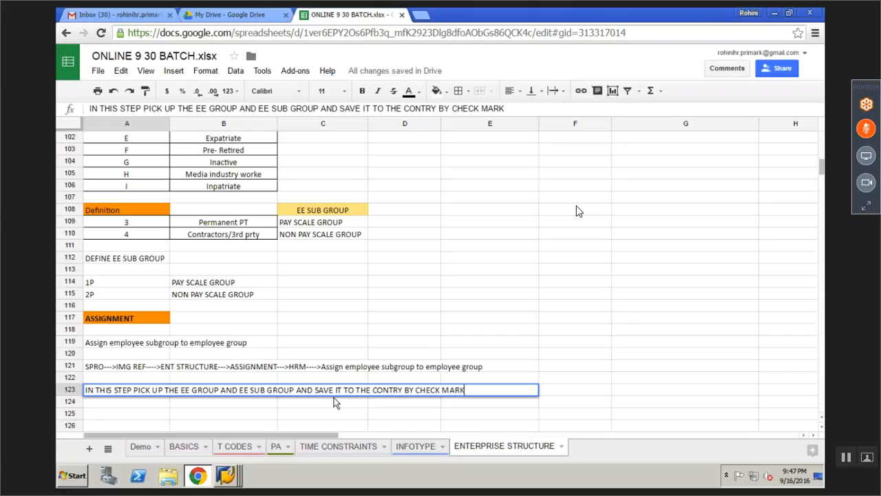
key("Return")
left_click(159, 397)
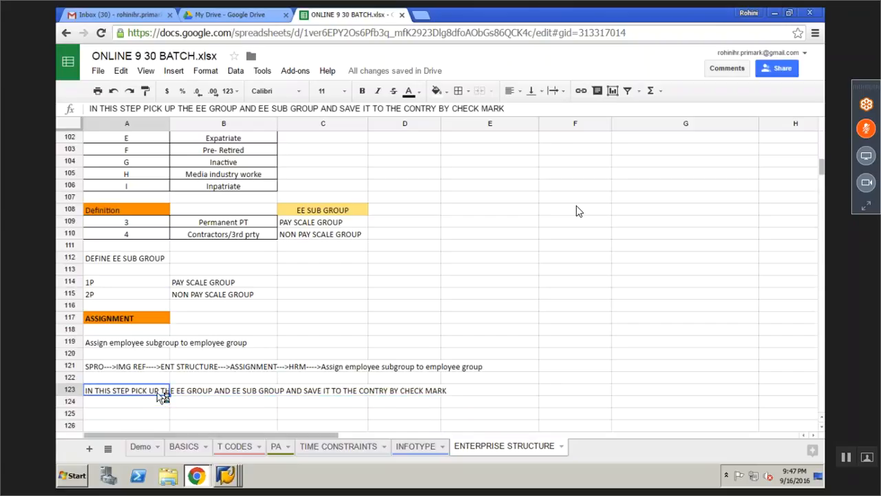
key("ctrl+n")
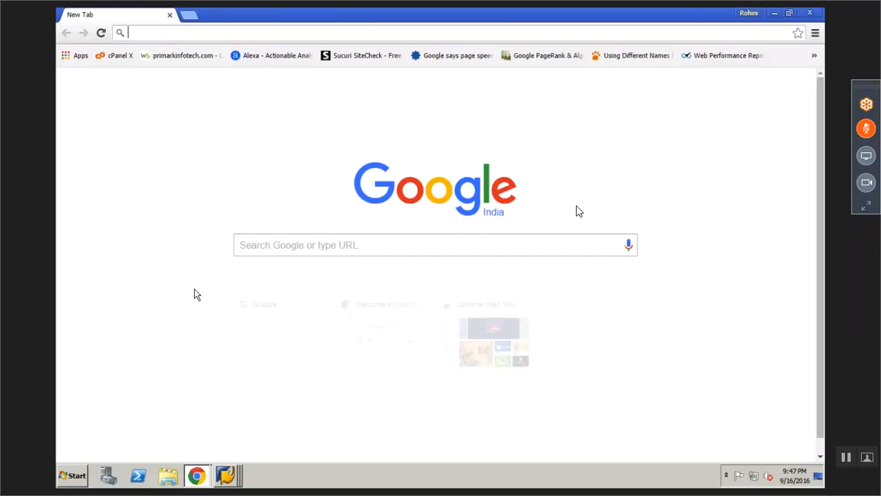
Return to the training spreadsheet and make the A123 note bold
left_click(197, 475)
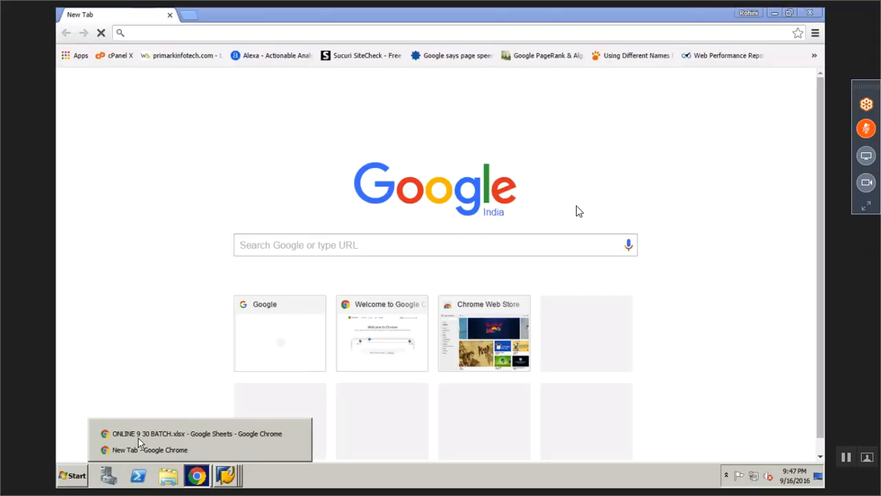
left_click(198, 474)
left_click(197, 475)
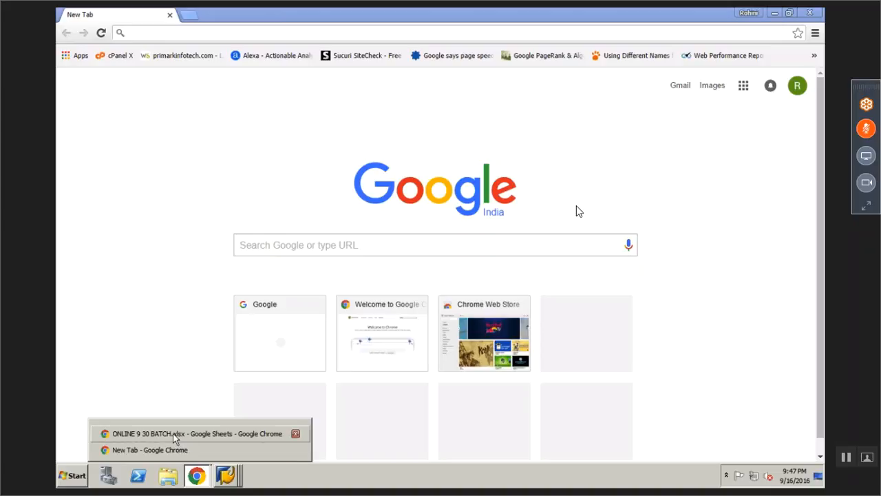
left_click(172, 433)
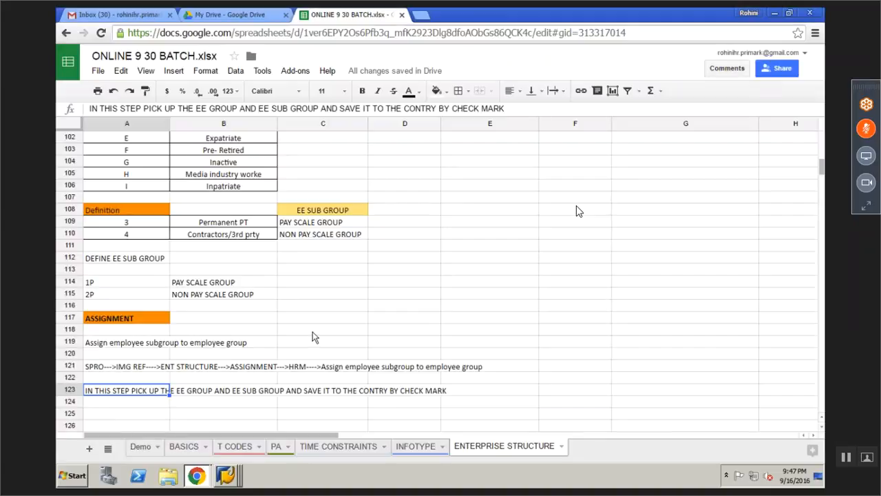
left_click(195, 415)
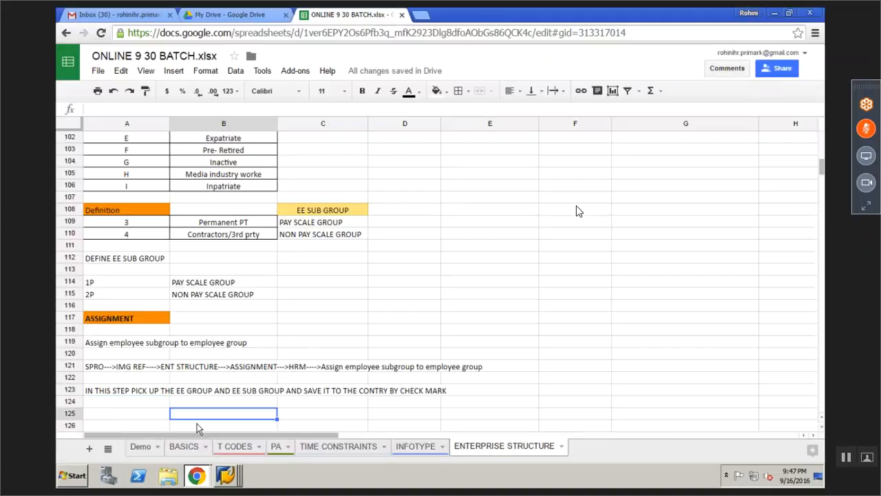
left_click(161, 396)
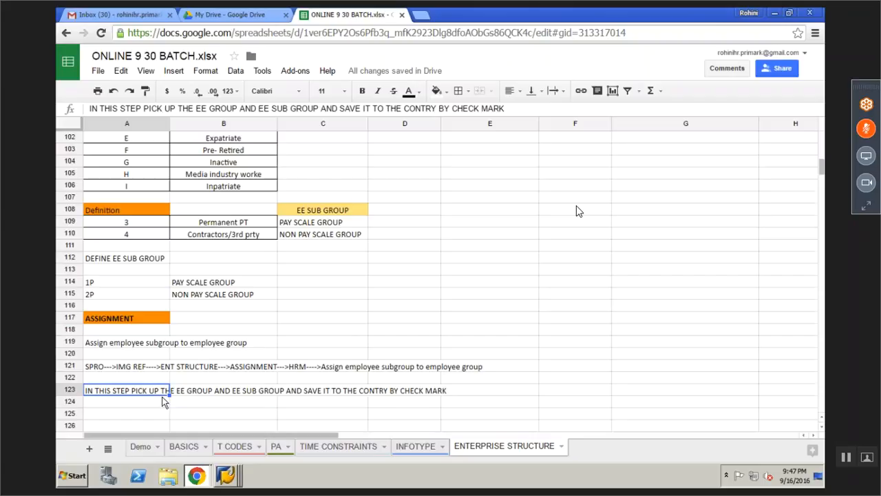
key("ctrl+b")
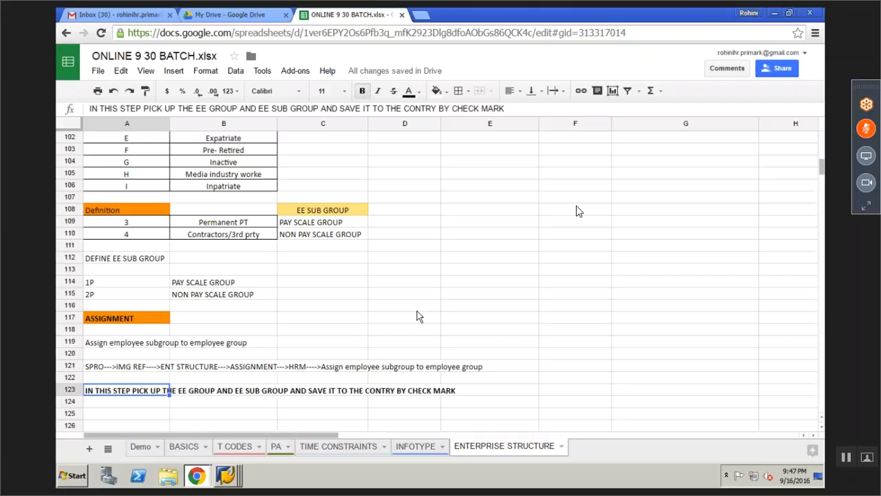
left_click(418, 316)
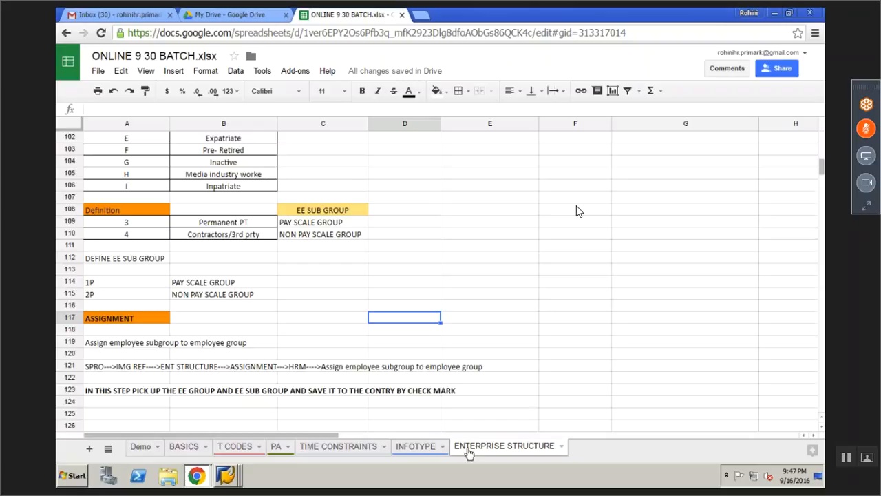
Colour the ENTERPRISE STRUCTURE tab dark blue and add a new blank sheet
right_click(468, 451)
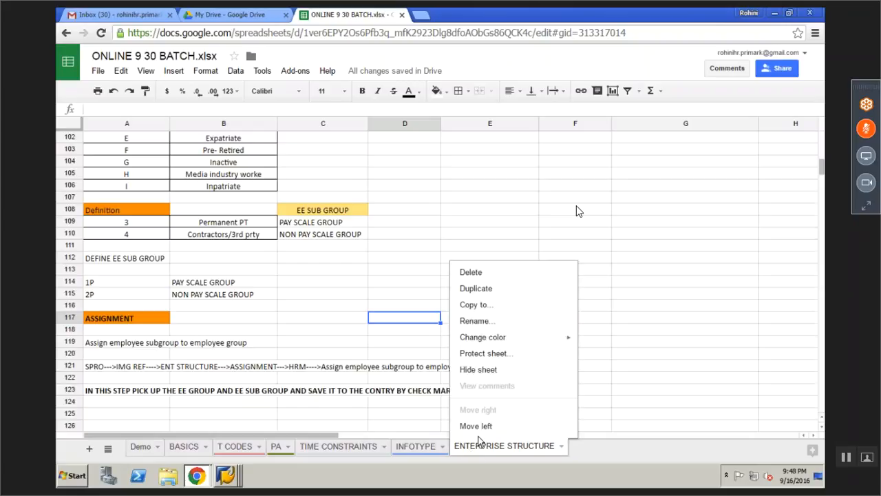
mouse_move(505, 337)
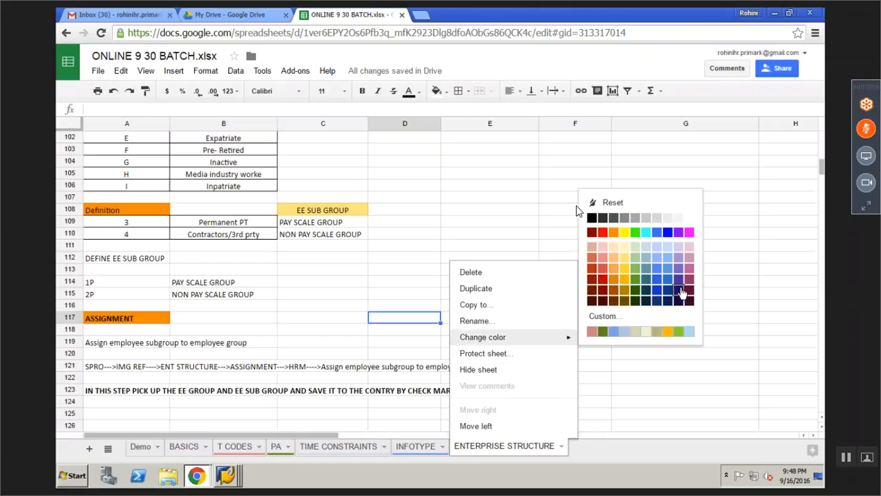
left_click(681, 292)
left_click(625, 392)
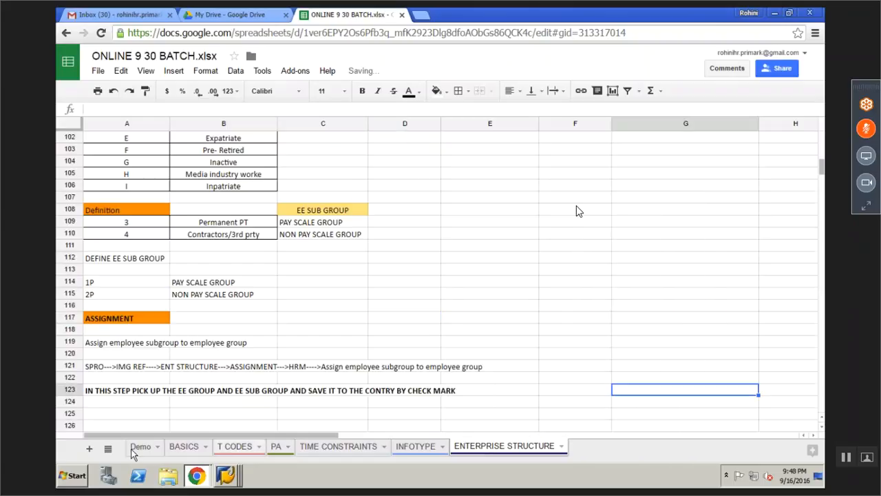
left_click(91, 449)
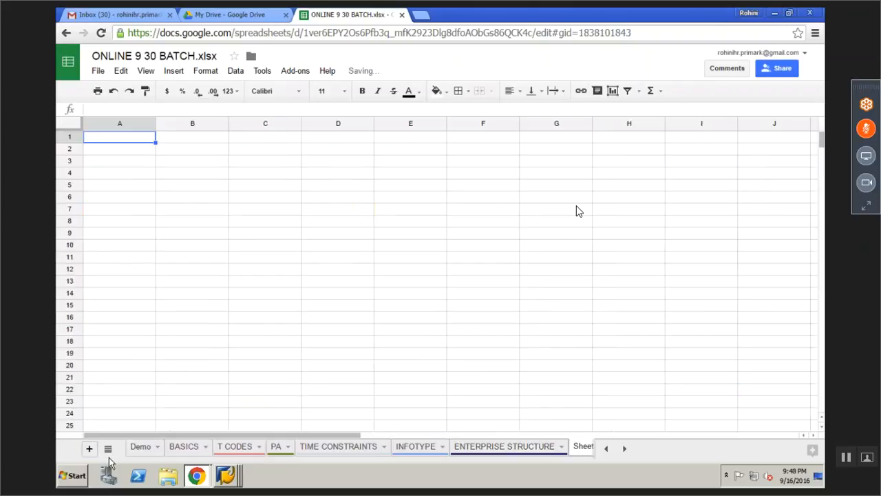
Rename the new Sheet4 tab to P ADMIN
double_click(567, 446)
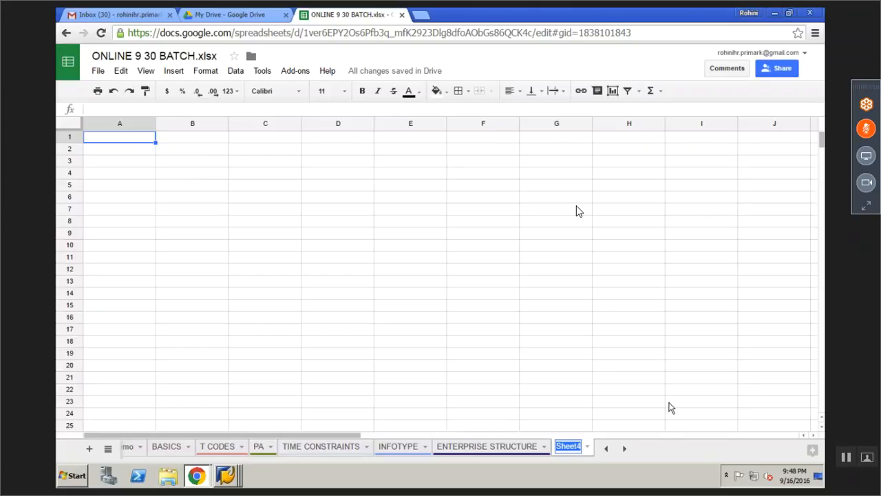
type("P")
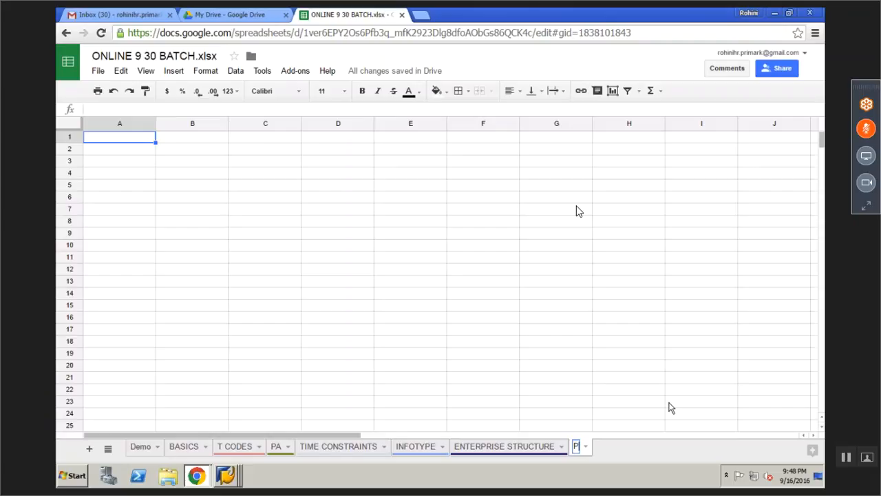
type(" ADMIN")
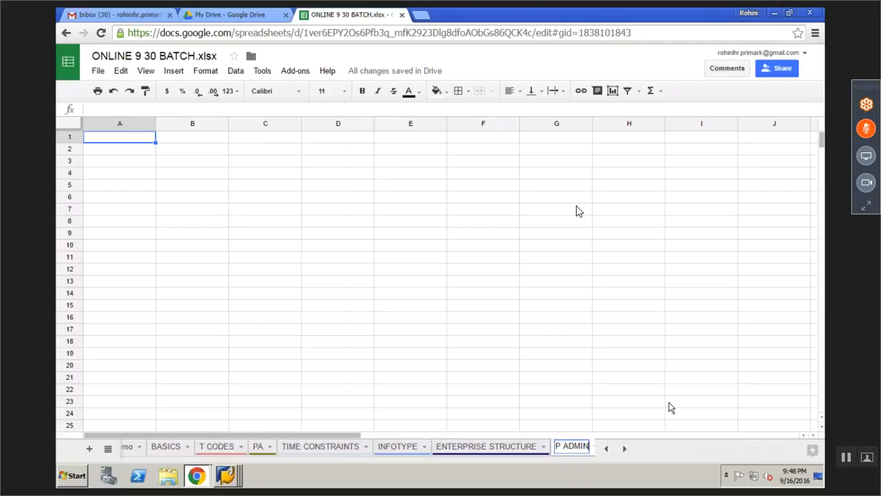
key("Return")
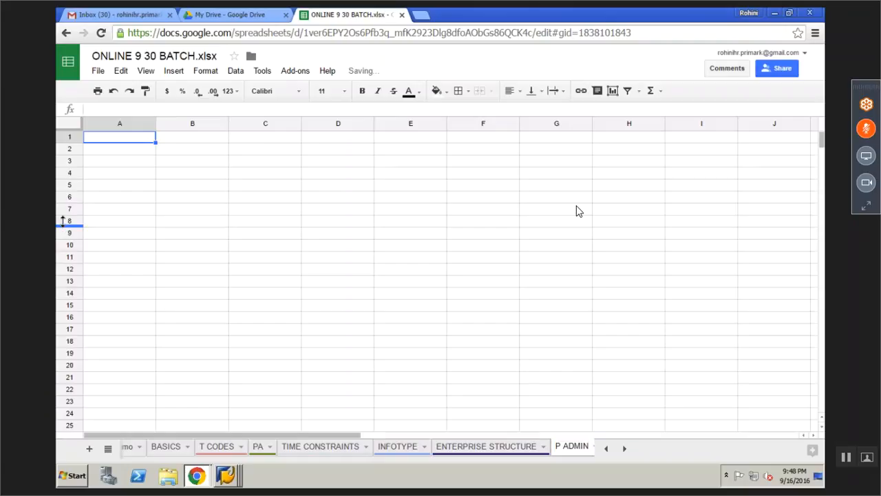
left_click(110, 210)
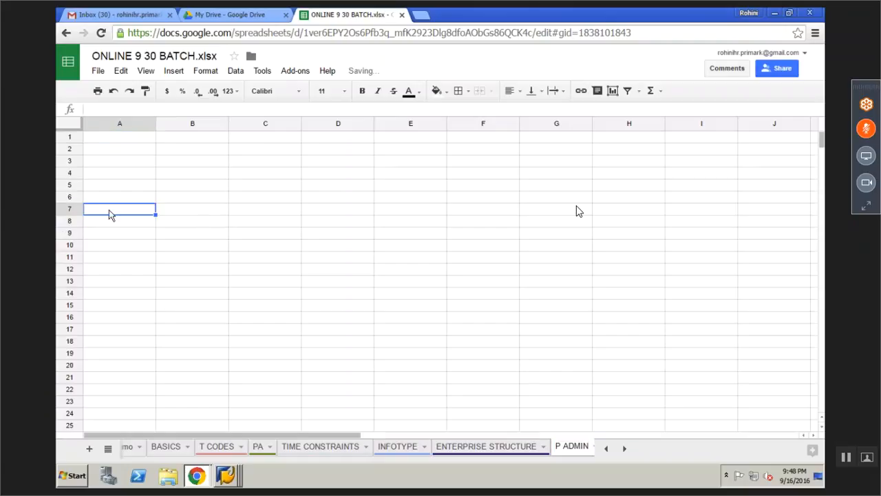
left_click(230, 476)
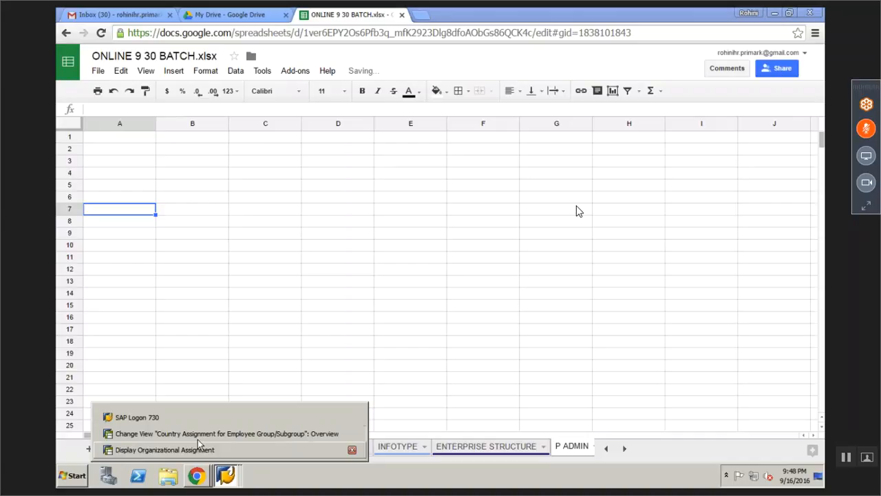
Collapse the HR branch of the IMG tree and switch to the organizational assignment display
left_click(185, 433)
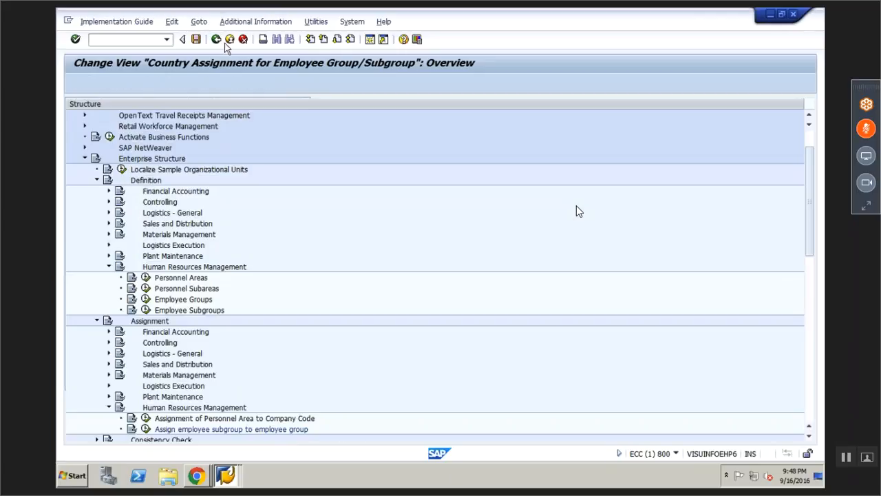
left_click(108, 267)
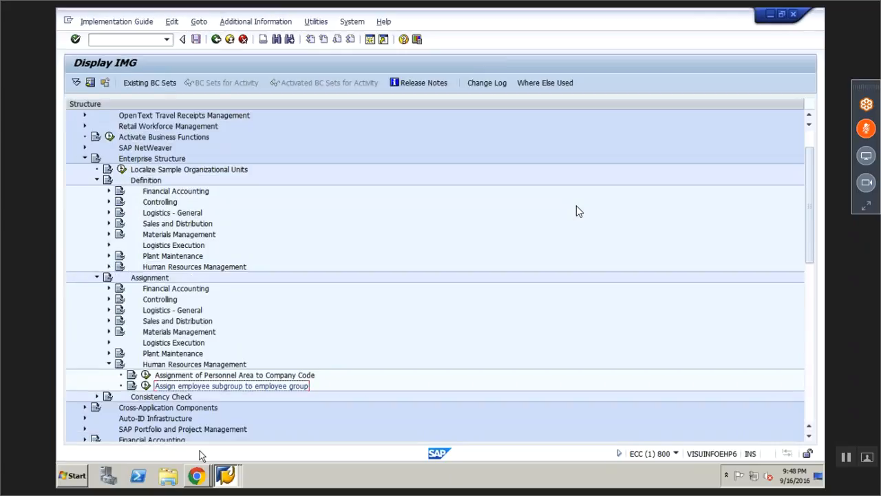
left_click(215, 472)
left_click(227, 449)
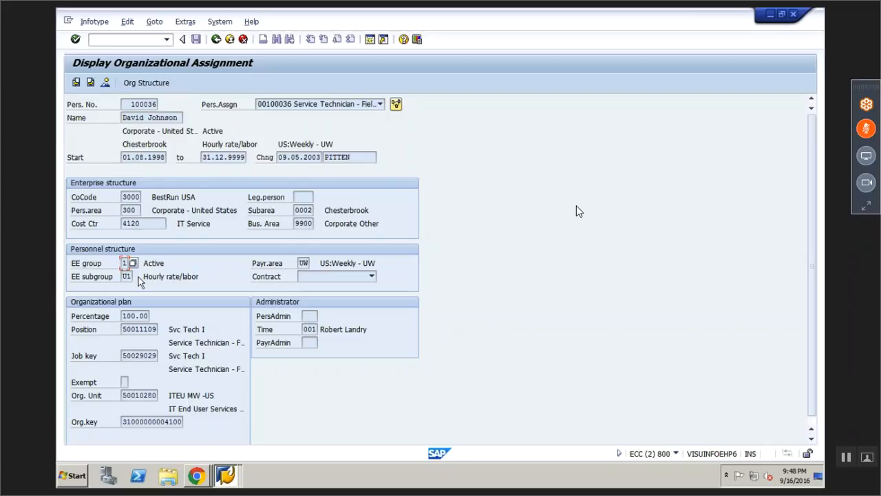
Back out of HR master data to SAP Easy Access and return to the training spreadsheet
left_click(216, 40)
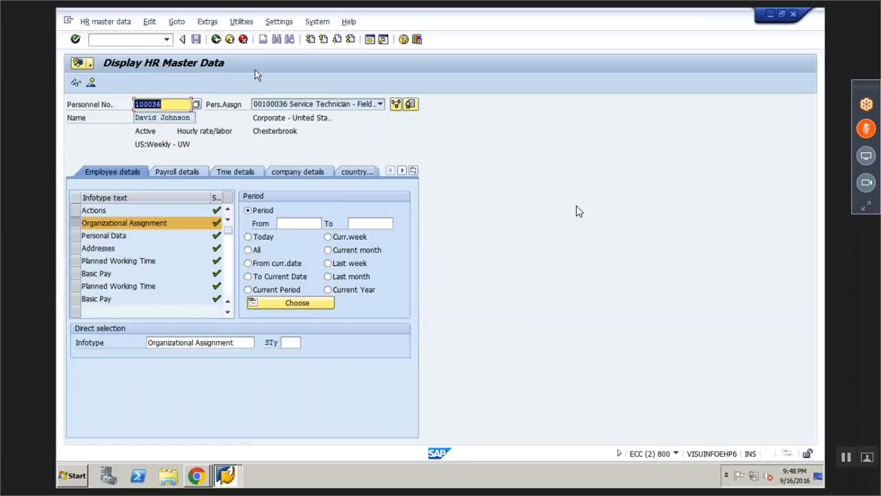
left_click(217, 41)
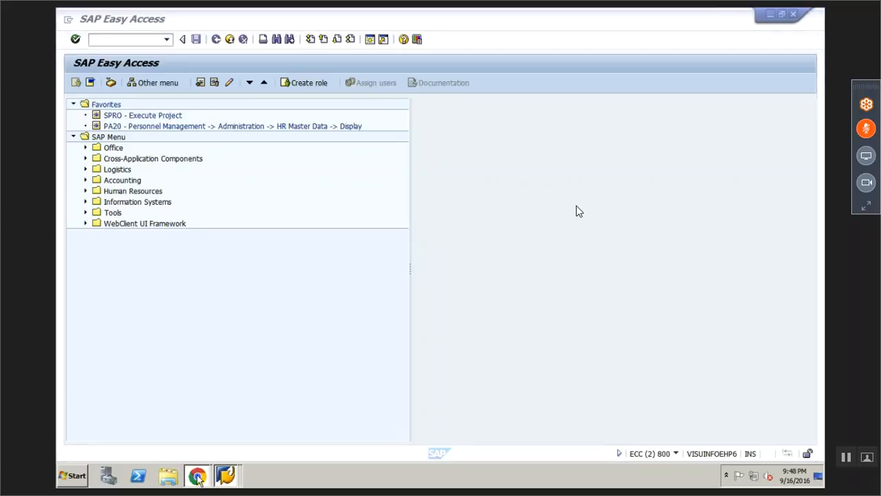
left_click(197, 476)
left_click(176, 436)
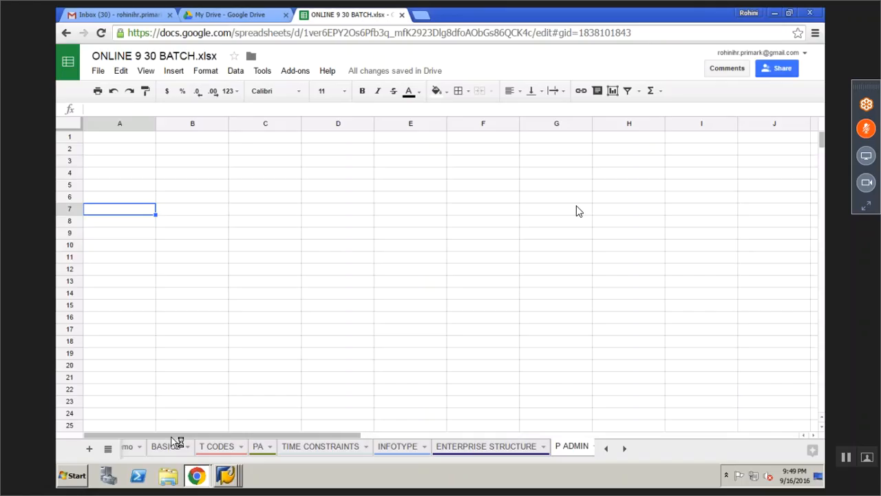
Enter PA40 in cell A2 of the P ADMIN sheet
left_click(116, 152)
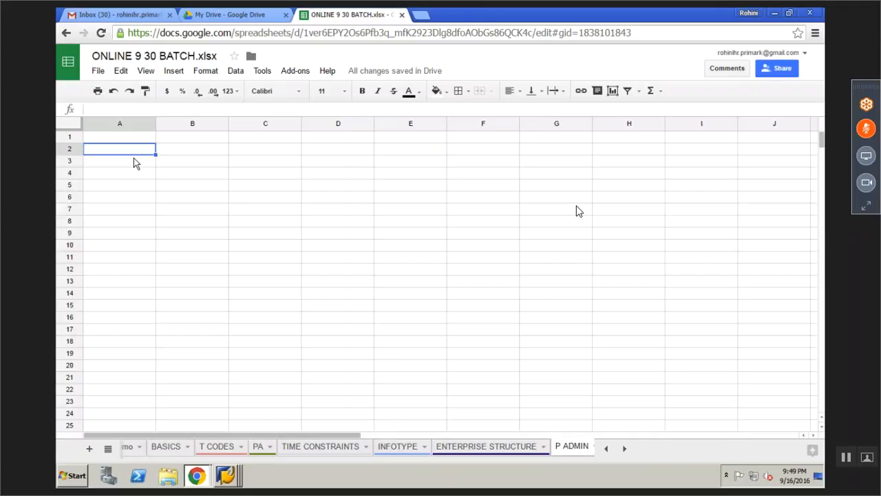
type("PA40")
key("Tab")
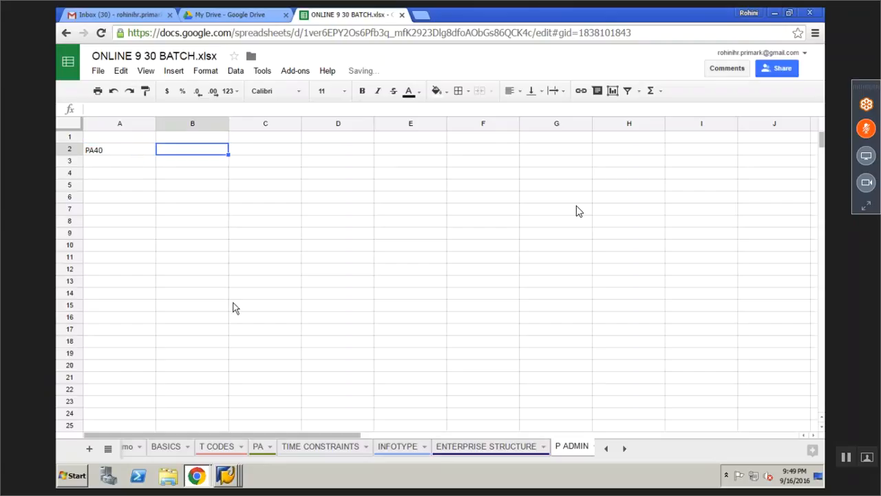
Return to SAP Easy Access and enter PA30 in the command field
right_click(229, 475)
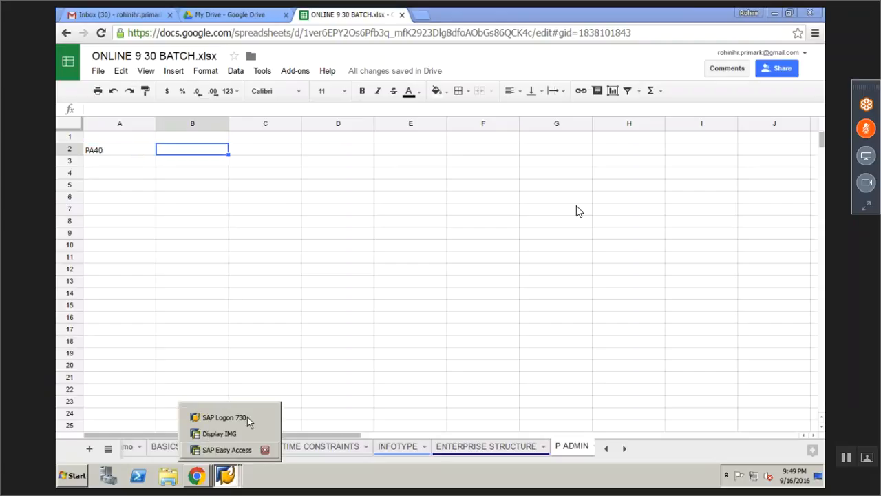
left_click(209, 447)
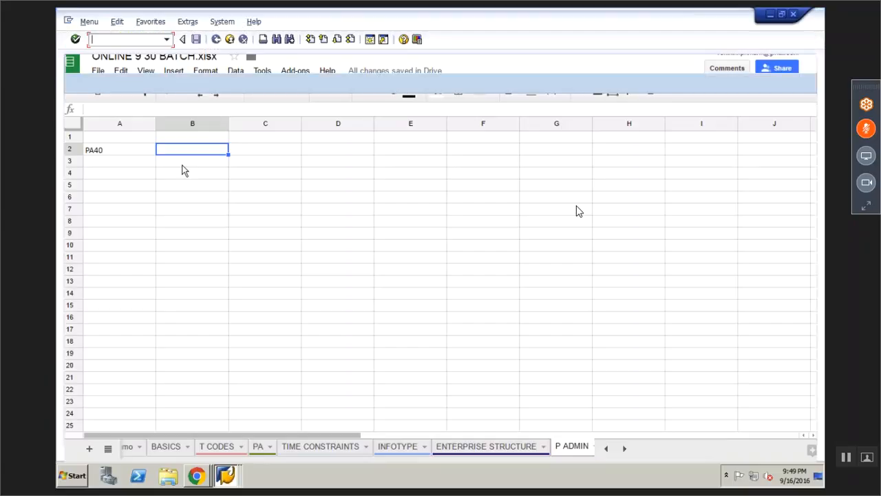
left_click(142, 40)
type("PA30")
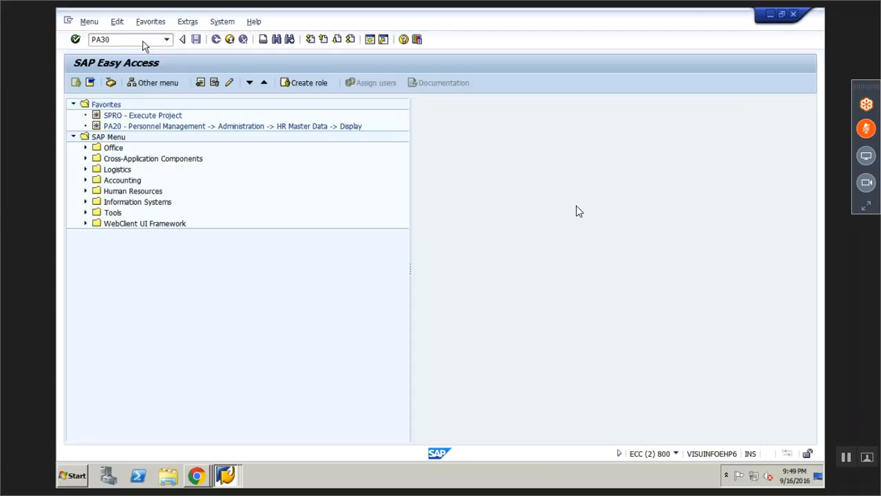
key("Return")
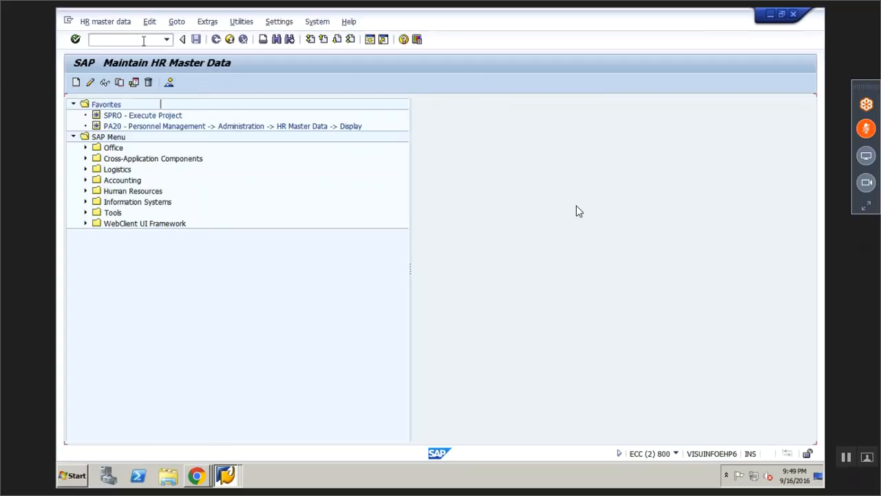
left_click(113, 172)
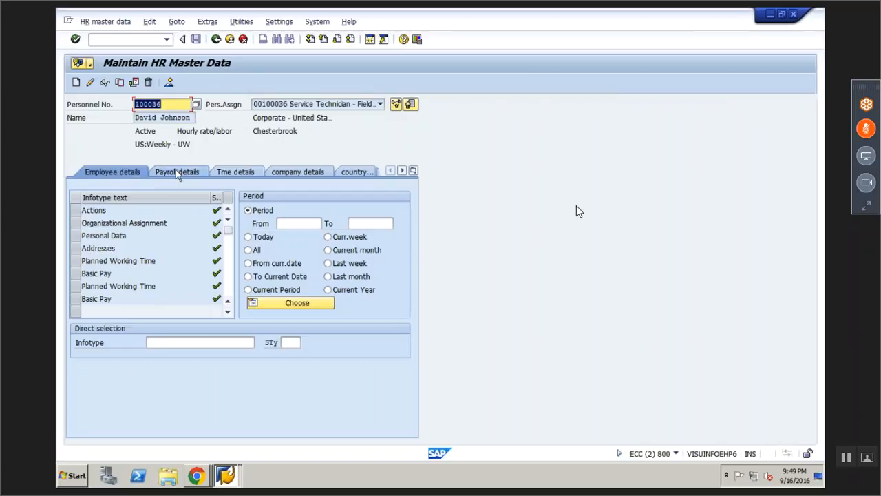
left_click(137, 171)
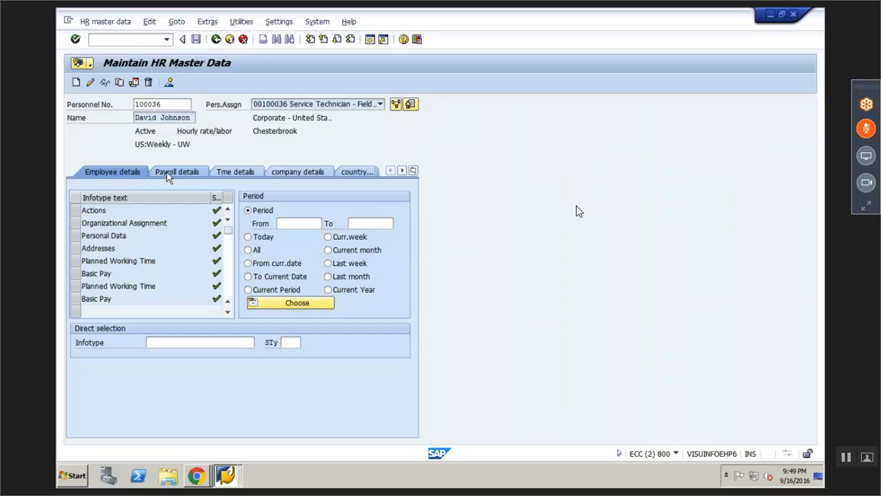
left_click(177, 172)
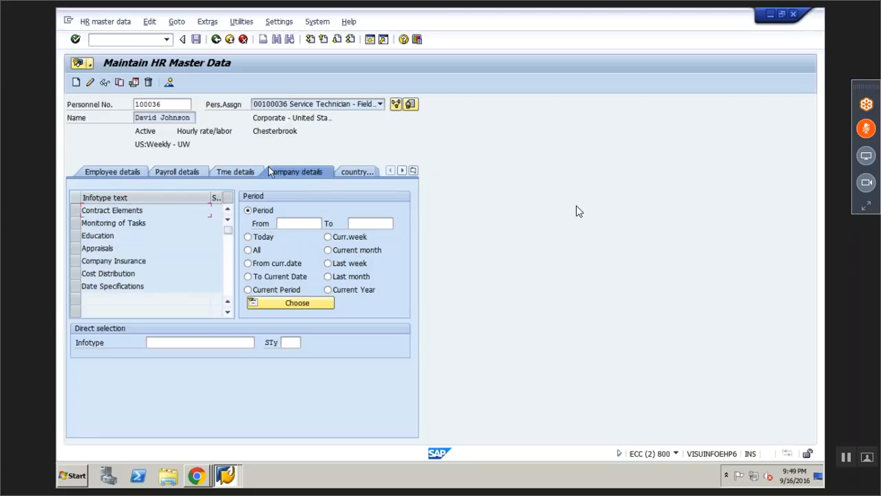
left_click(285, 174)
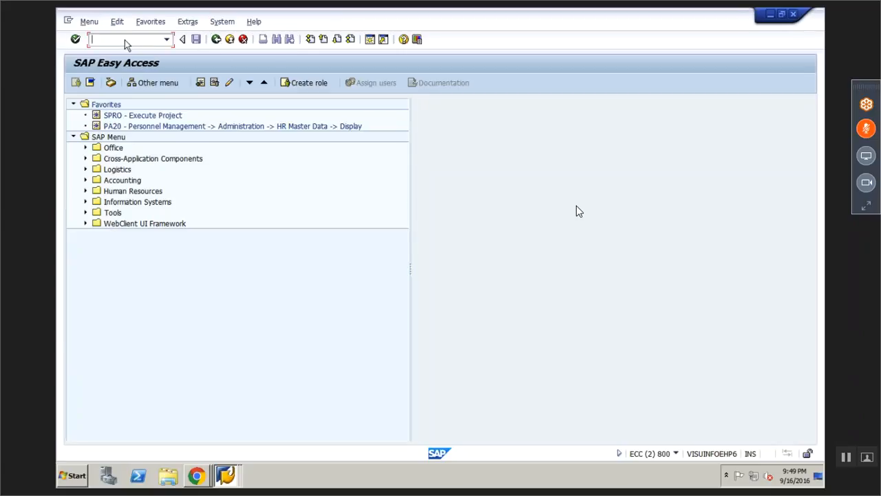
Use SU3 to change the UGR parameter from 20 to 00 and save the profile
type("SU3")
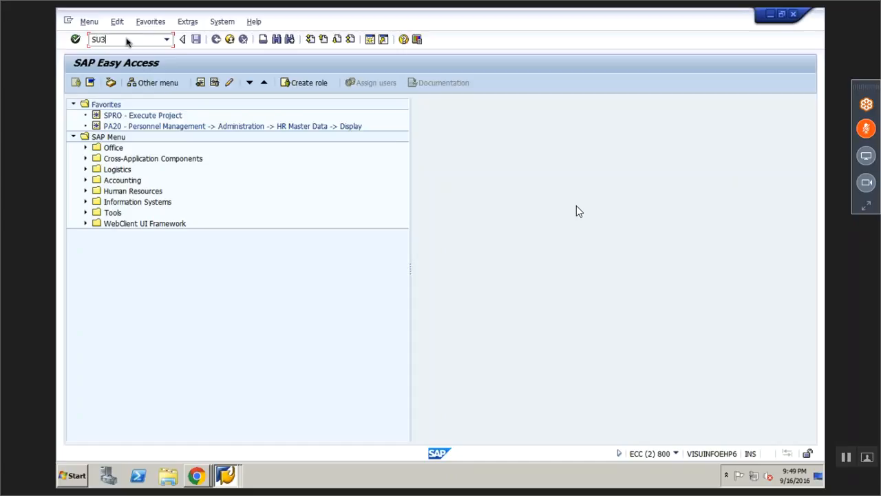
key("Return")
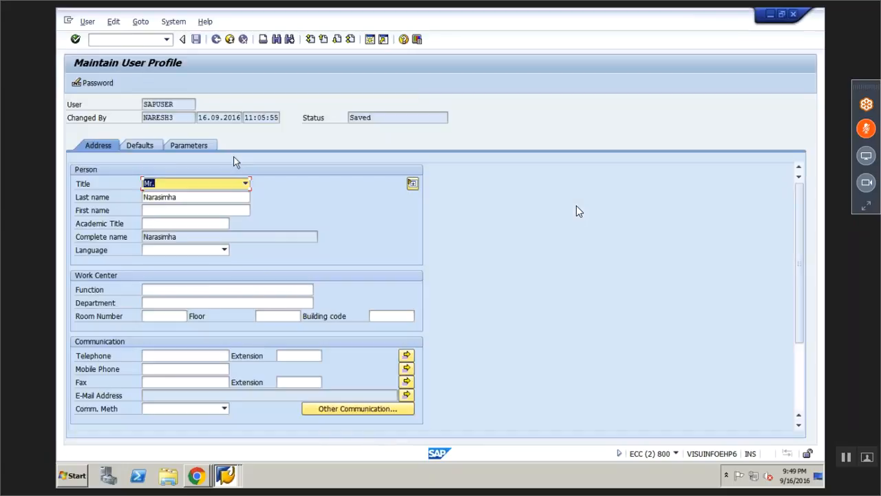
left_click(201, 148)
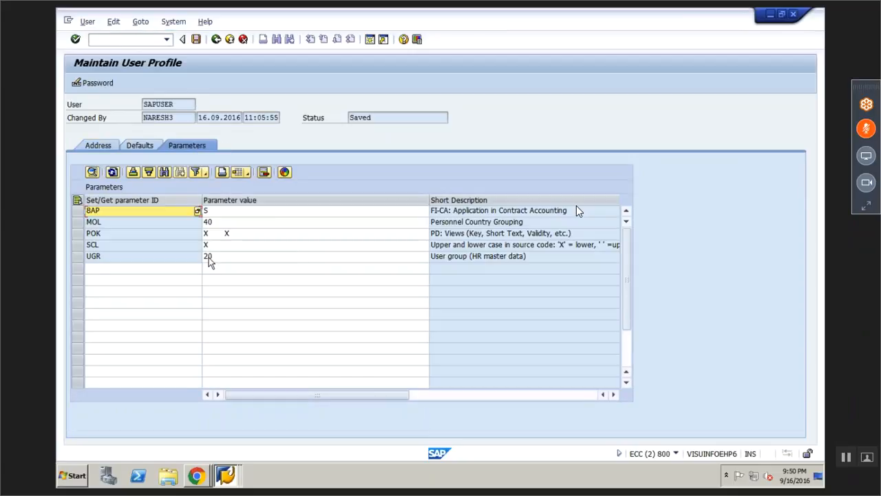
left_click(210, 257)
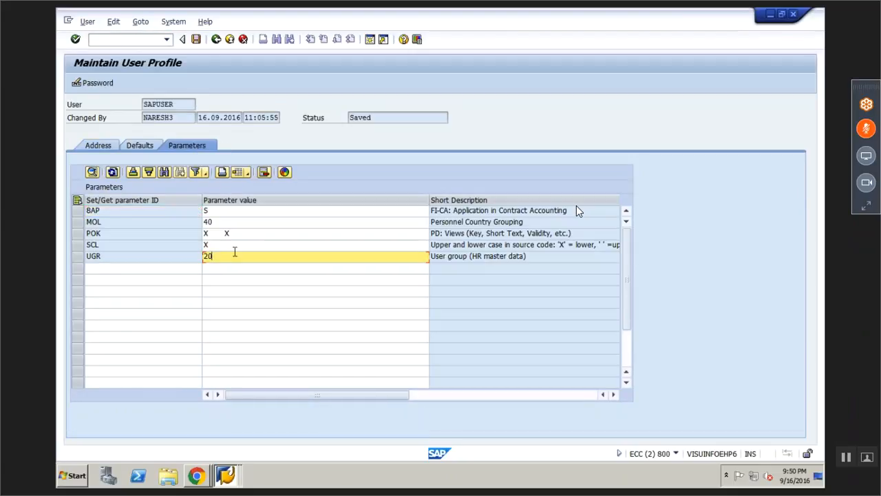
key("BackSpace")
key("BackSpace")
mouse_move(207, 14)
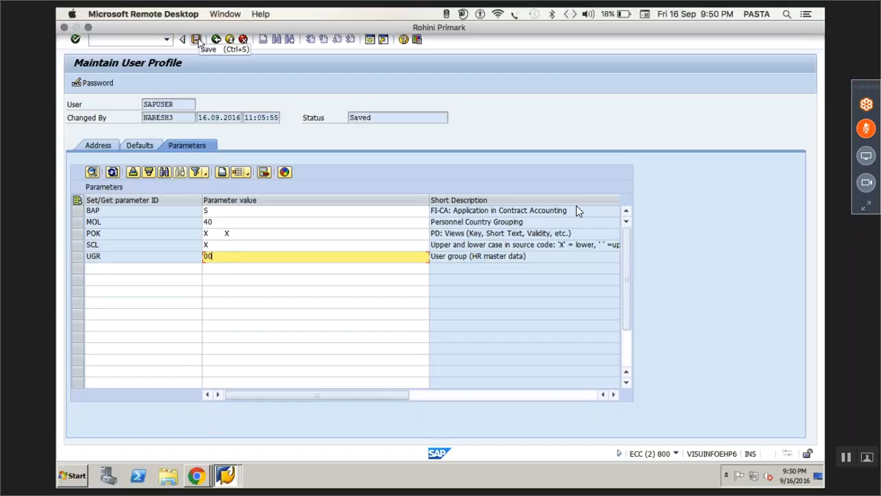
left_click(195, 39)
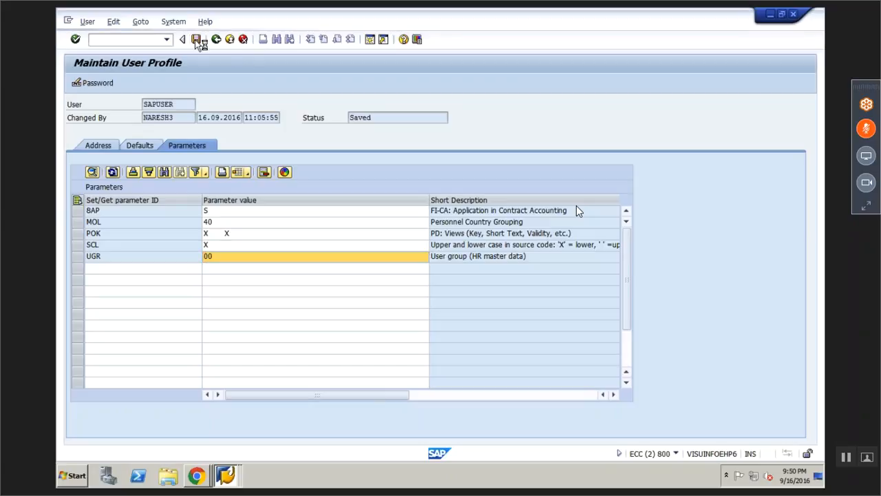
type("PA30")
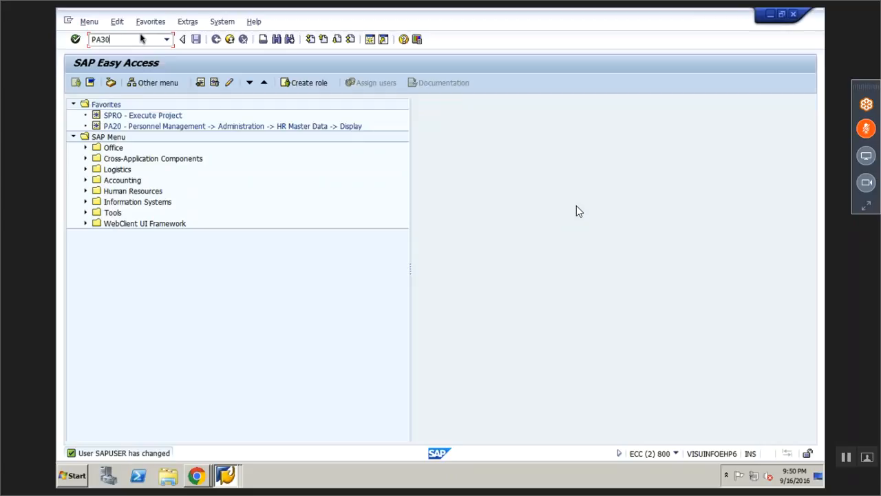
Open PA30 HR master data and show the employment contract data infotypes
key("Return")
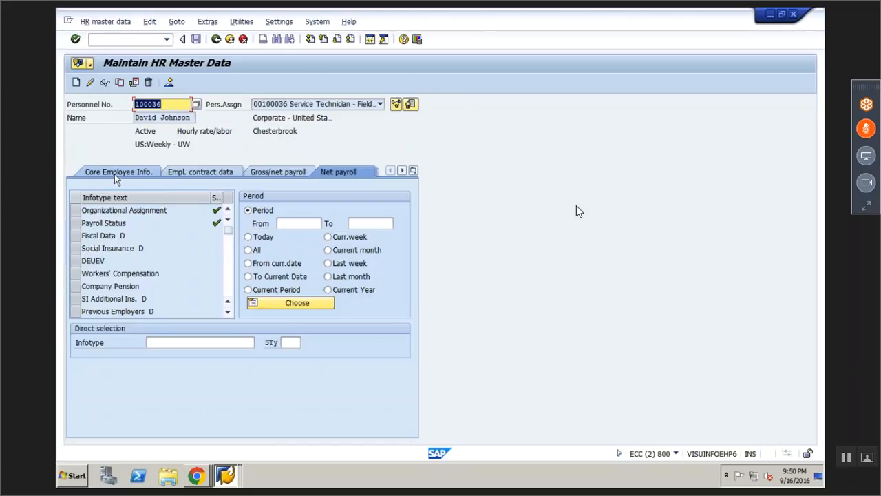
left_click(133, 172)
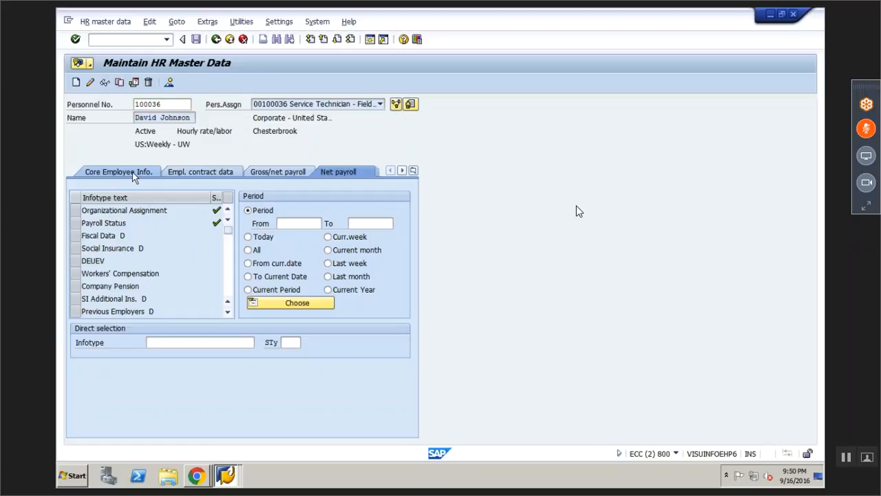
left_click(207, 172)
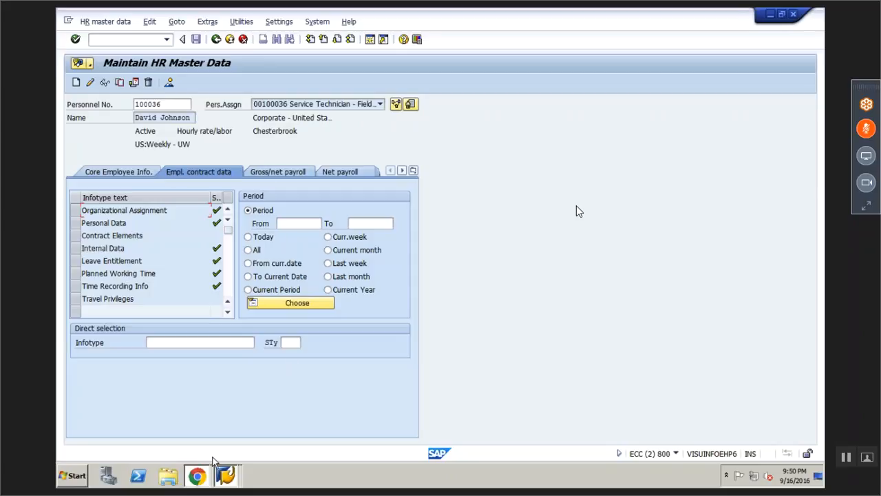
left_click(201, 473)
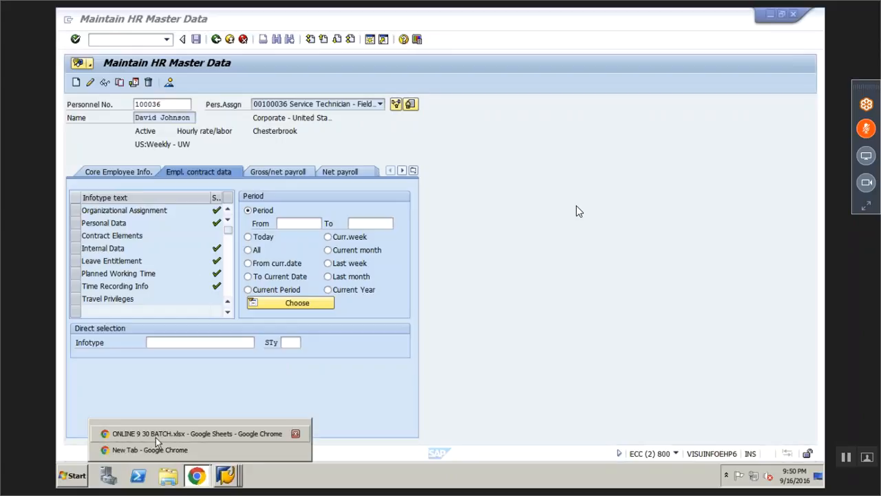
Enter SU3: in cell A4 of P ADMIN, then bring back the HR master data window
left_click(155, 437)
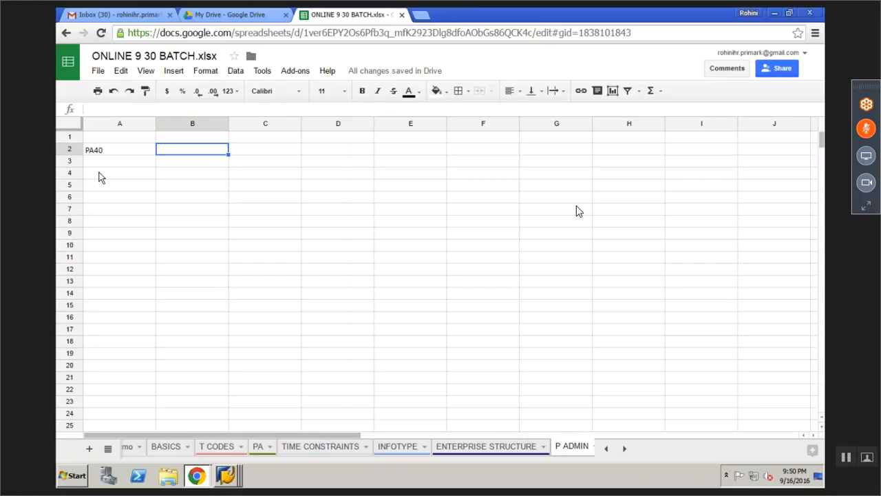
left_click(99, 172)
type("SU3:")
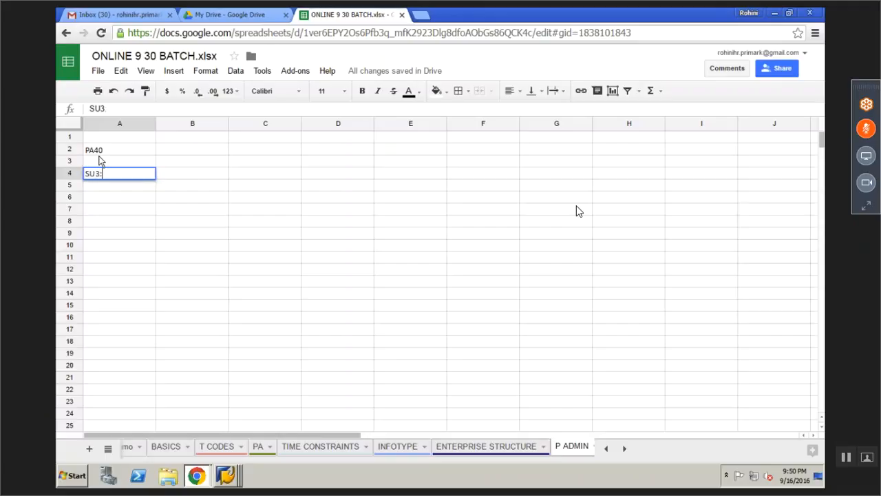
left_click(183, 180)
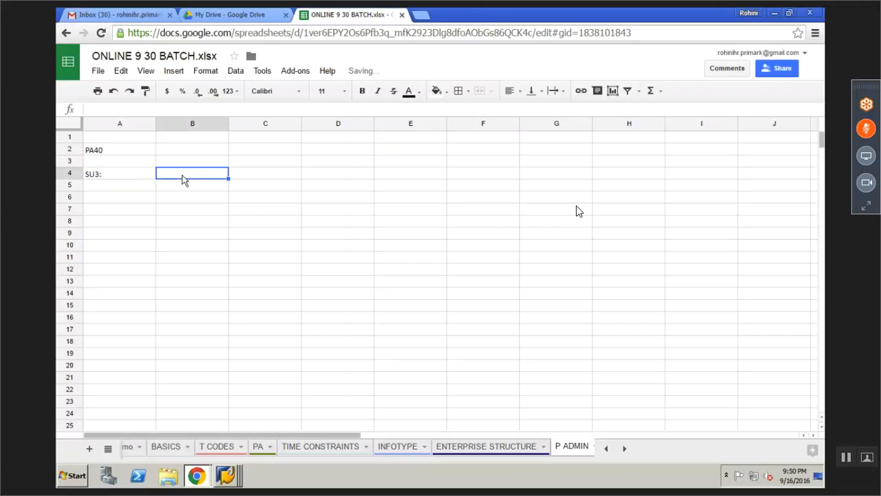
left_click(221, 471)
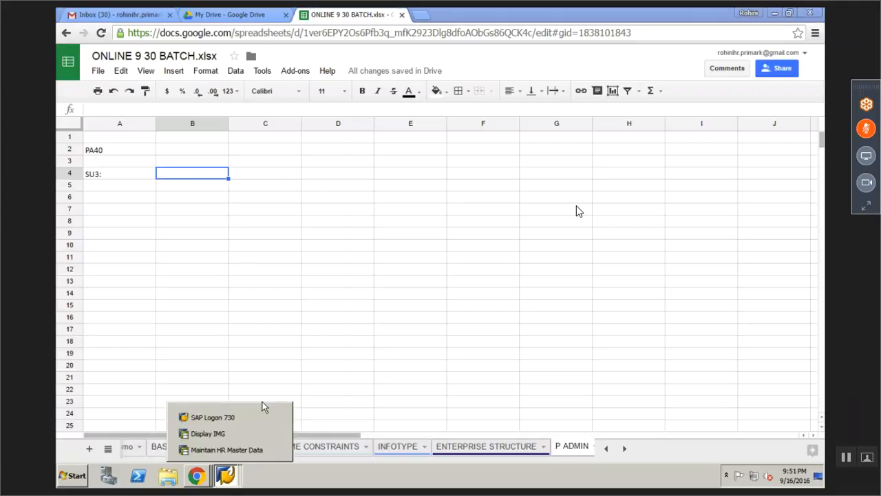
left_click(215, 451)
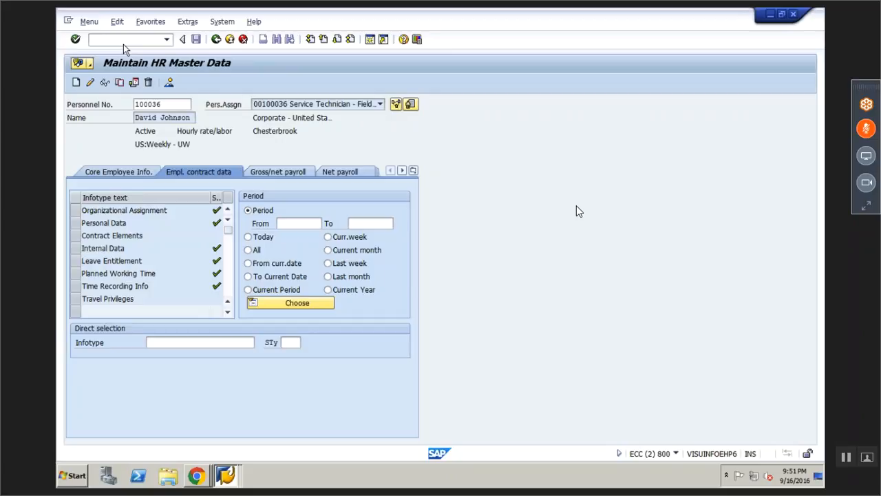
Run SU3 to show the profile parameters with UGR 00, then return to the spreadsheet
type("SU3")
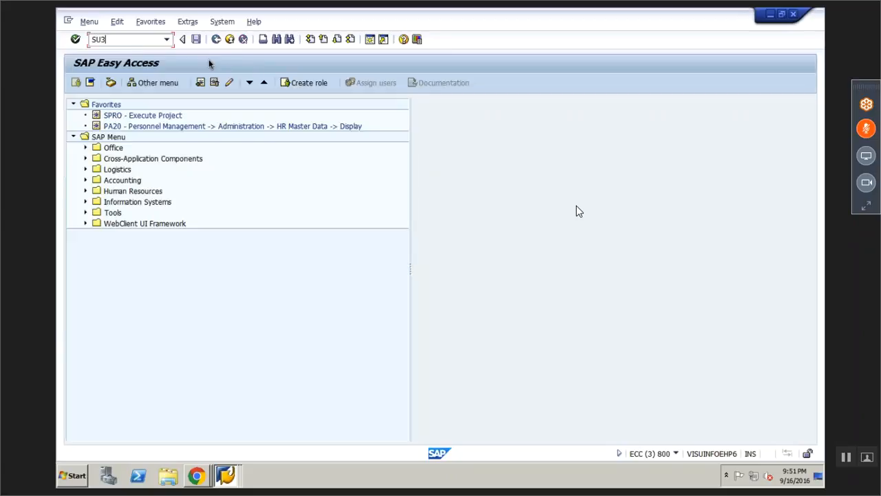
key("Return")
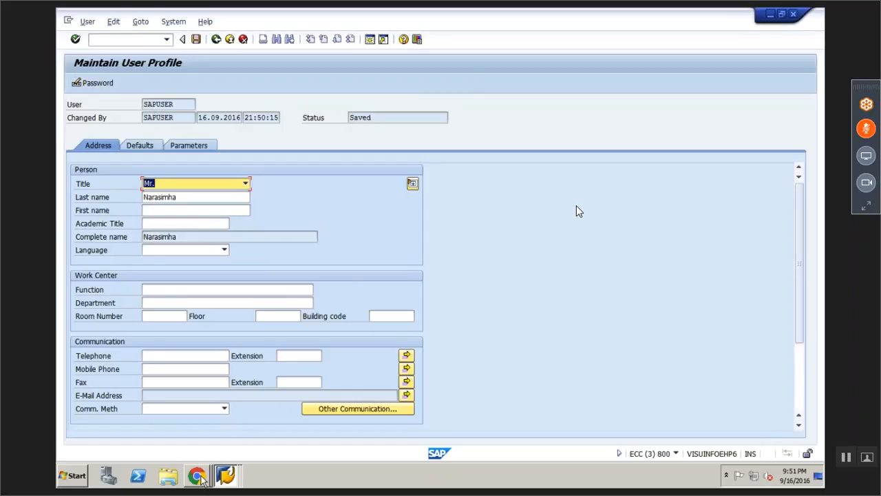
left_click(187, 147)
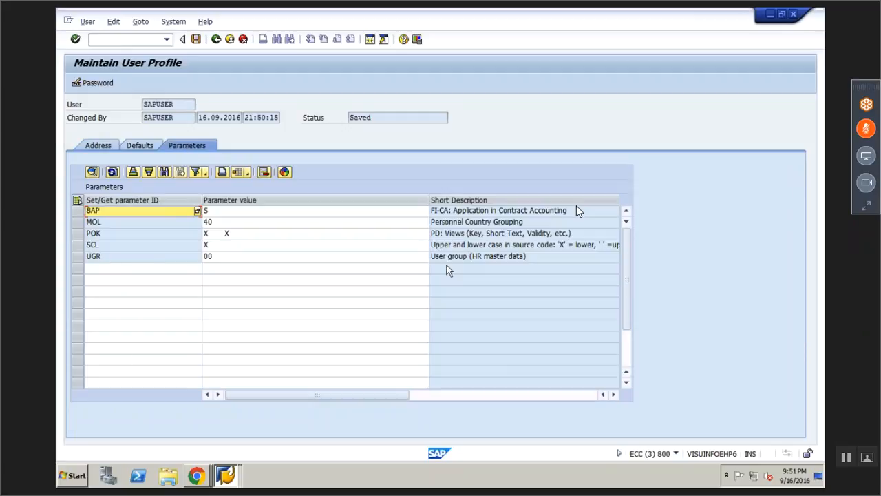
left_click(203, 475)
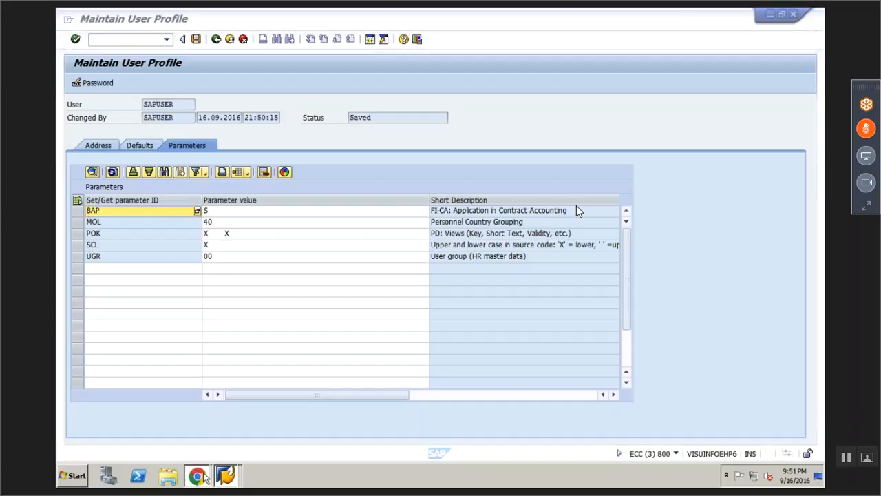
left_click(185, 434)
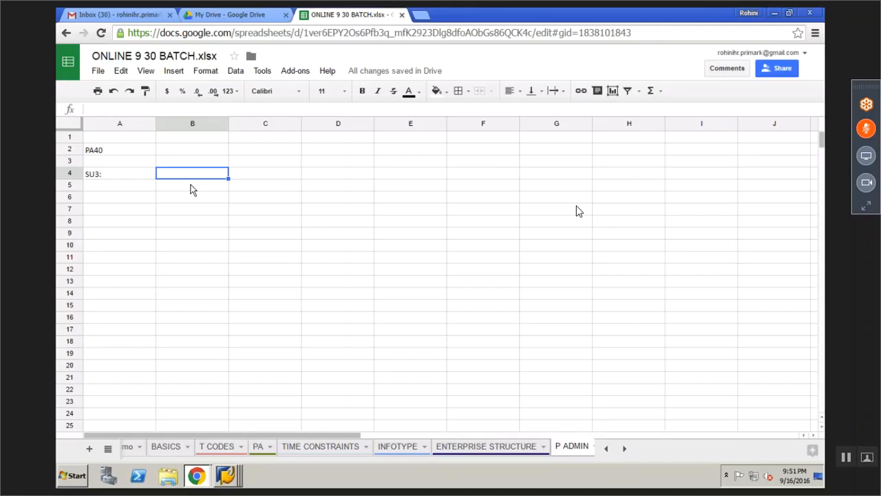
Write MAINTAIN USER PROFILE in B4 and the UGR (user group reference) parameters note in A6
type("MAINTAIN U")
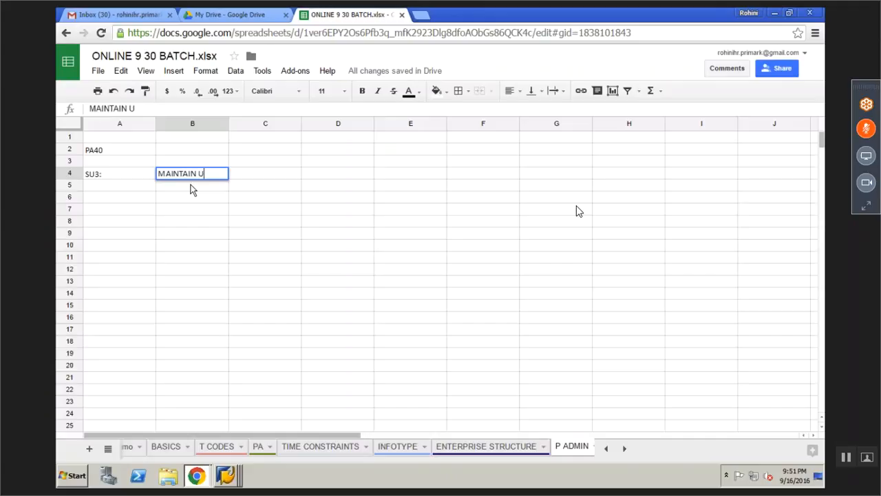
type("SER PROFILE")
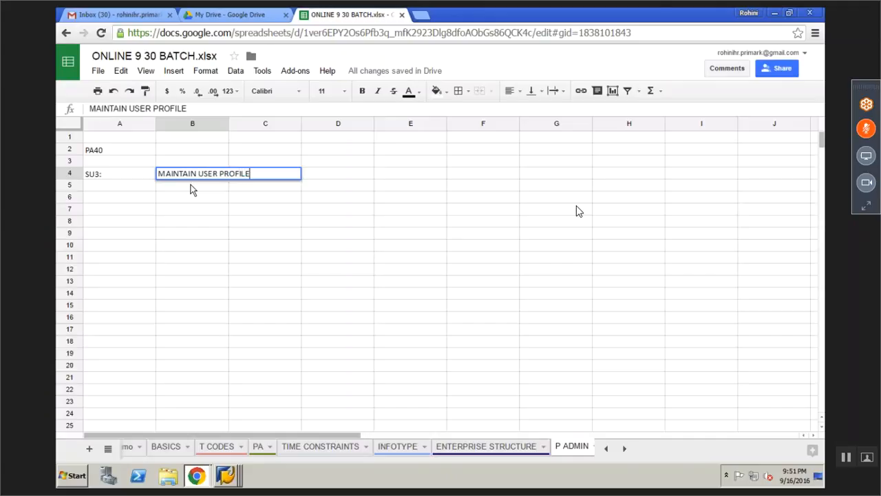
left_click(136, 200)
type("P")
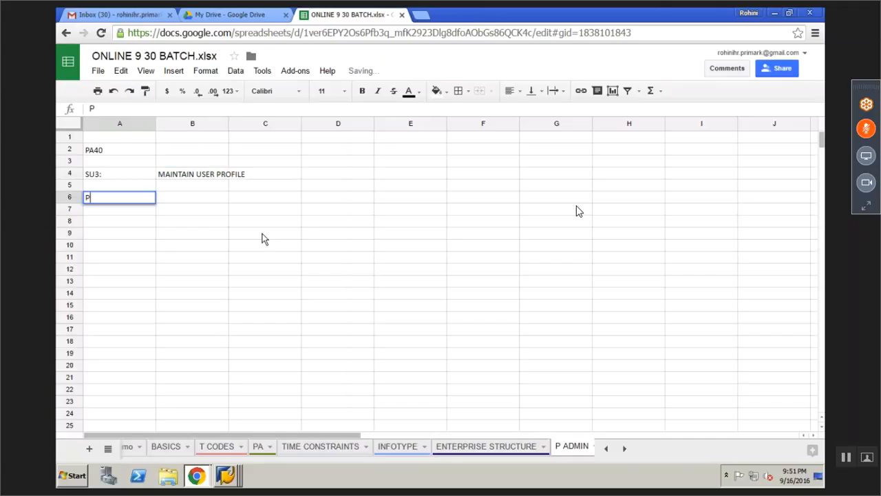
type("ARAMETERS:")
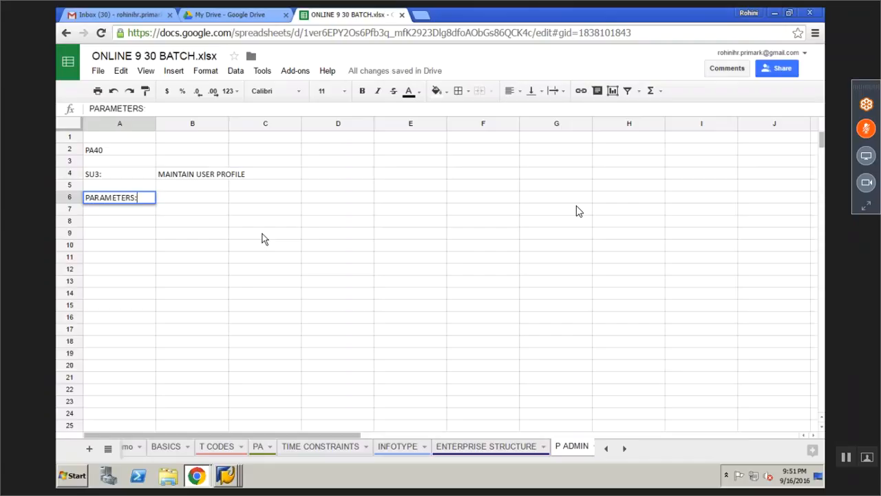
type(" WE MAINTAIN THE")
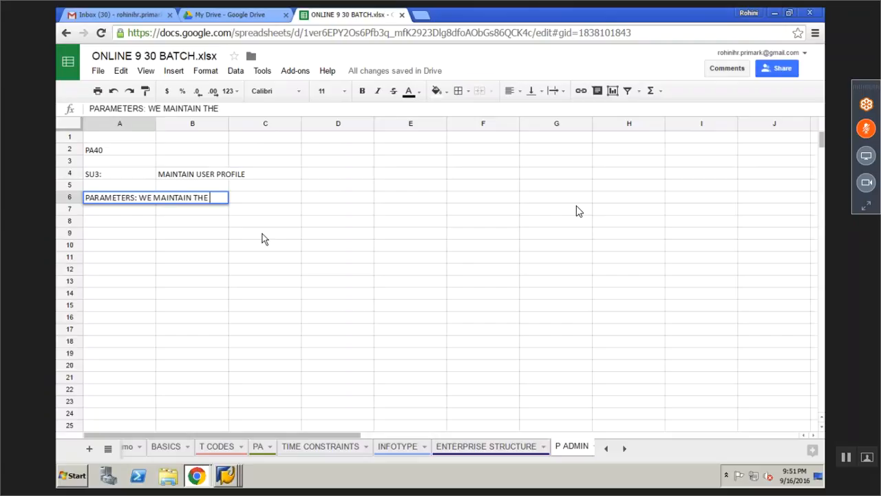
type(" UGR(US")
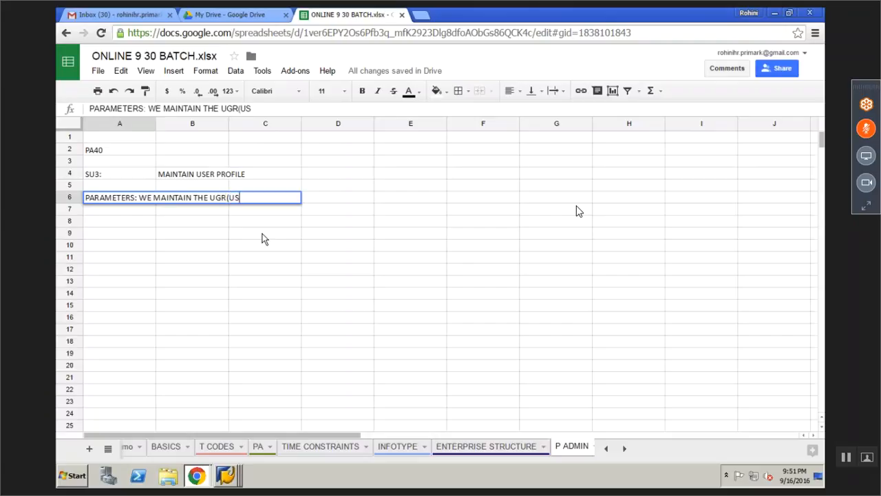
type("ER GROUP")
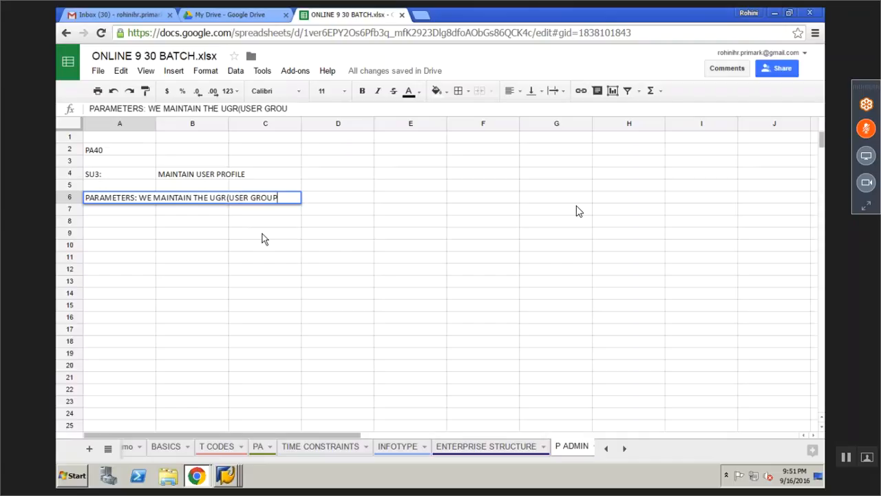
type(" REFERENCE)")
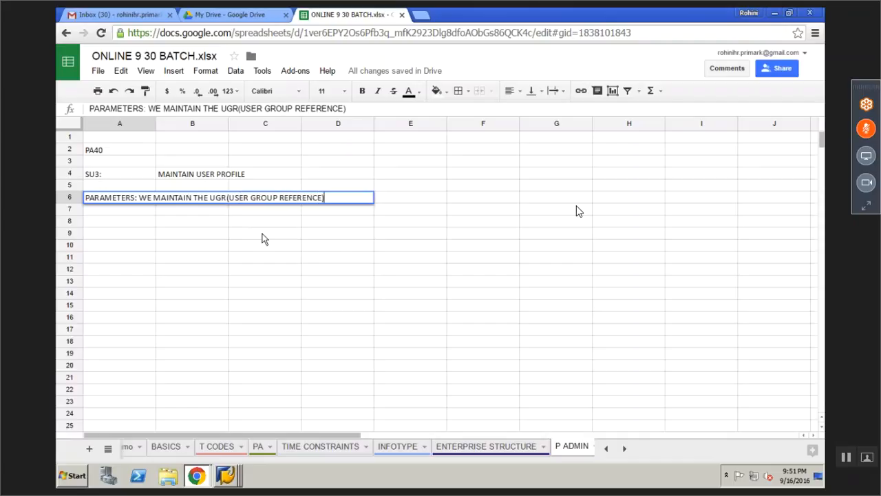
key("Return")
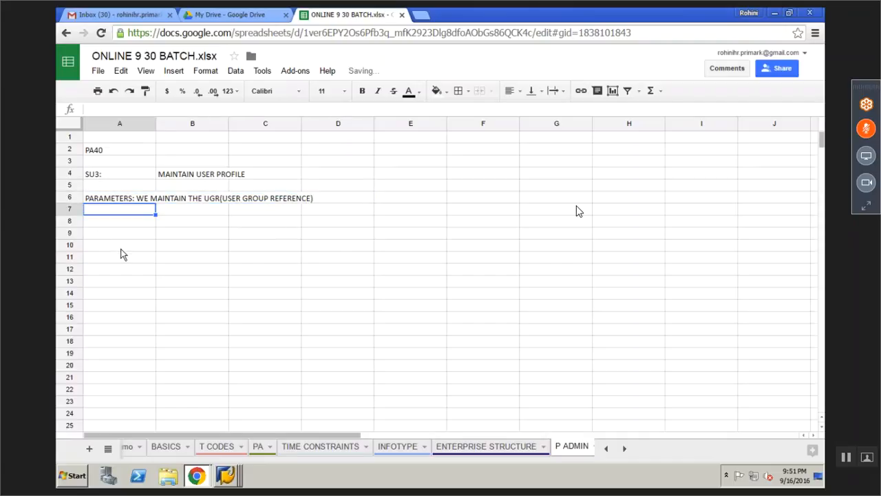
Clear PA40 from A2, delete the empty rows 2–3, and return to the SAP user profile
left_click(98, 159)
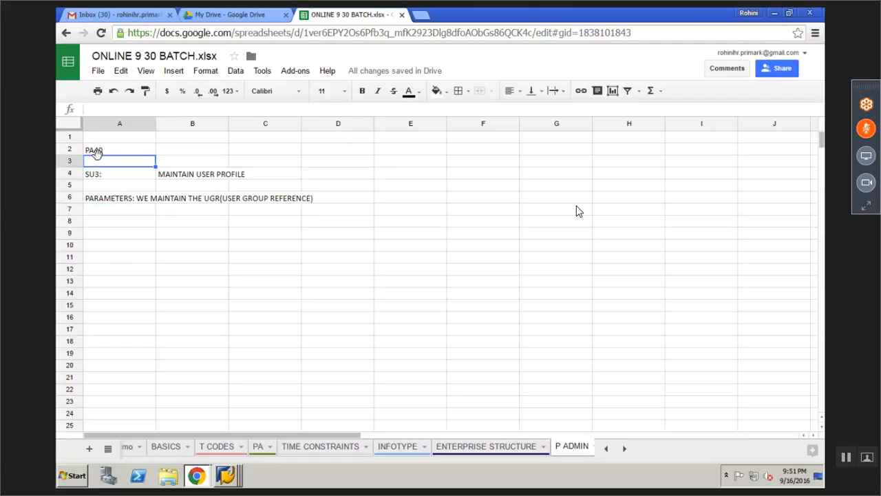
left_click(104, 148)
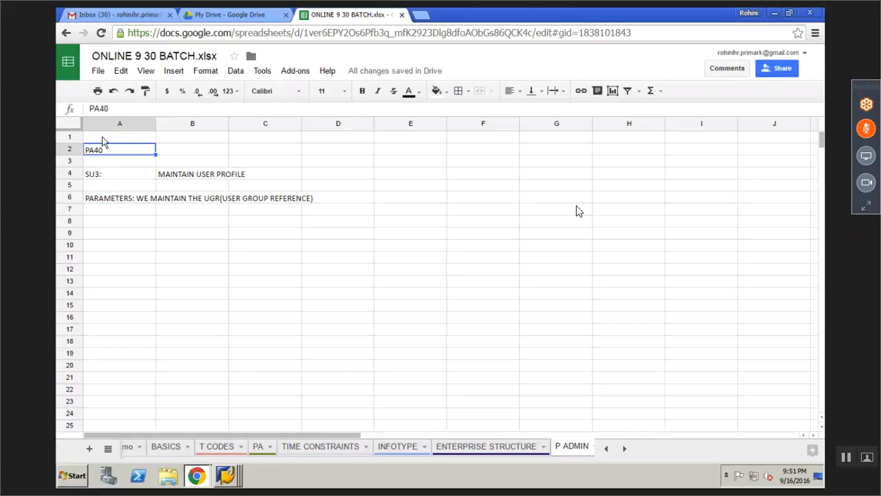
key("Delete")
left_click(119, 244)
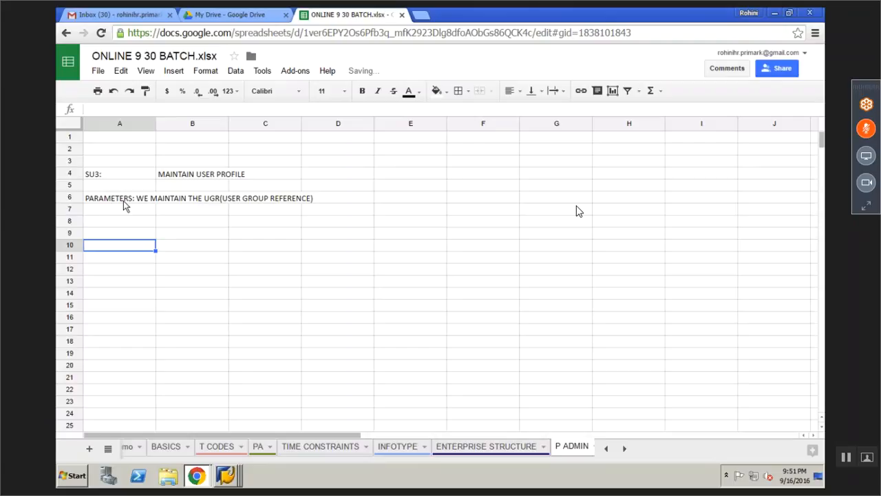
left_click(73, 150)
left_click(82, 161, "shift")
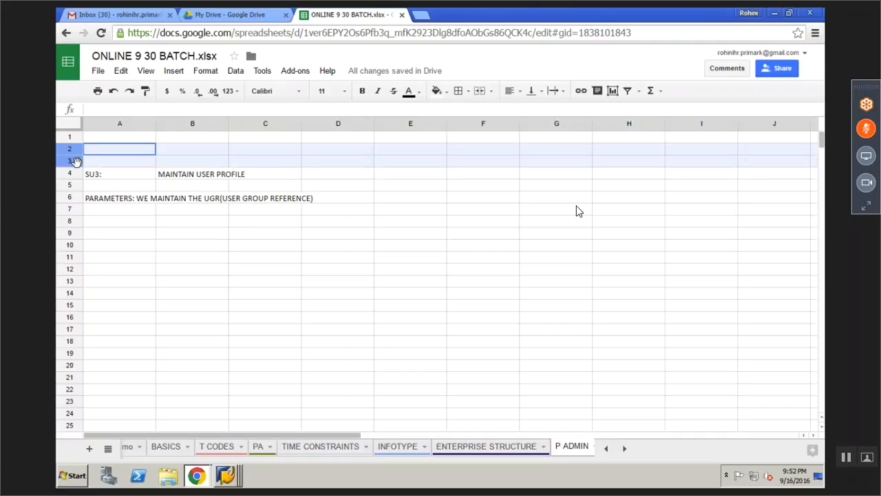
right_click(82, 160)
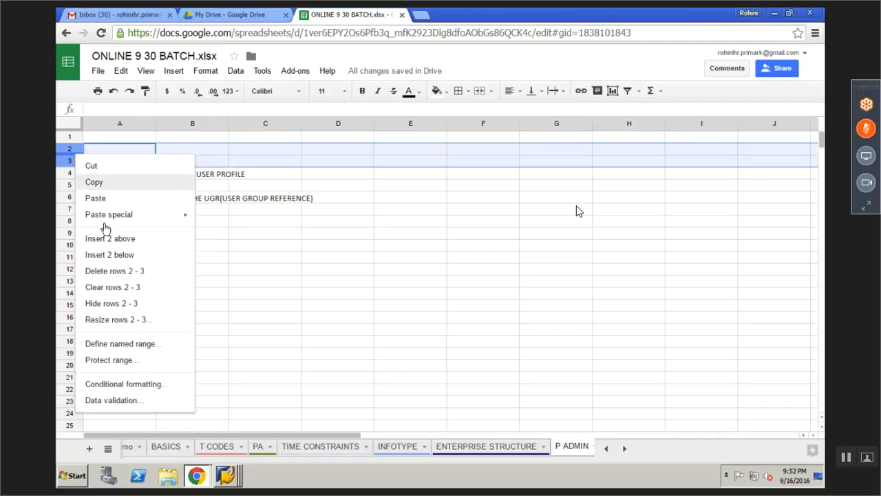
left_click(107, 269)
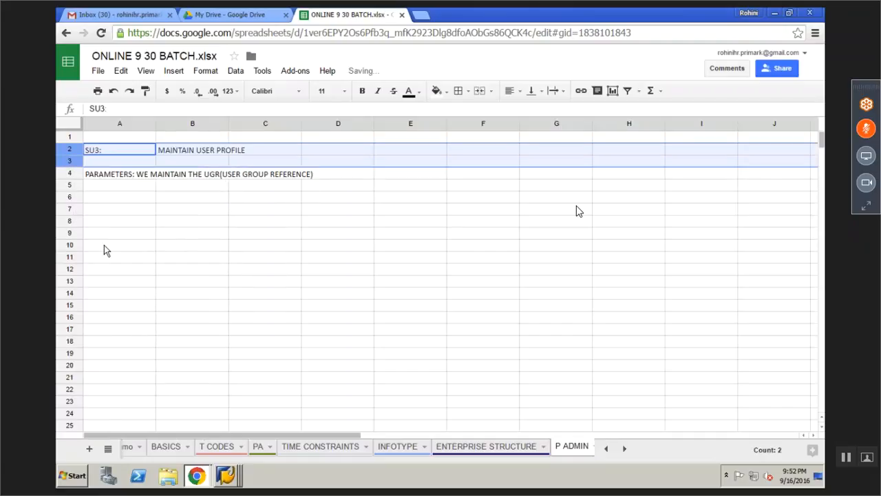
left_click(111, 212)
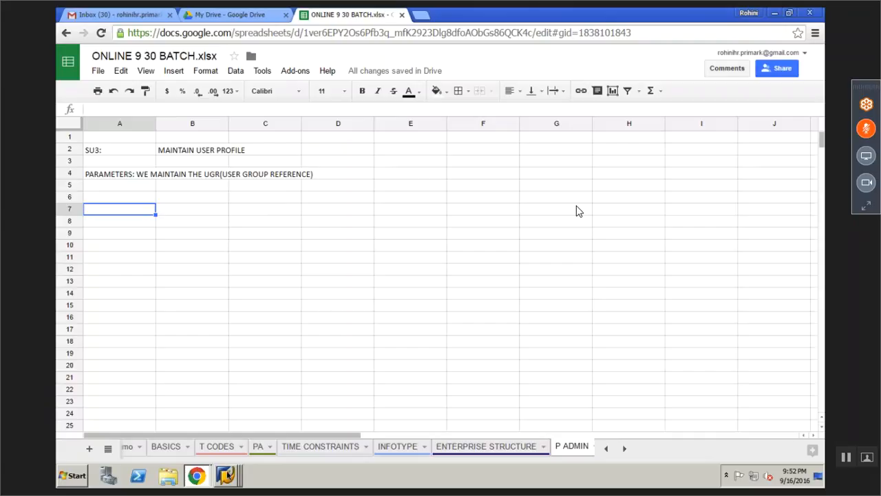
left_click(226, 475)
left_click(209, 449)
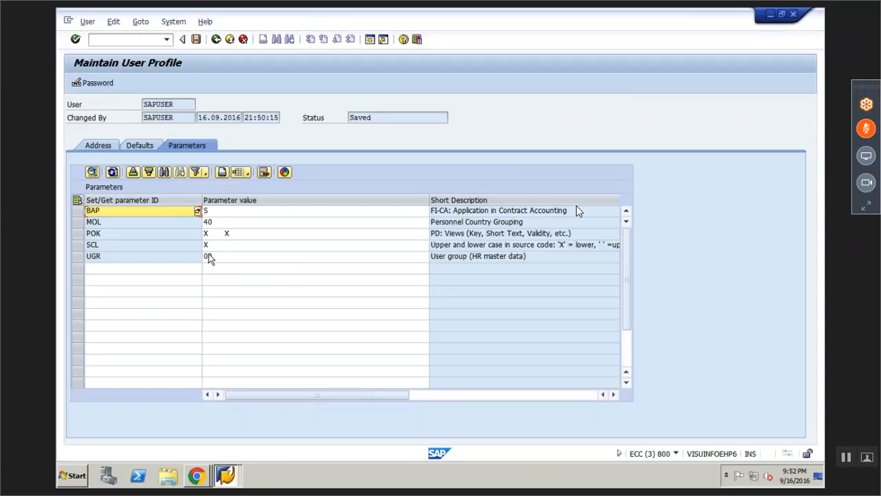
Replace the UGR parameter value 00 with 4R and save the user profile
left_click(211, 258)
key("BackSpace")
key("BackSpace")
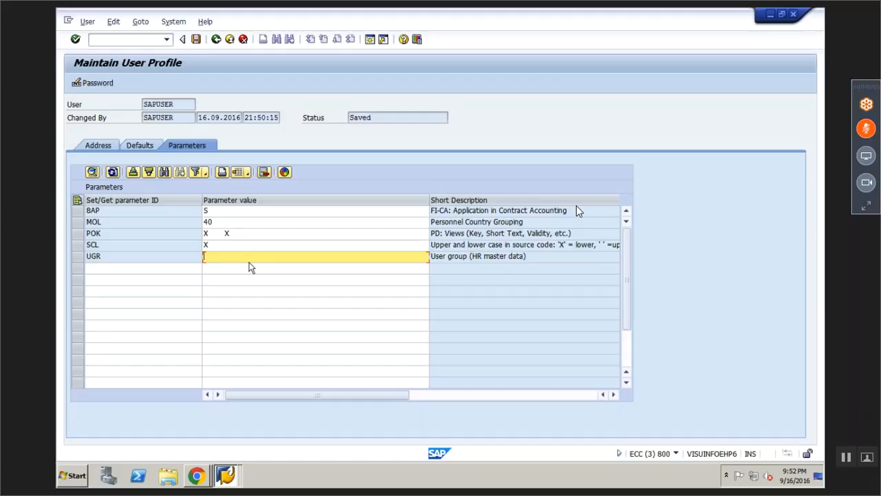
type("4R")
left_click(196, 39)
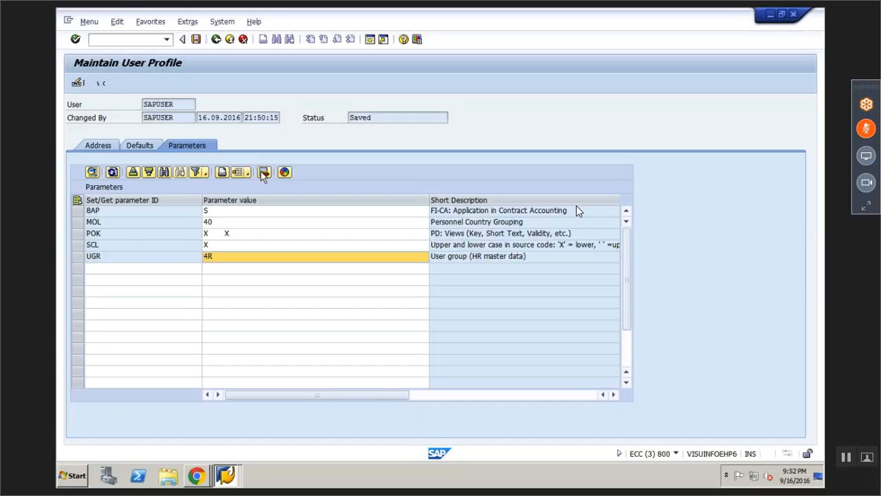
type("AP")
key("BackSpace")
key("BackSpace")
View employee 100036 in PA30, then go back and launch PA40 Personnel Actions
type("PA30")
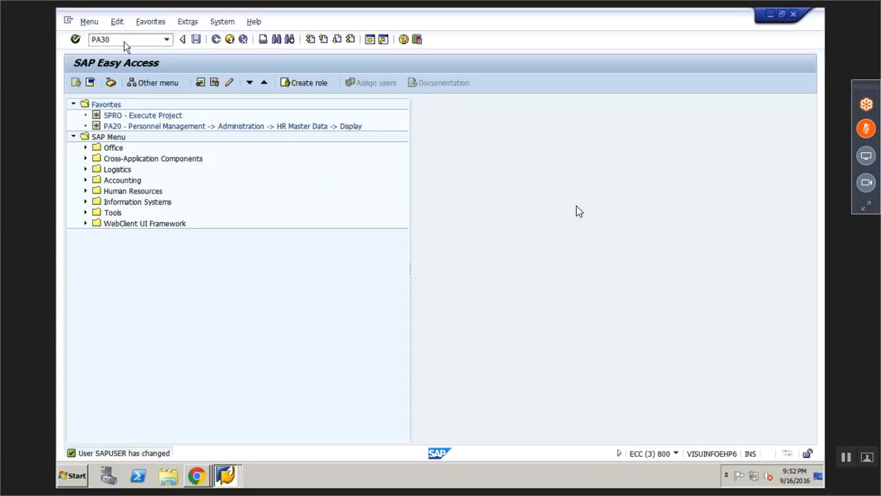
key("Return")
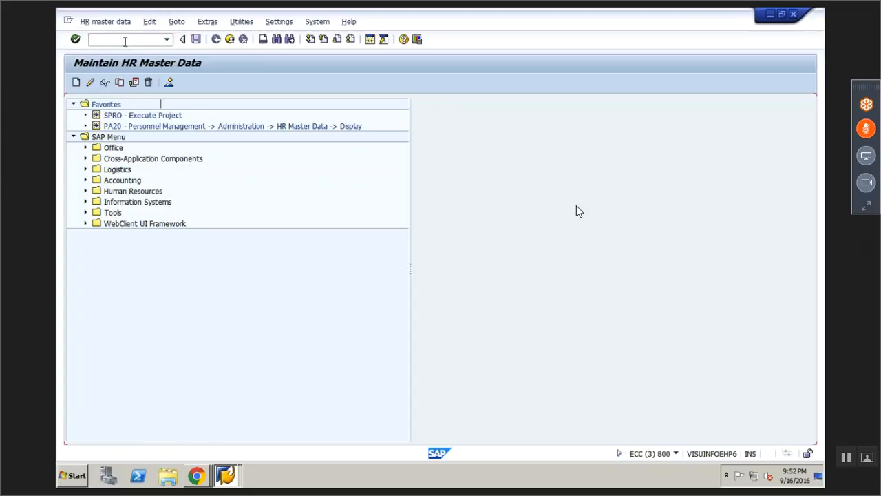
key("Return")
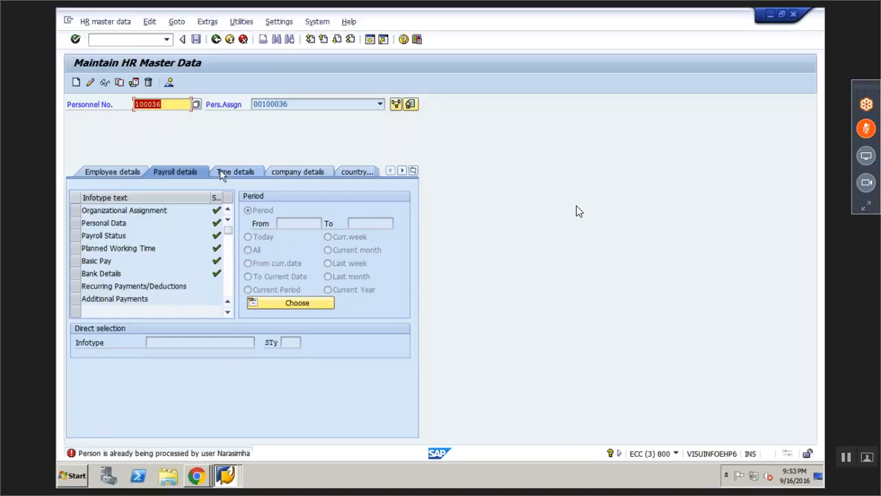
left_click(215, 39)
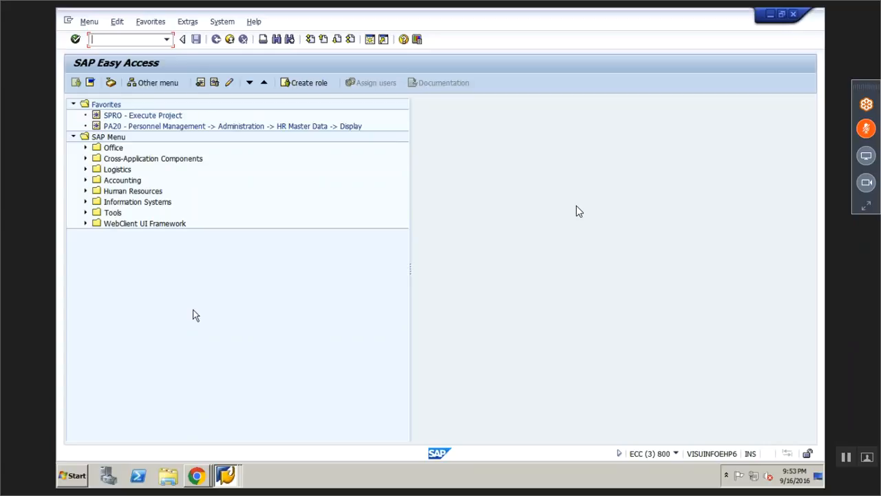
type("PA40")
key("Return")
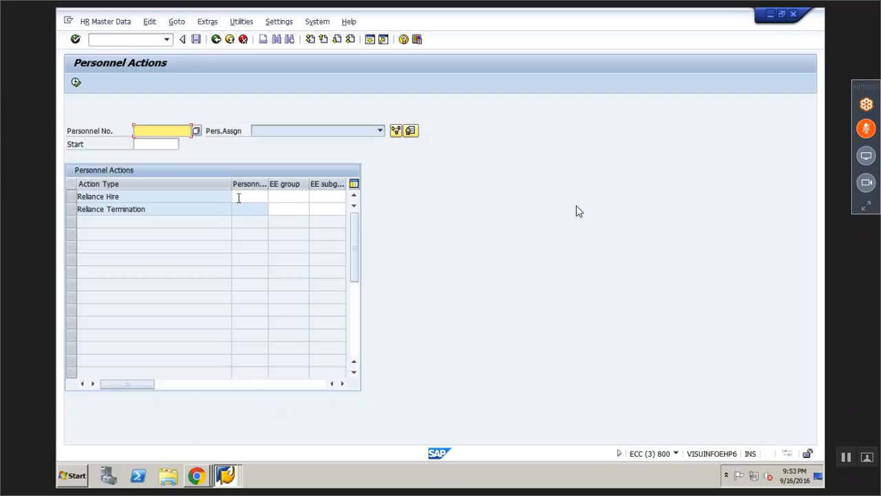
In SU3's Parameters, change UGR from 4R to 00, save, and rerun PA40
left_click(216, 39)
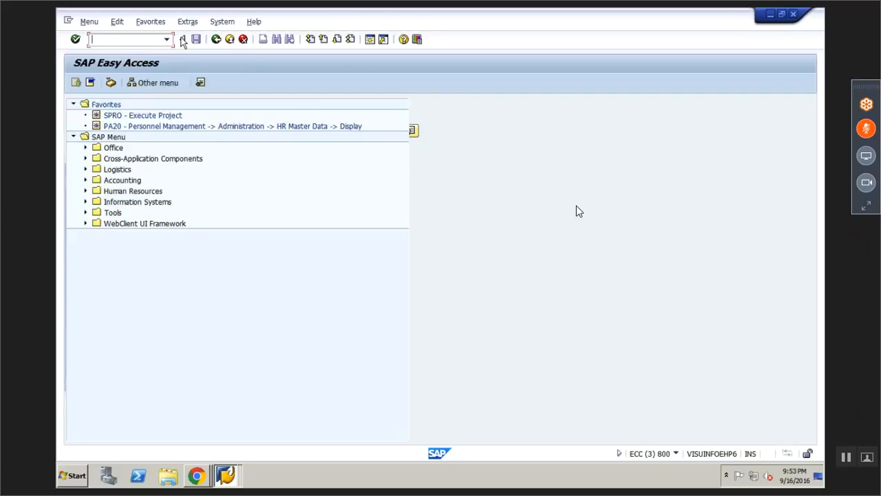
type("S")
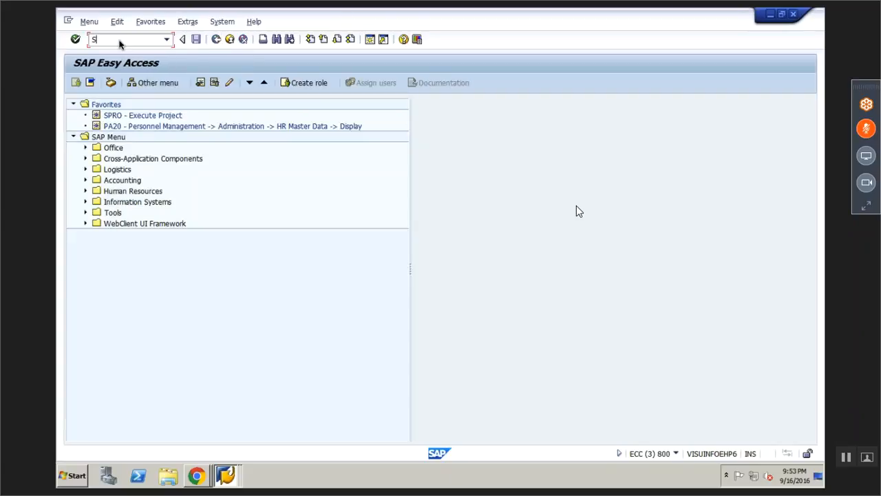
type("U3")
key("Return")
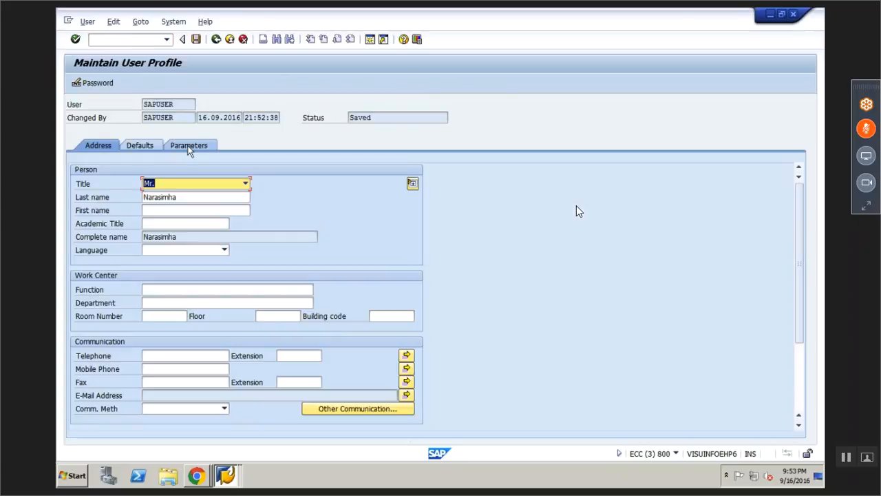
left_click(189, 148)
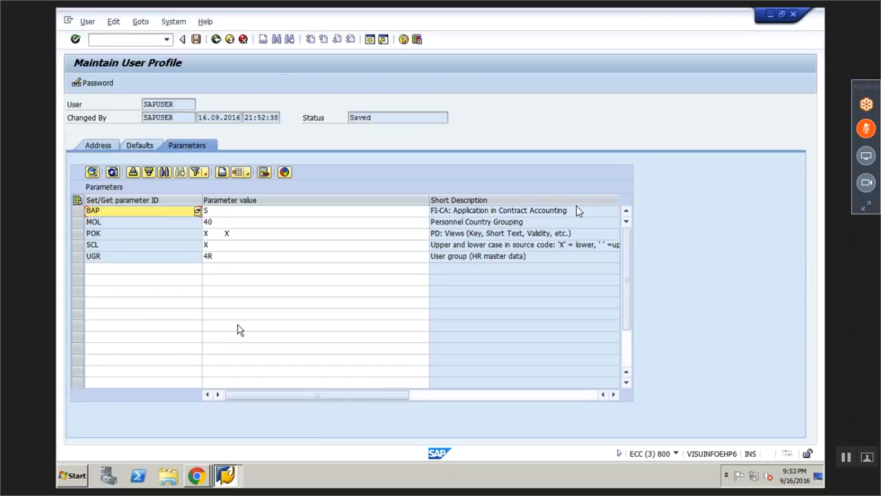
left_click(209, 258)
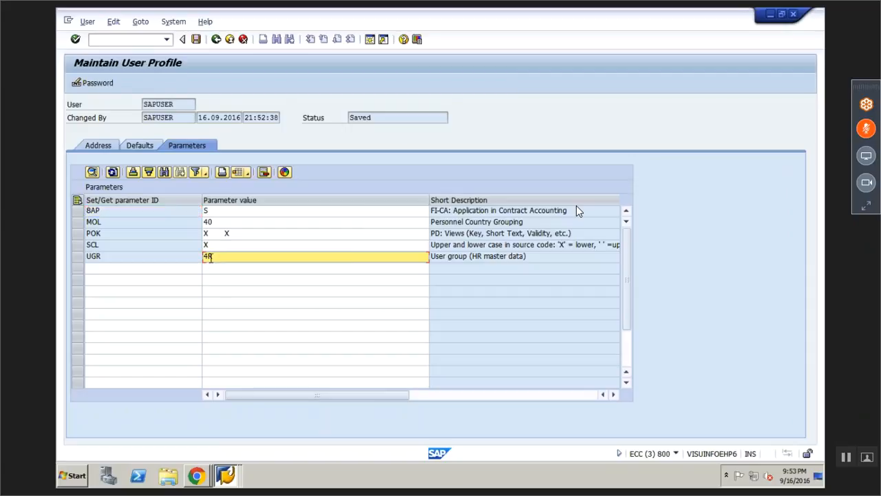
key("BackSpace")
key("BackSpace")
type("00")
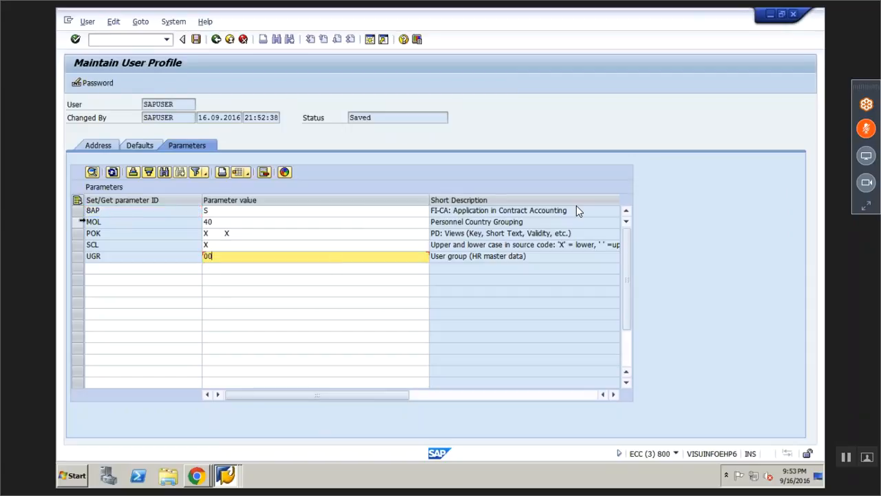
left_click(78, 223)
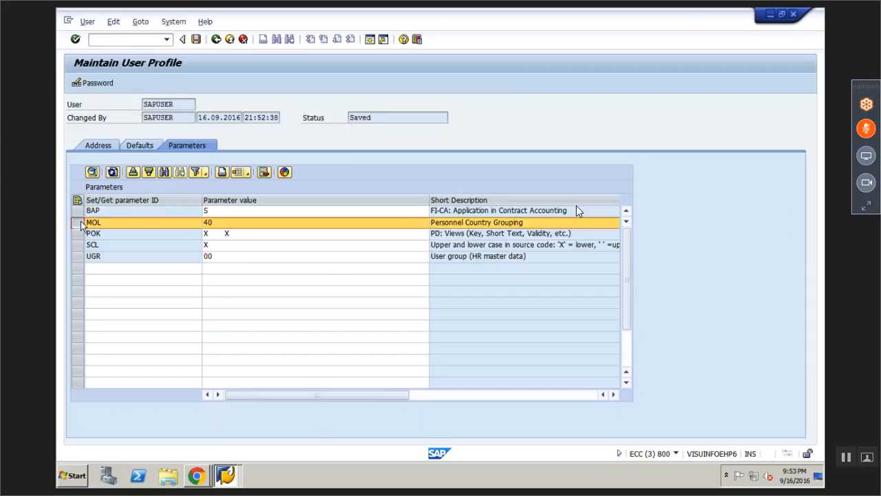
left_click(196, 40)
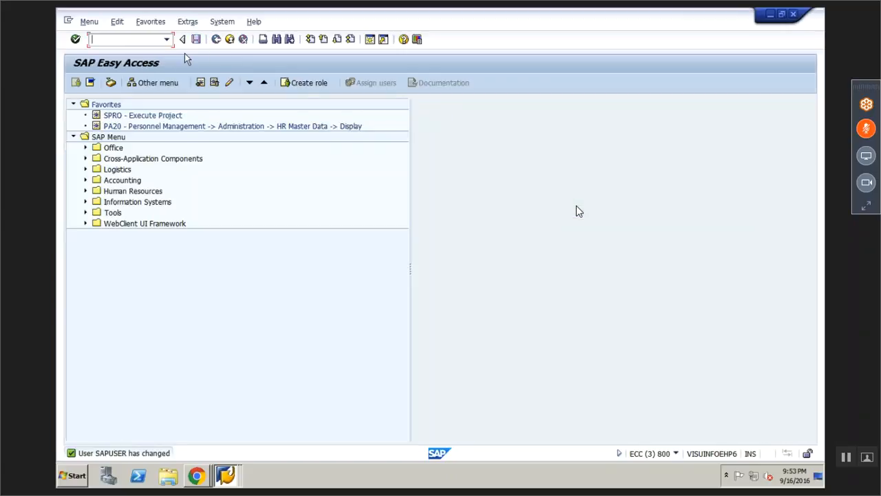
type("PA40")
key("Return")
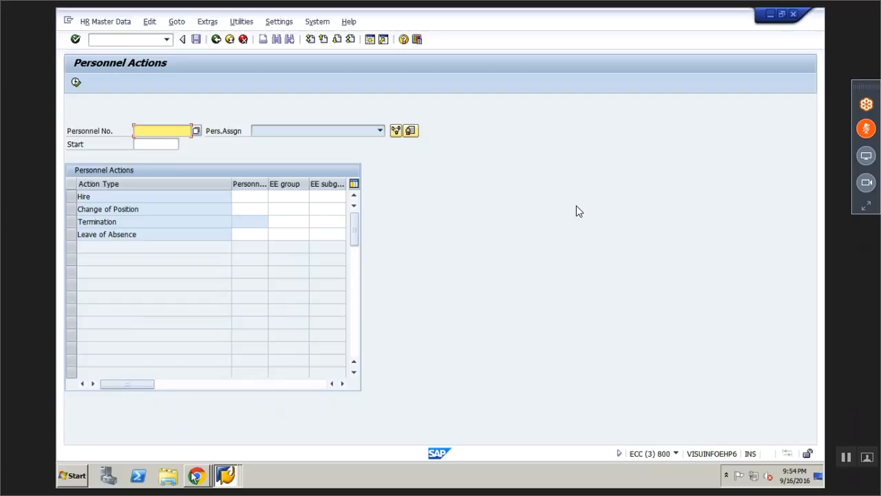
Leave the loaded PA40 screen and switch to the Chrome browser
left_click(193, 473)
Enter 'ANY KIND OF ACTION ( HIRE/TERMINATION ETC)IS PERFORMED THROUGH PA40' in A6 and make it bold
left_click(158, 434)
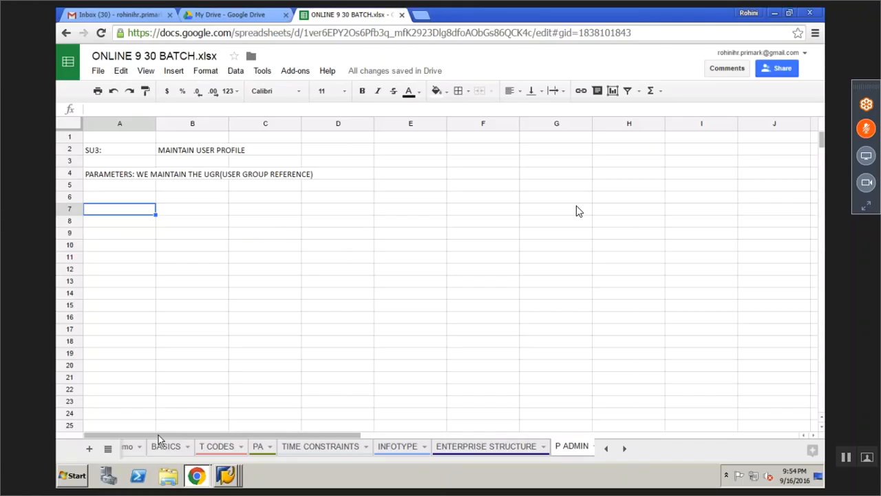
key("Up")
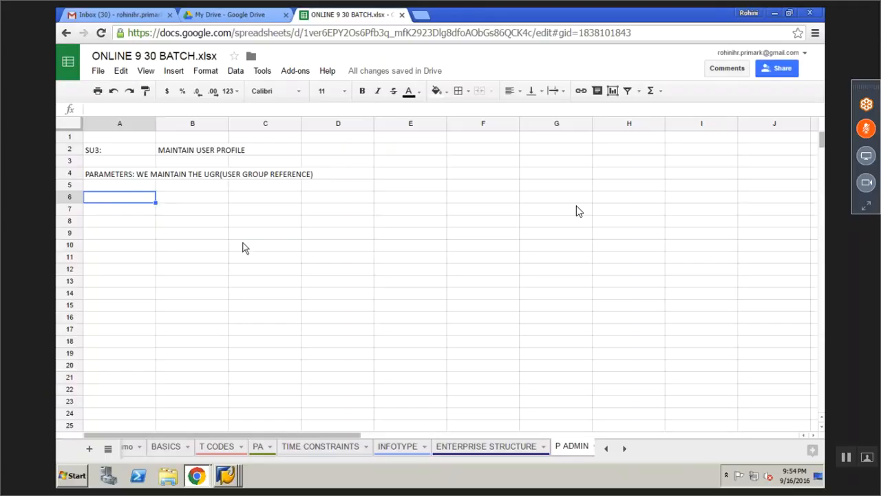
type("ANY K")
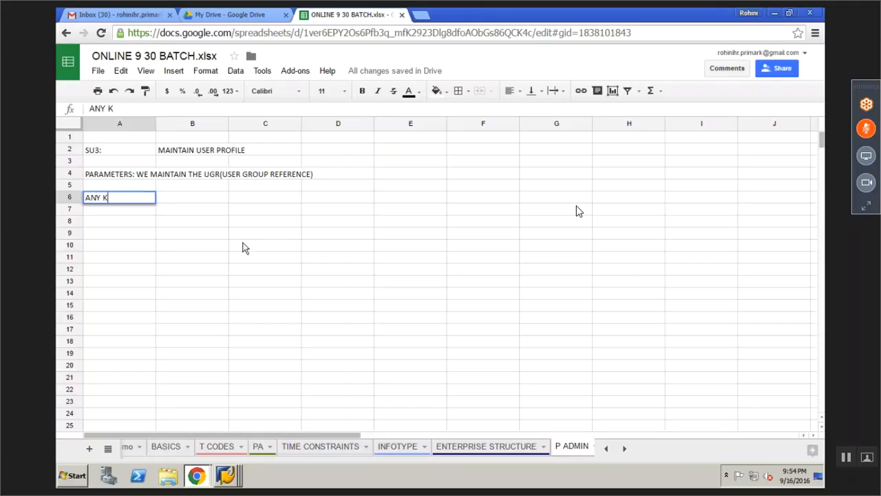
type("IND OF ACTION ( HI")
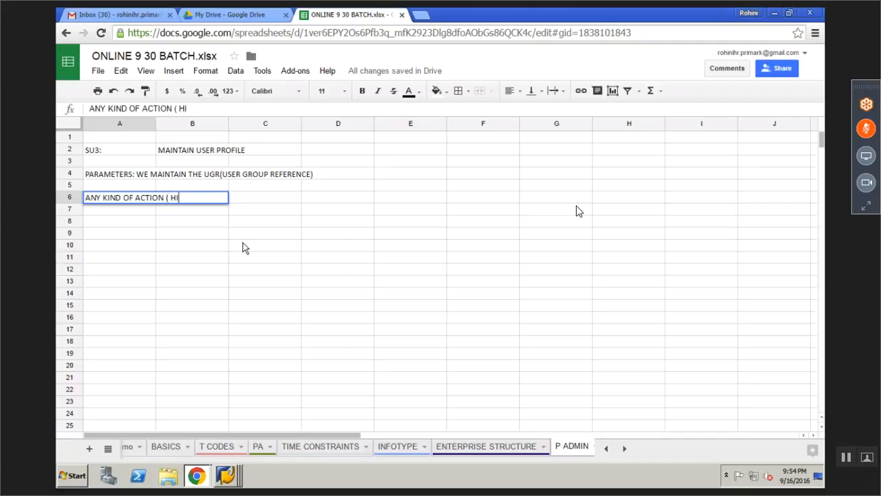
type("RE/TERMINAT")
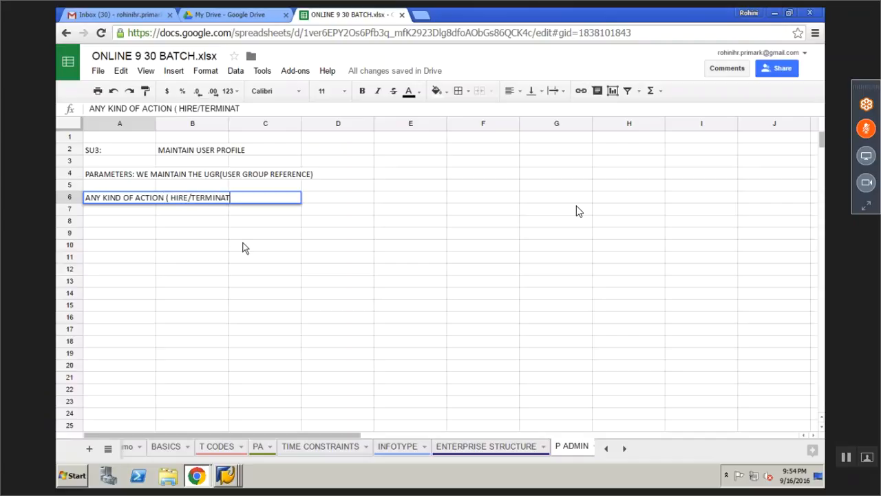
type("ION ETC)I")
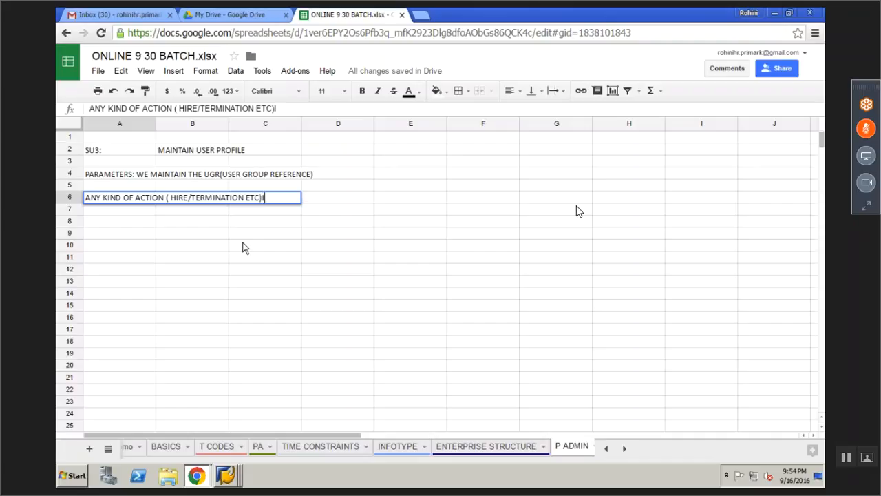
type("S PERFORMED ")
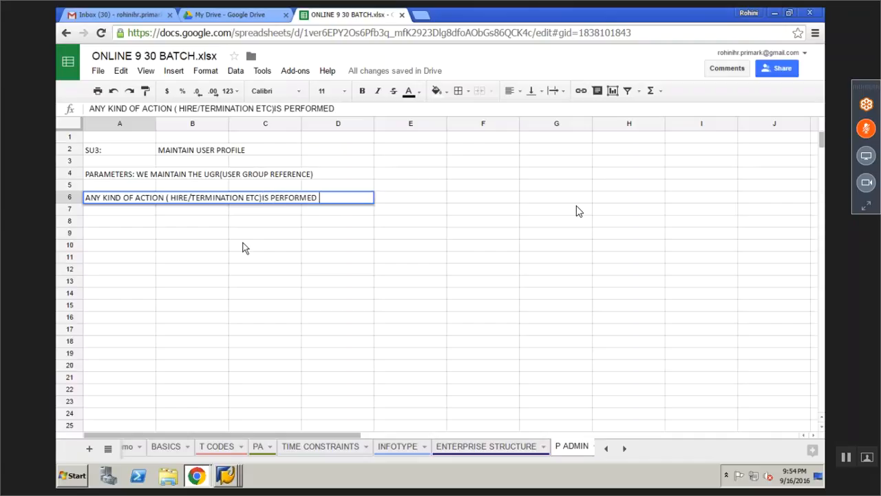
type("THROUGH PA40")
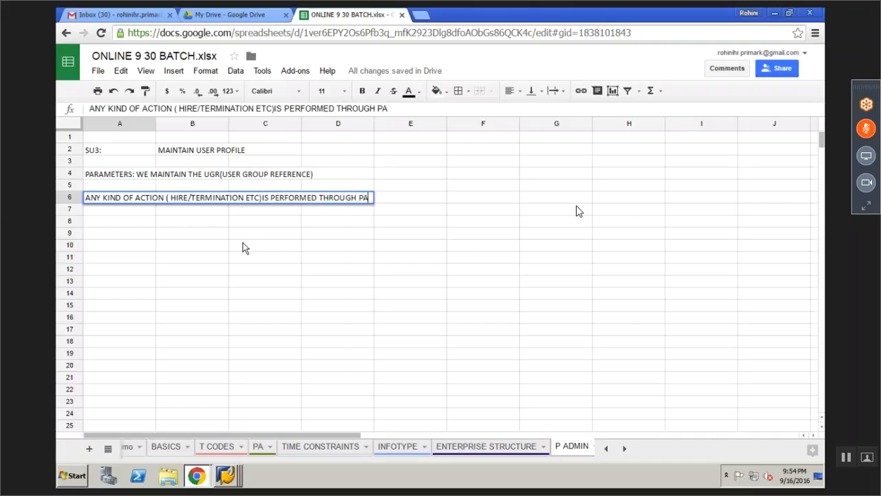
key("Return")
key("Up")
key("ctrl+b")
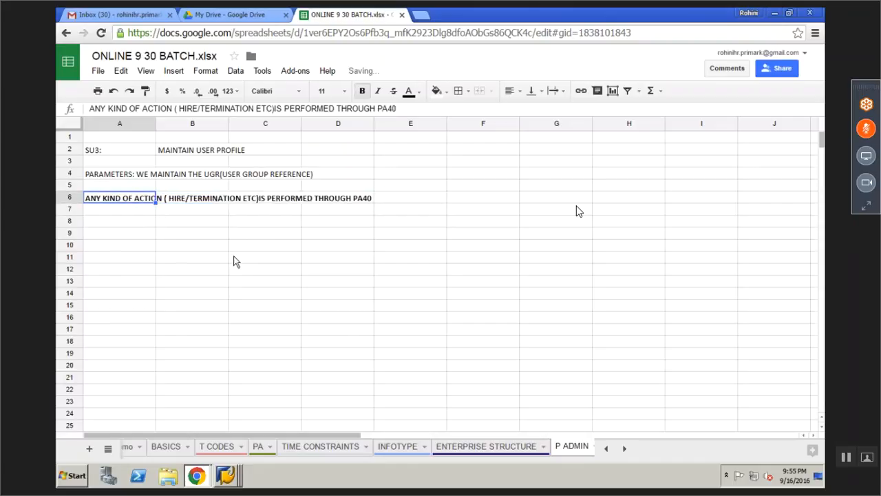
left_click(193, 284)
left_click(226, 475)
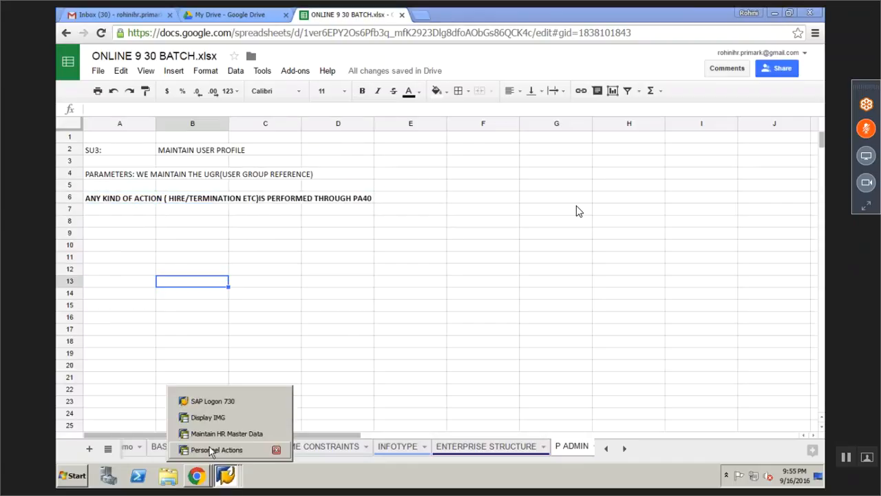
Start the Hire action with start date 16.09.2016
left_click(221, 450)
left_click(77, 196)
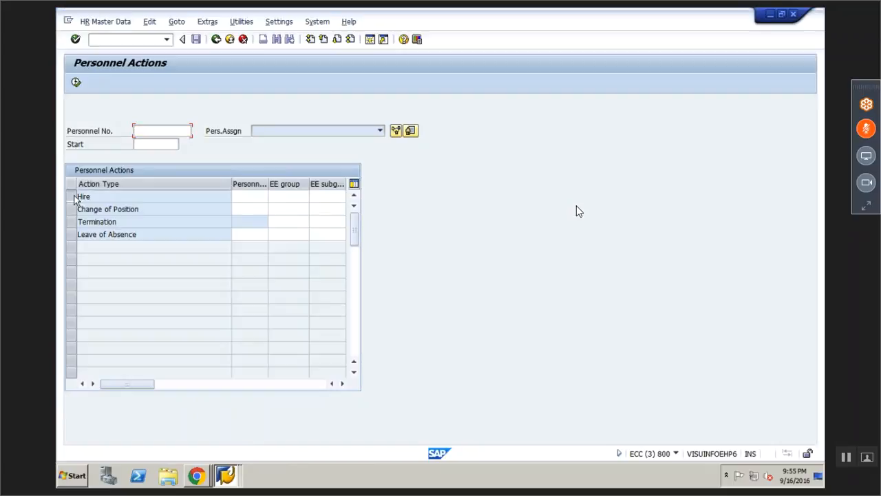
left_click(76, 82)
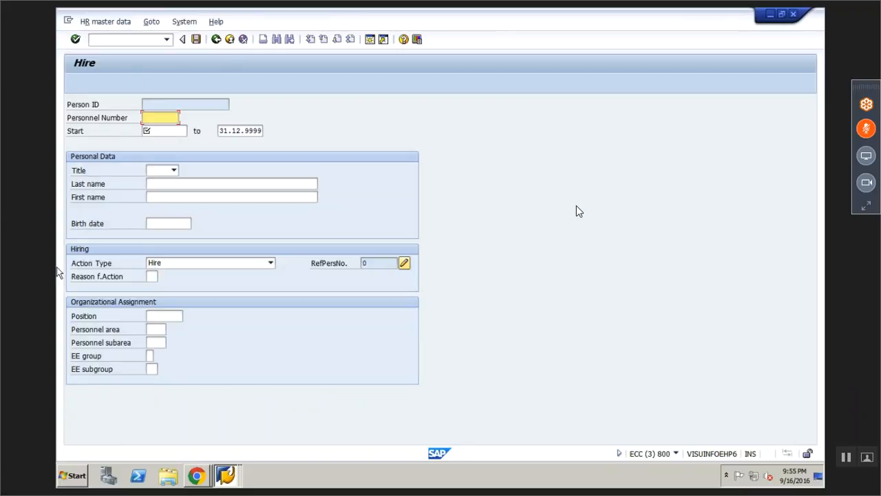
left_click(161, 131)
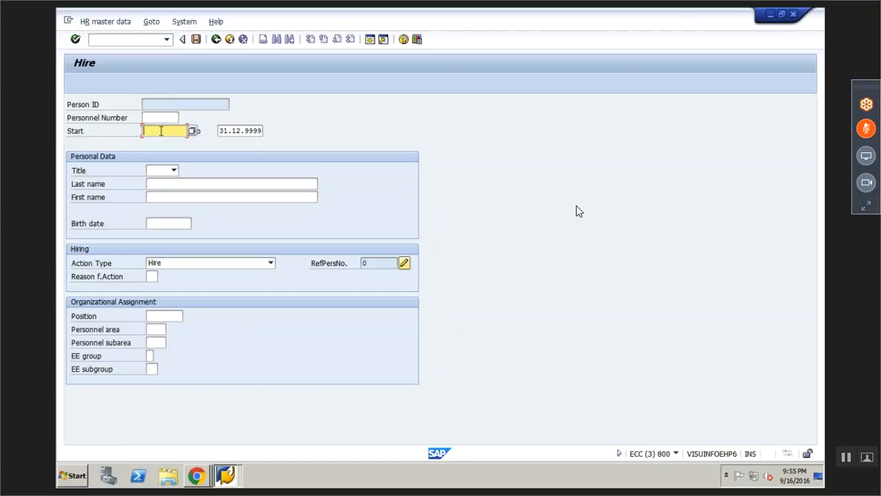
type("16.09.2016")
Enter title Mr., last name HIRE, first name ONE and birth date 29.09.1984
left_click(174, 170)
left_click(166, 182)
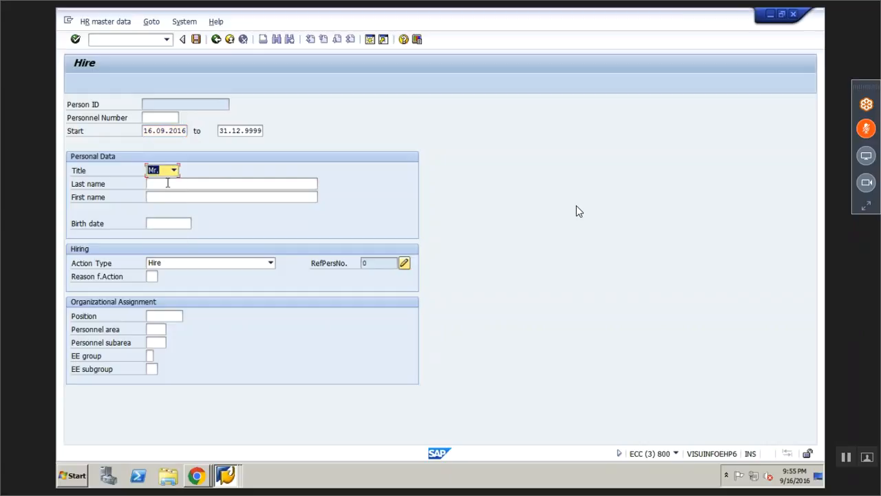
left_click(167, 183)
type("HIRE")
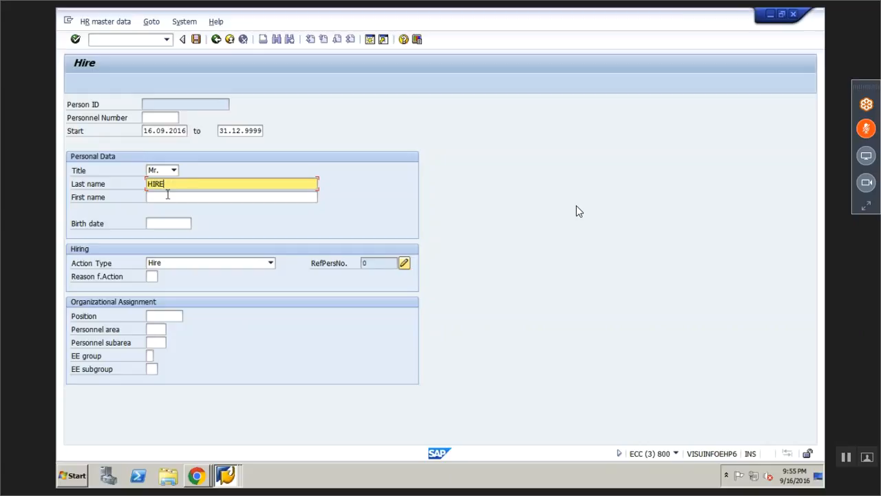
left_click(168, 196)
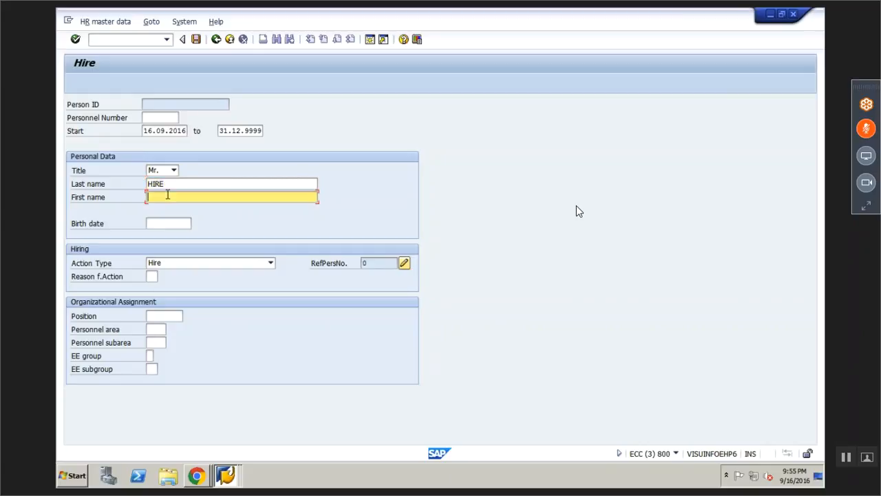
type("ONW")
key("BackSpace")
type("E")
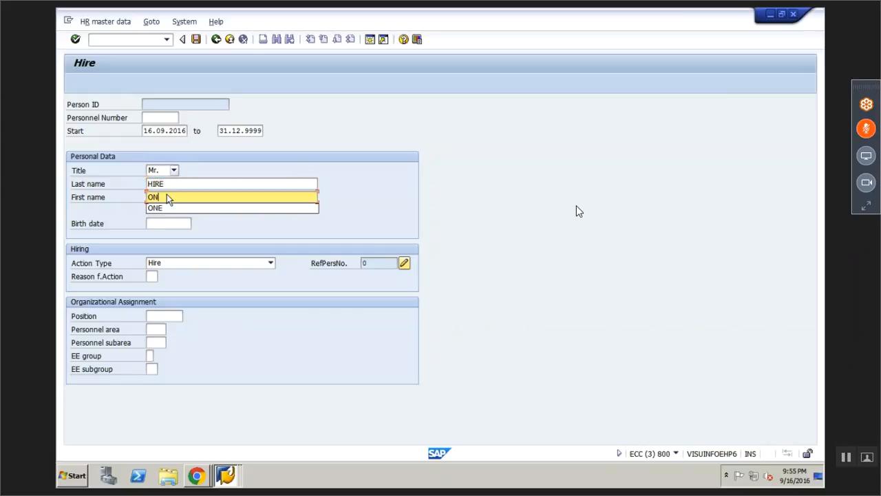
left_click(177, 222)
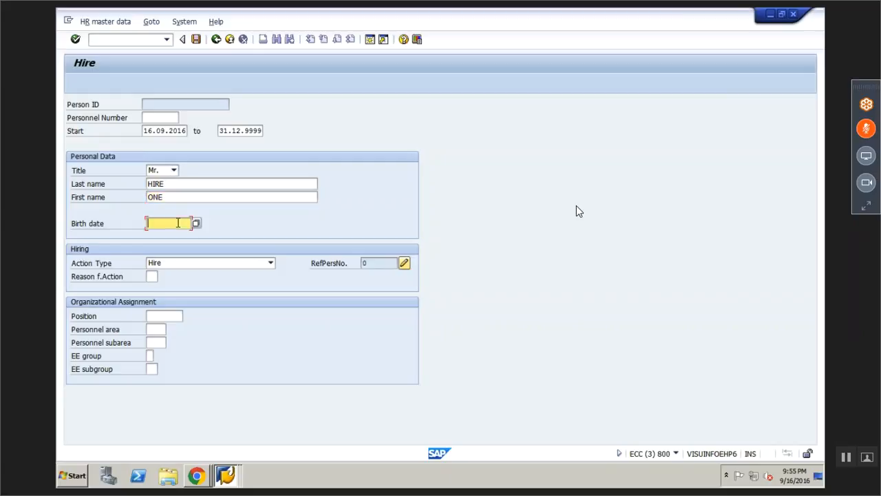
type("29.09.1984")
Set the reason for action to 01 Expansion
left_click(151, 276)
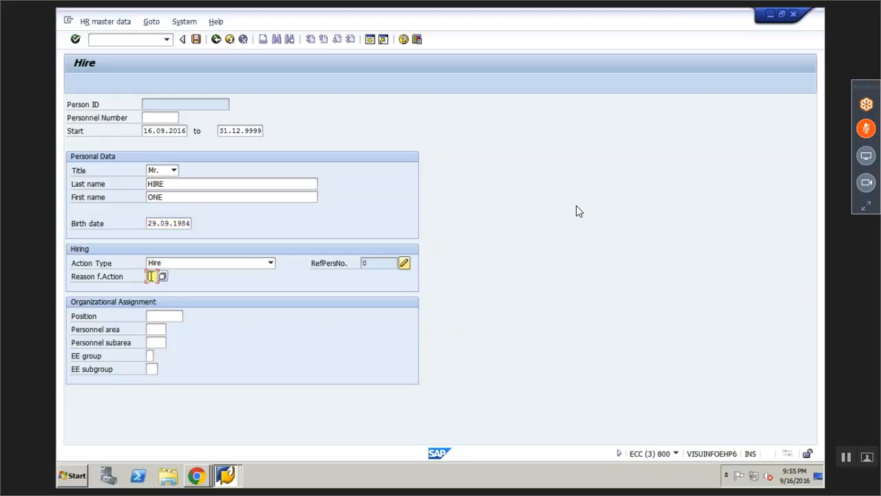
left_click(163, 277)
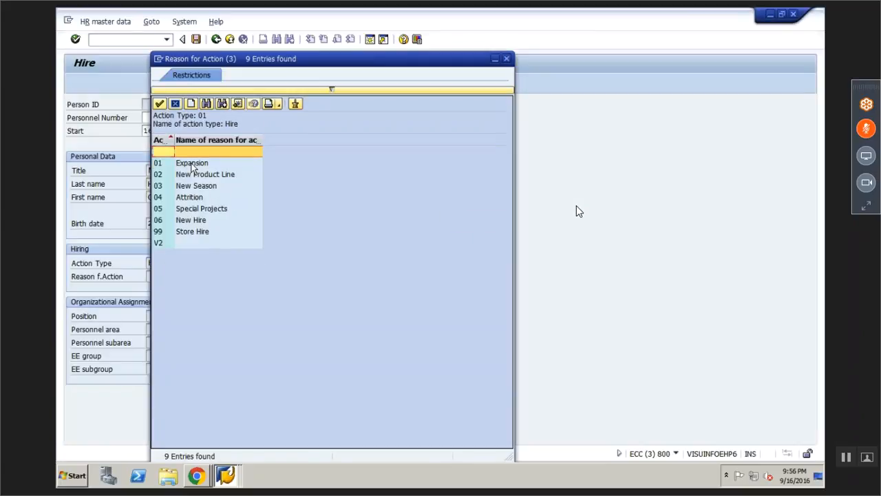
left_click(191, 163)
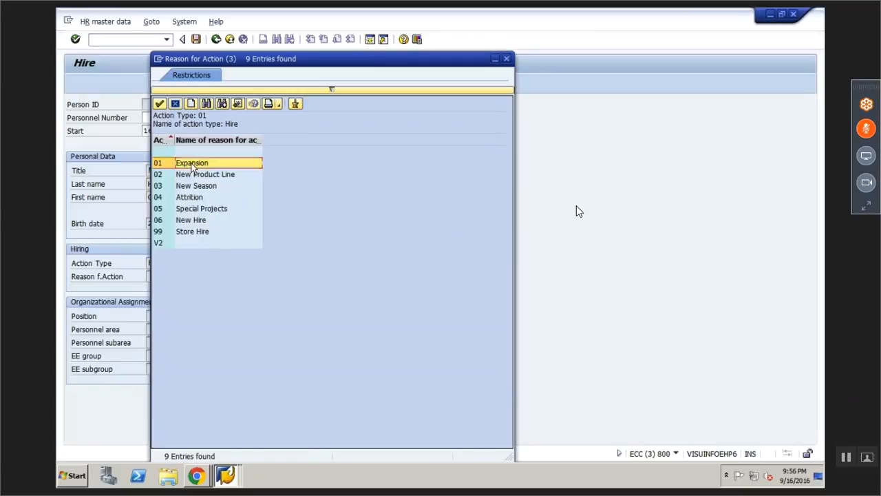
double_click(192, 165)
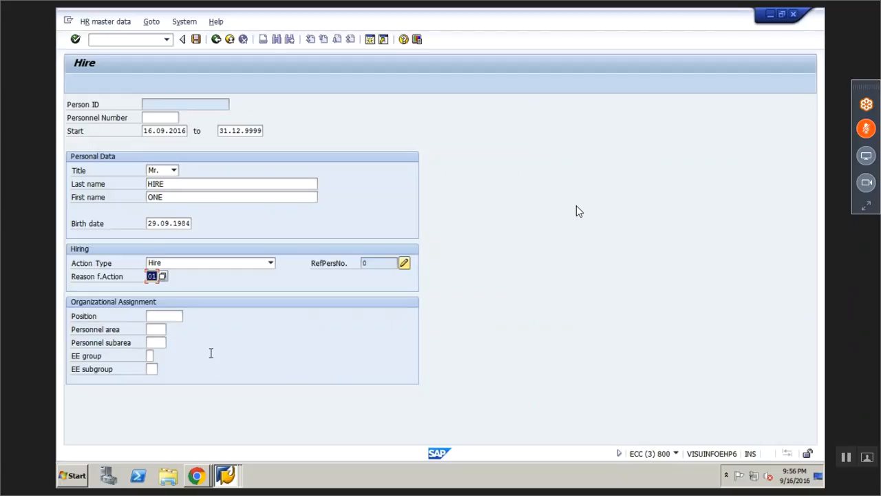
left_click(157, 329)
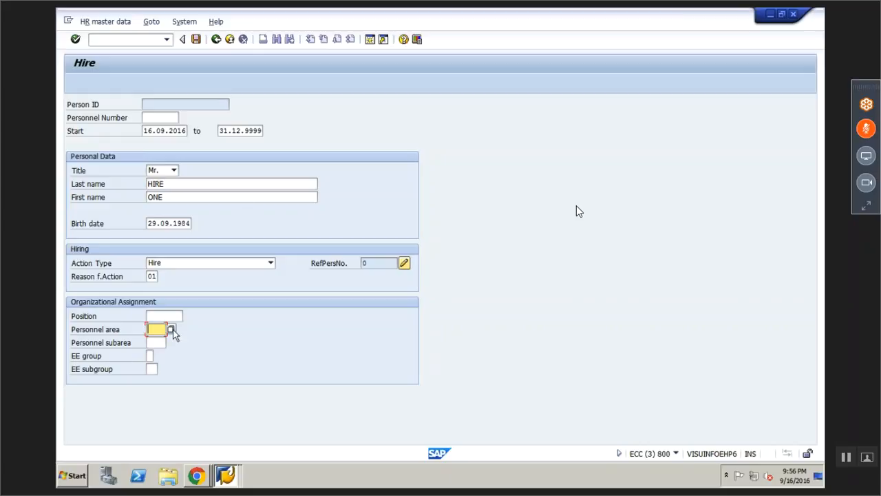
Pick personnel area IN07 (IN Model comp - Tamil Nadu) from the list sorted by country grouping
left_click(172, 329)
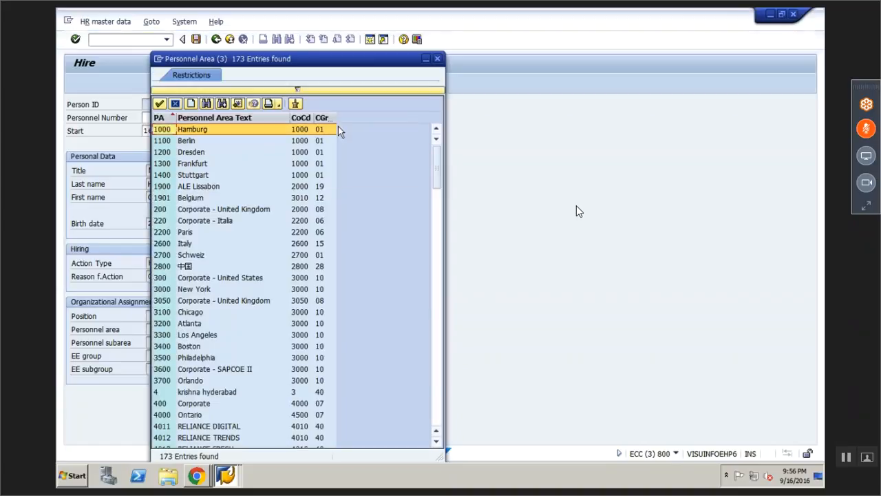
left_click(327, 118)
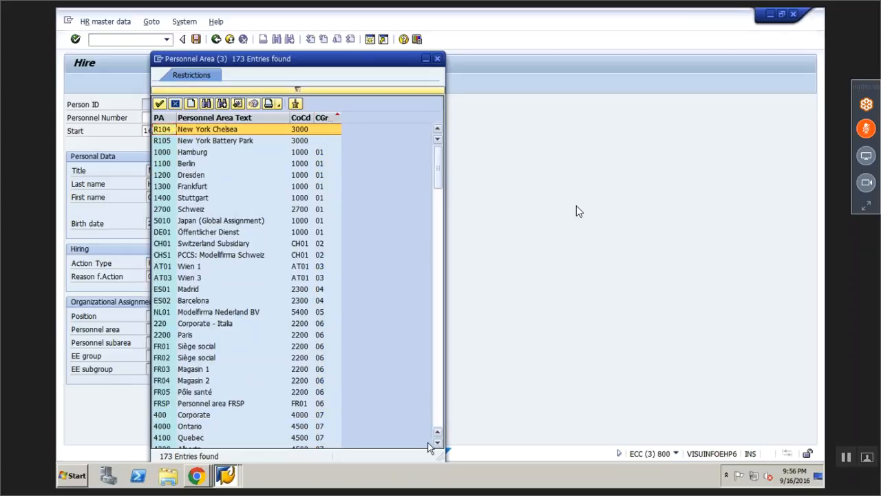
left_click(437, 443)
left_click(437, 443)
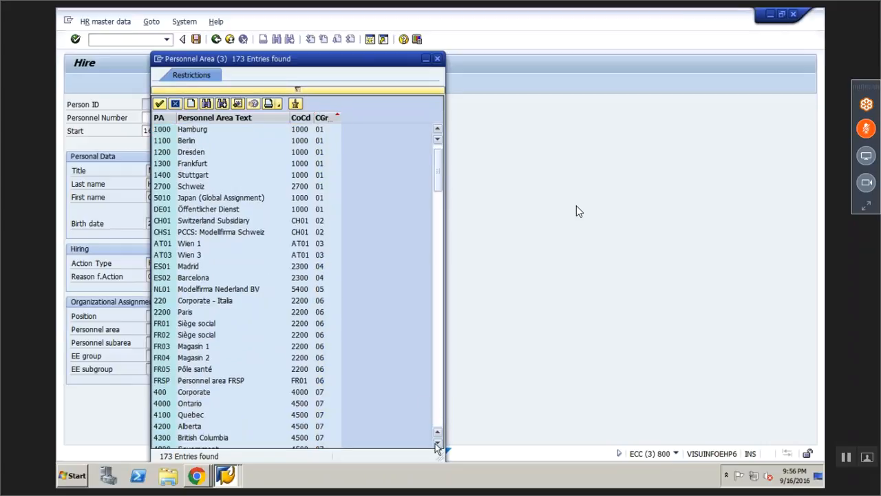
left_click(437, 443)
left_click(437, 442)
left_click(437, 442)
left_click(437, 443)
left_click(437, 442)
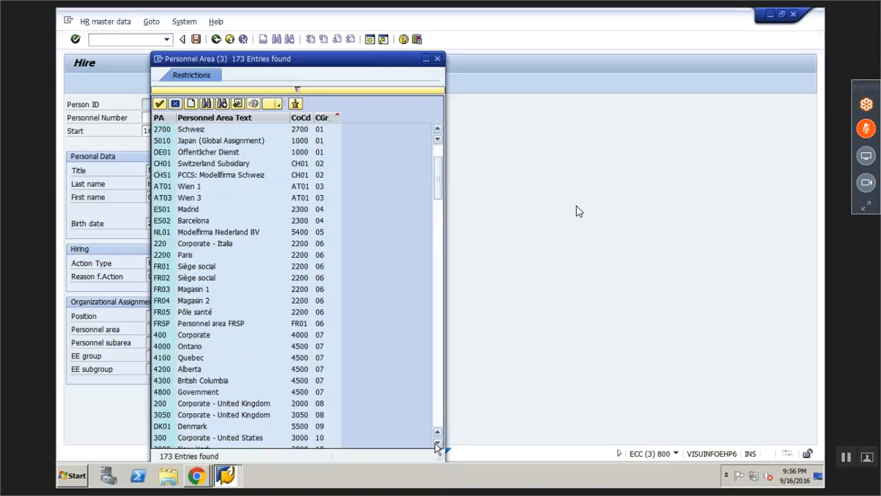
left_click(437, 442)
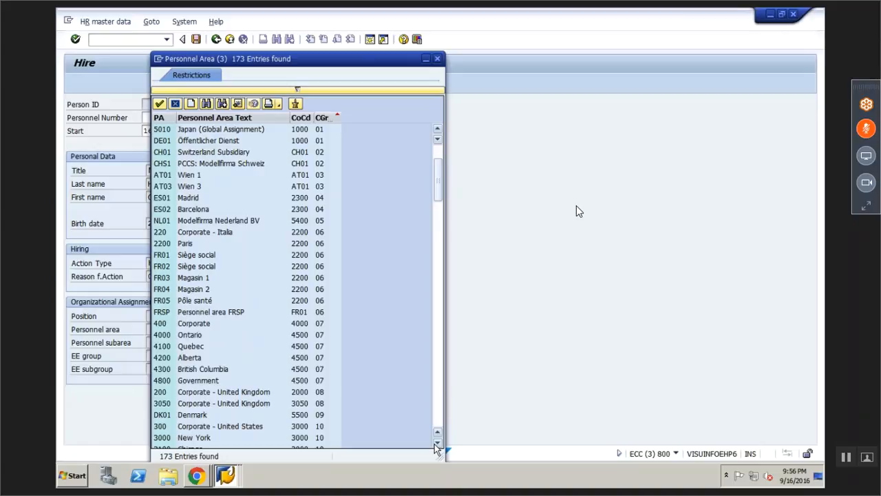
left_click(437, 442)
left_click_drag(437, 199, 439, 356)
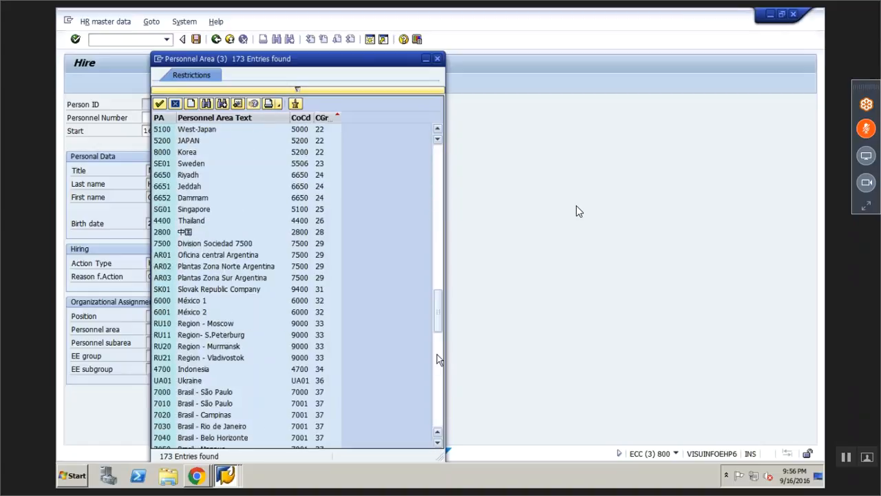
left_click(438, 358)
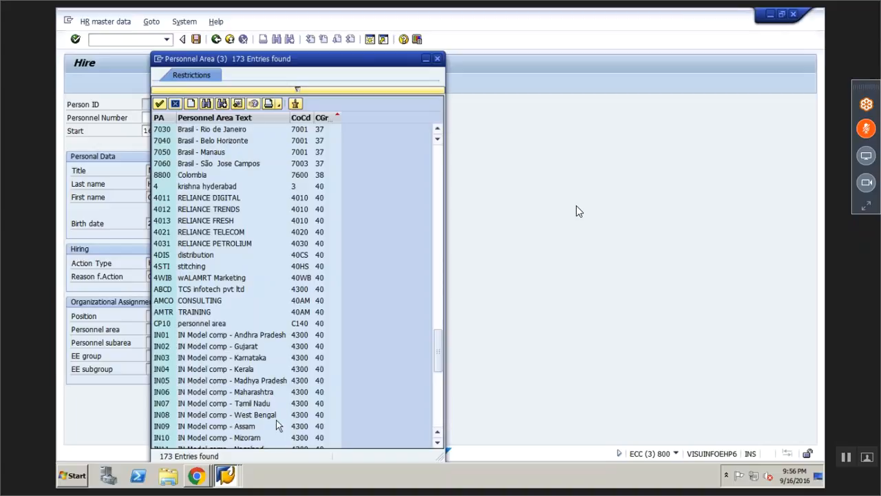
double_click(247, 402)
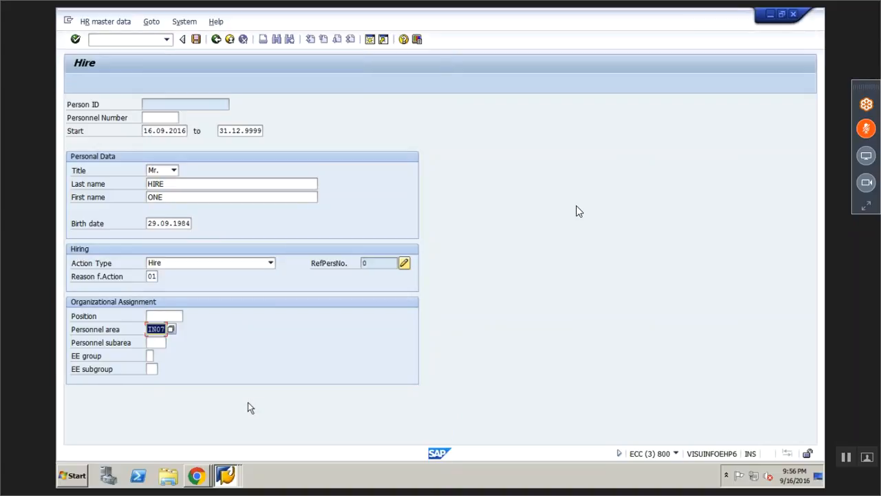
key("Tab")
Choose subarea 0001 Admin, employee group 1 Active and subgroup N2 Pay-scale employee
left_click(171, 344)
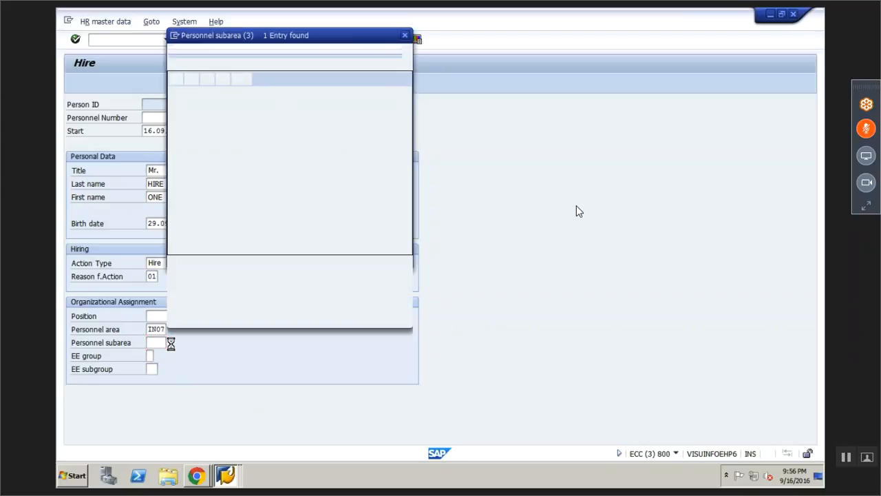
double_click(236, 107)
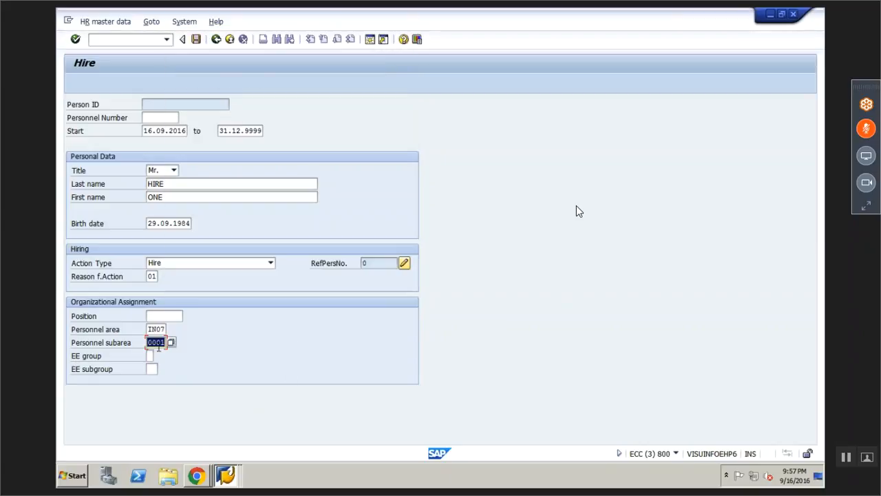
left_click(155, 356)
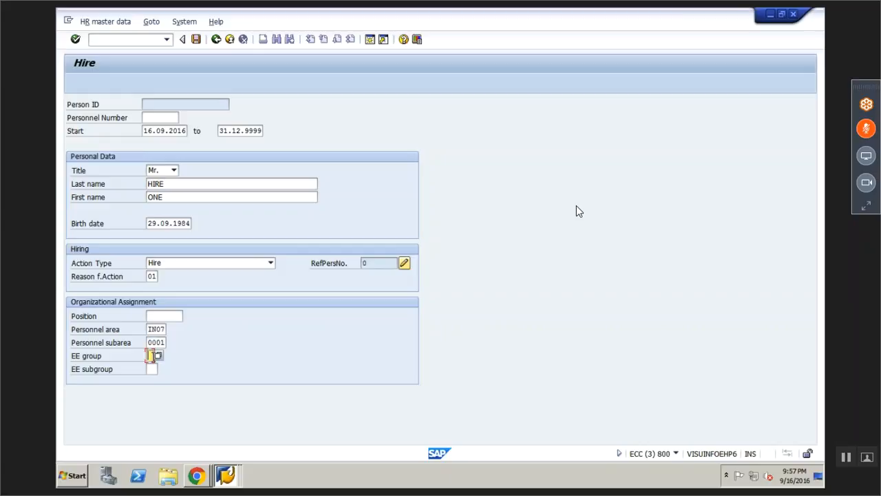
left_click(161, 358)
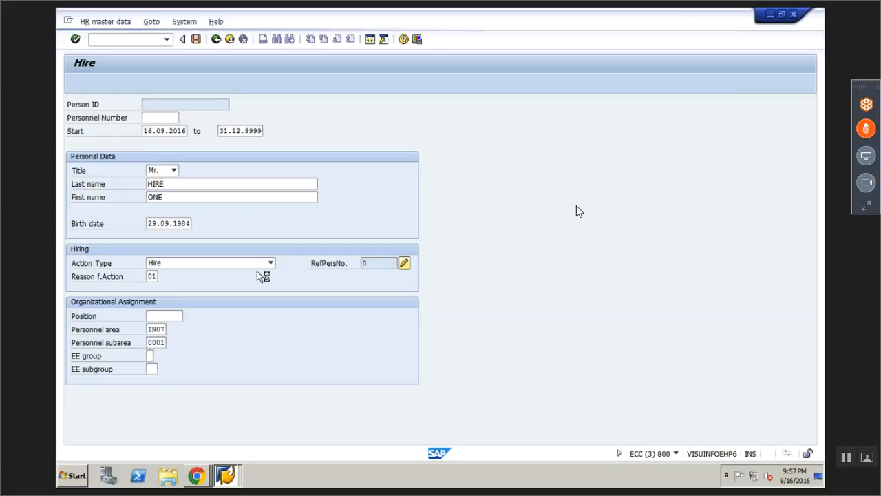
left_click(152, 369)
left_click(161, 370)
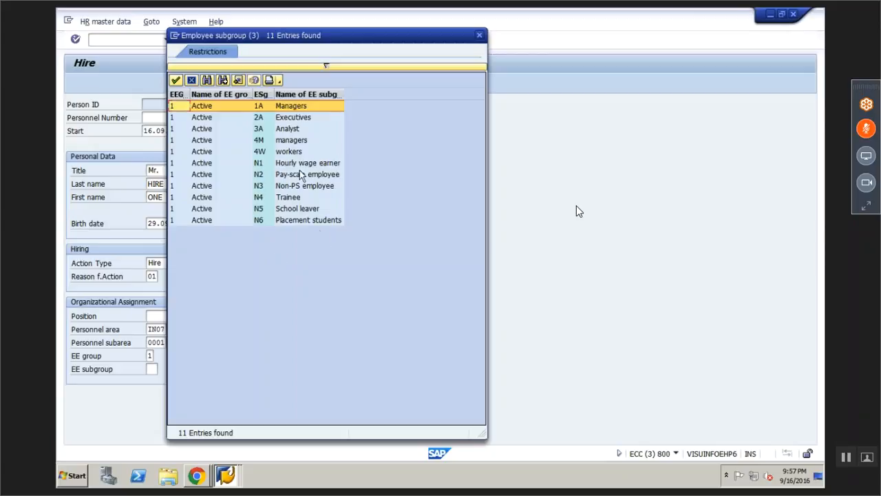
double_click(285, 177)
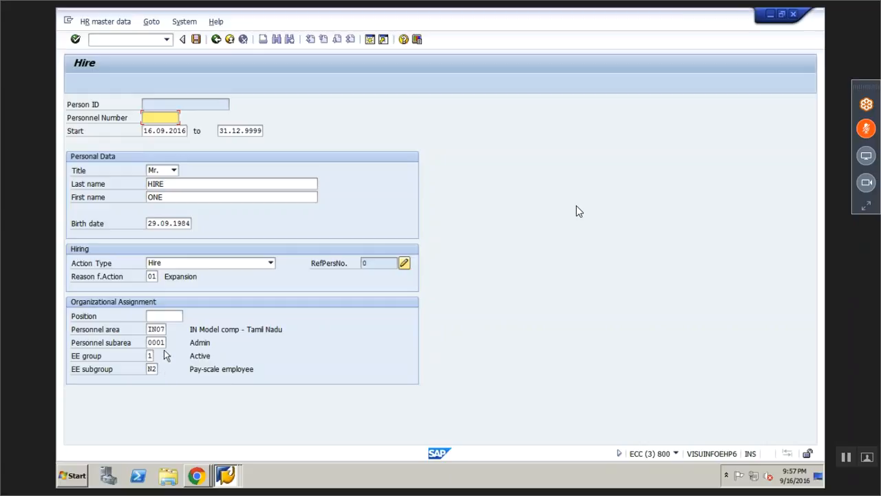
Try saving the hire, then after the error back out to SAP Easy Access
left_click(197, 39)
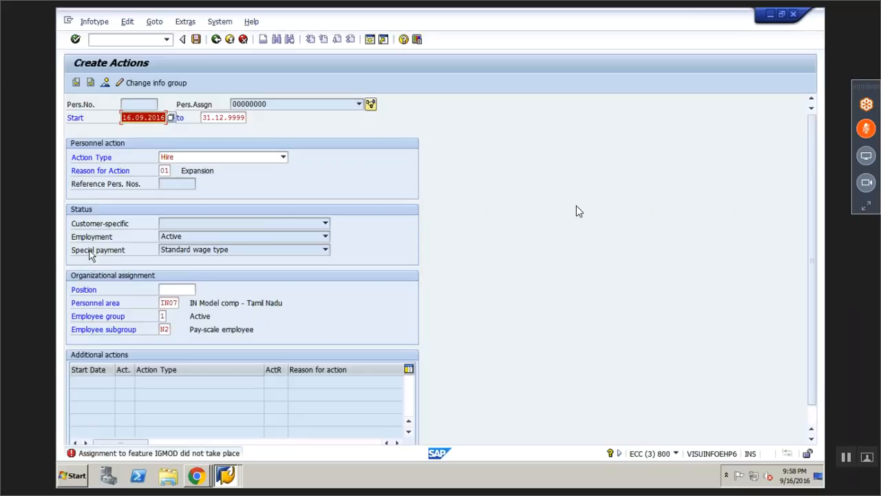
left_click(216, 40)
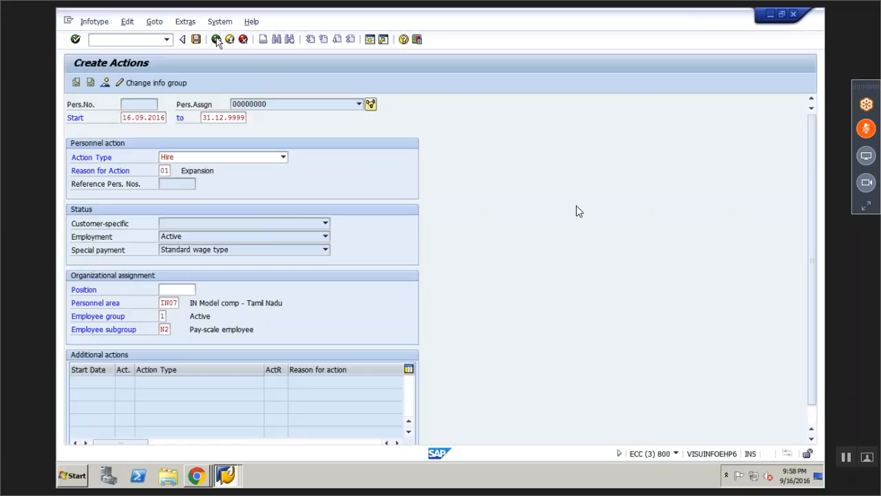
left_click(216, 40)
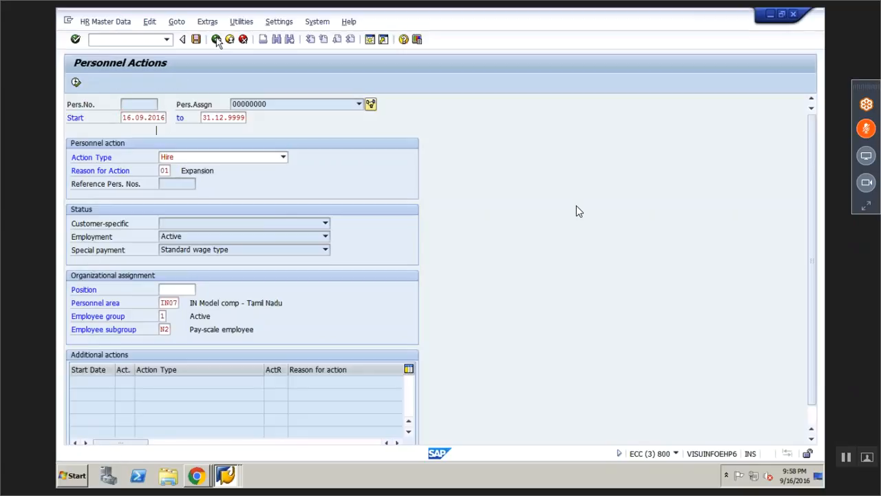
left_click(216, 40)
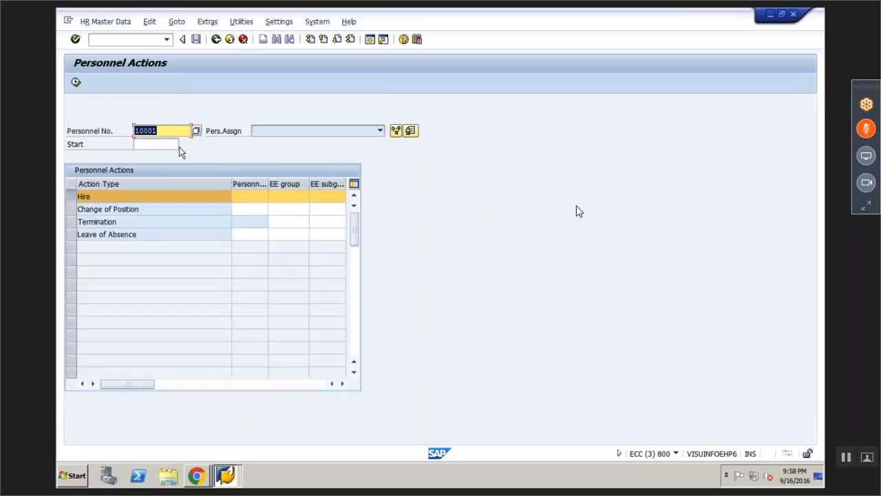
left_click(216, 39)
Rerun PA40 with Personnel No. cleared, then leave and start SU3
left_click(142, 42)
type("PA40")
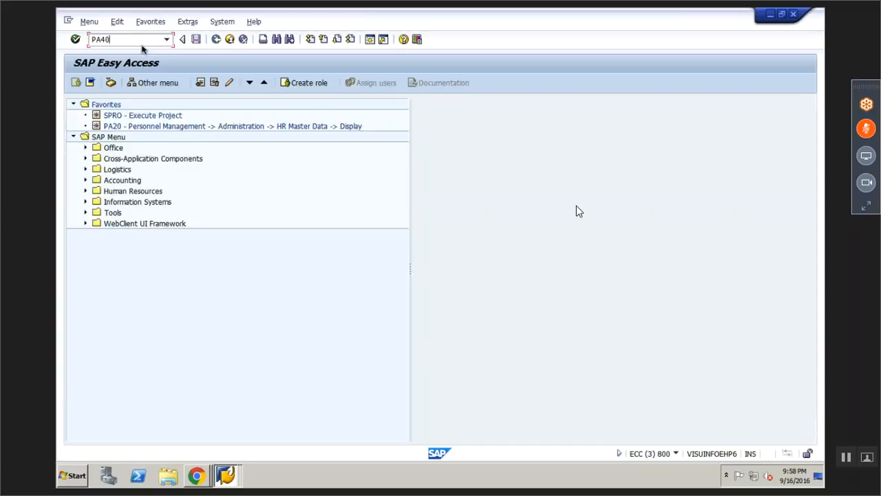
key("Return")
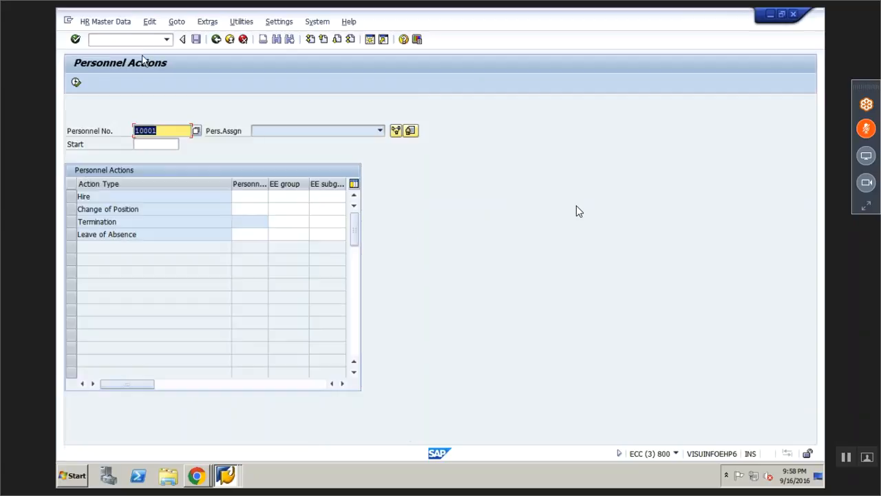
key("Delete")
left_click(78, 196)
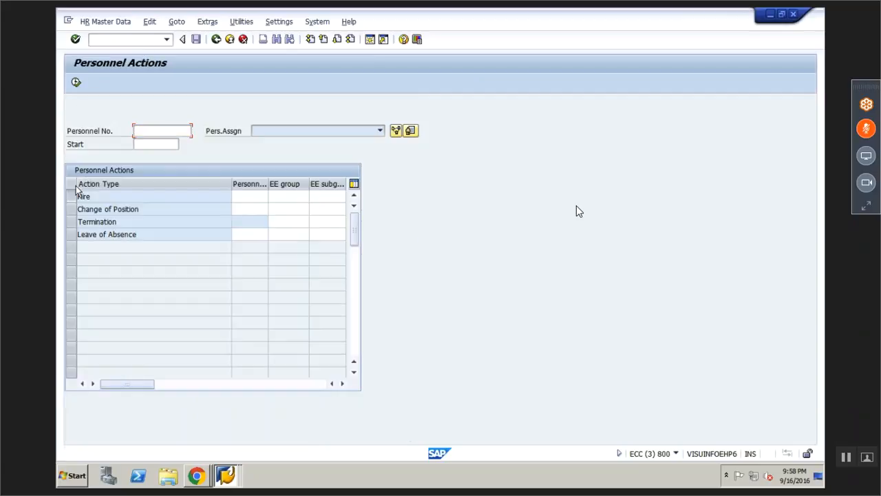
left_click(215, 39)
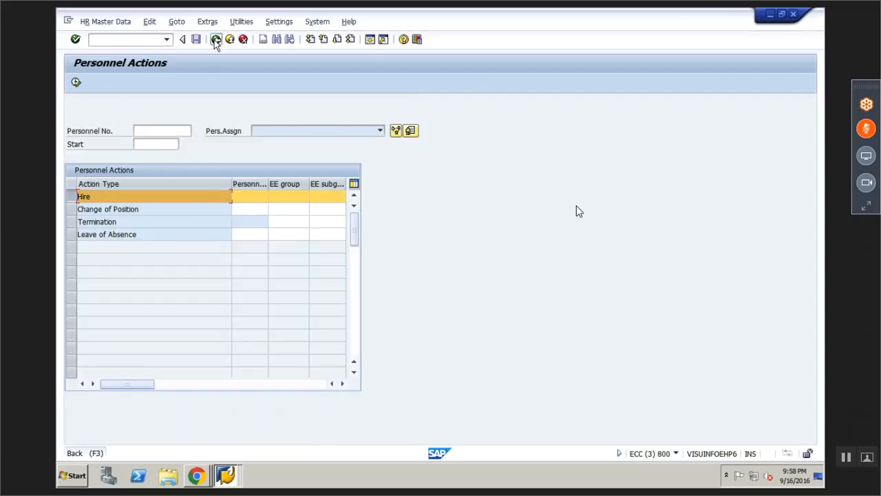
type("SU3")
key("Return")
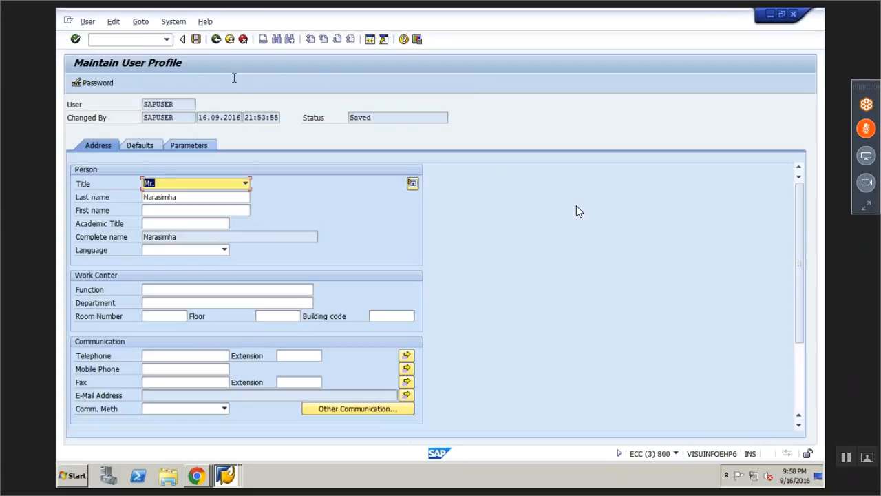
Set the UGR user parameter to 4R and save the profile
left_click(187, 145)
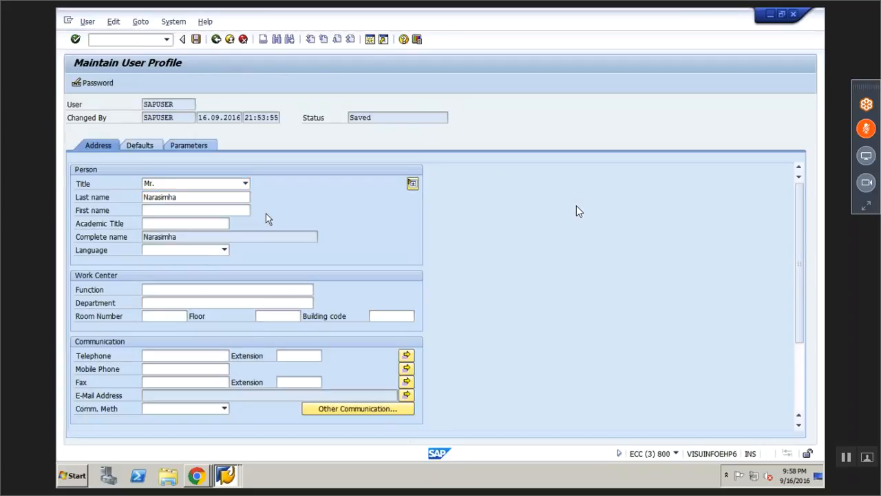
left_click(239, 260)
type("4R")
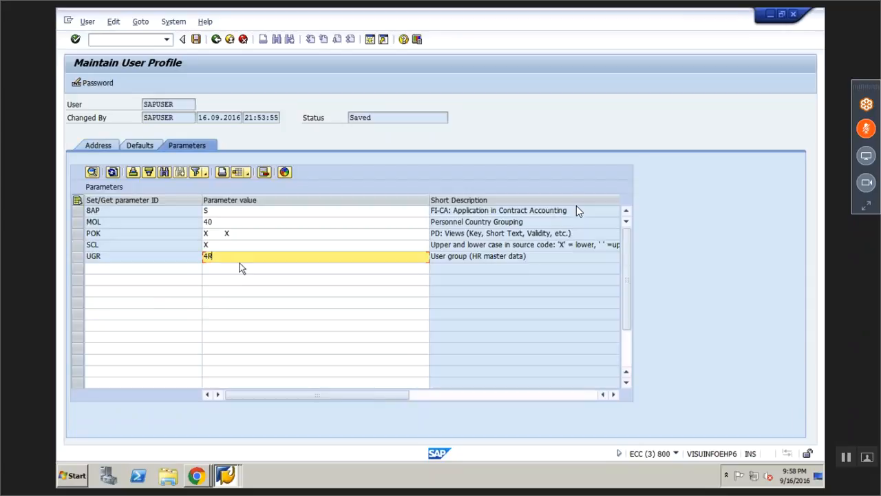
left_click(196, 39)
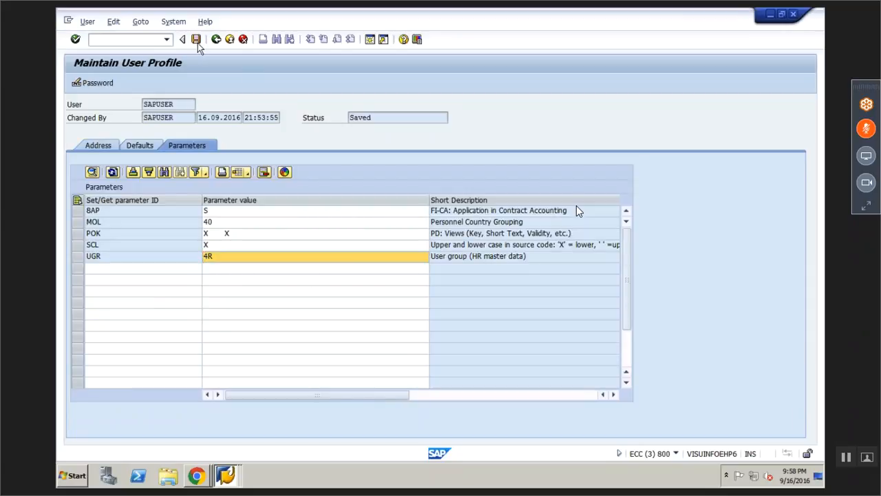
Start a Reliance Hire action in PA40 with start date 16.09.2016
left_click(150, 43)
type("PA40")
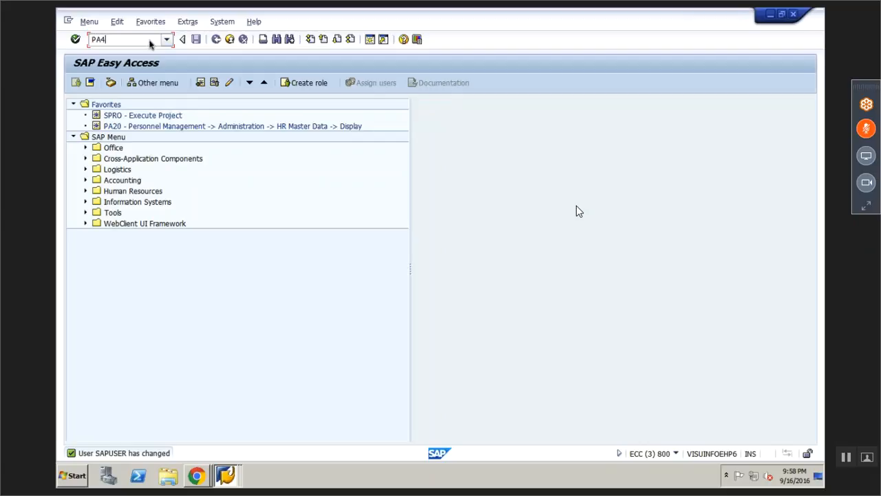
key("Return")
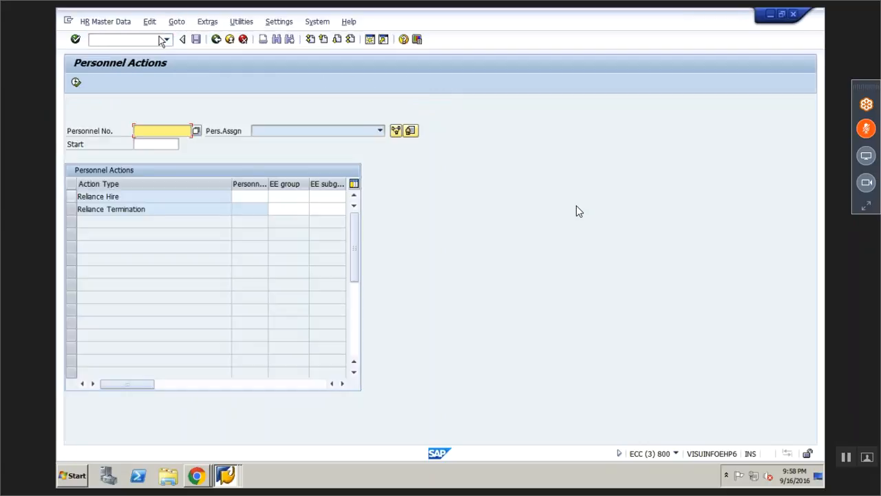
left_click(71, 196)
left_click(141, 144)
key("Down")
key("Return")
left_click(142, 148)
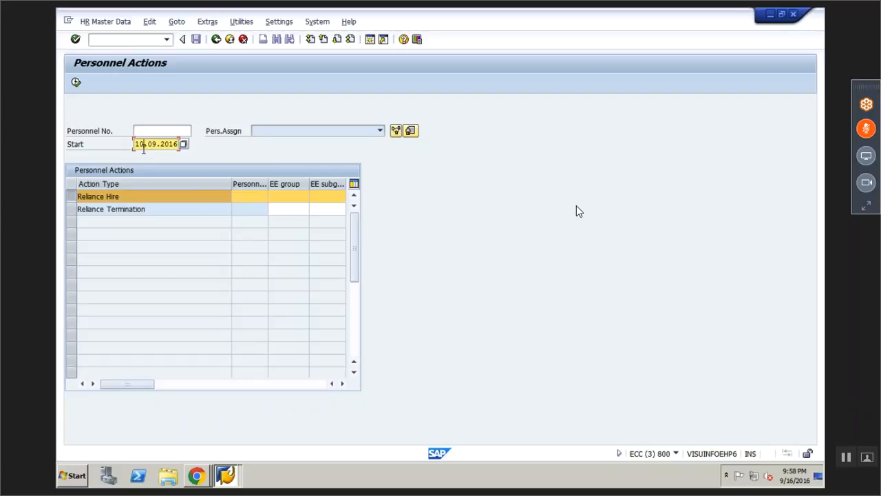
key("BackSpace")
type("6")
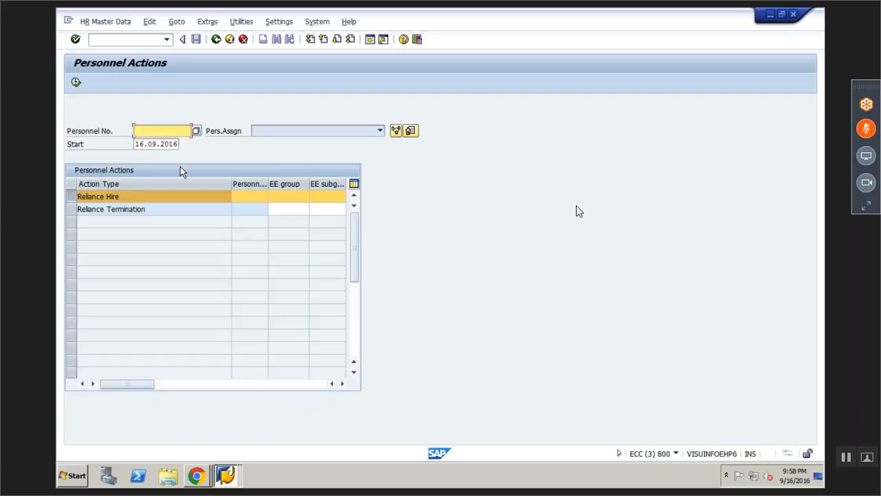
left_click(76, 82)
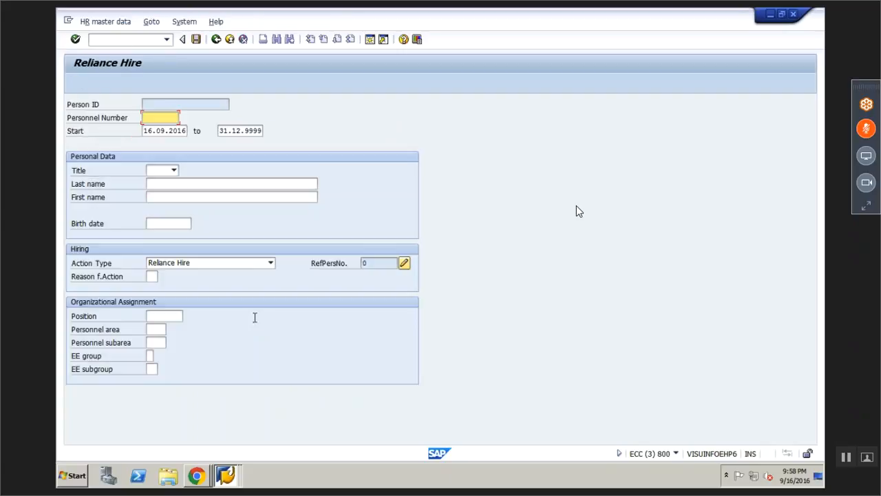
Enter Mr. HIRE ONE, birth date 29.09.1984, and reason 01 New Position
left_click(174, 170)
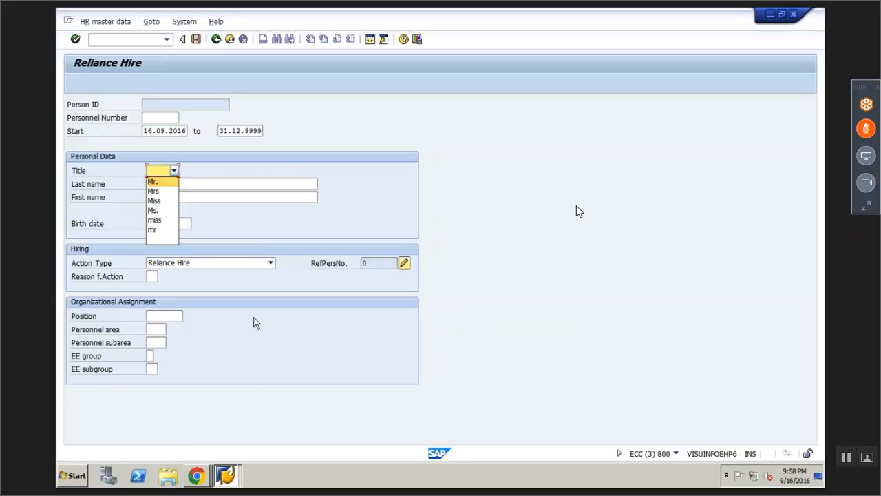
left_click(158, 187)
left_click(178, 185)
type("HIRE")
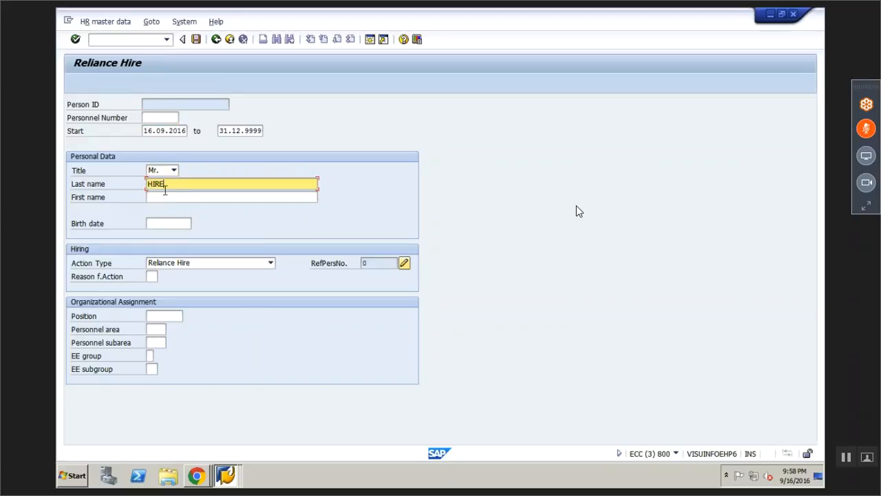
left_click(169, 196)
type("ONE")
left_click(176, 224)
left_click(172, 236)
left_click(161, 277)
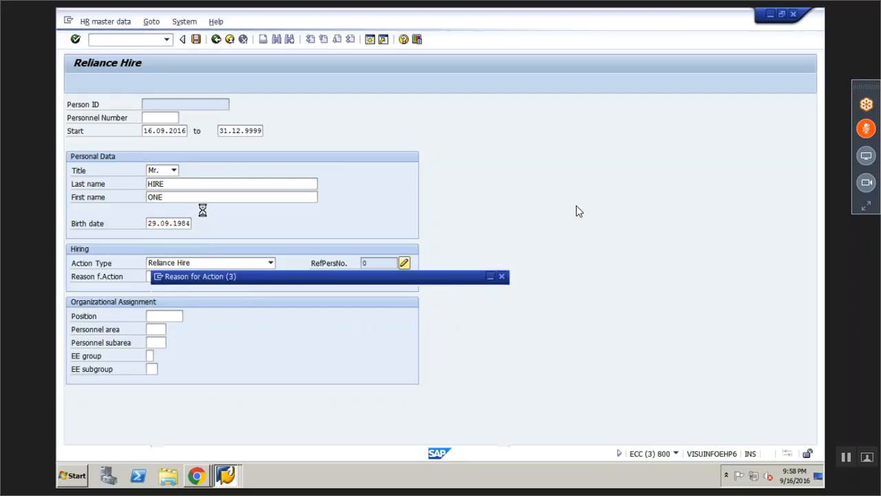
double_click(195, 148)
Set personnel area 4011 RELIANCE DIGITAL with subarea 4014 ELECTRONICS
left_click(158, 329)
left_click(171, 330)
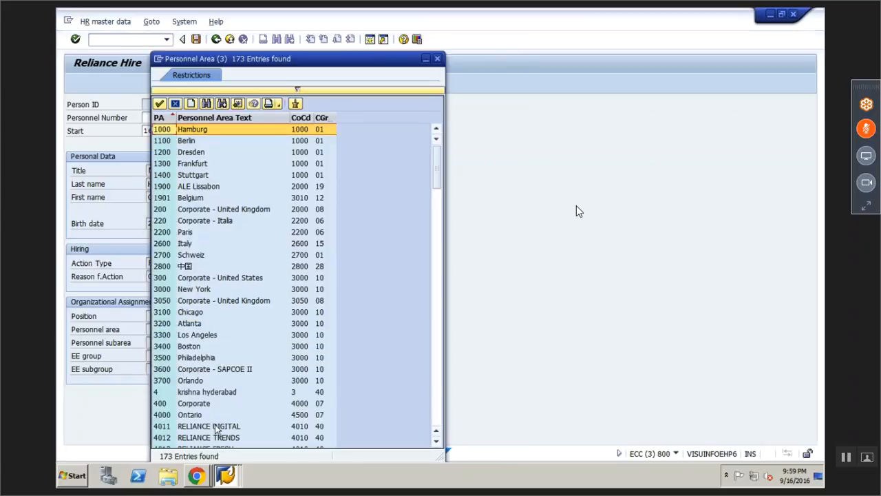
left_click(198, 426)
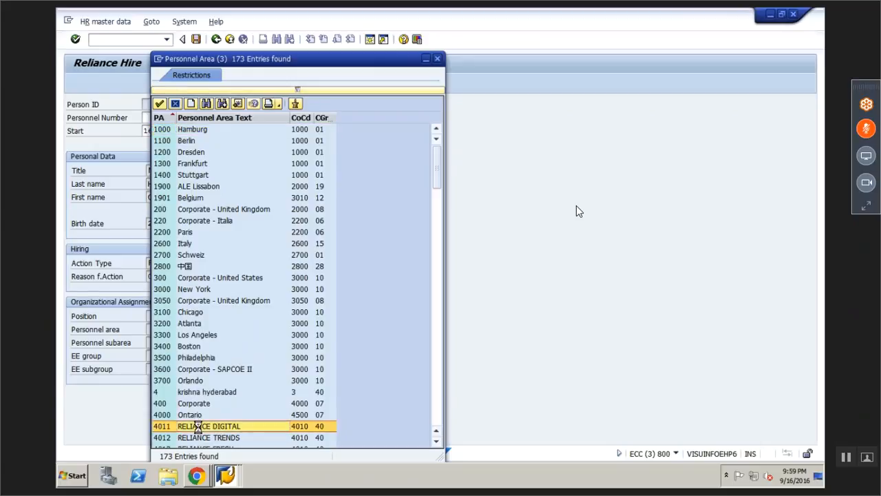
left_click(159, 342)
left_click(171, 343)
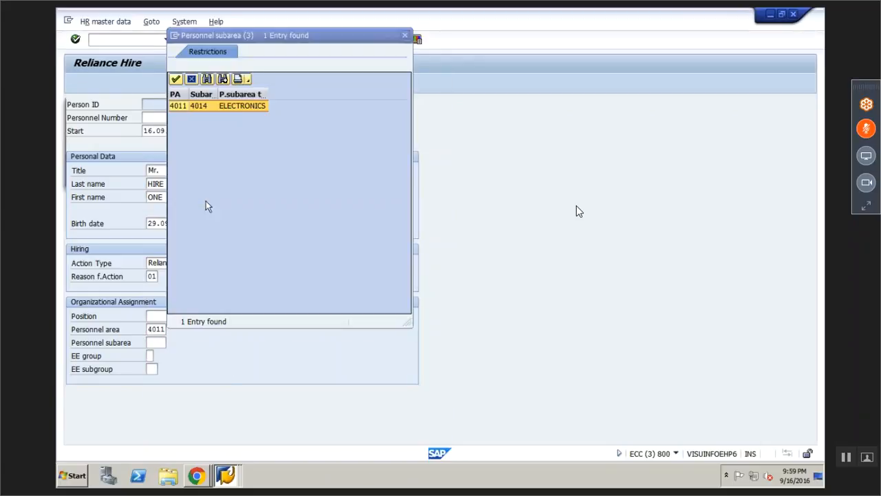
key("Return")
Set employee group 3 Permanent PT and subgroup 7R, then save the hire action
key("Tab")
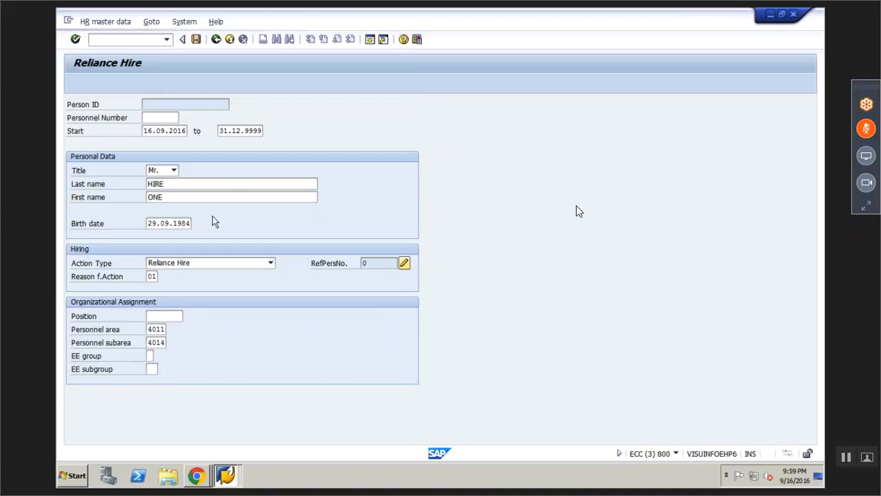
key("F4")
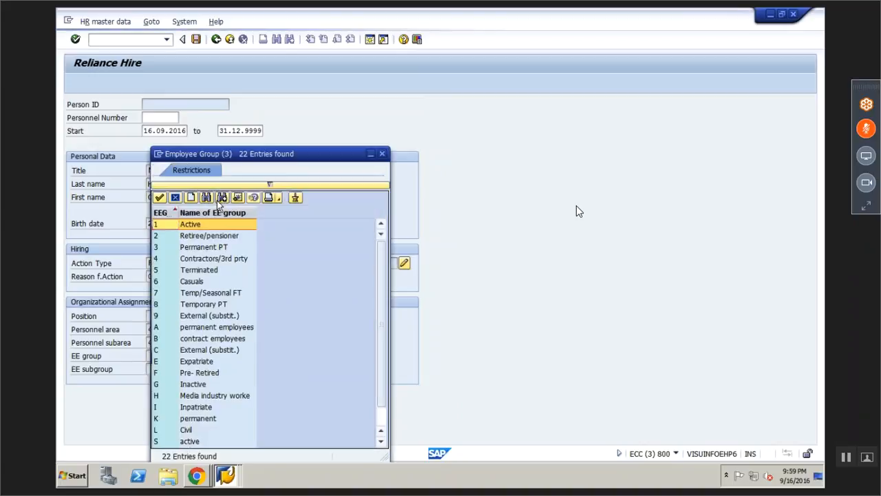
double_click(208, 246)
key("Tab")
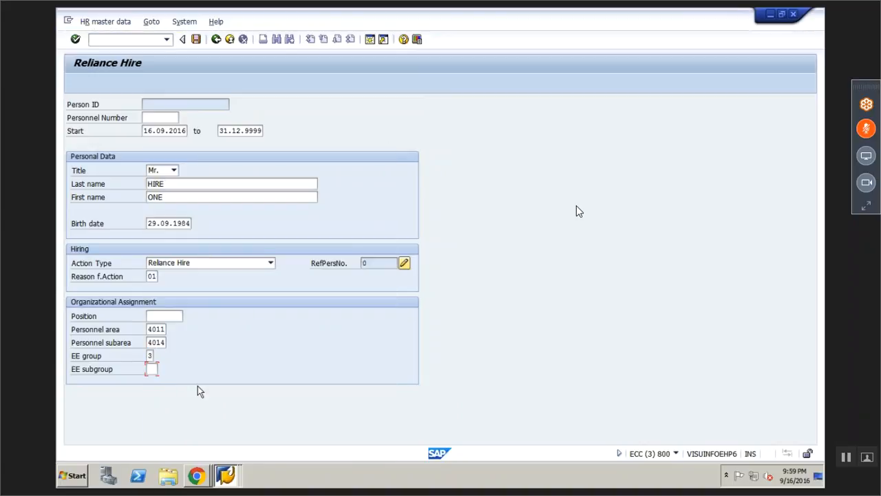
key("F4")
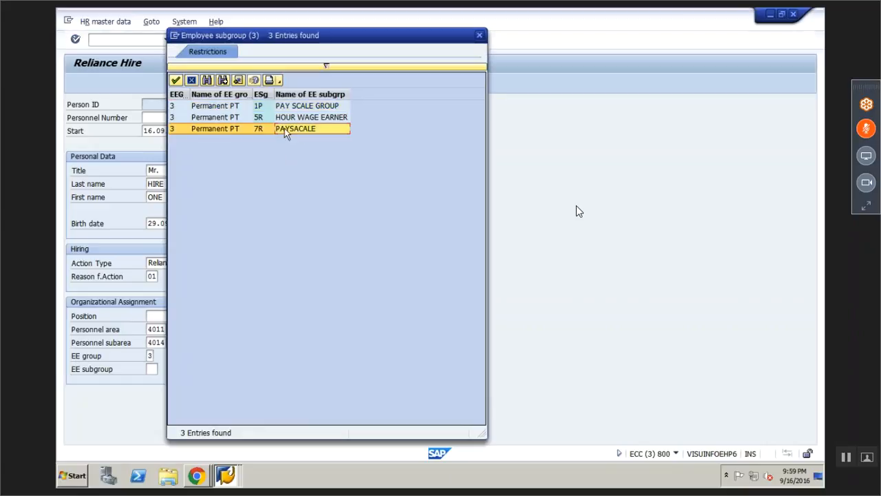
double_click(284, 128)
key("Return")
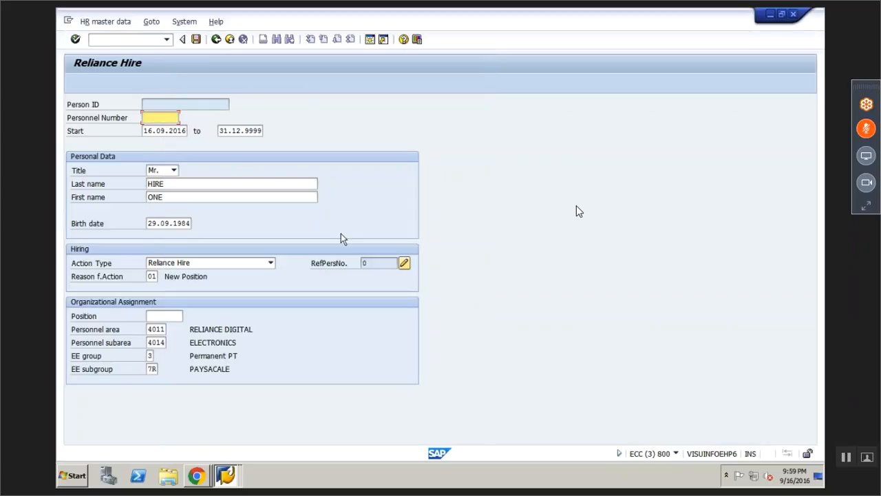
left_click(195, 40)
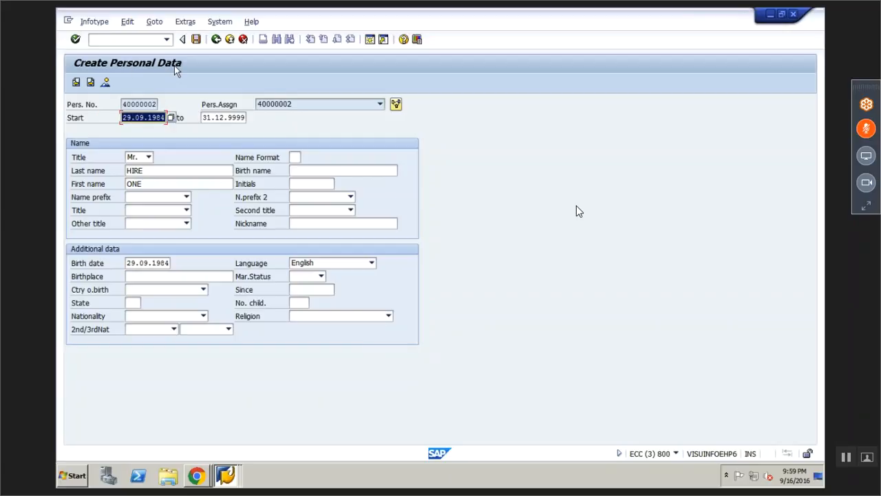
Check the new hire's personnel number and the system and transaction details
left_click_drag(124, 104, 160, 104)
left_click(159, 104)
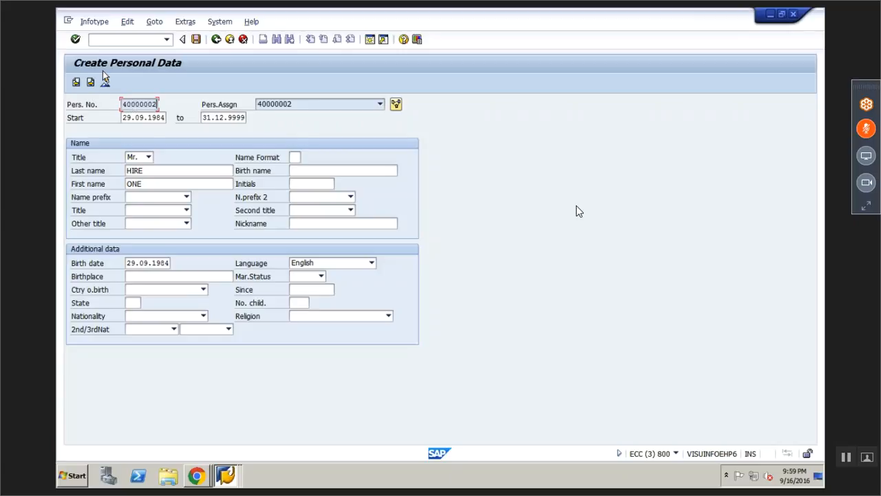
left_click(677, 453)
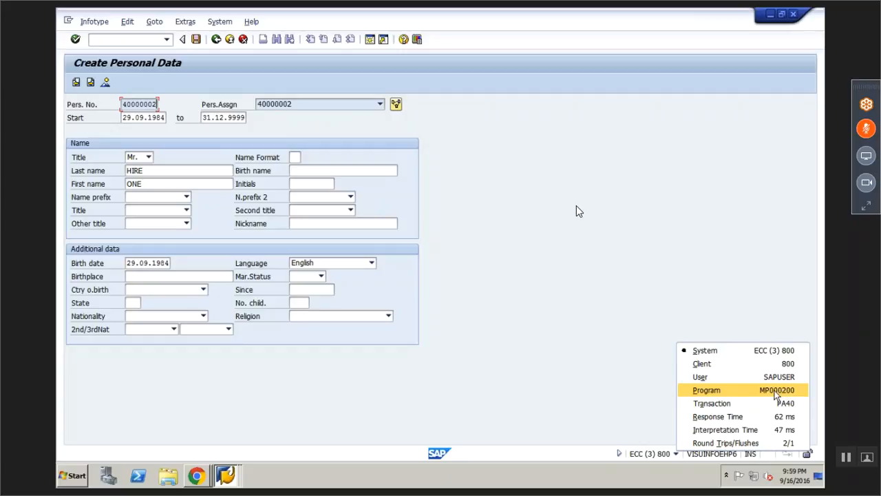
left_click(492, 209)
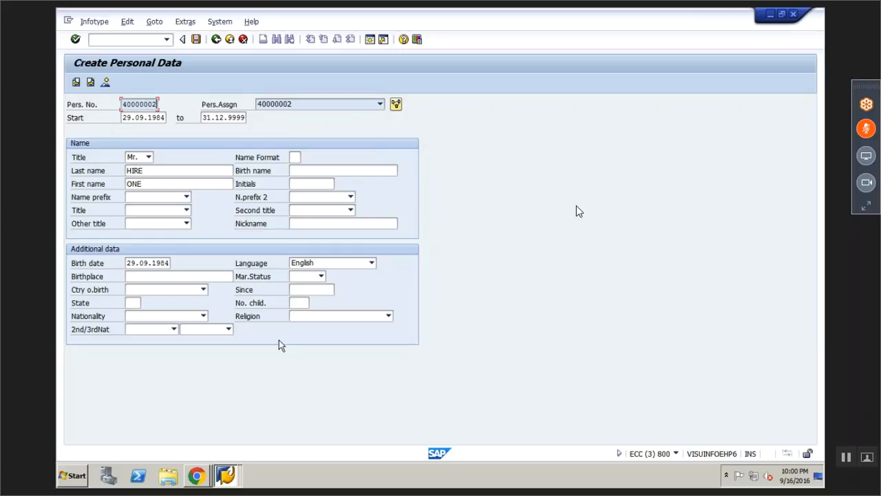
Set nationality to Indian, review the start and birth dates, and save the personal data
left_click(203, 316)
type("in")
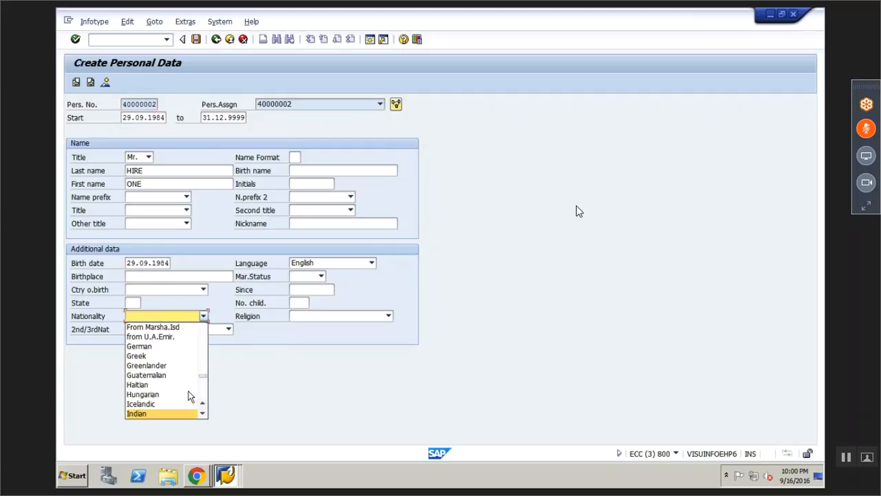
left_click(168, 416)
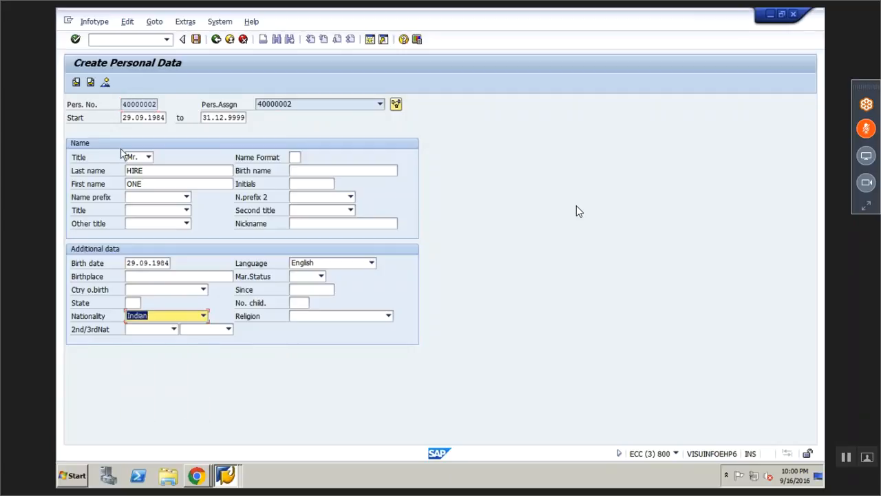
left_click_drag(122, 117, 168, 117)
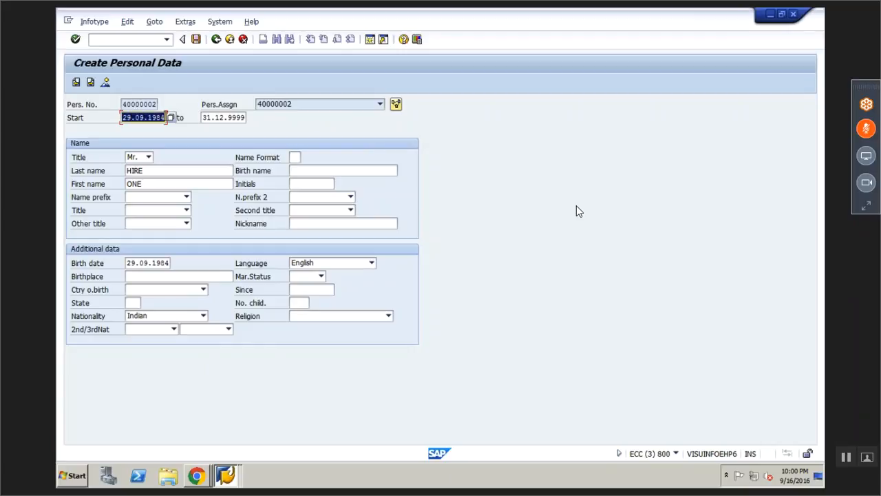
left_click(173, 262)
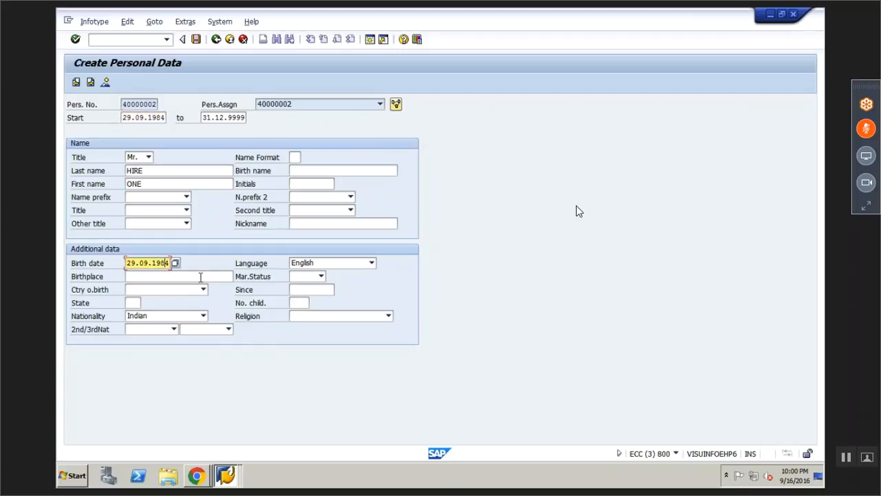
left_click(197, 40)
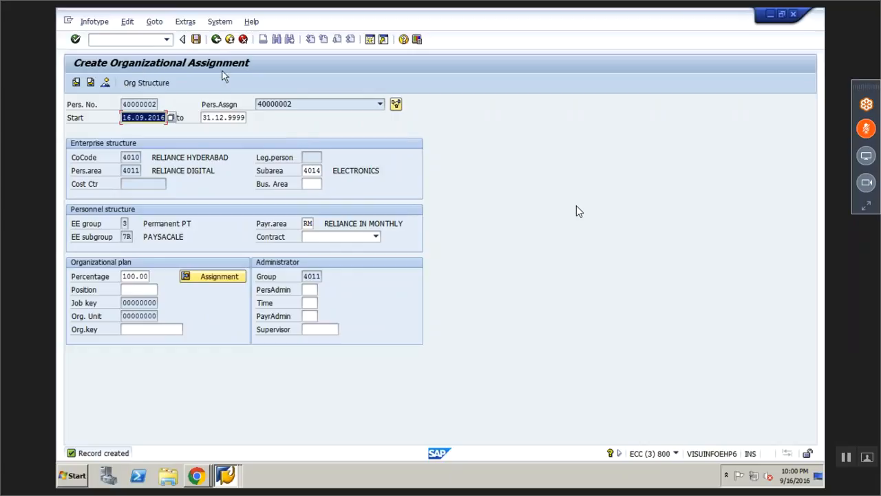
Confirm and save the organizational assignment, continuing without assigning a position
left_click(677, 455)
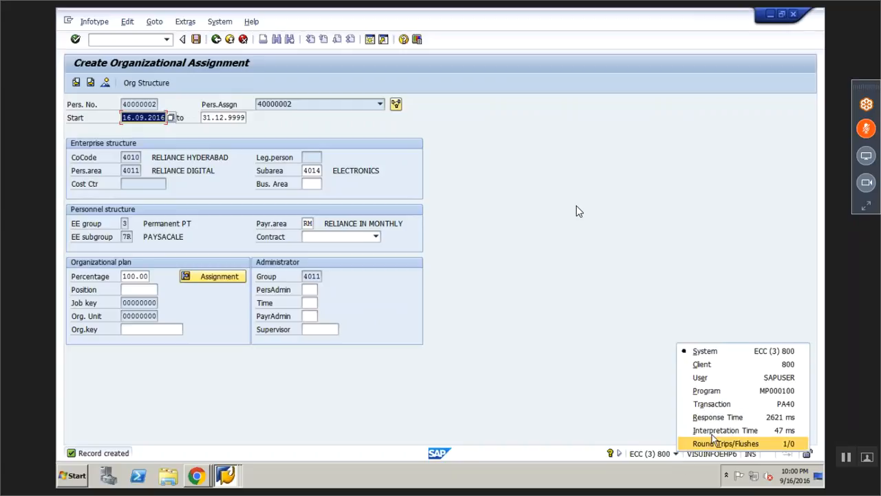
left_click(608, 267)
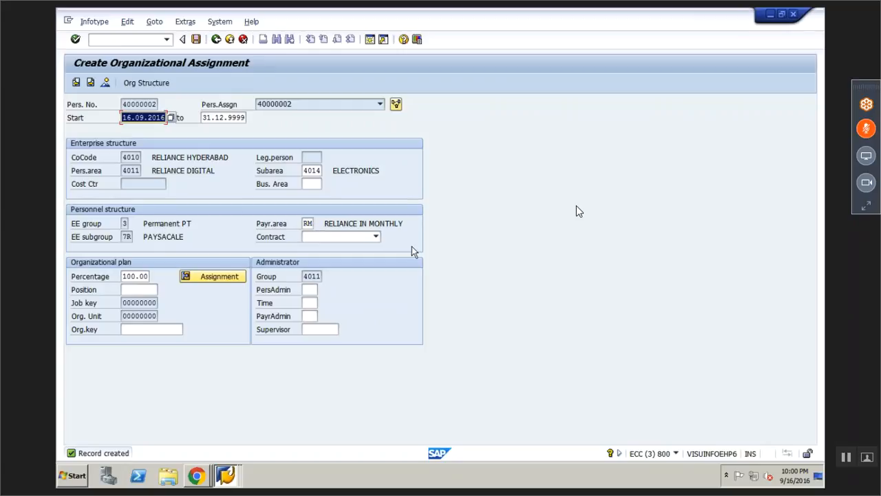
key("Return")
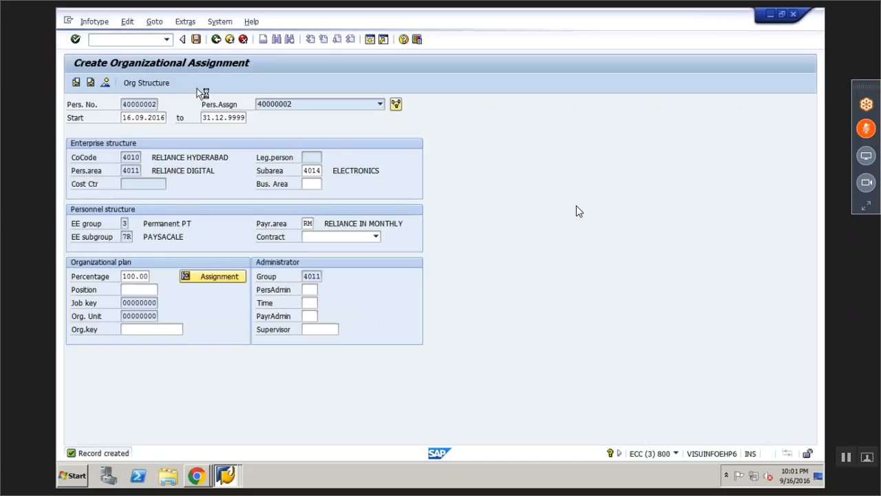
left_click(196, 39)
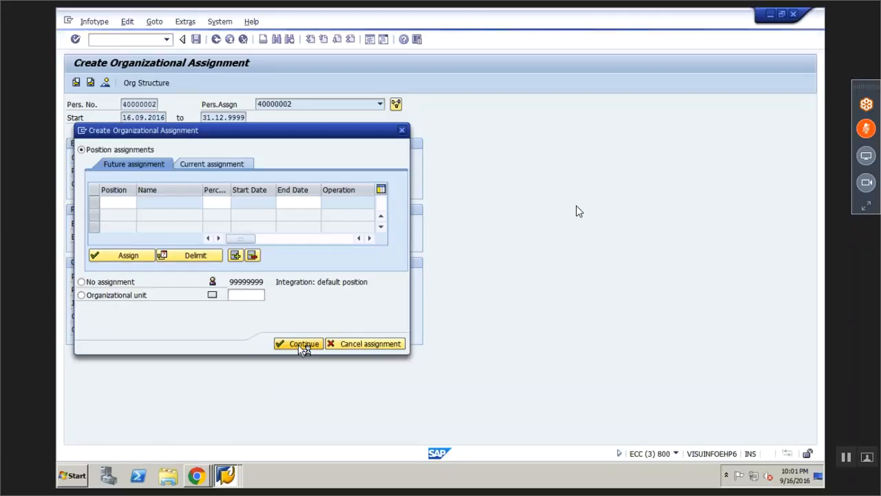
left_click(298, 344)
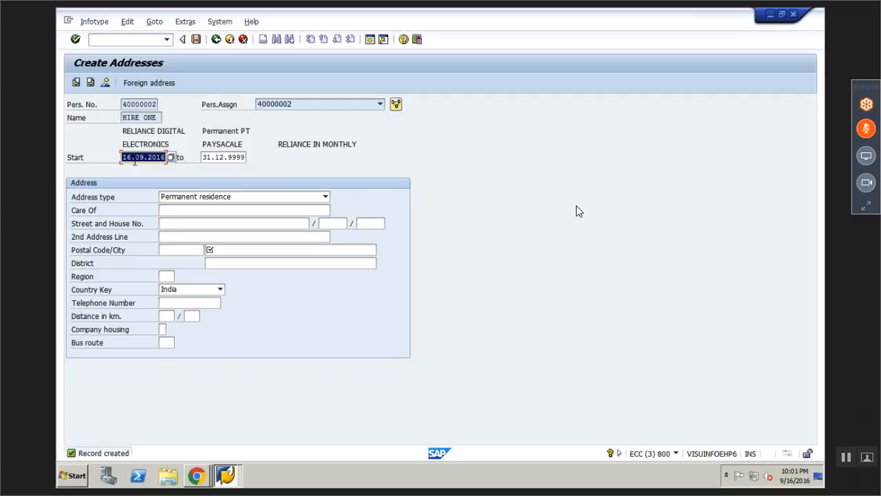
Fill the permanent residence address with city HYDERABAD and postal code 500016, then save it
left_click(256, 250)
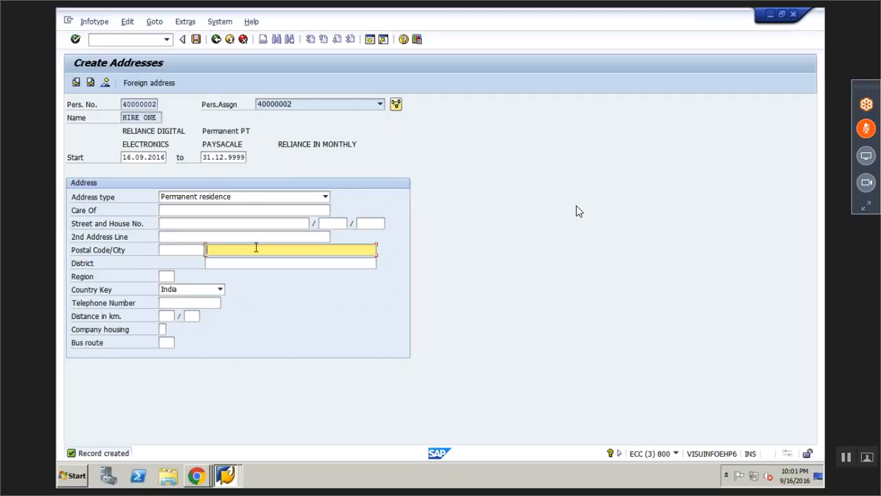
key("Down")
left_click(189, 252)
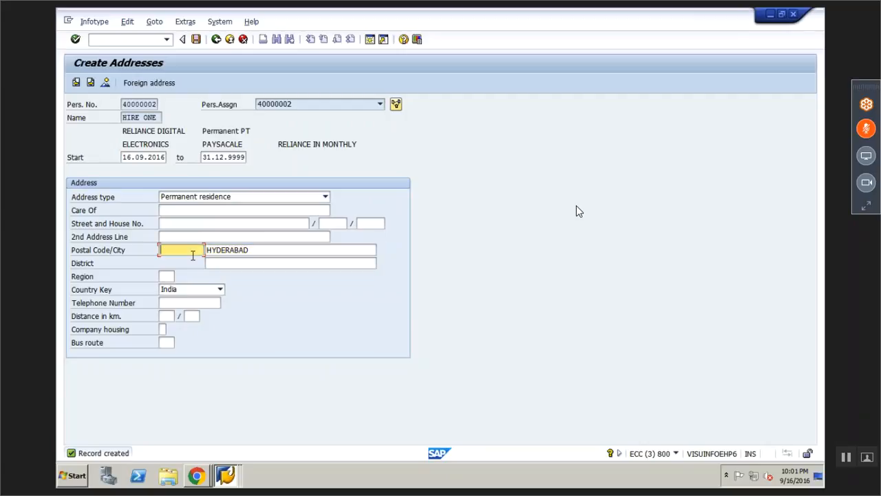
key("Down")
key("Return")
key("Return")
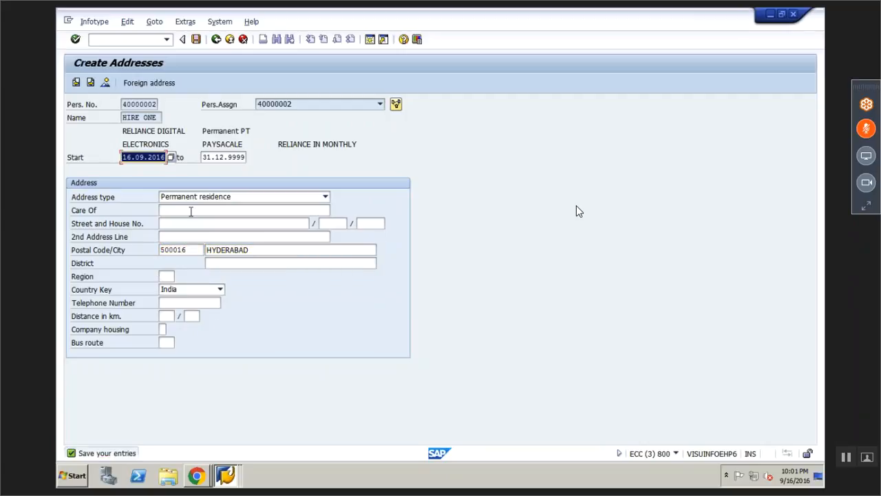
left_click(196, 39)
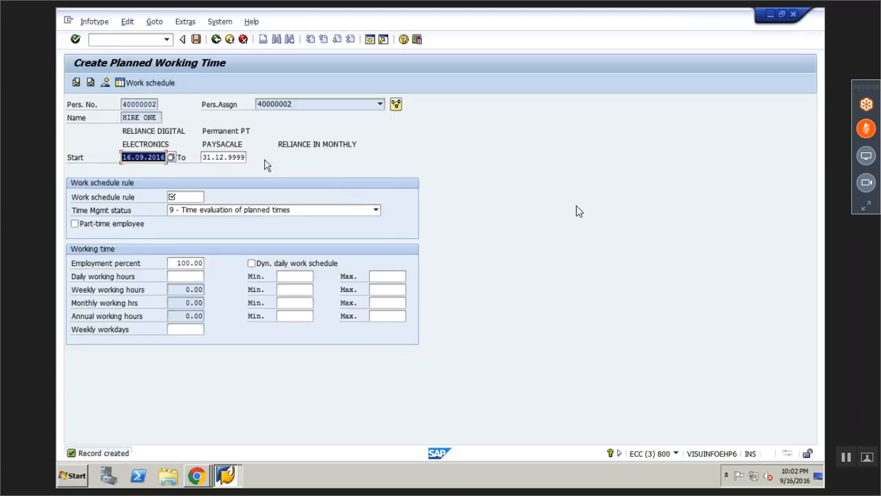
Review the work schedule, then skip Planned Working Time and Basic Pay to reach Bank Details
left_click(126, 85)
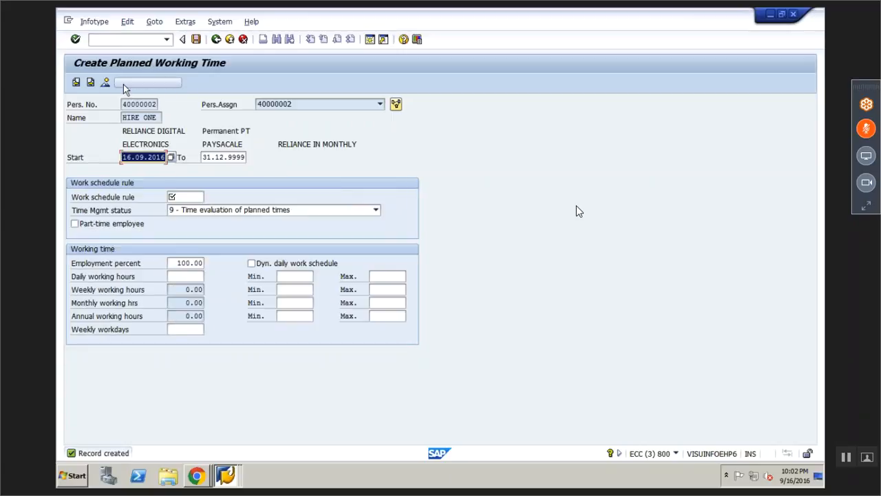
left_click(194, 198)
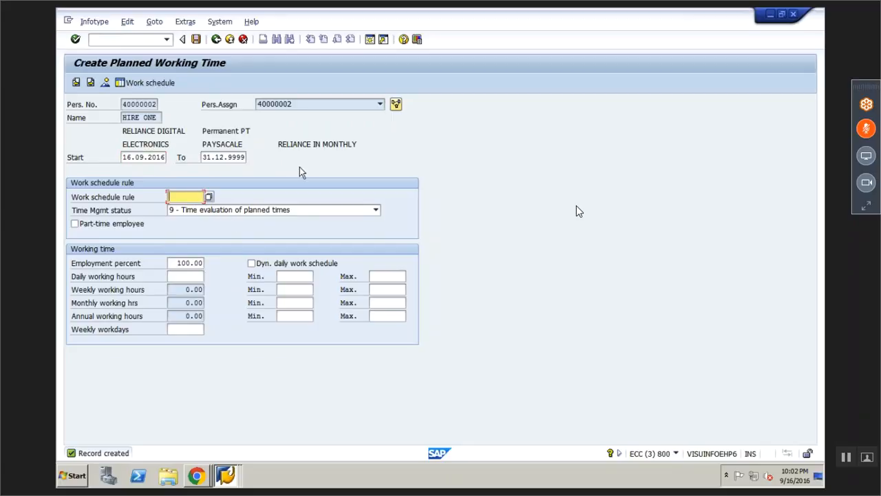
left_click(92, 83)
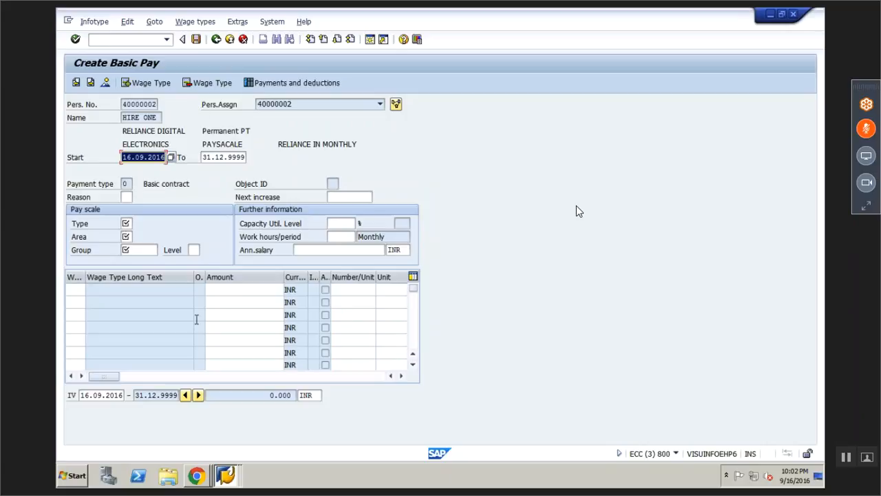
left_click(91, 83)
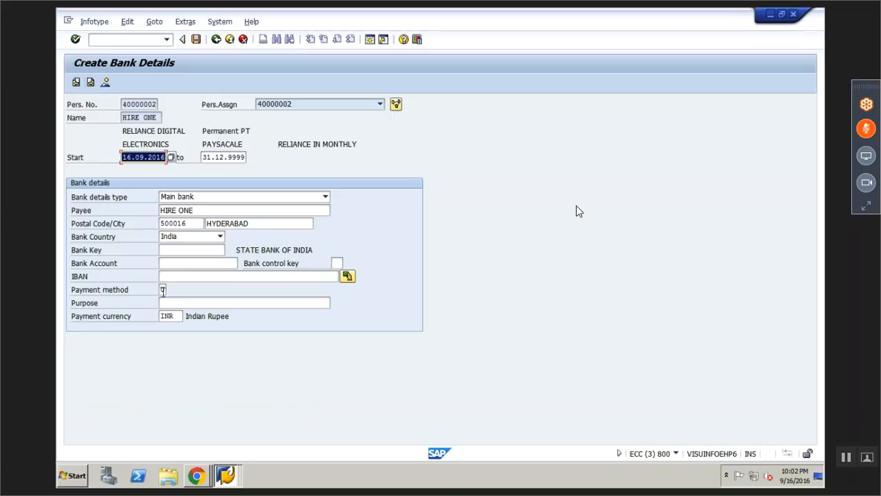
Set the main bank payment method to Cash Payment and save the bank details
left_click(163, 289)
key("F4")
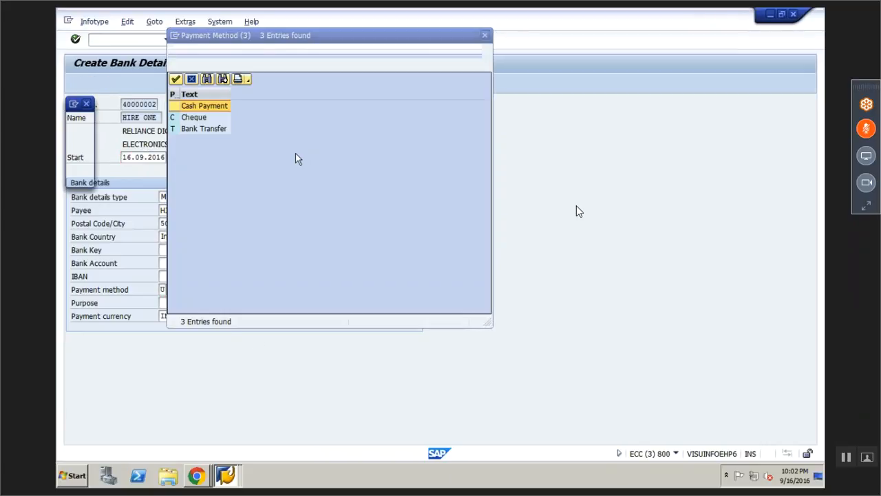
double_click(196, 107)
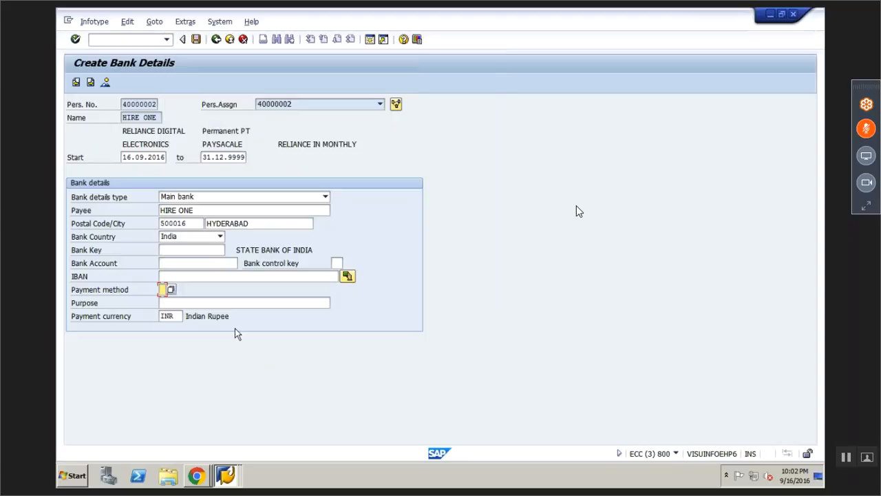
left_click(188, 224)
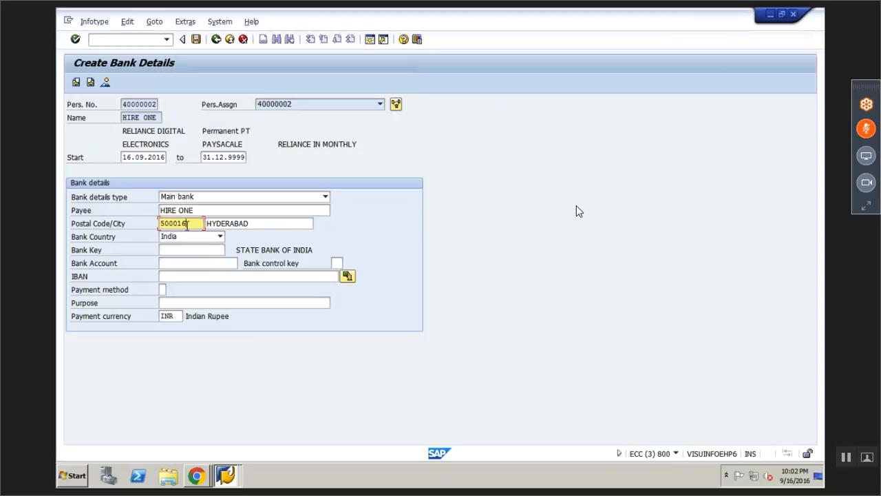
key("Return")
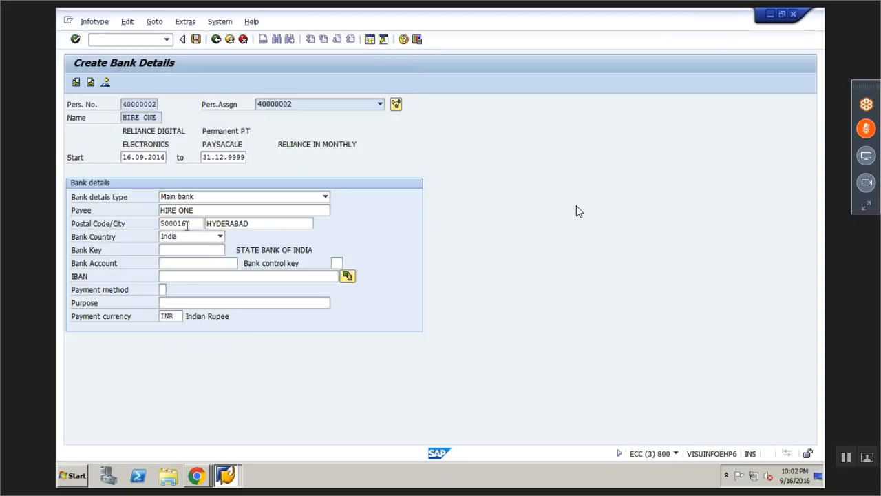
left_click(196, 41)
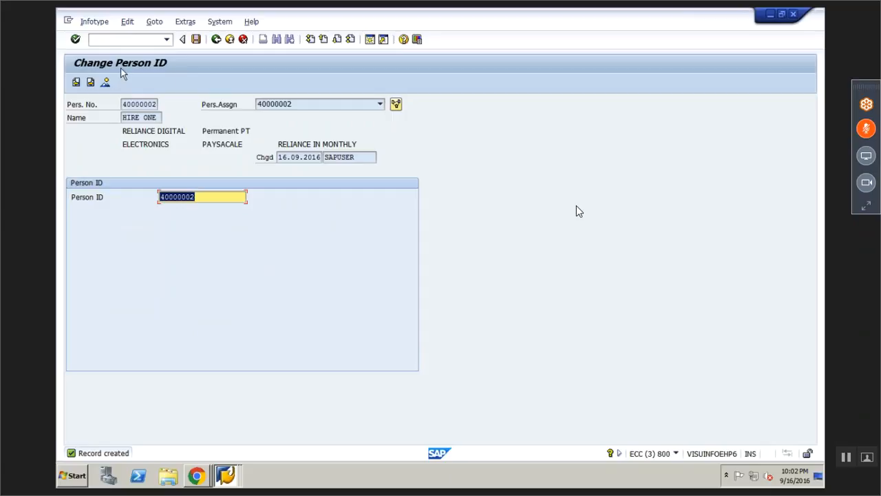
left_click(676, 453)
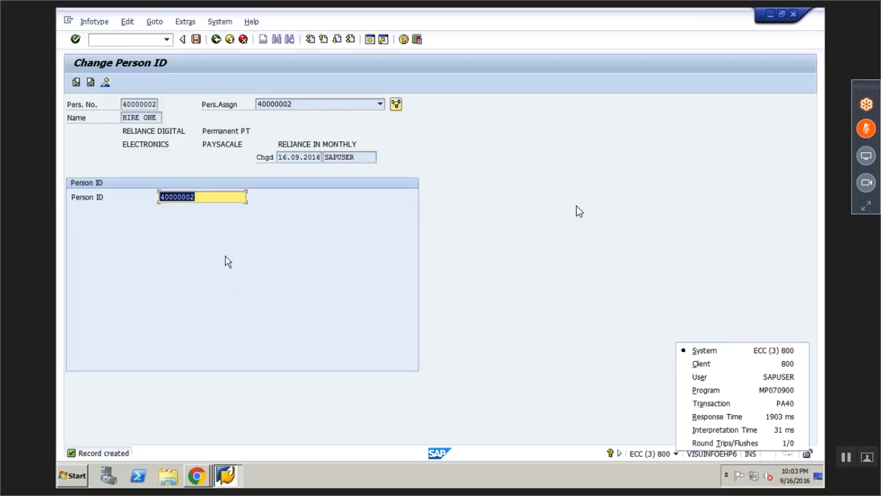
left_click(204, 194)
left_click_drag(161, 198, 204, 201)
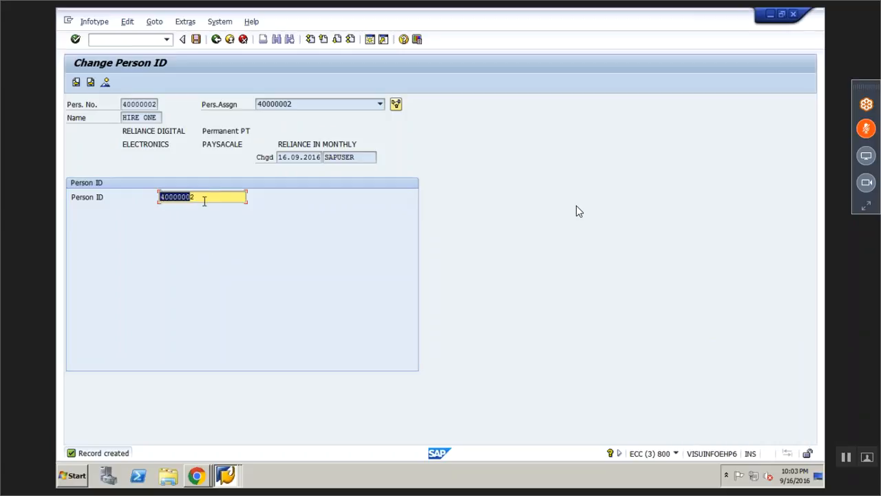
left_click(204, 201)
key("BackSpace")
key("BackSpace")
key("BackSpace")
key("BackSpace")
key("BackSpace")
key("BackSpace")
key("BackSpace")
key("BackSpace")
left_click(193, 208)
key("BackSpace")
key("BackSpace")
type("HT")
left_click_drag(186, 197, 160, 198)
left_click(160, 198)
Compare the personnel number against the new Person ID and review the ID's characters
left_click(135, 106)
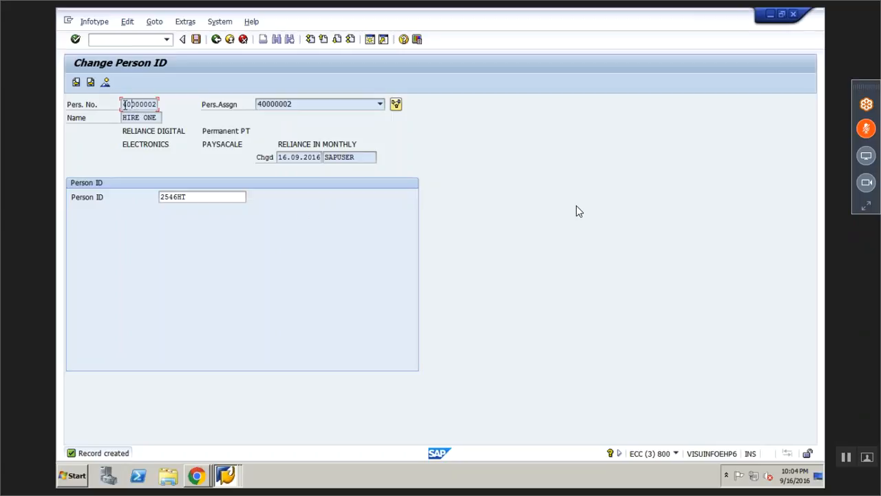
left_click_drag(124, 104, 157, 105)
left_click(158, 106)
key("Tab")
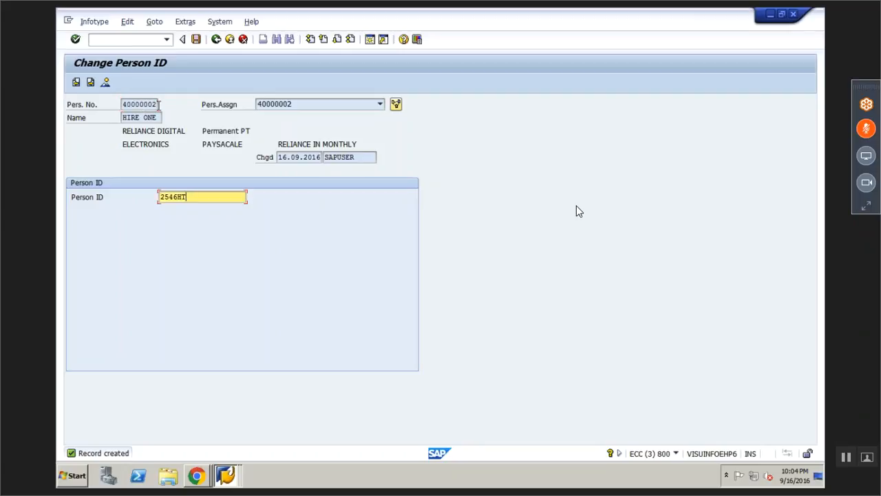
key("shift+Left")
key("shift+Left")
key("shift+Left")
key("shift+Left")
key("shift+Left")
key("shift+Left")
left_click(160, 199)
left_click(196, 199)
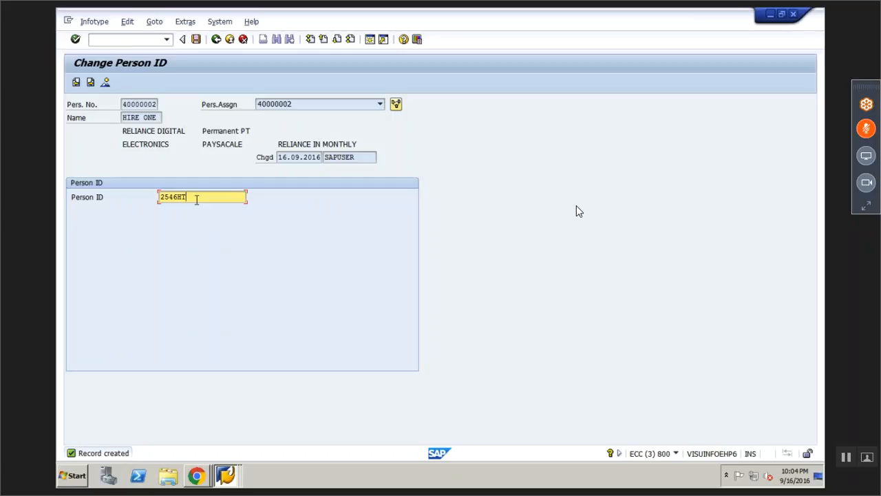
left_click(198, 44)
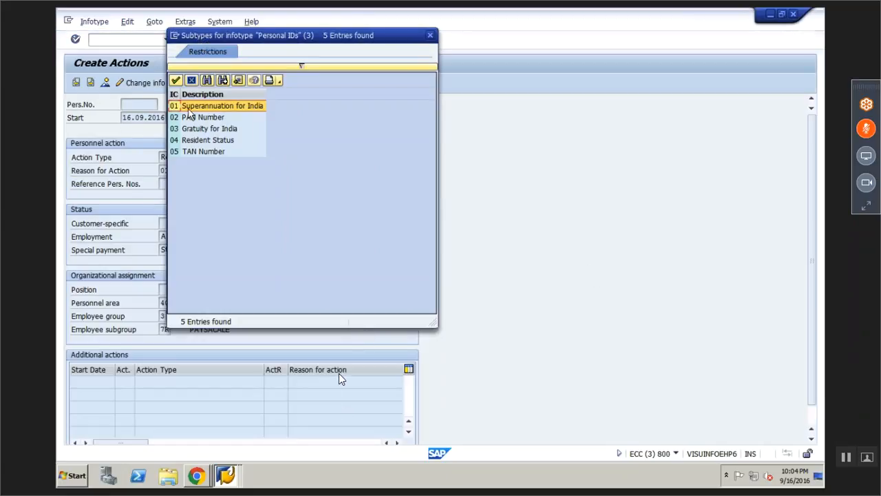
double_click(198, 118)
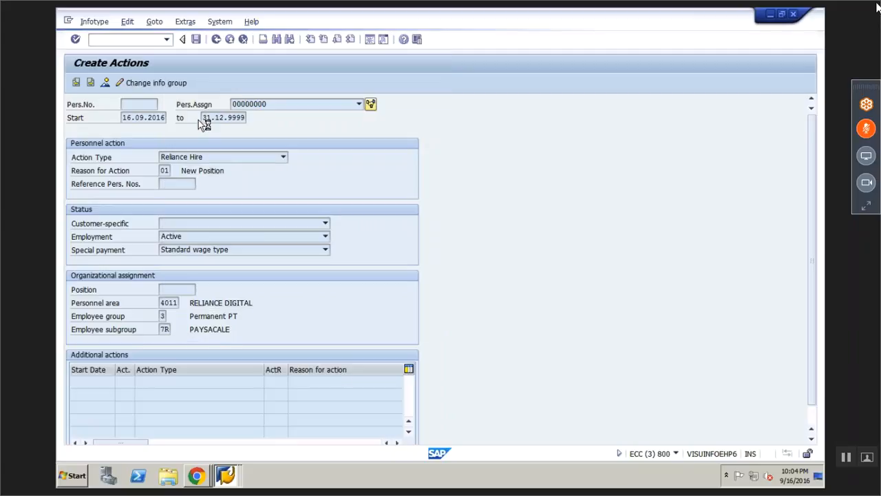
left_click(865, 130)
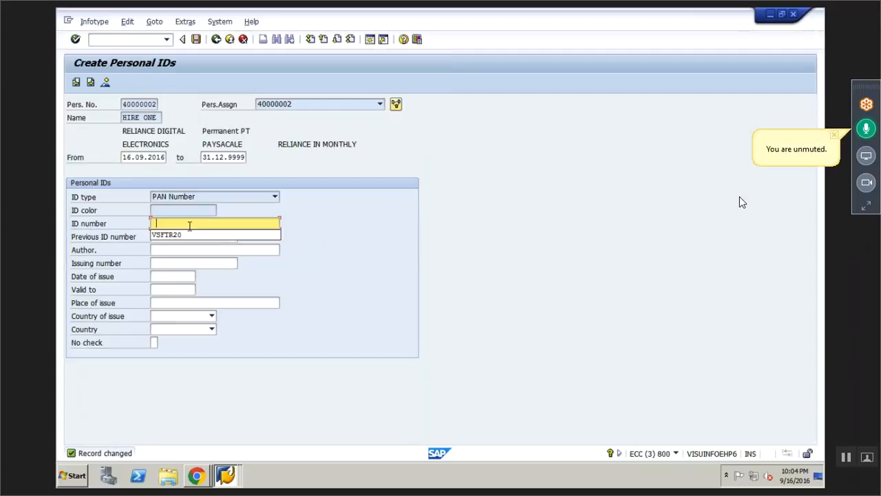
left_click(181, 235)
key("BackSpace")
key("BackSpace")
type("099")
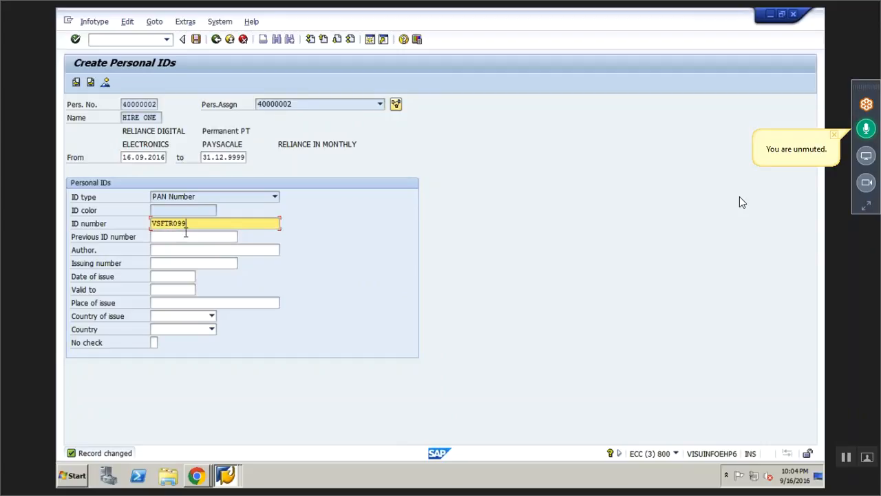
key("Return")
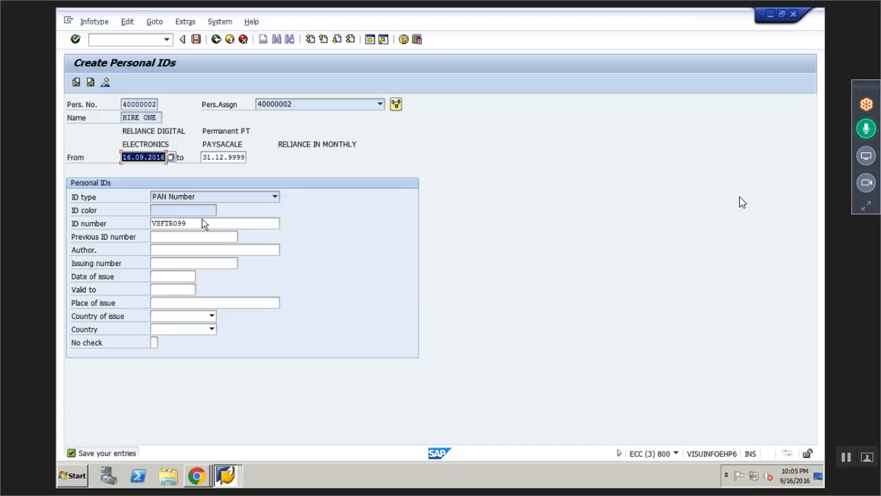
Save the PAN personal ID, then skip the recurring (IT14) and additional (IT15) payments records
left_click(196, 40)
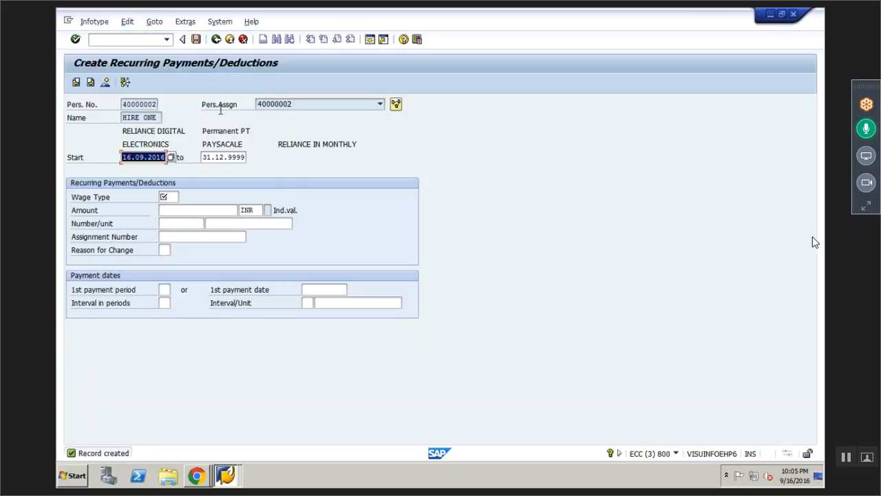
left_click(174, 199)
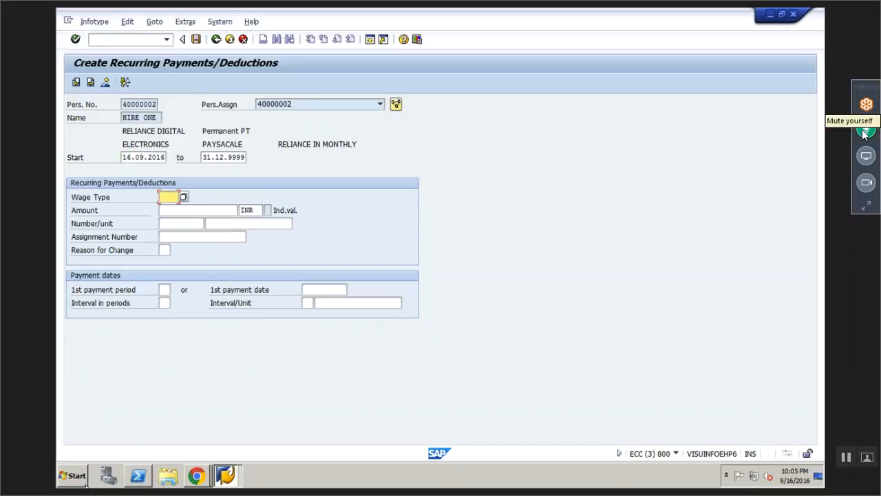
left_click(92, 84)
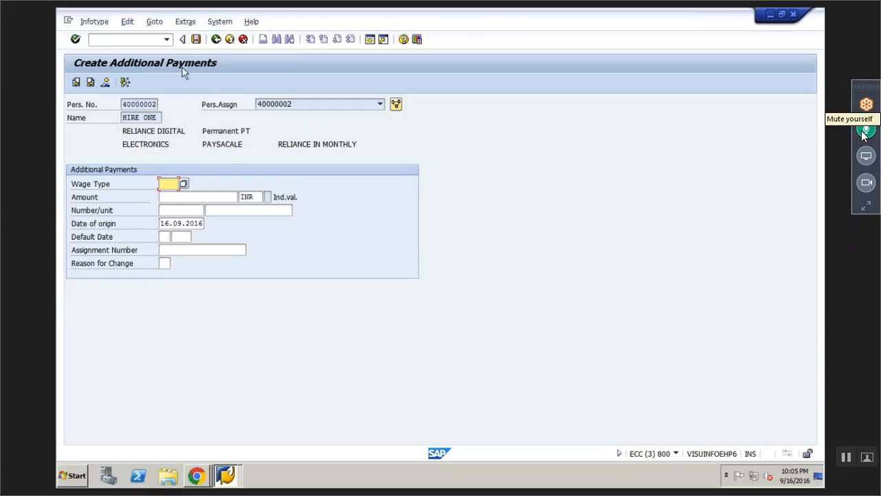
left_click(90, 82)
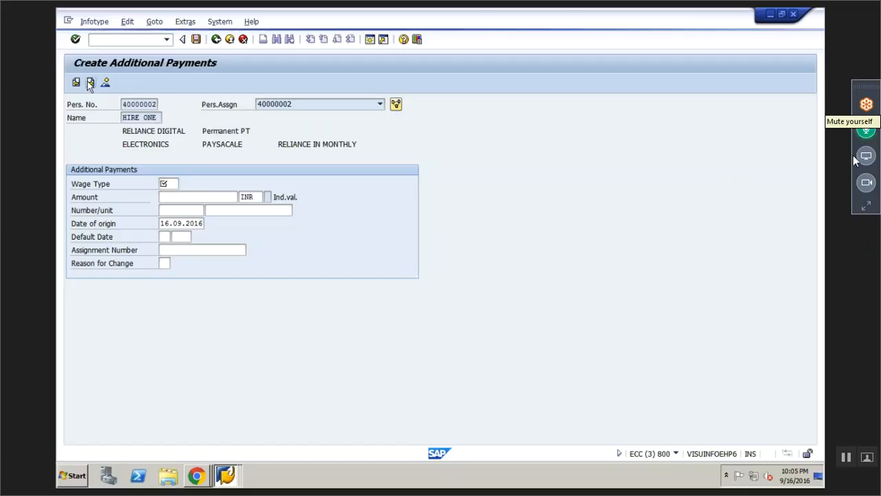
Assign provident fund trust EXC1, choose subtype 0003 PTX, and save the PTax eligibility
left_click(210, 198)
left_click(224, 199)
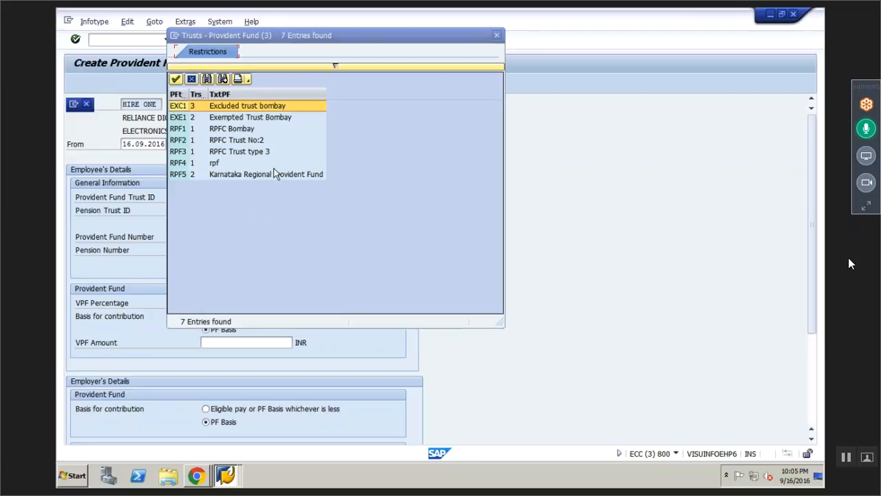
double_click(241, 105)
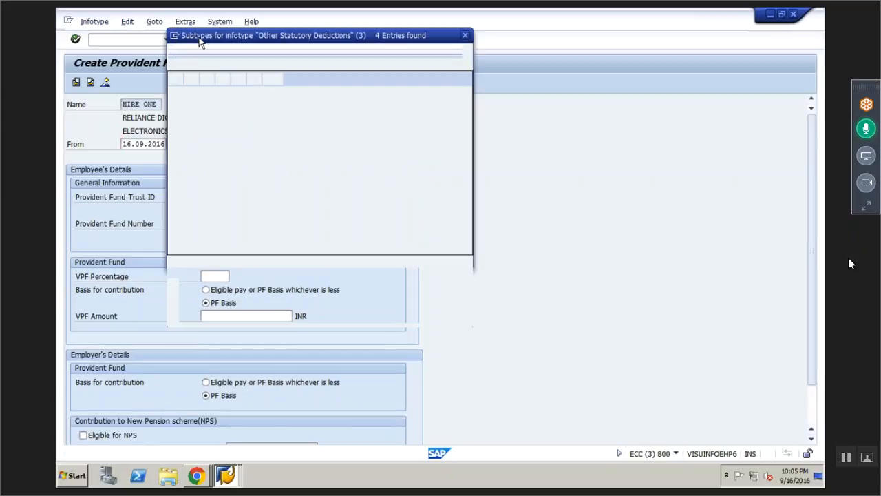
left_click(211, 131)
double_click(211, 132)
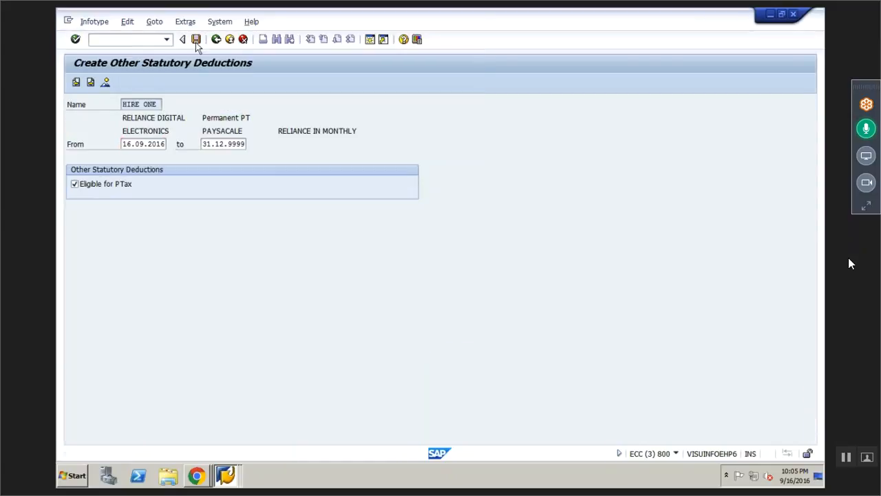
left_click(196, 40)
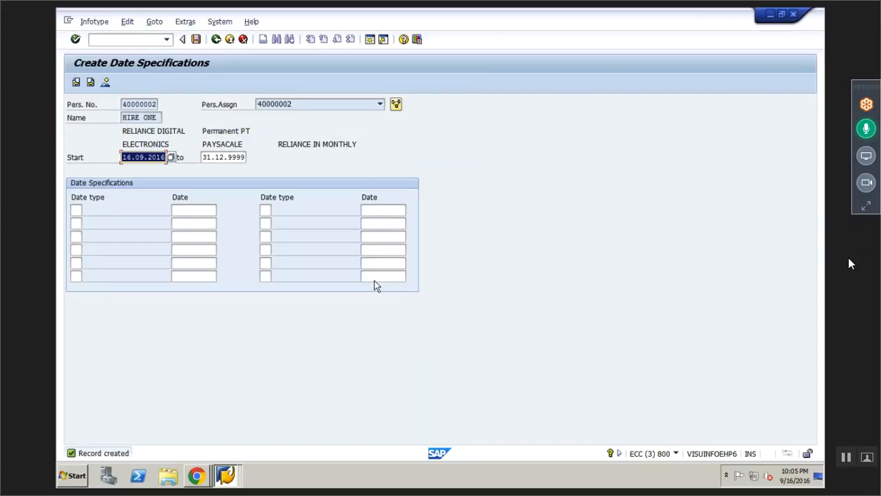
Add date type Z1 Original hire date as 16.09.2016 and save the date specifications
left_click(76, 209)
left_click(87, 212)
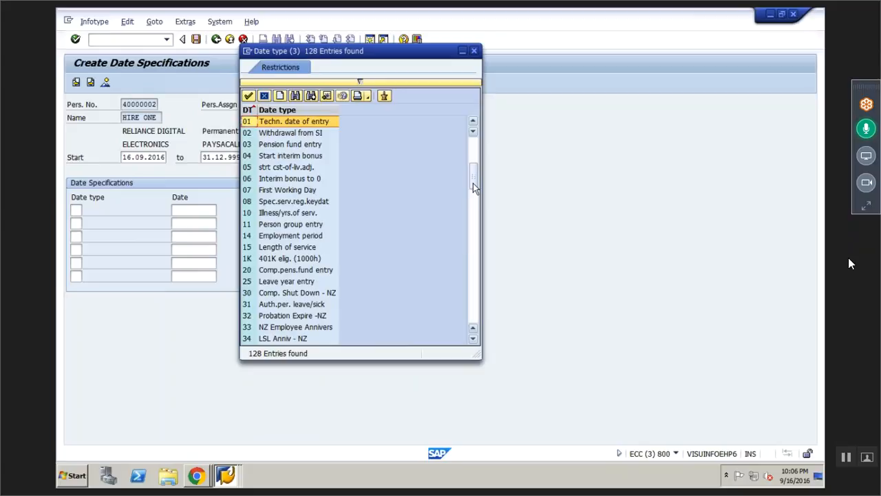
left_click_drag(473, 187, 473, 309)
left_click(288, 270)
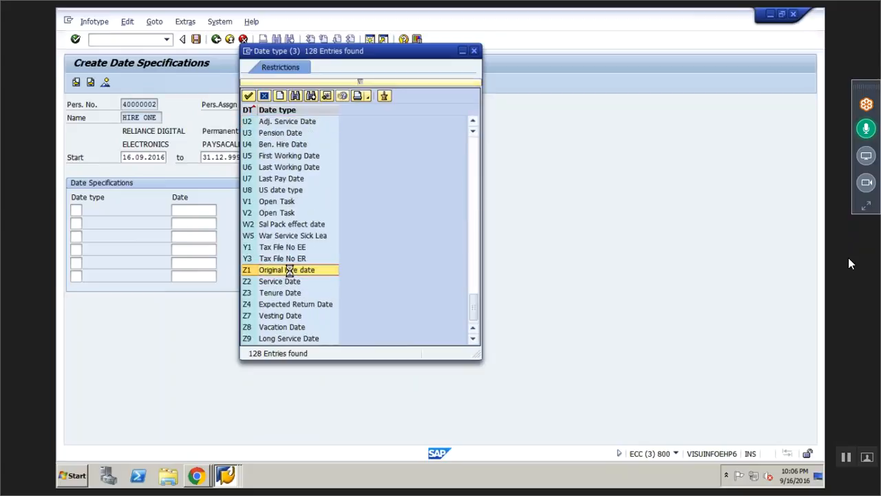
double_click(288, 270)
key("Tab")
type("16.0")
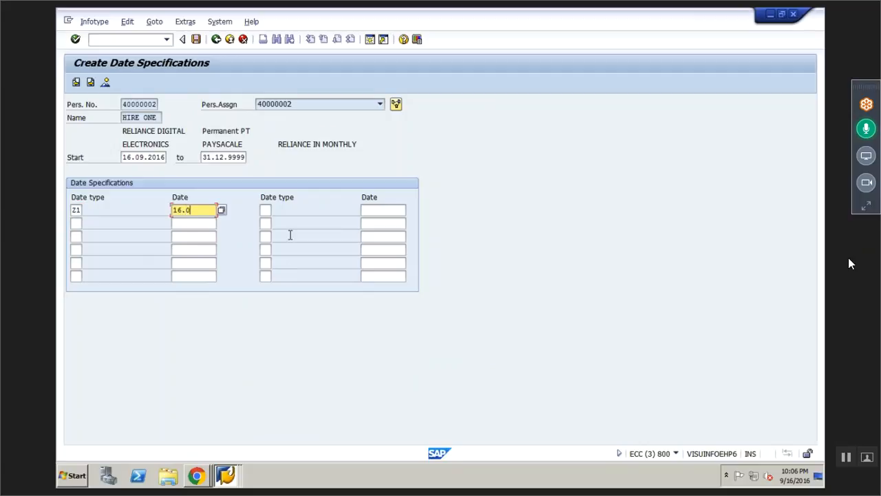
type("9.2016")
key("Return")
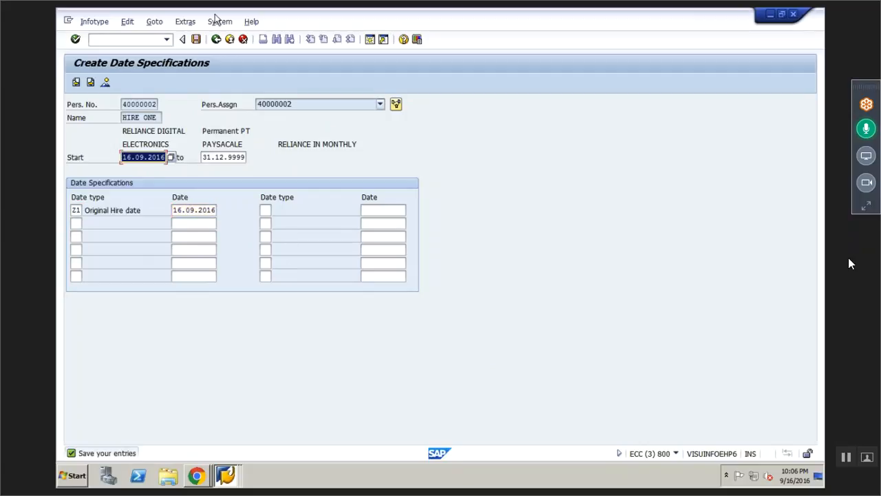
left_click(196, 40)
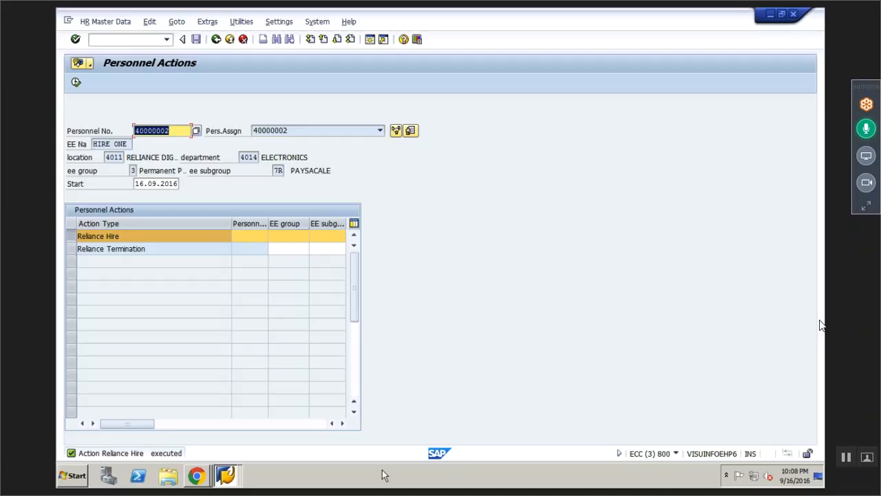
Bring the ONLINE 9 30 BATCH.xlsx workbook forward and show its ENTERPRISE STRUCTURE sheet
left_click(202, 482)
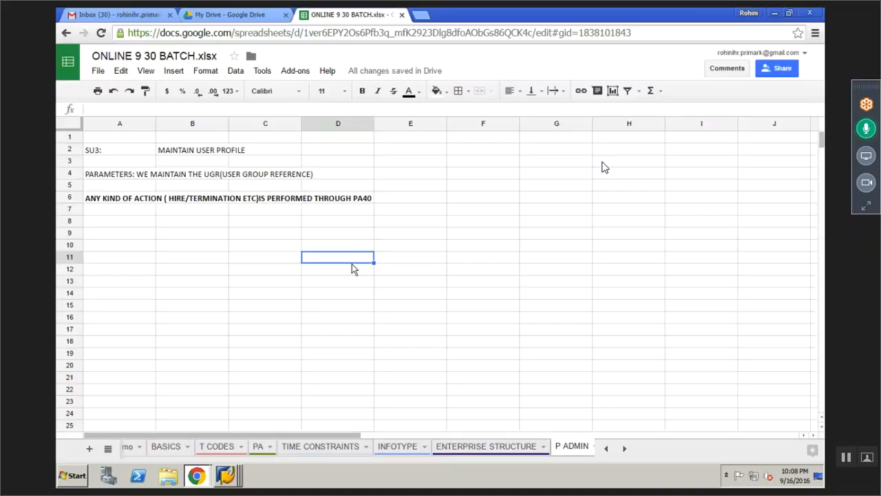
left_click(486, 446)
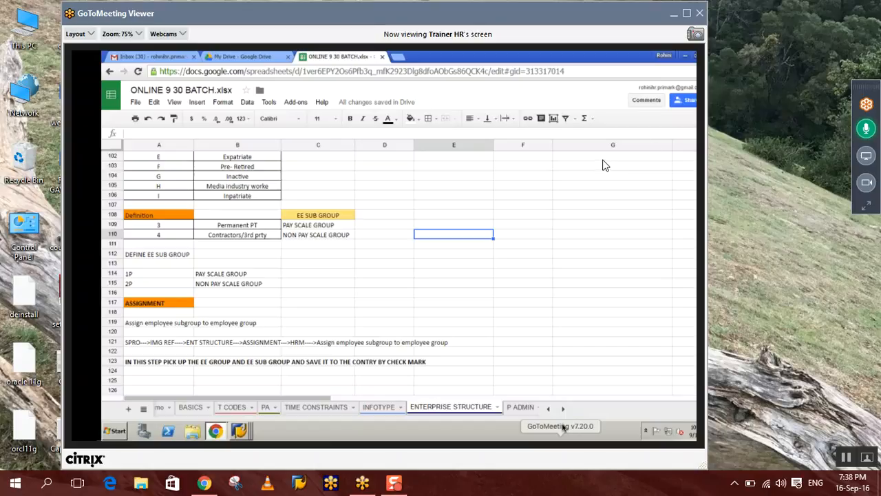
Toggle the shared-screen viewer into and out of full screen to reach ONLINE 9 30 BATCH.xlsx in Google Drive
left_click(687, 13)
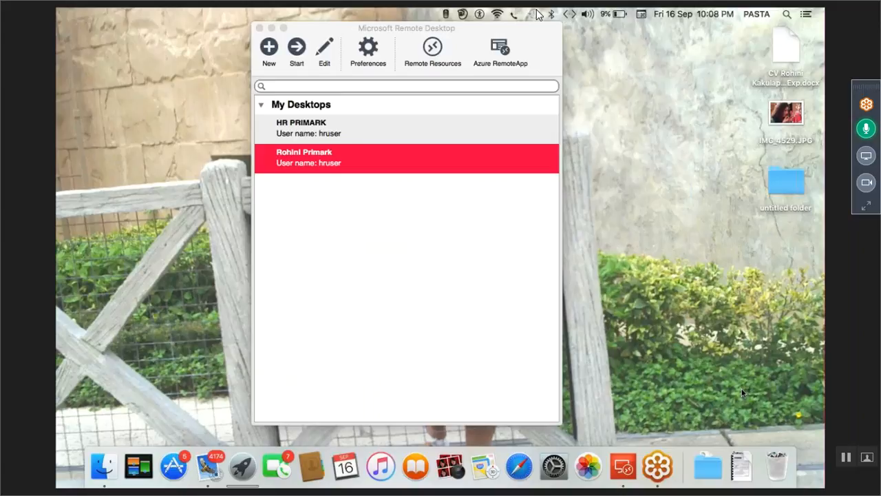
key("Escape")
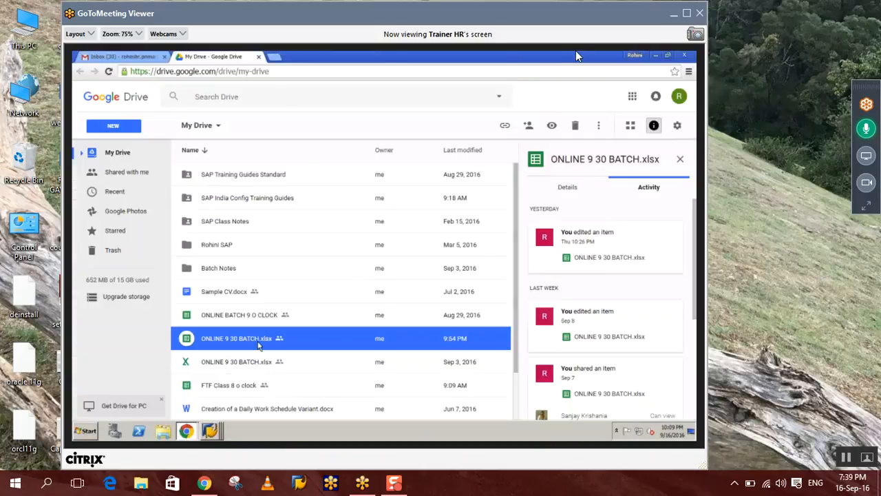
Add a recipient to ONLINE 9 30 BATCH.xlsx with Can view access and send the invitation
left_click(688, 15)
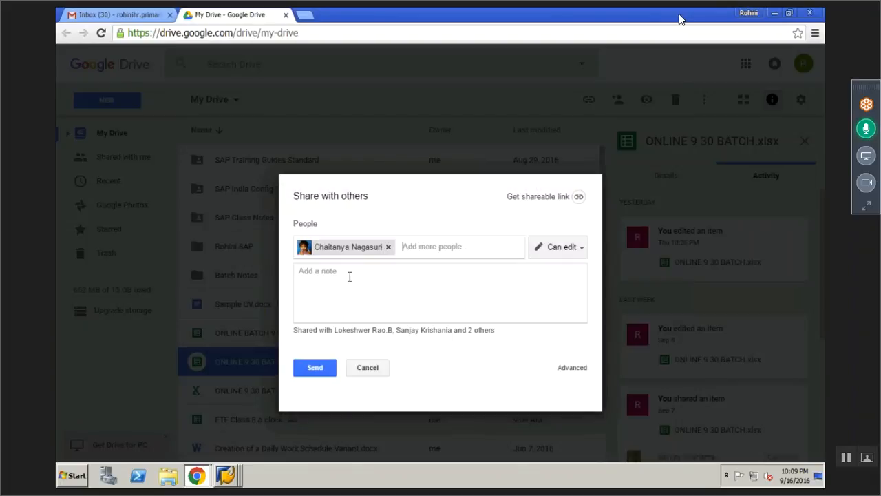
left_click(349, 276)
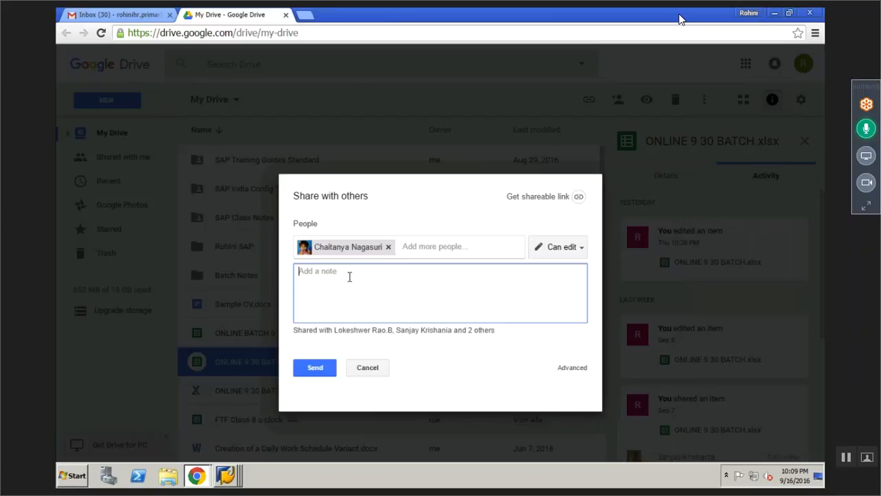
left_click(579, 251)
left_click(554, 303)
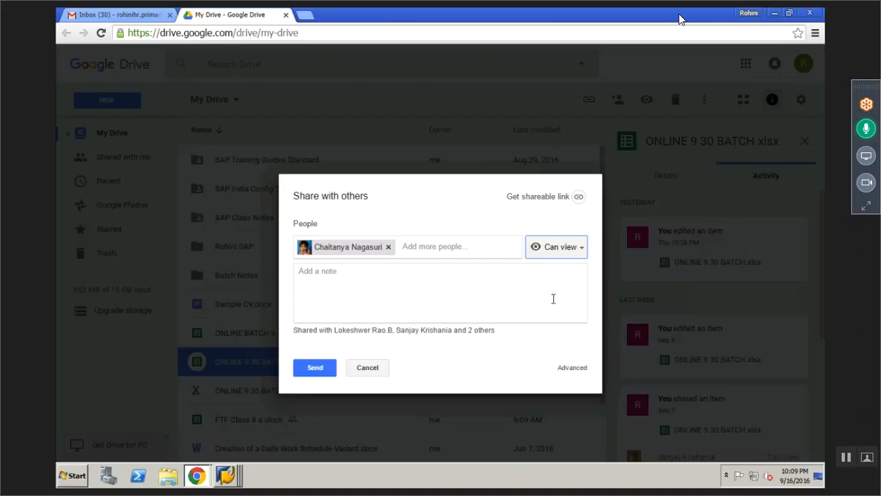
left_click(315, 367)
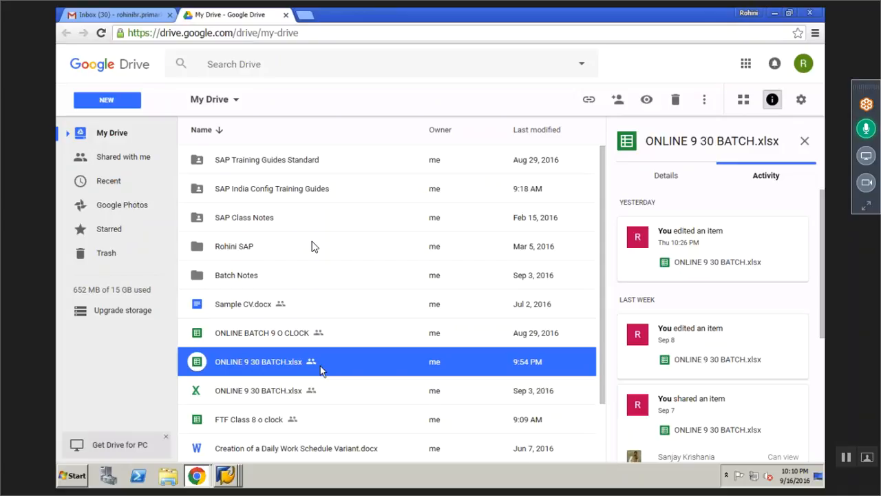
Leave full screen, close the GoToMeeting viewer, and dismiss the meeting-ended notice
key("Escape")
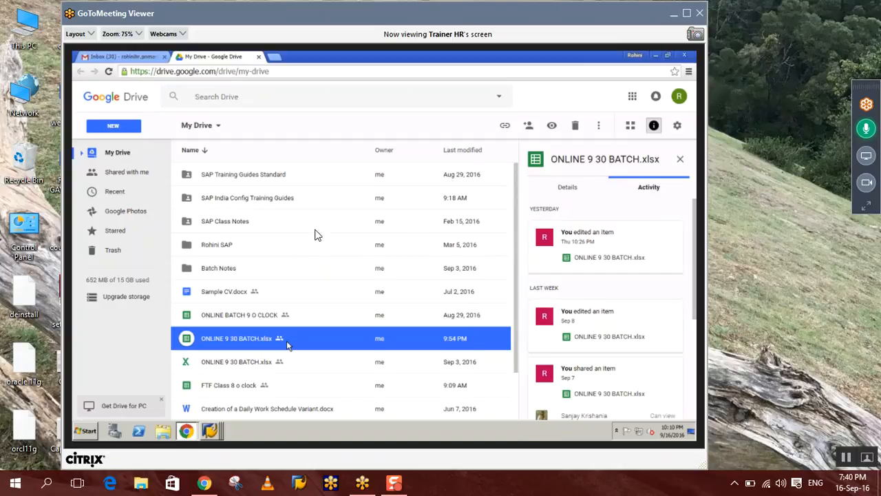
left_click(867, 205)
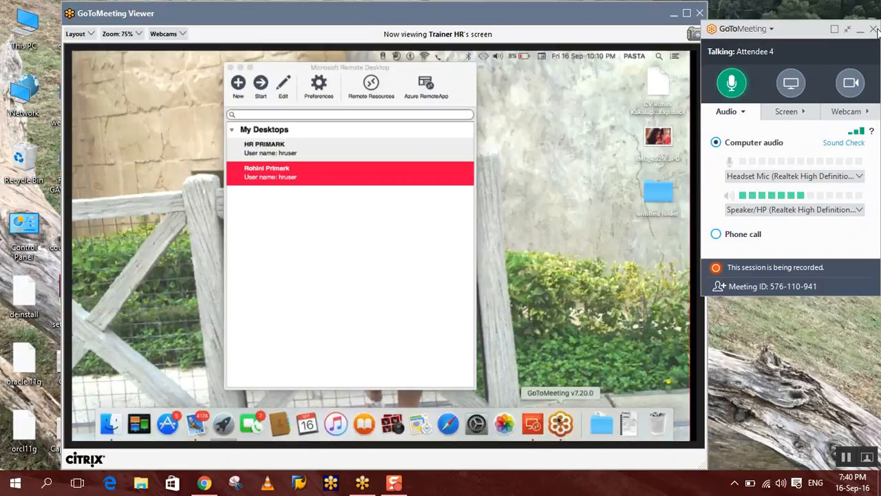
left_click(875, 29)
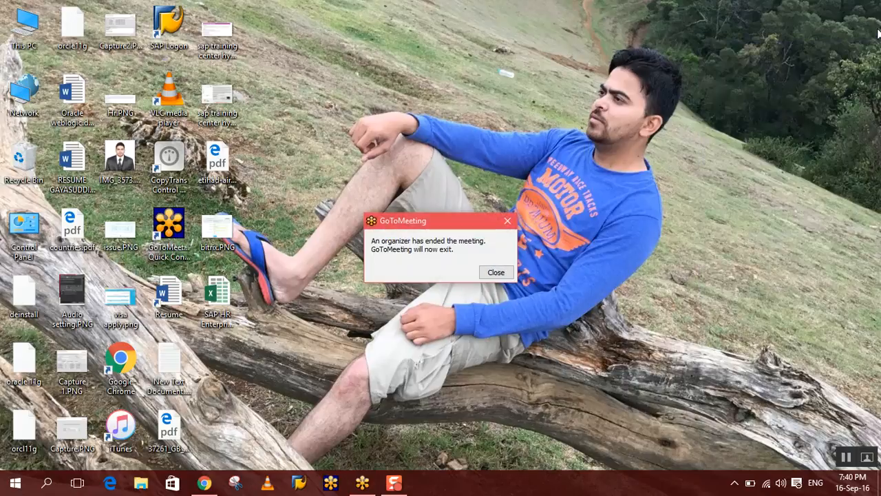
left_click(495, 273)
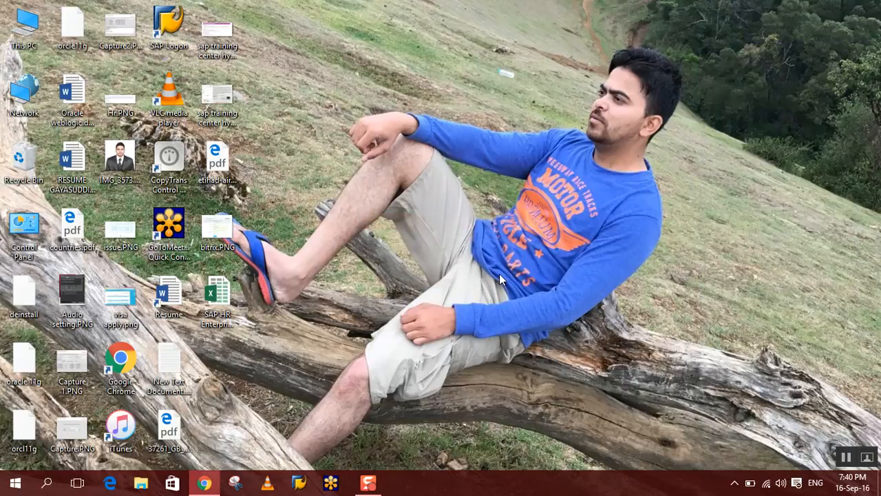